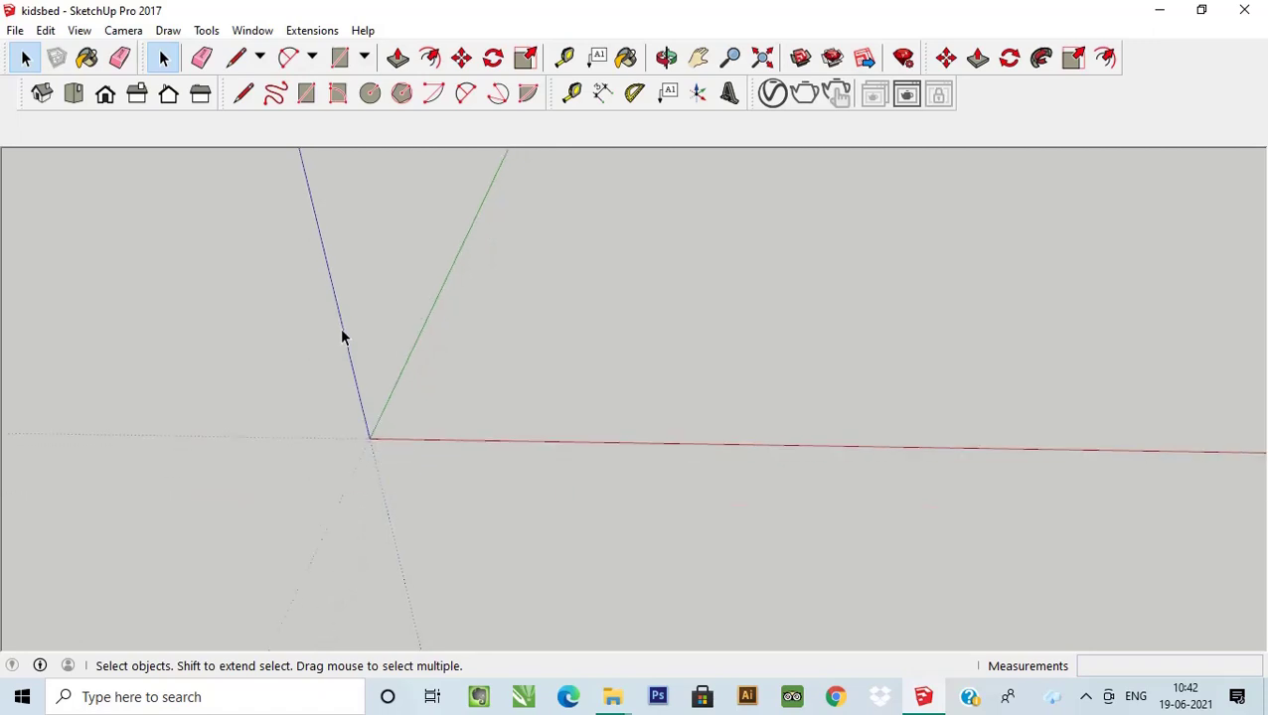
In Top view, draw a 78.7" by 37.5" rectangle starting at the origin.
click(73, 94)
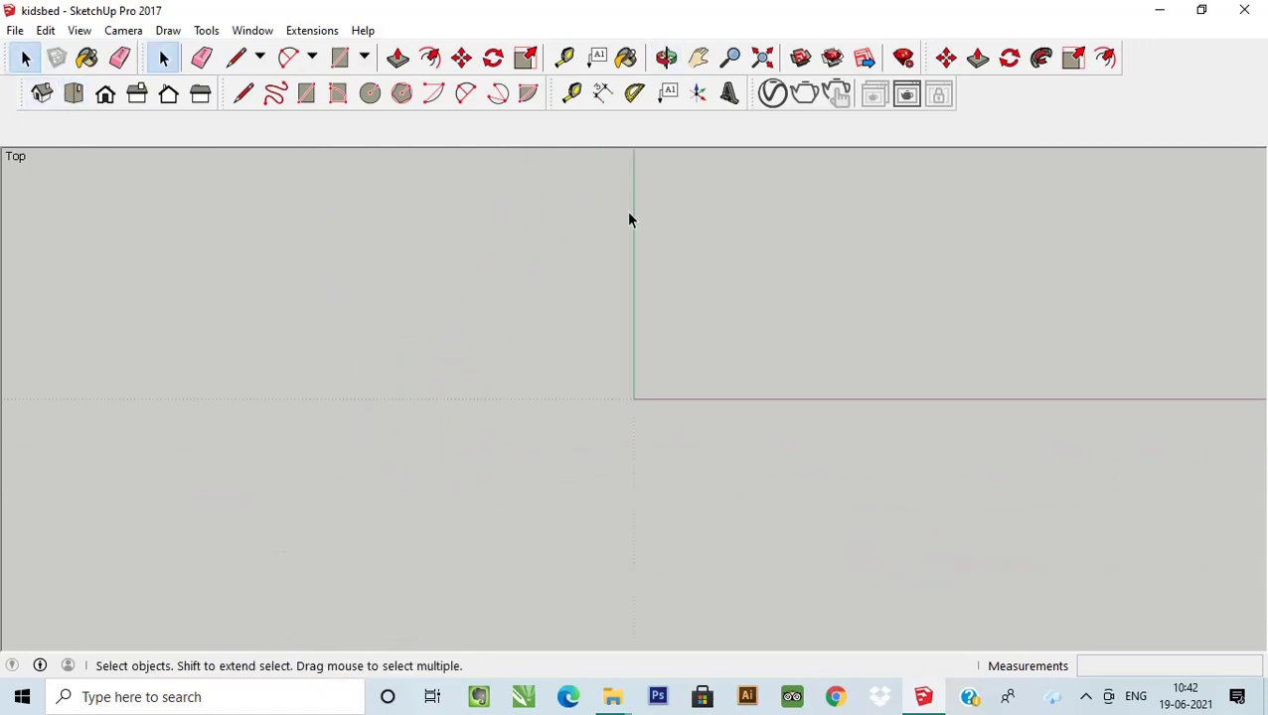
scroll(1029, 224, up, 3)
click(307, 92)
scroll(340, 180, down, 1)
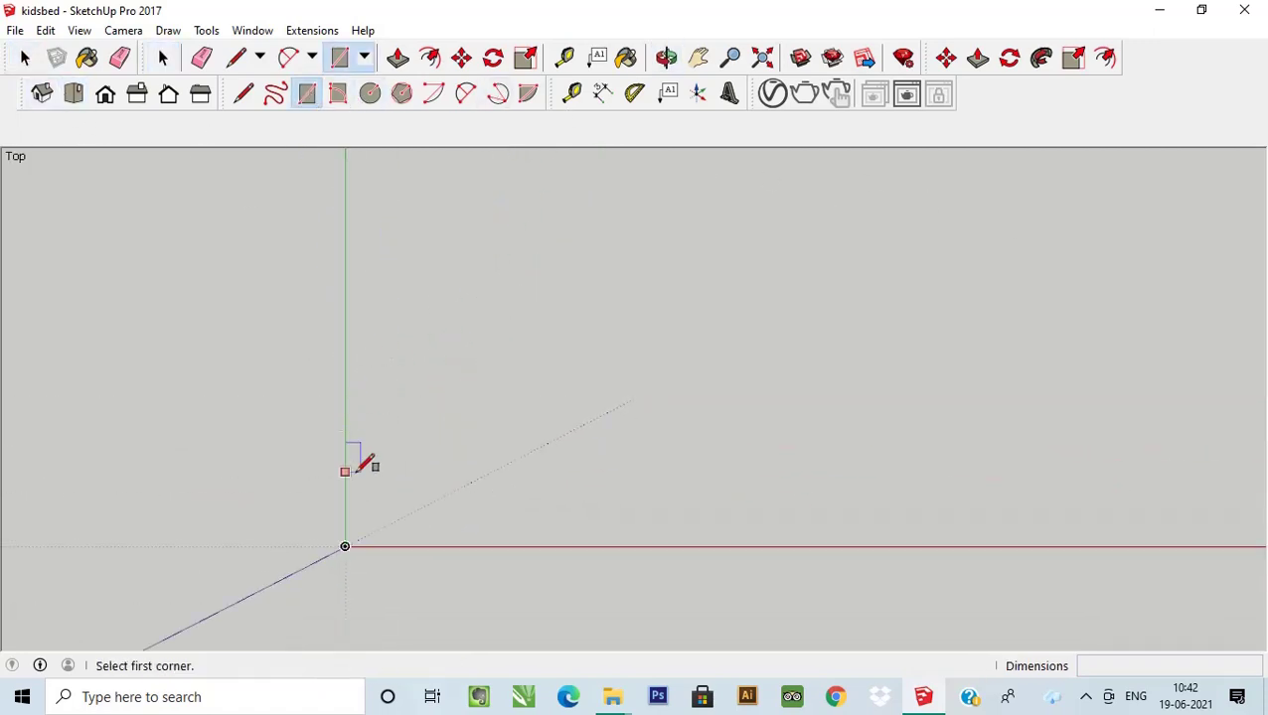
click(345, 547)
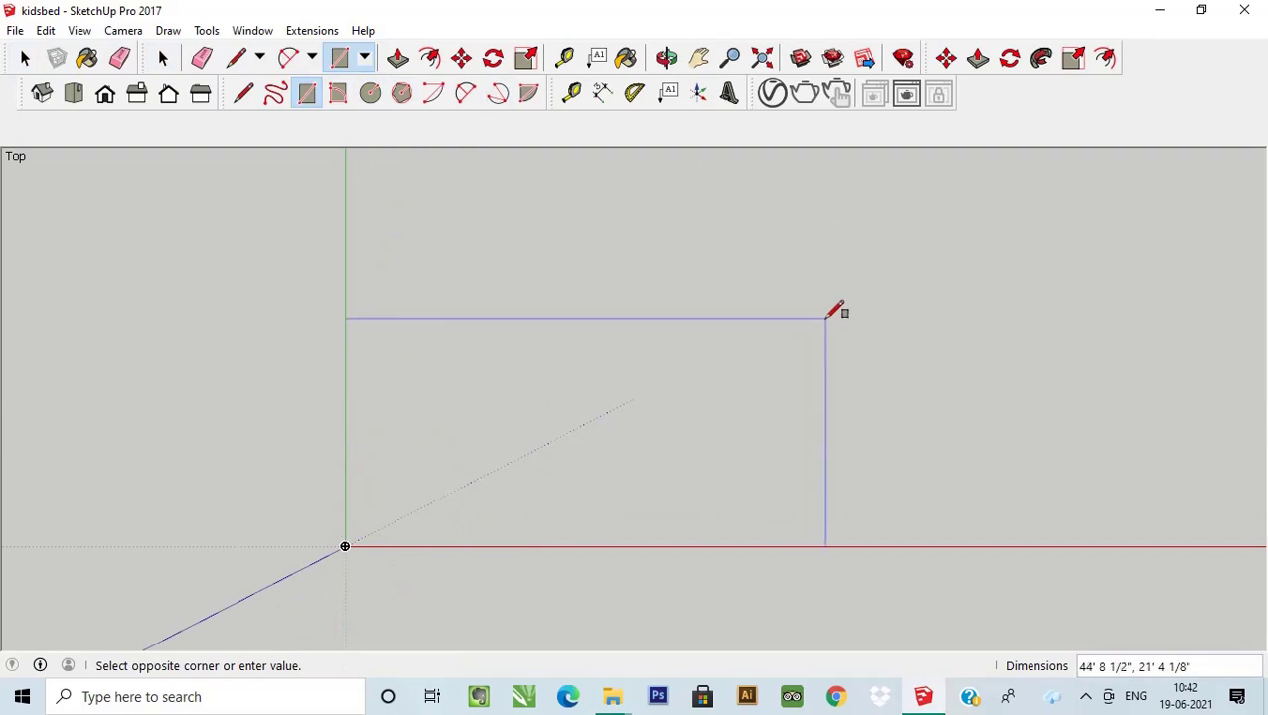
text(78.7)
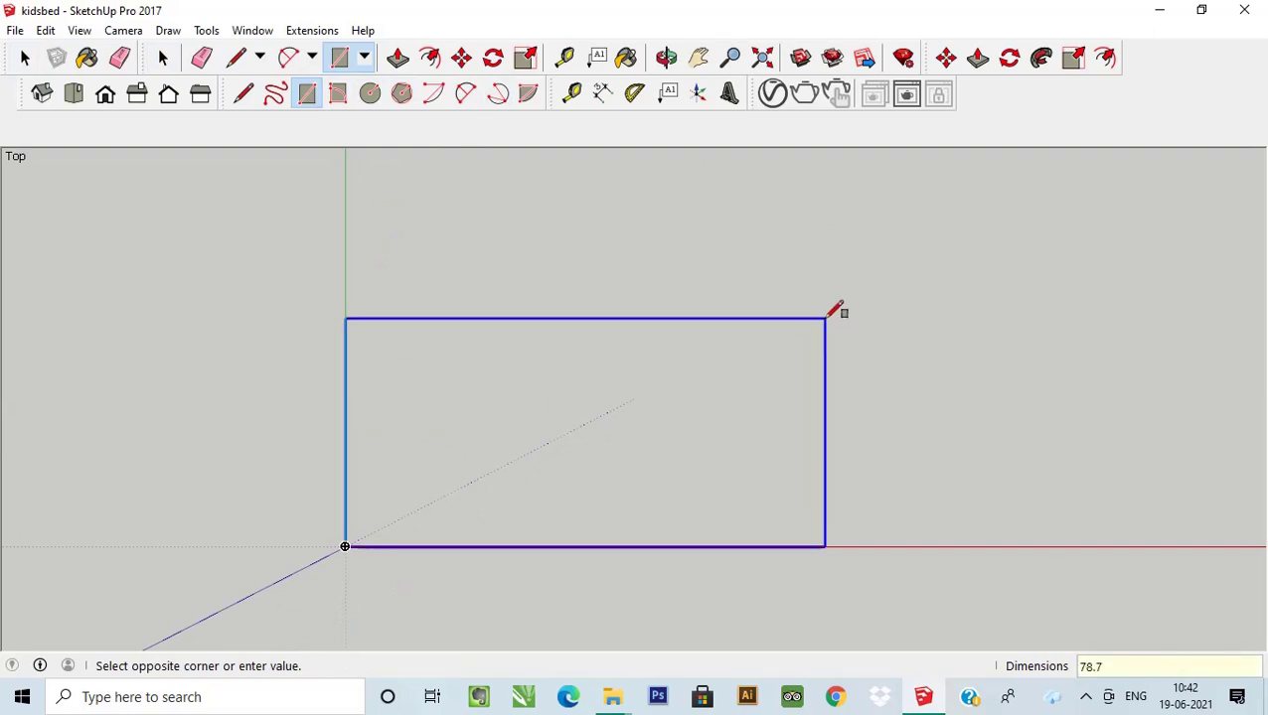
text(",37)
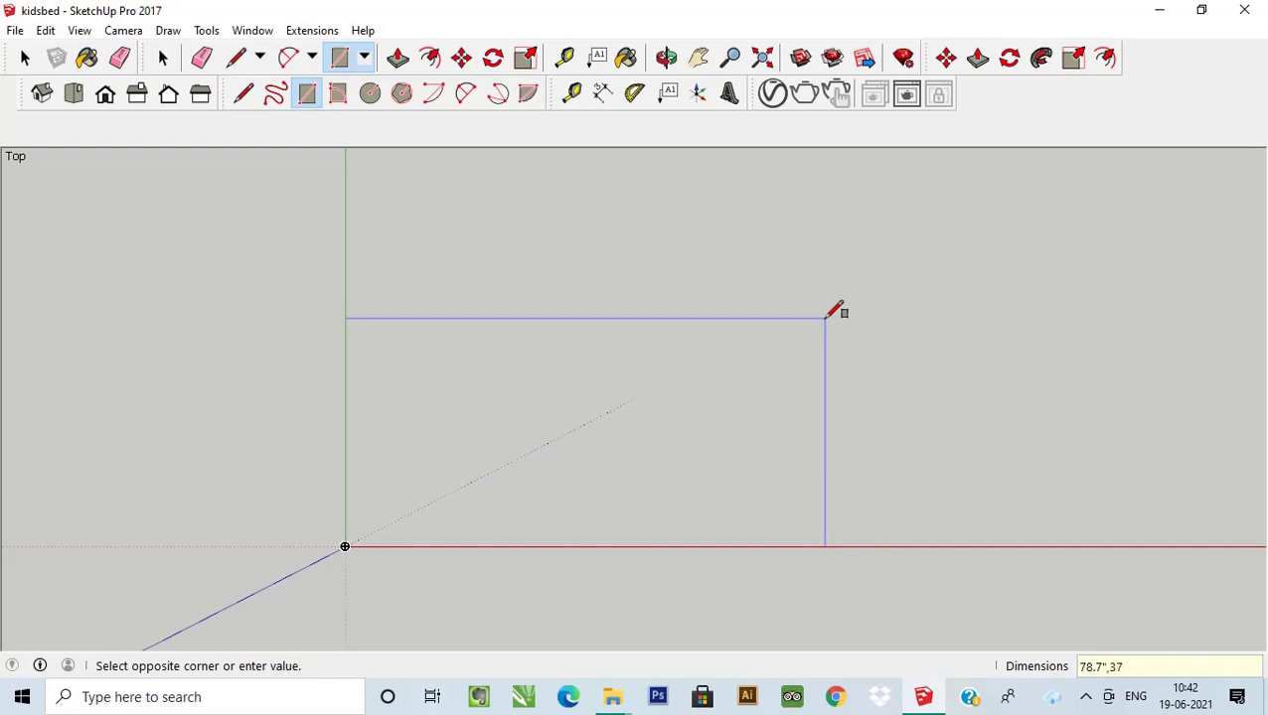
text(")
key(Return)
scroll(334, 537, up, 2)
scroll(329, 538, up, 2)
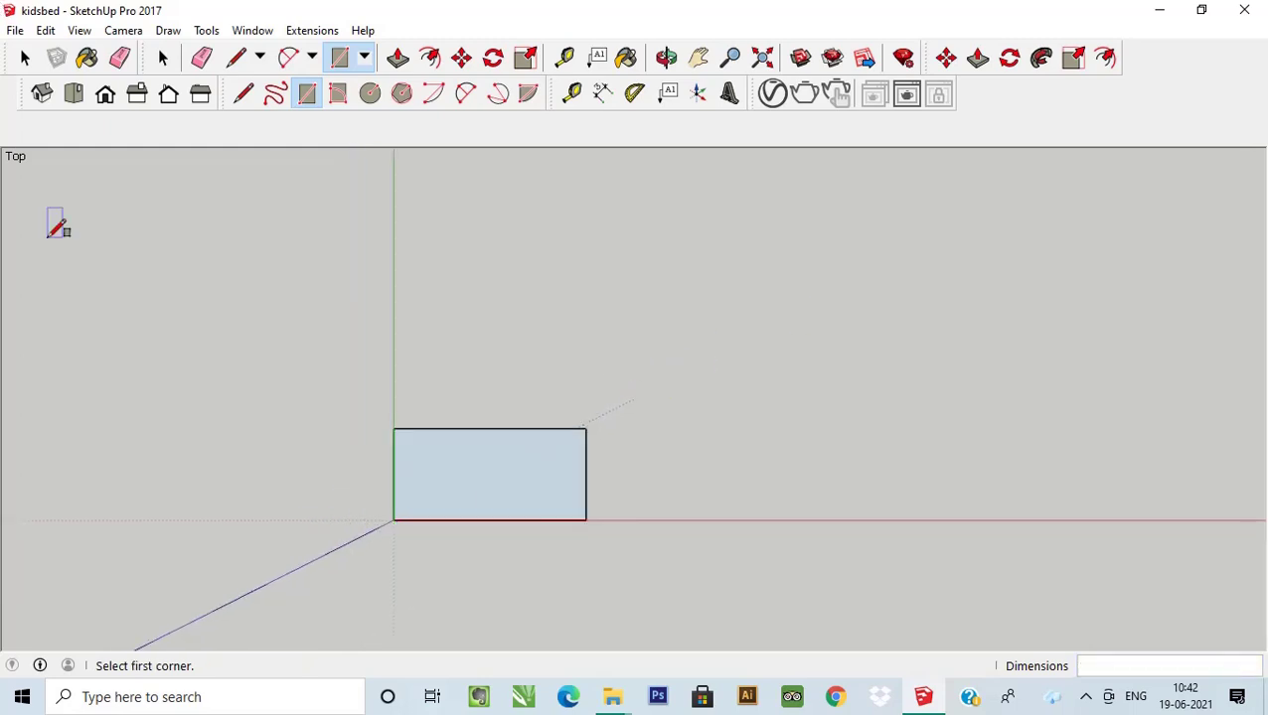
scroll(398, 527, up, 2)
scroll(387, 535, up, 2)
scroll(260, 437, up, 2)
scroll(254, 411, down, 1)
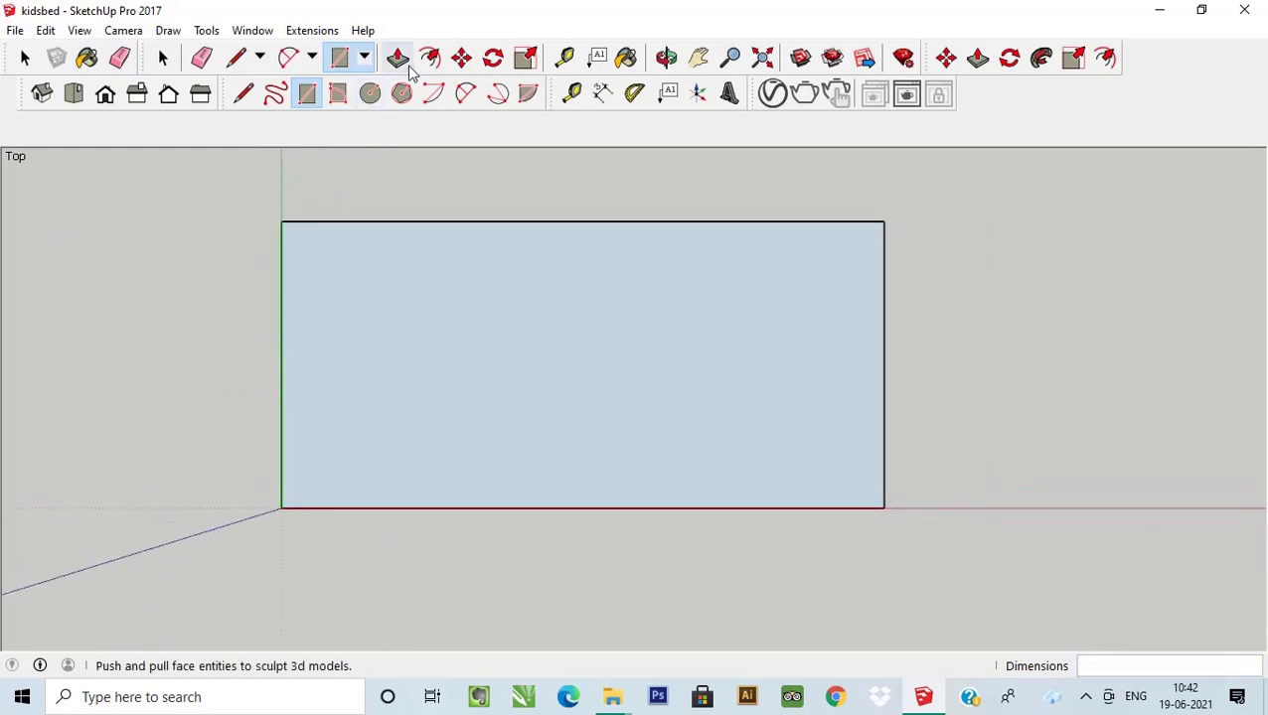
click(430, 58)
Offset the rectangle 2 1/2" inward and delete the inner face, leaving a ring.
click(465, 230)
click(465, 230)
text(2 1/2")
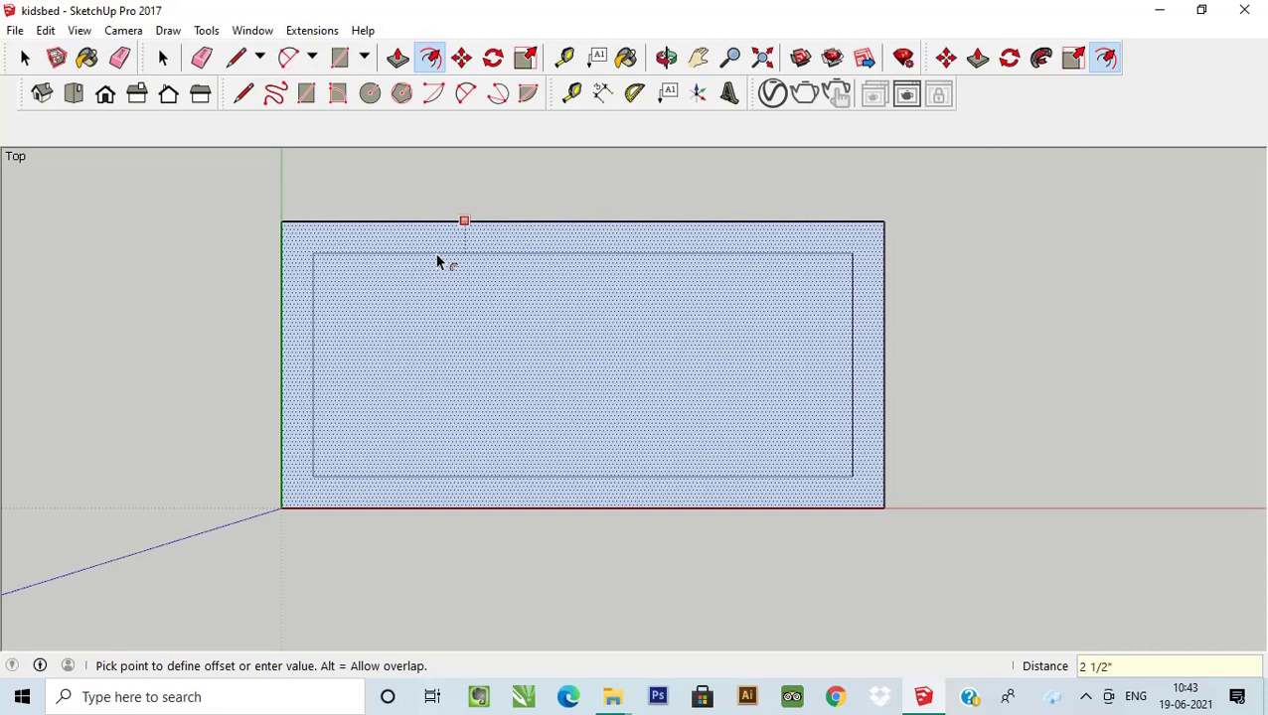
key(Return)
click(25, 57)
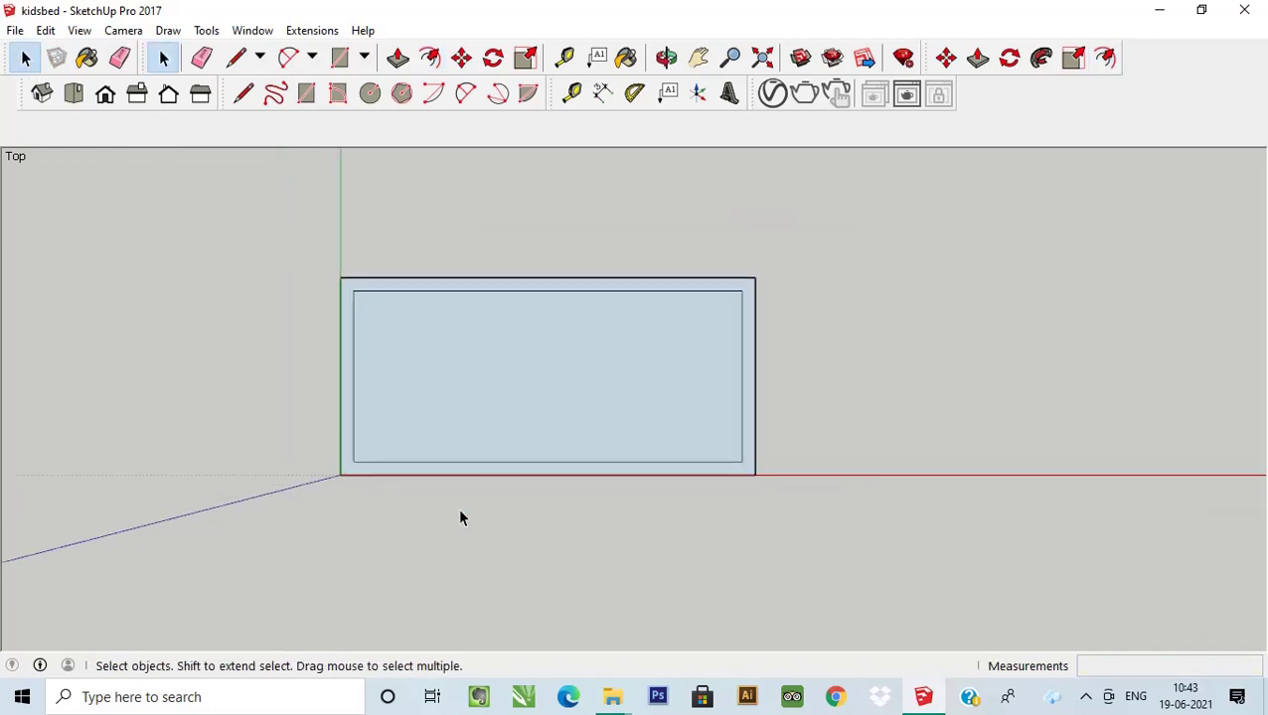
middle_drag(458, 511, 517, 469)
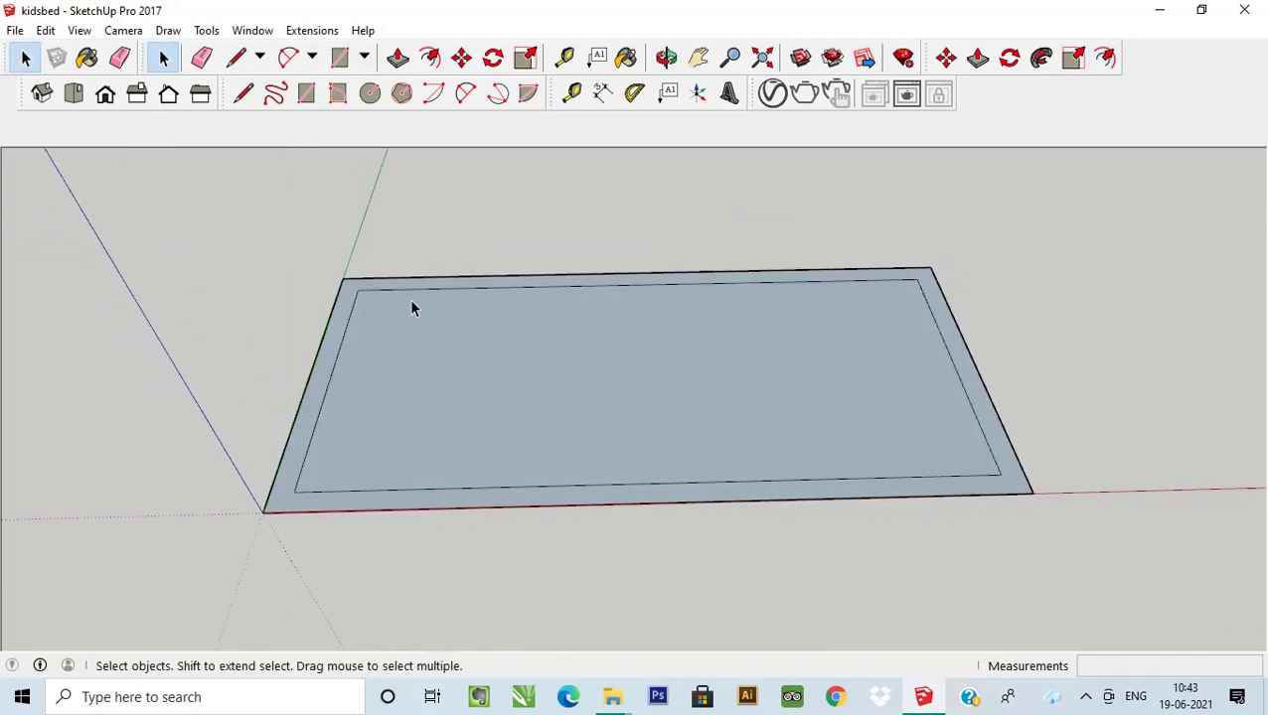
click(420, 347)
key(Delete)
Select the 2 1/2" ring with its edges and make it a group.
click(298, 499)
double_click(298, 500)
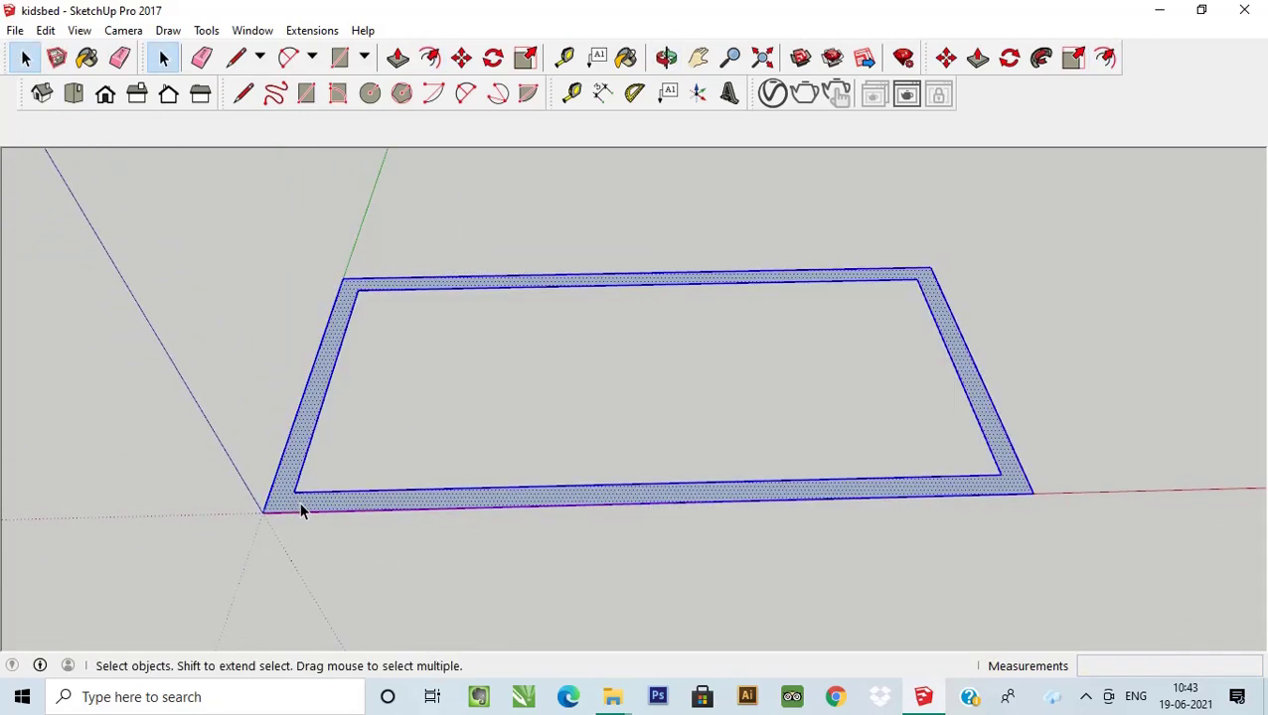
right_click(299, 501)
click(367, 359)
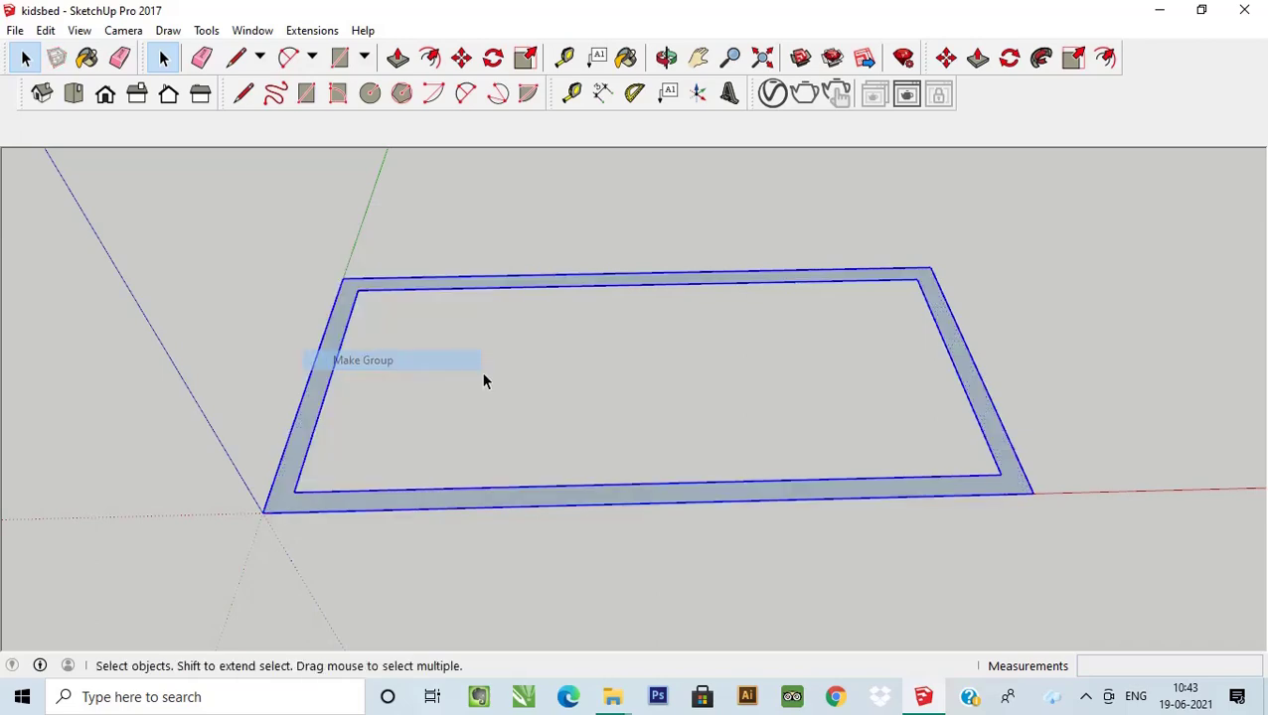
click(294, 447)
click(398, 58)
Push/Pull the ring face upward into low walls, then orbit toward the back wall.
click(292, 500)
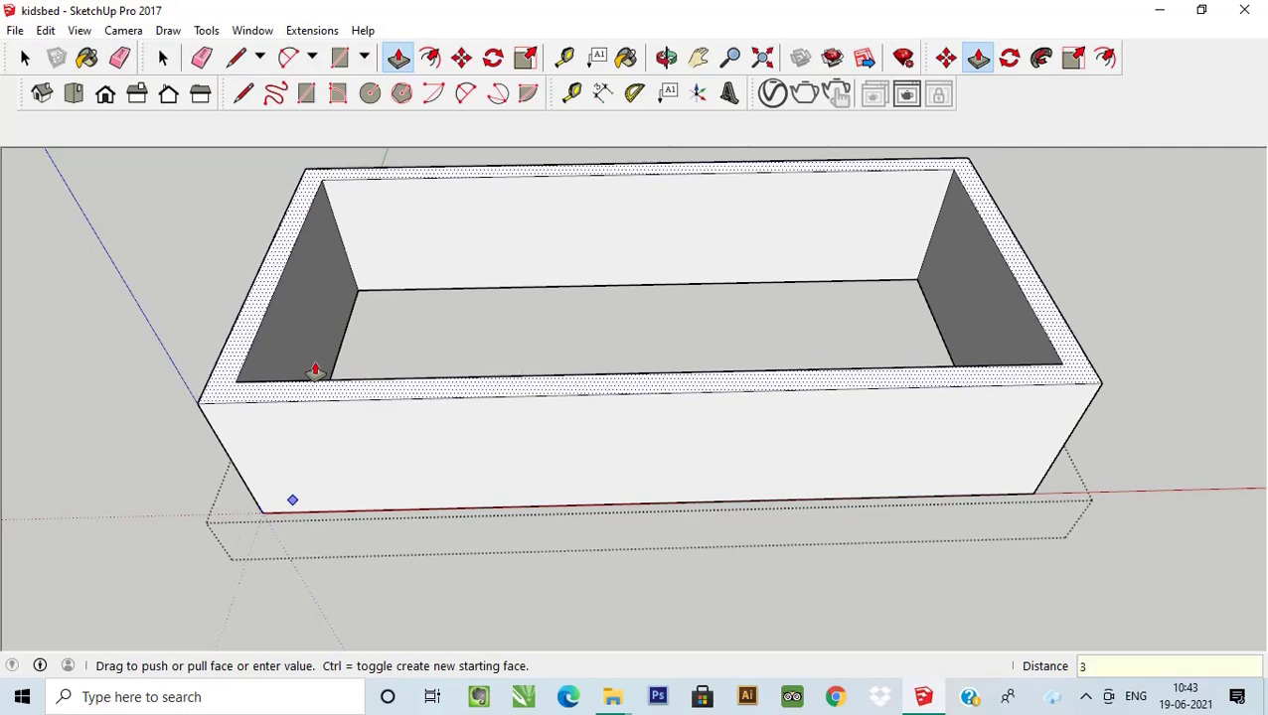
scroll(315, 372, down, 5)
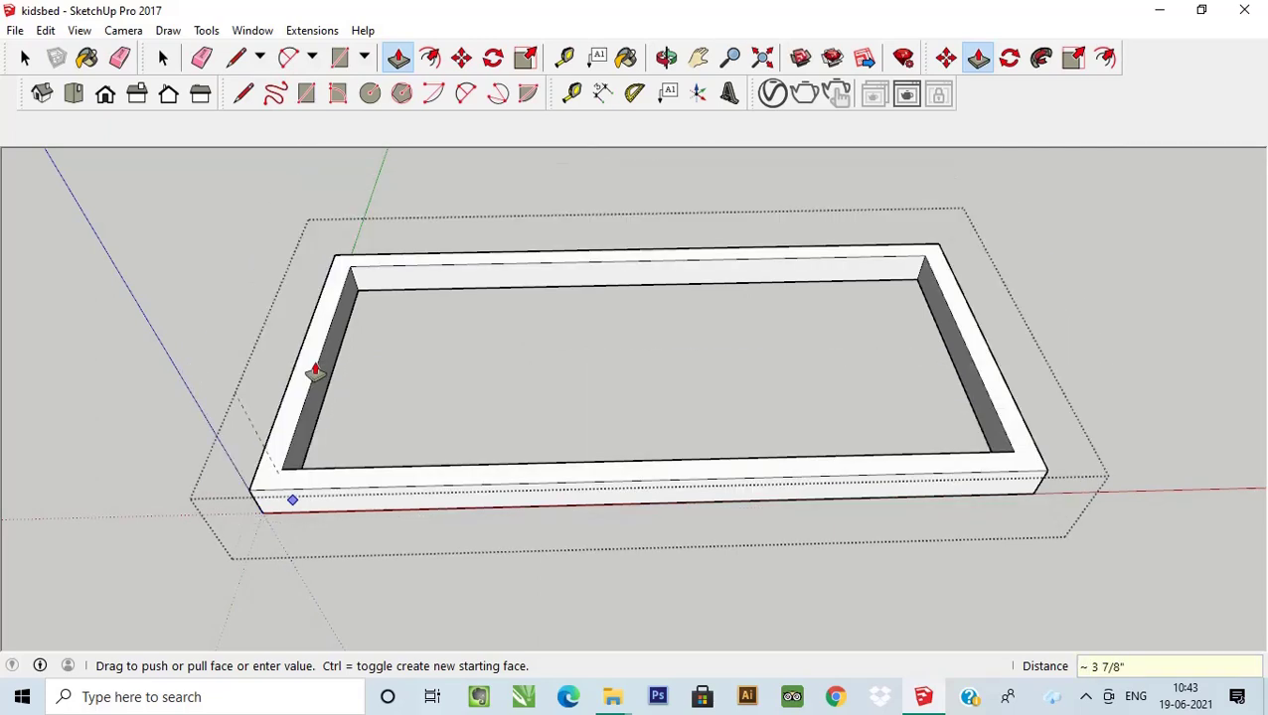
click(163, 58)
click(161, 206)
mouse_move(161, 206)
middle_down()
mouse_move(331, 513)
mouse_move(368, 331)
mouse_move(568, 546)
mouse_move(608, 453)
mouse_move(447, 427)
mouse_move(608, 285)
mouse_move(450, 342)
mouse_move(423, 279)
middle_up()
scroll(596, 293, up, 4)
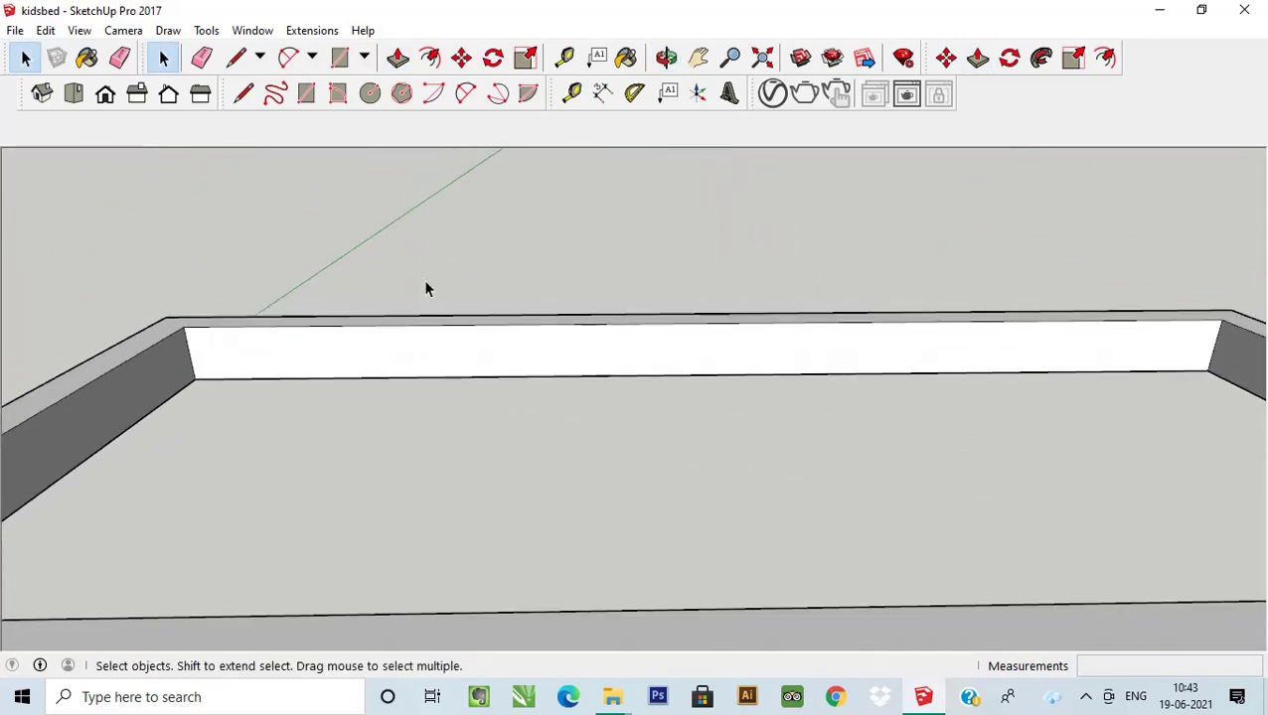
scroll(424, 280, up, 2)
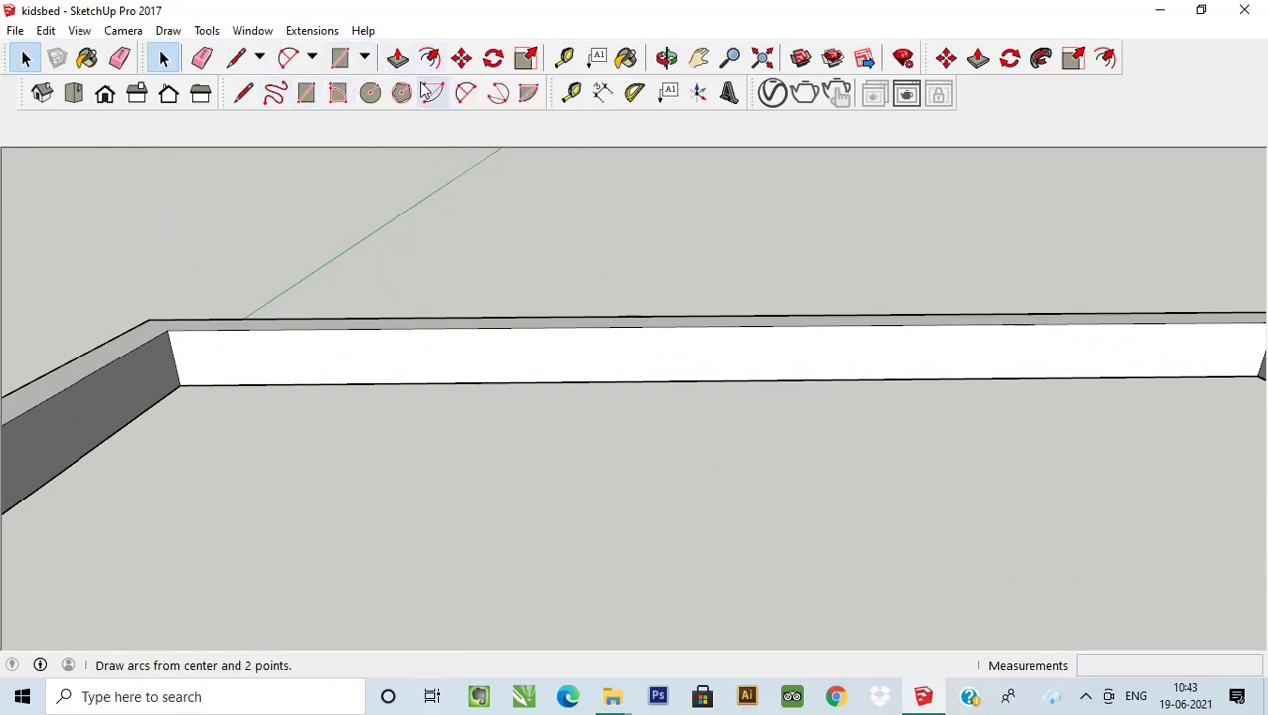
scroll(397, 257, down, 2)
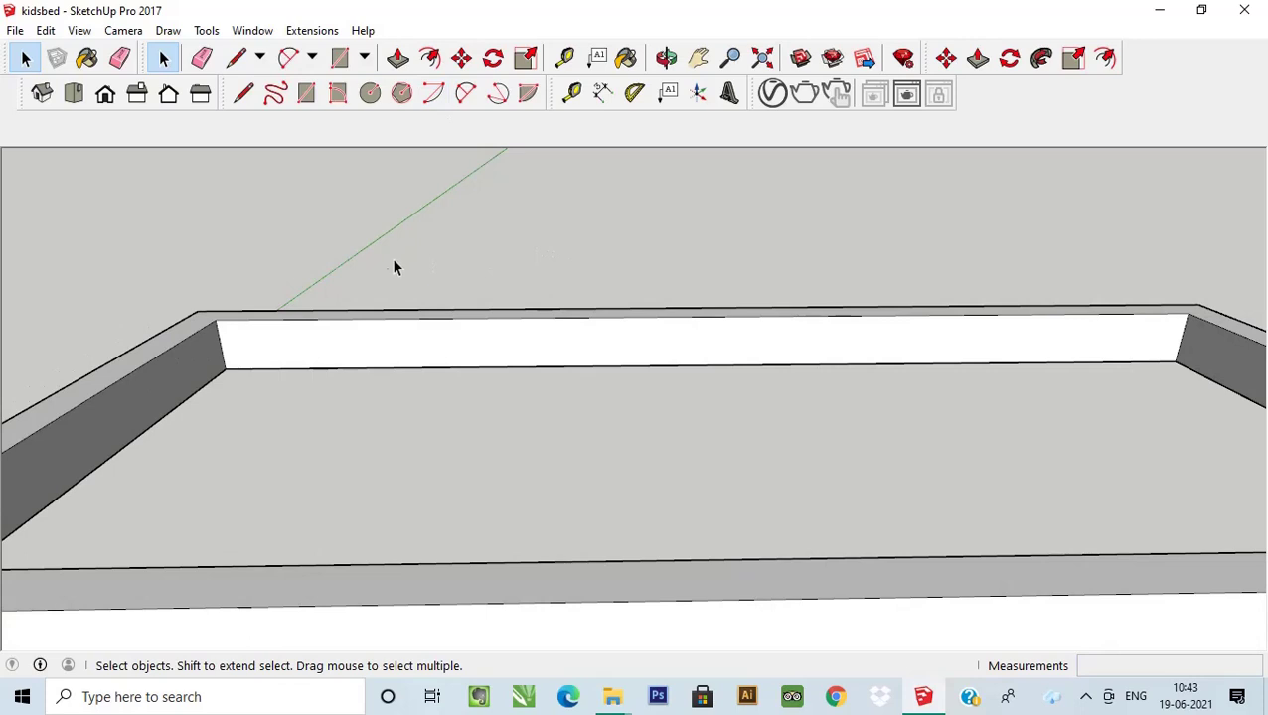
Place a Tape Measure guide 2" below the back wall's top edge.
click(572, 92)
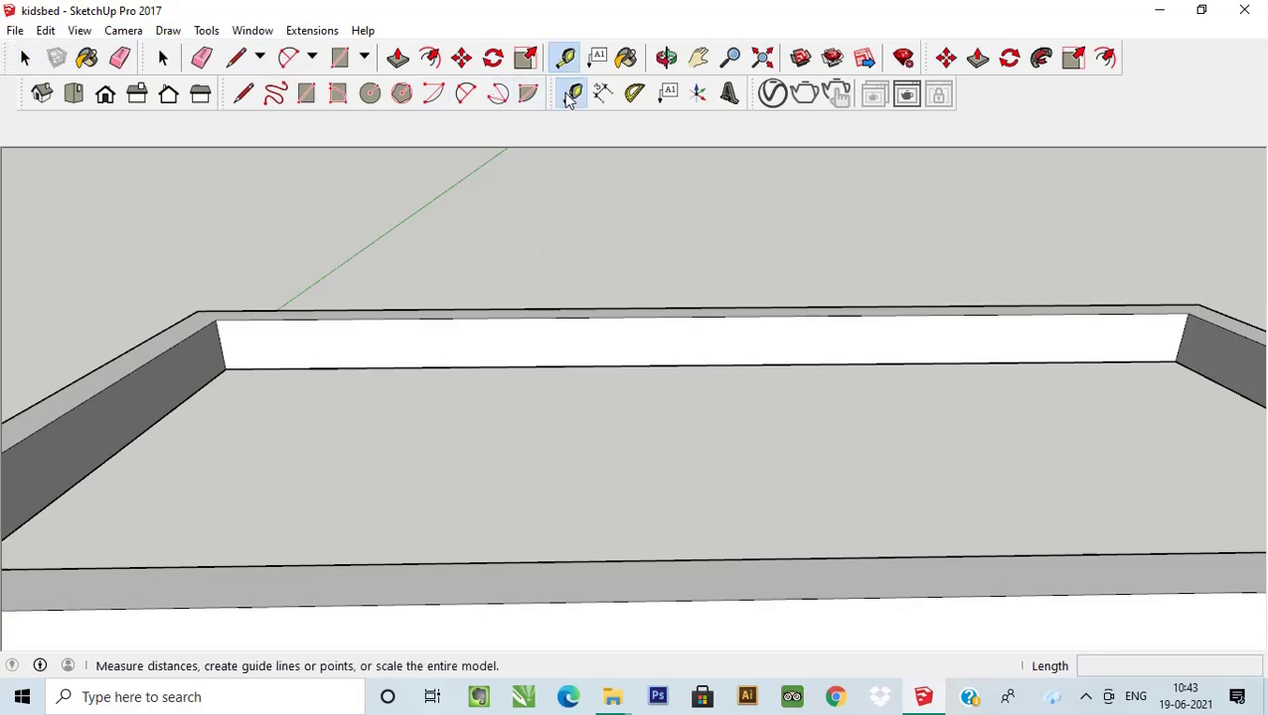
click(270, 367)
text(2)
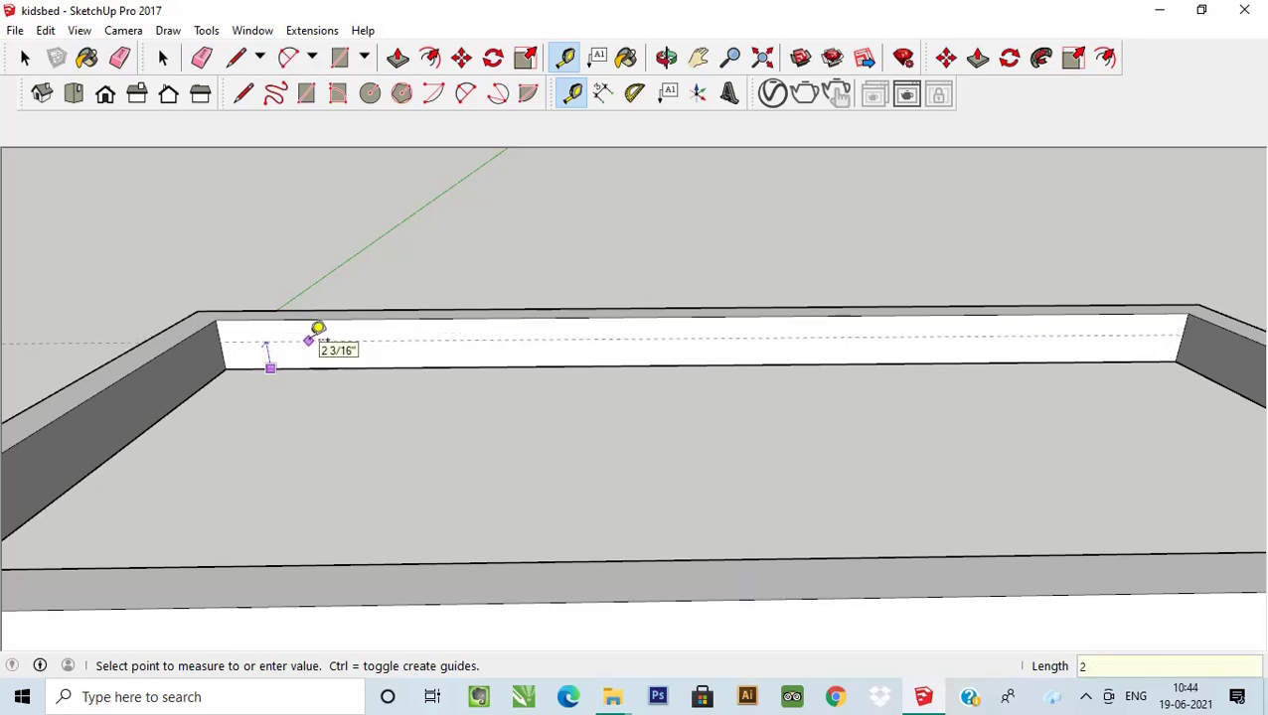
key(Return)
Add two vertical guides, 2" and 2.2", from the back wall's inner left corner.
mouse_move(320, 207)
middle_down()
mouse_move(203, 291)
mouse_move(243, 230)
middle_up()
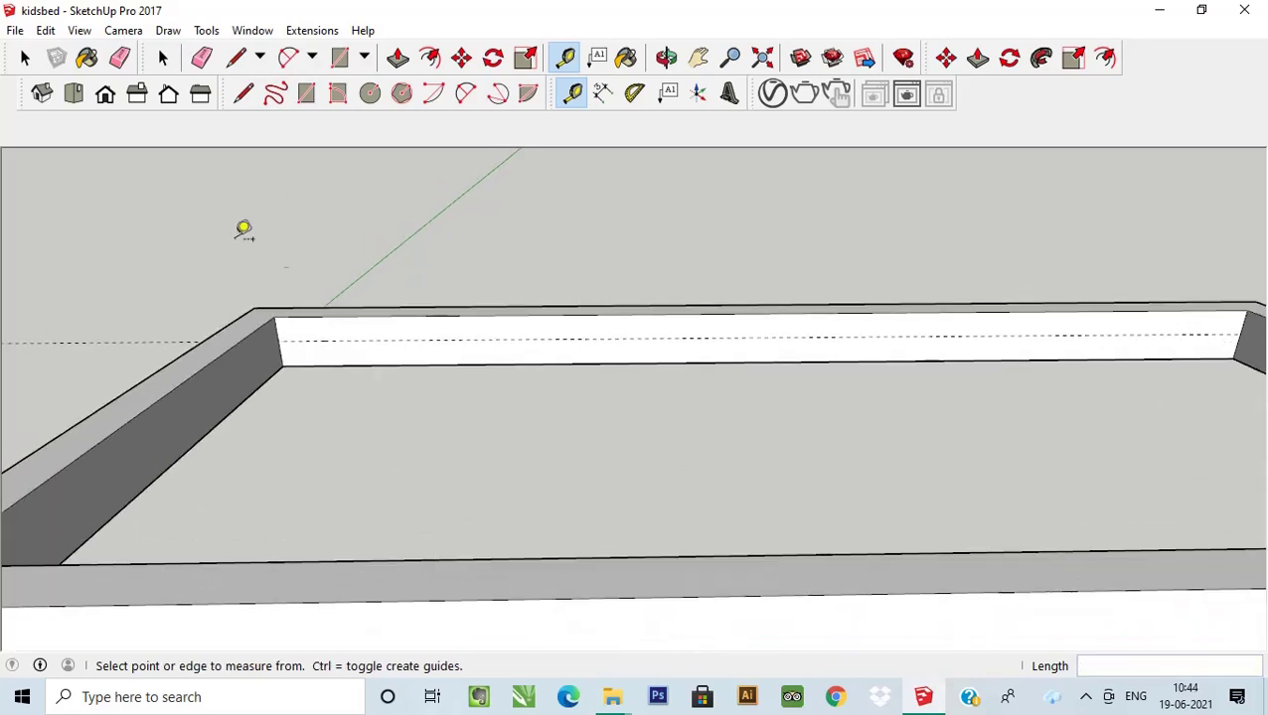
click(281, 354)
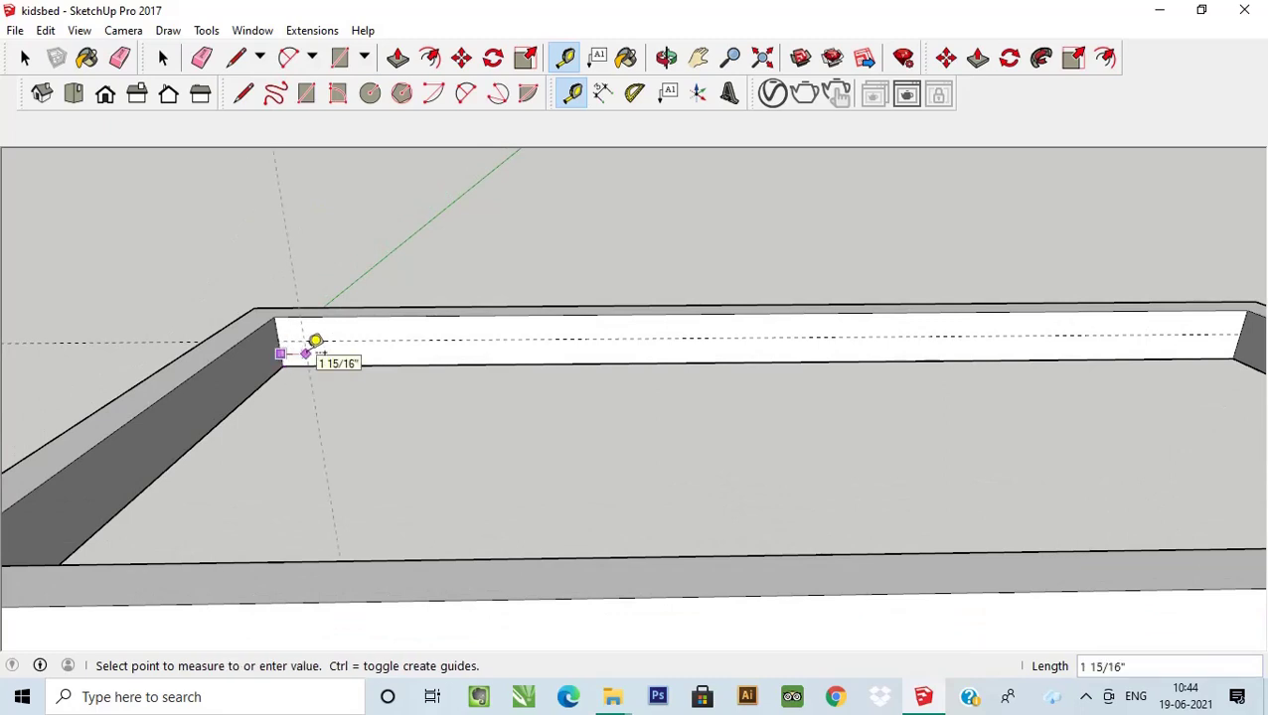
text(2)
key(Return)
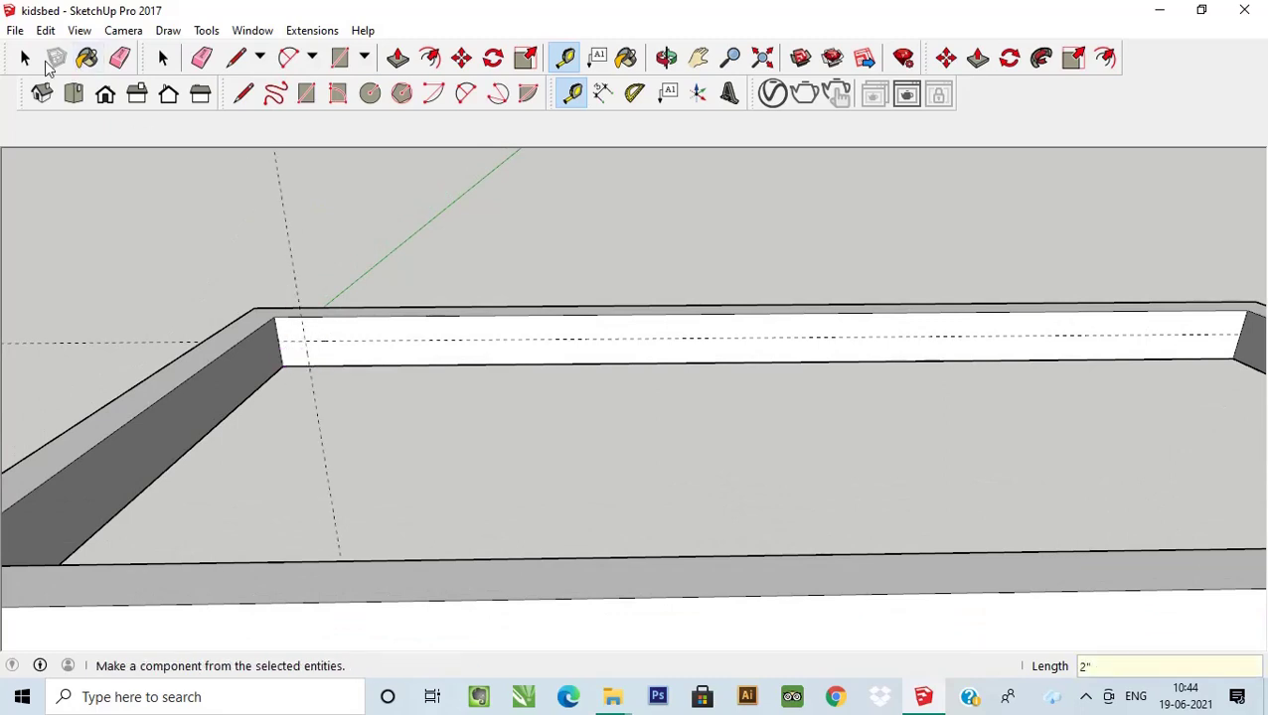
click(25, 58)
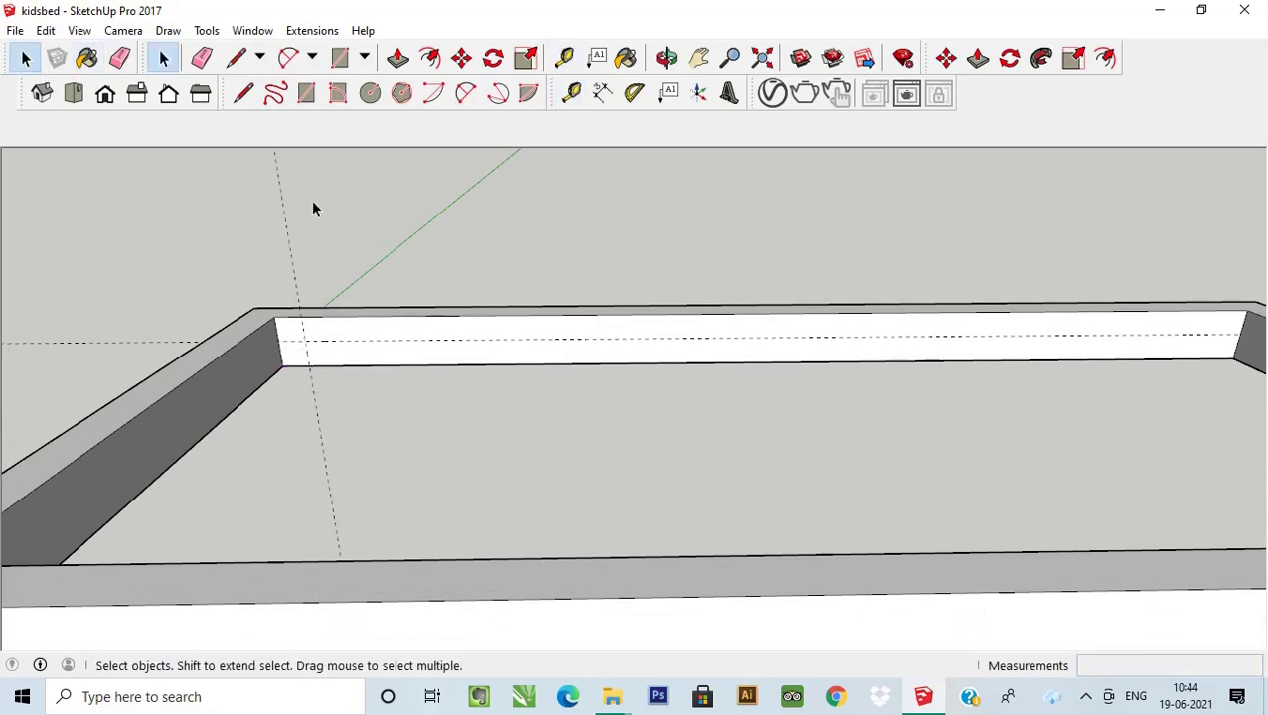
click(571, 92)
click(307, 355)
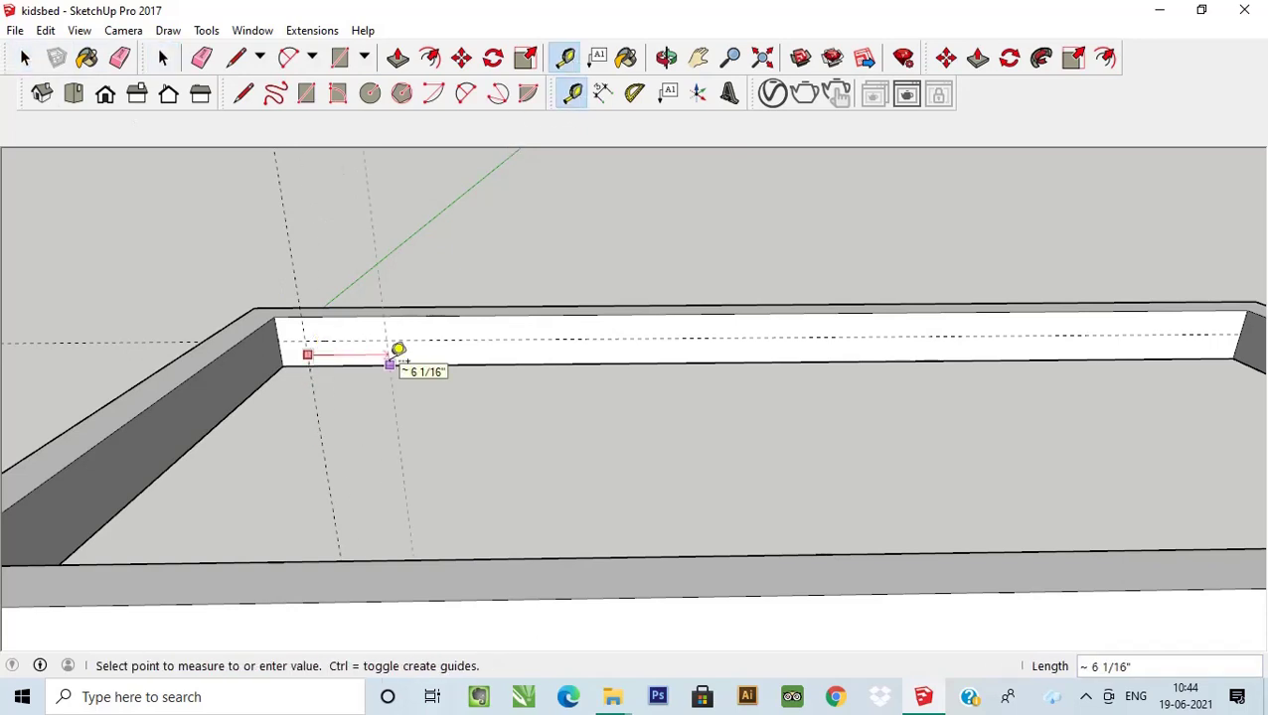
text(2.2)
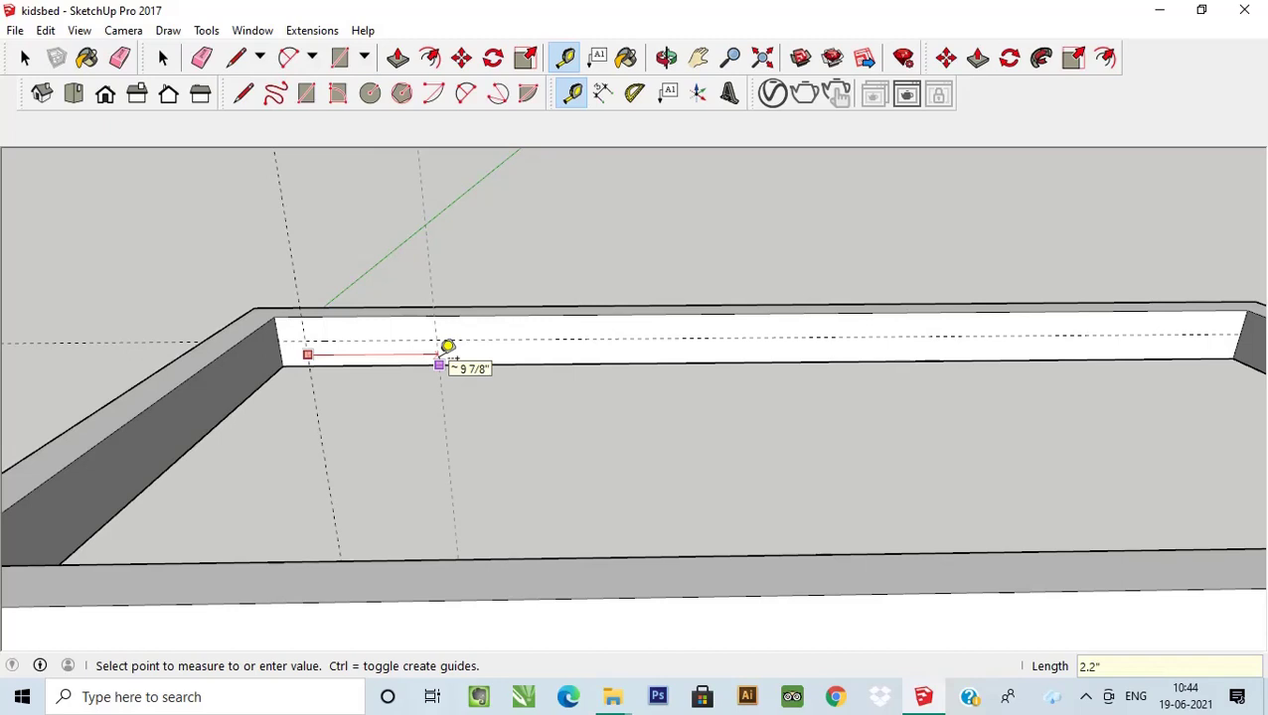
key(Return)
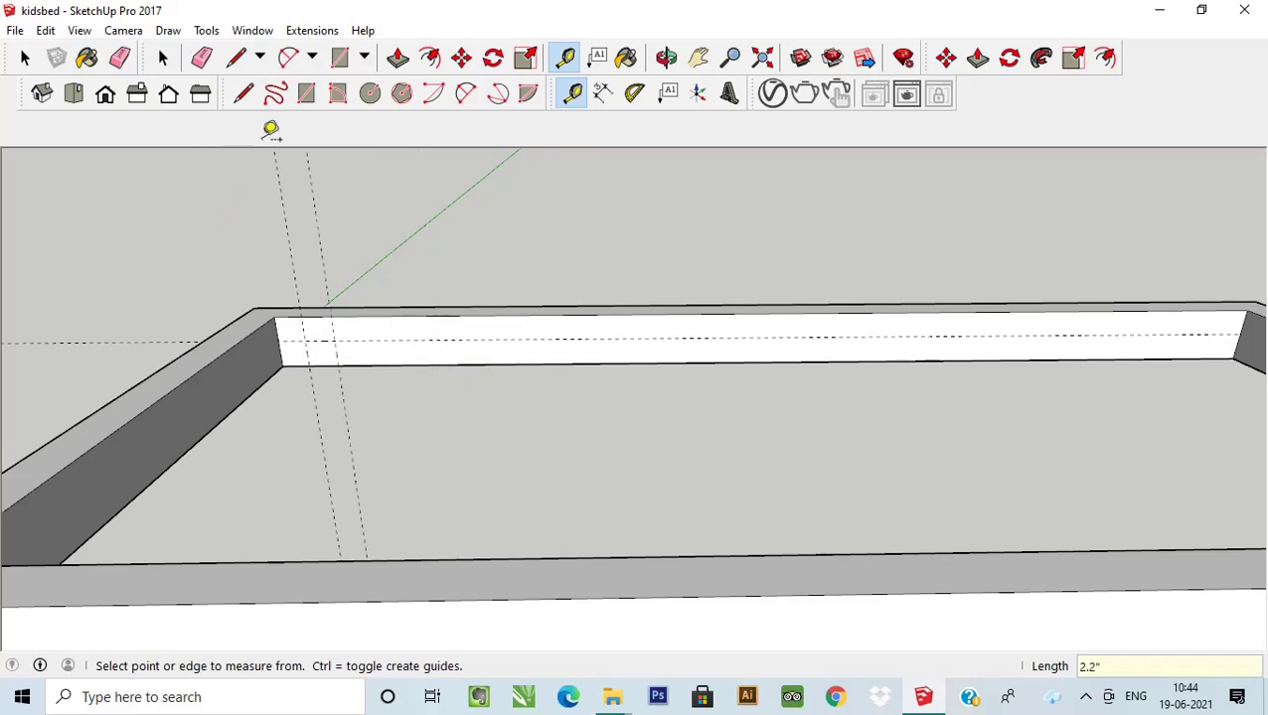
click(337, 57)
scroll(288, 398, up, 1)
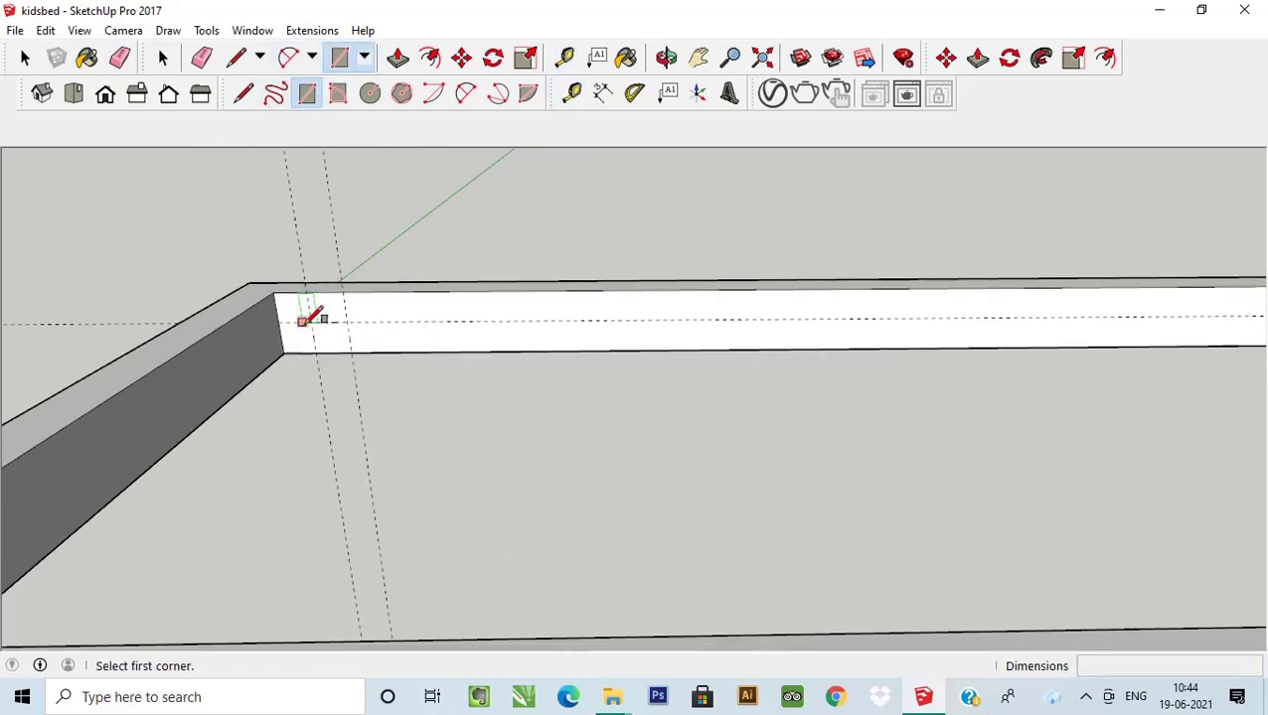
Draw a small rectangle between the corner guides and make it a group.
click(311, 323)
click(351, 354)
click(25, 57)
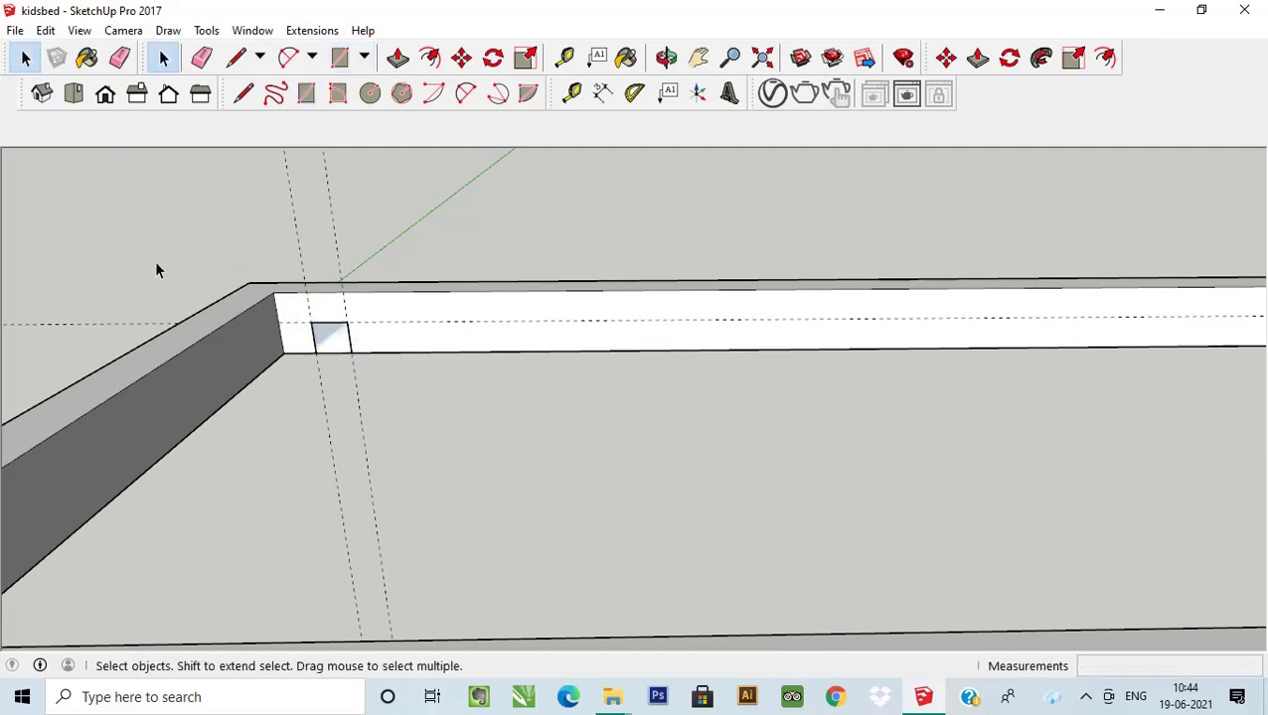
scroll(219, 298, up, 1)
drag(337, 310, 427, 366)
right_click(390, 340)
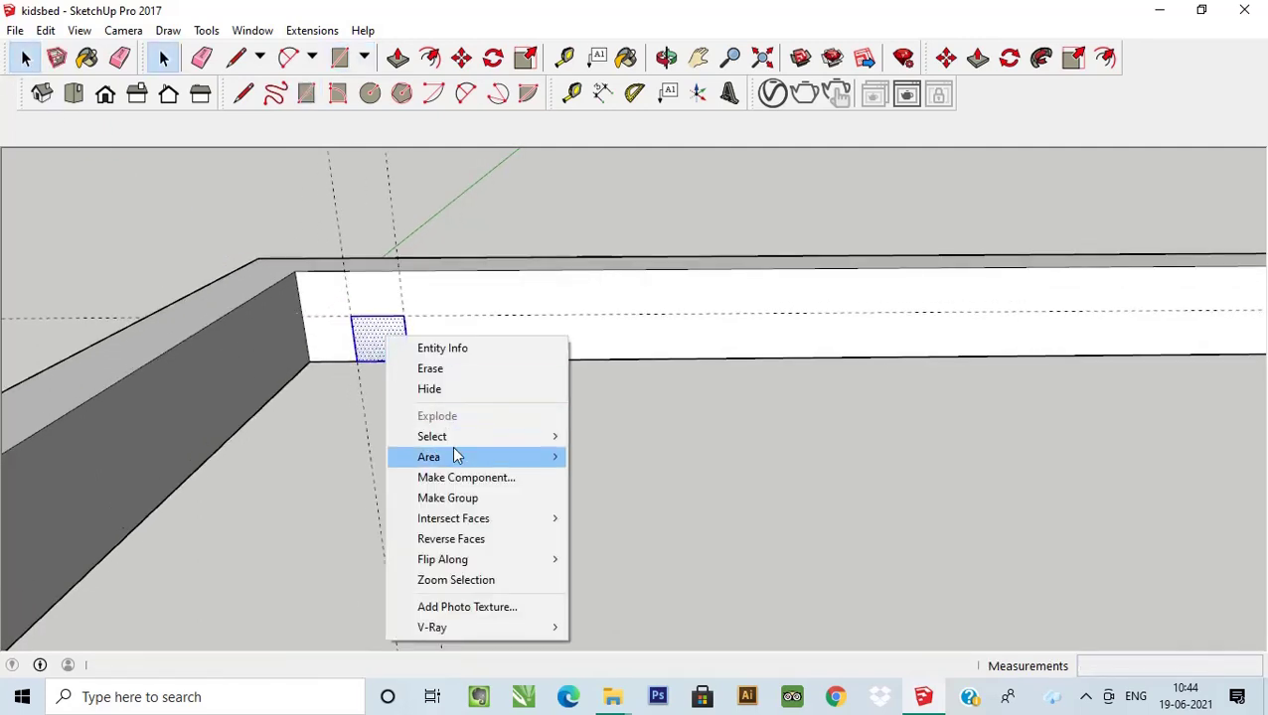
click(447, 498)
scroll(382, 343, up, 1)
scroll(376, 339, up, 1)
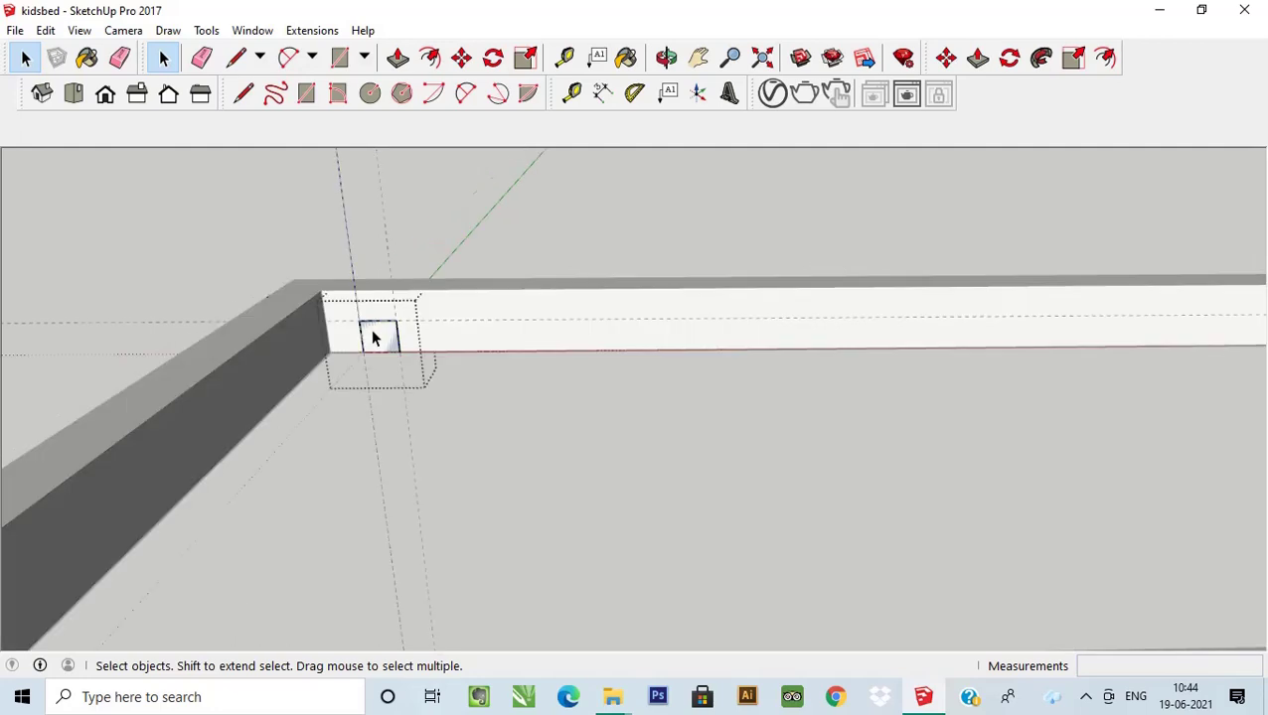
Push/Pull the small face 2' 8 1/2" across the frame's short end into a rail.
click(372, 339)
scroll(373, 338, down, 5)
middle_drag(418, 342, 294, 546)
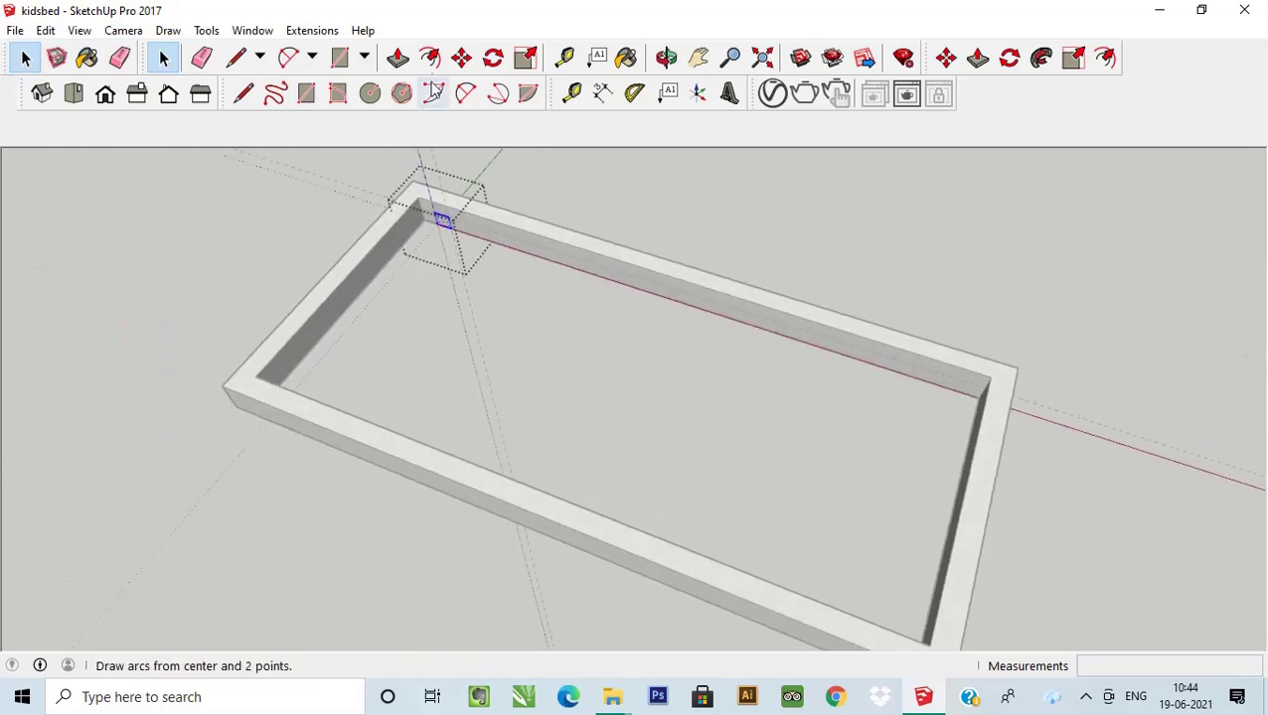
click(398, 58)
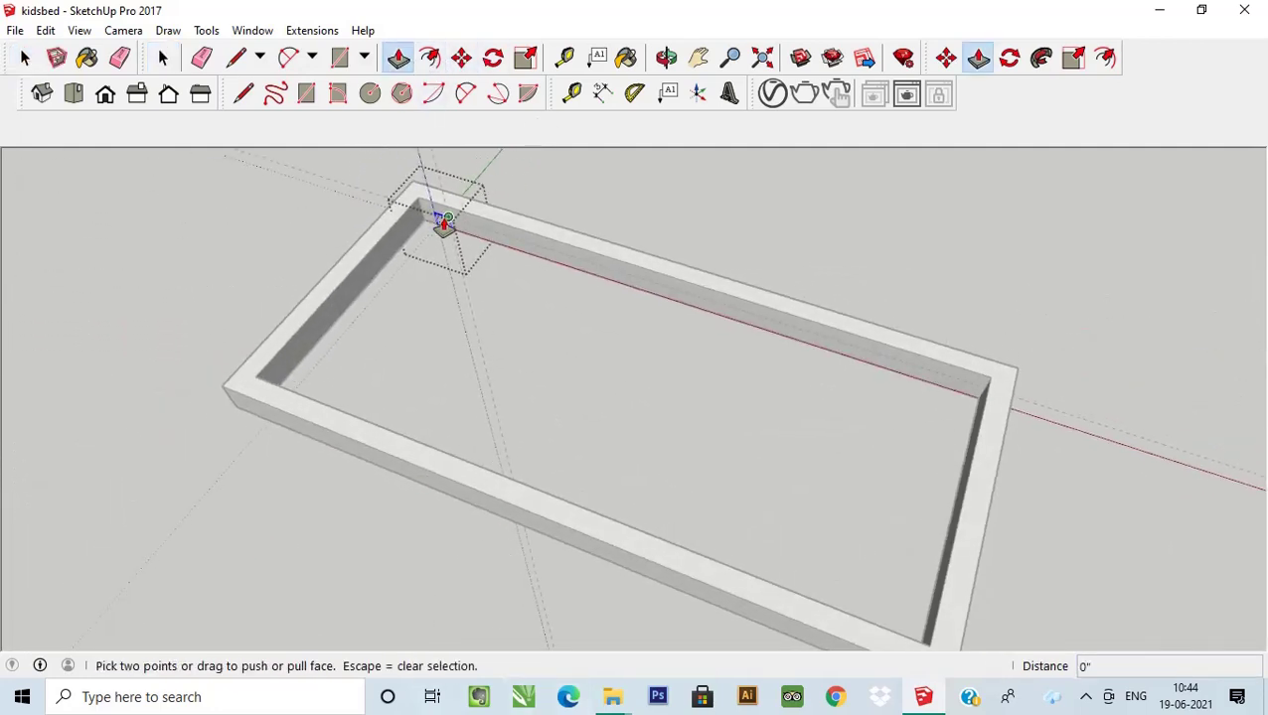
drag(444, 222, 285, 398)
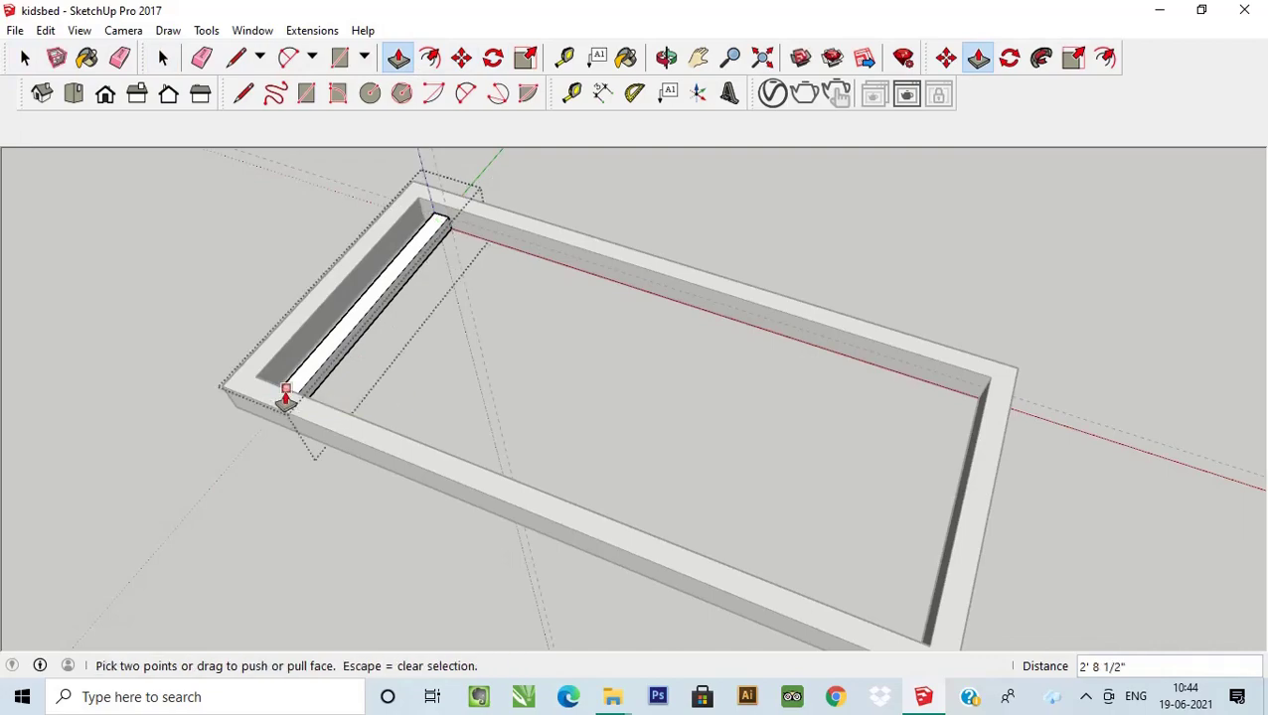
click(26, 57)
mouse_move(100, 198)
middle_down()
mouse_move(371, 431)
mouse_move(146, 349)
mouse_move(444, 264)
mouse_move(495, 320)
middle_up()
scroll(495, 319, down, 2)
mouse_move(447, 268)
middle_down()
mouse_move(535, 319)
mouse_move(699, 280)
middle_up()
Start a Move+Ctrl copy of the board, then cancel it.
scroll(557, 298, up, 1)
click(403, 325)
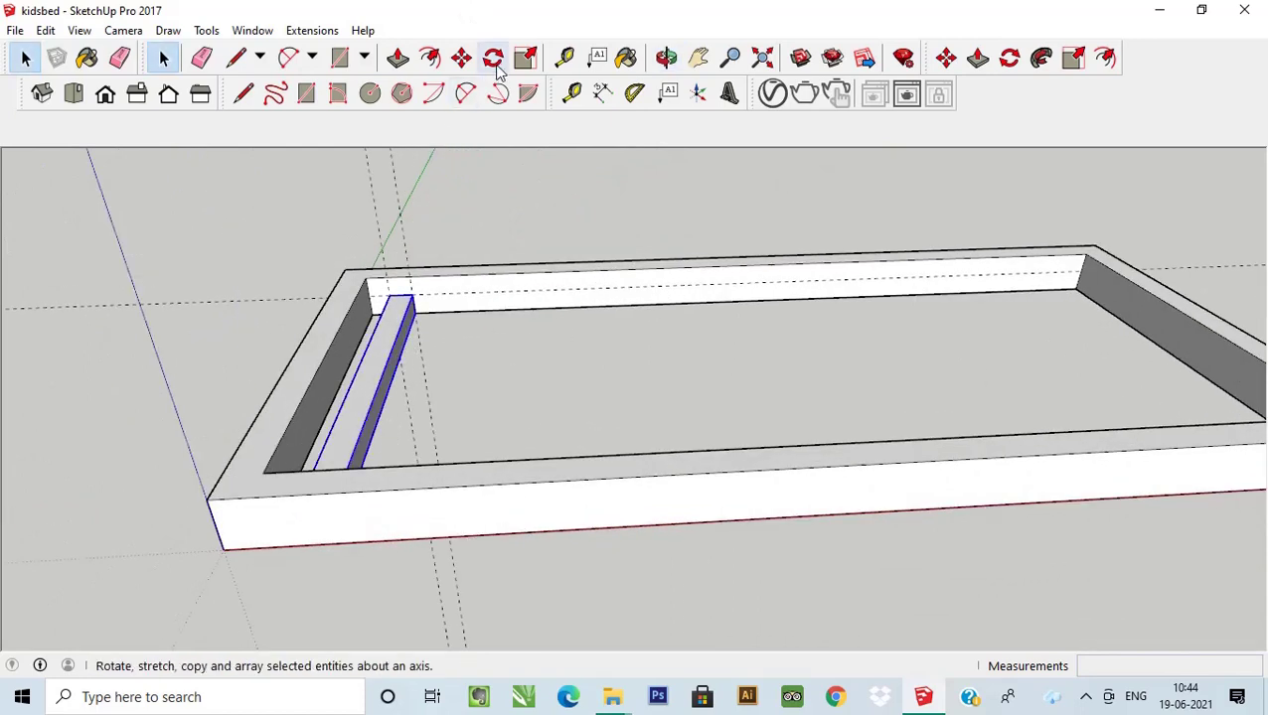
click(461, 58)
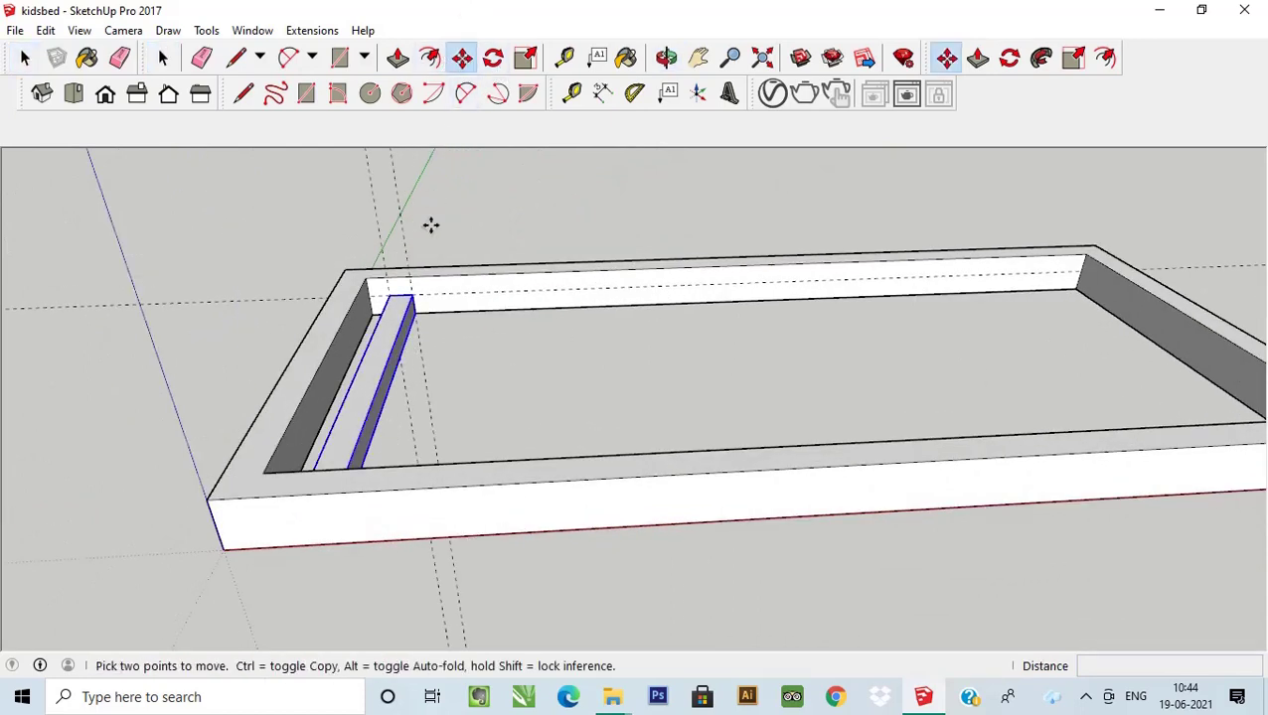
click(414, 294)
key(ctrl)
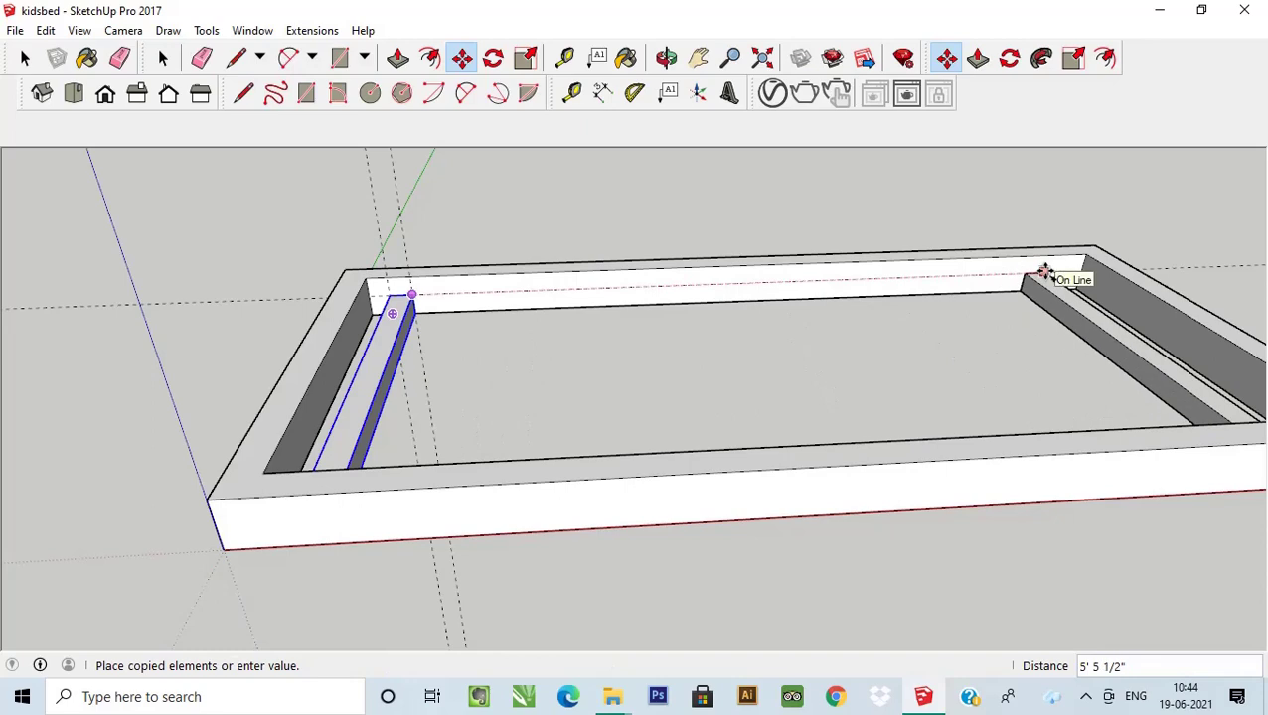
middle_drag(1048, 274, 863, 286)
key(Escape)
scroll(497, 268, down, 3)
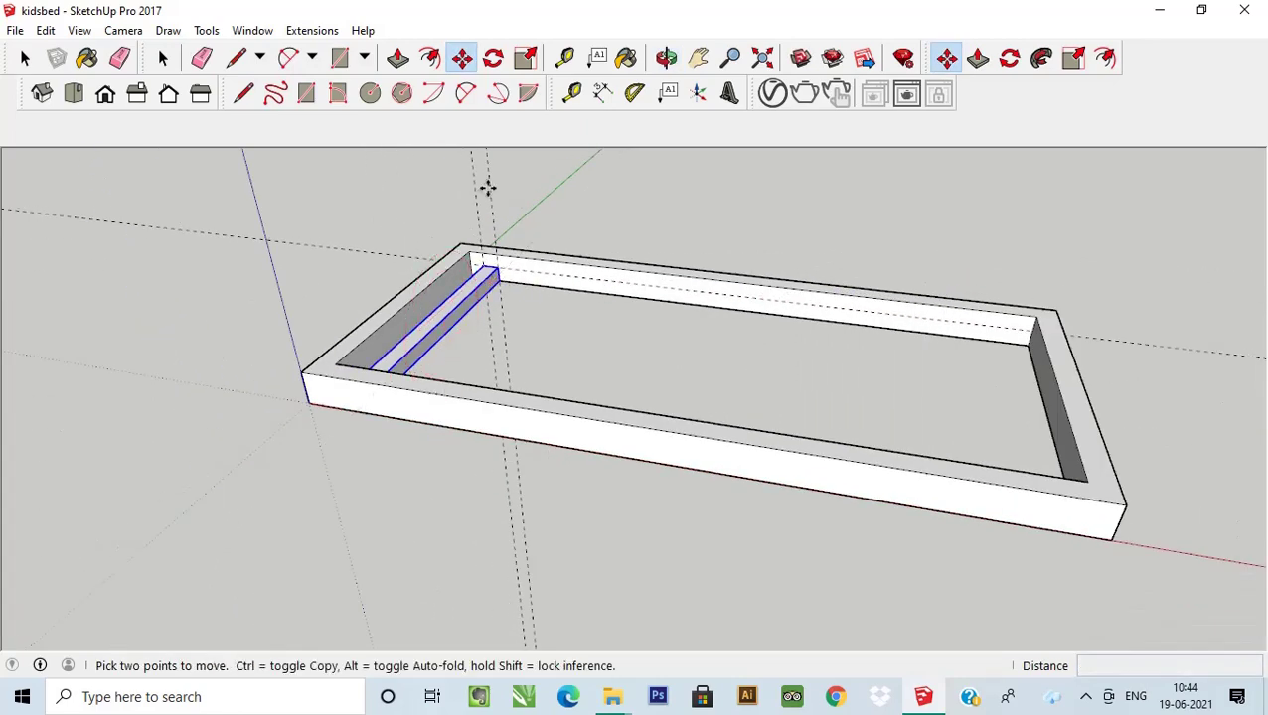
Add a guide 2" in from the frame's far inner end.
click(564, 57)
scroll(1141, 322, up, 3)
click(1008, 309)
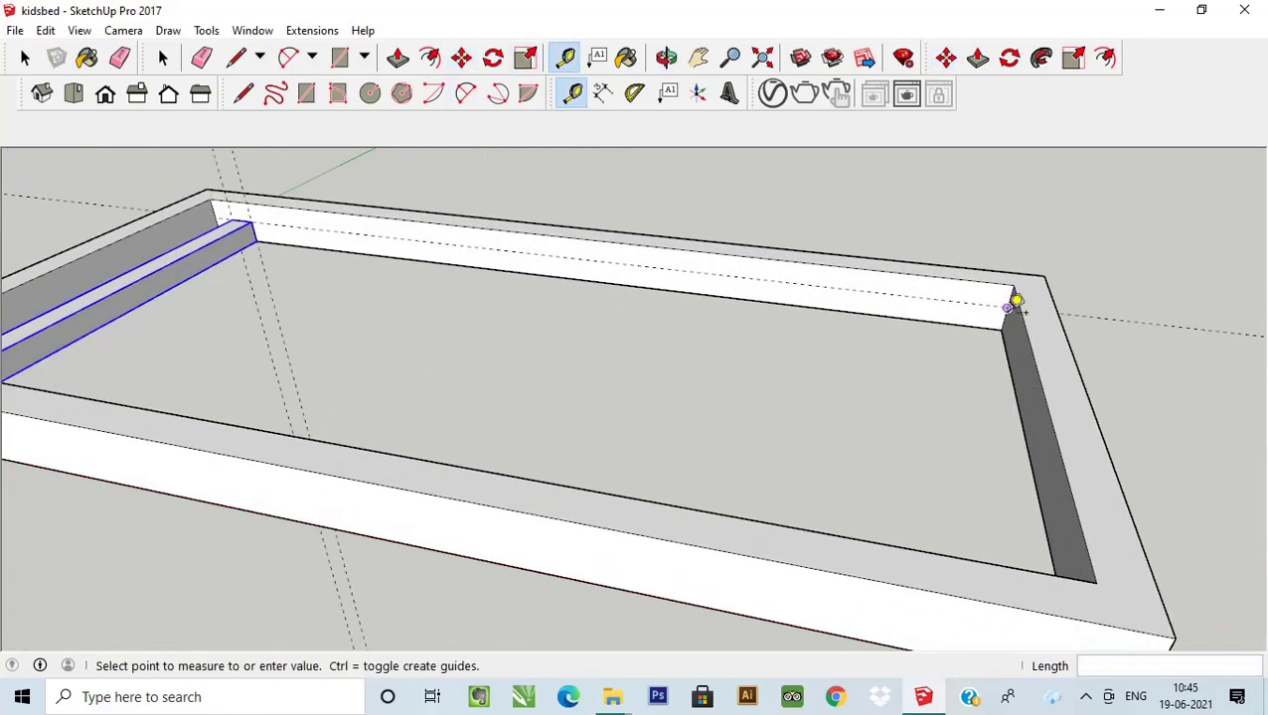
text(2)
key(Return)
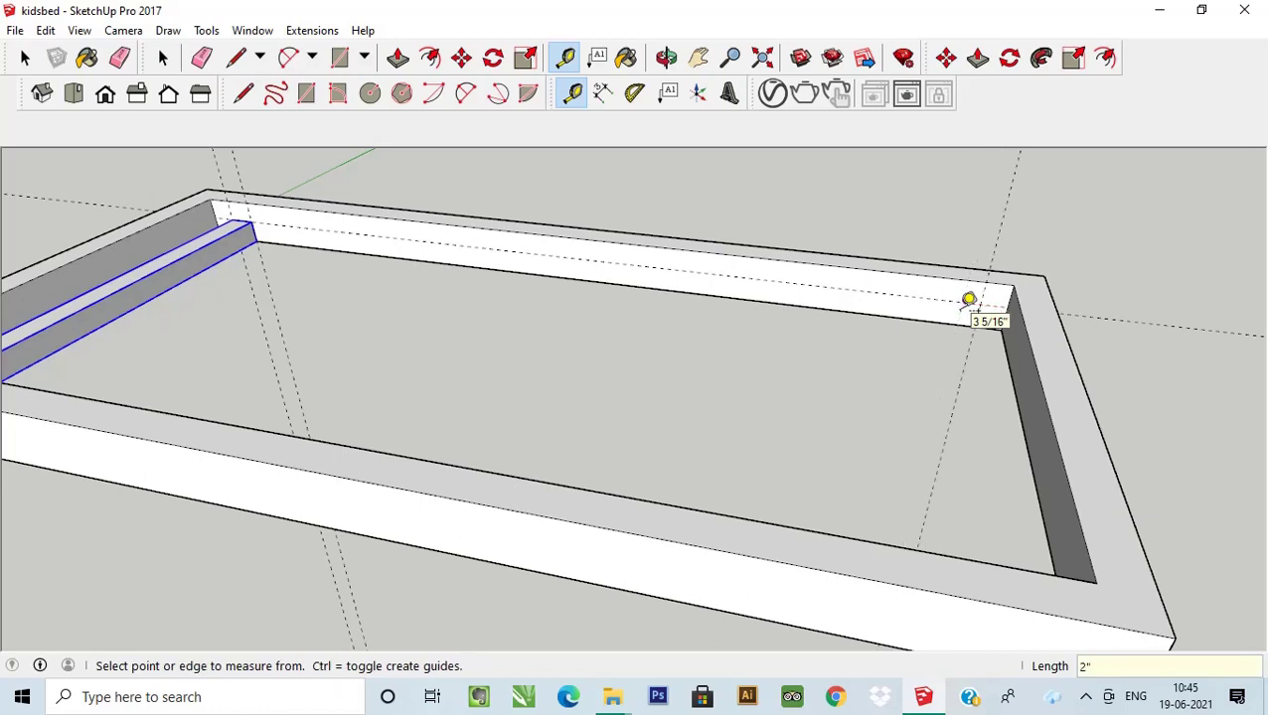
click(22, 59)
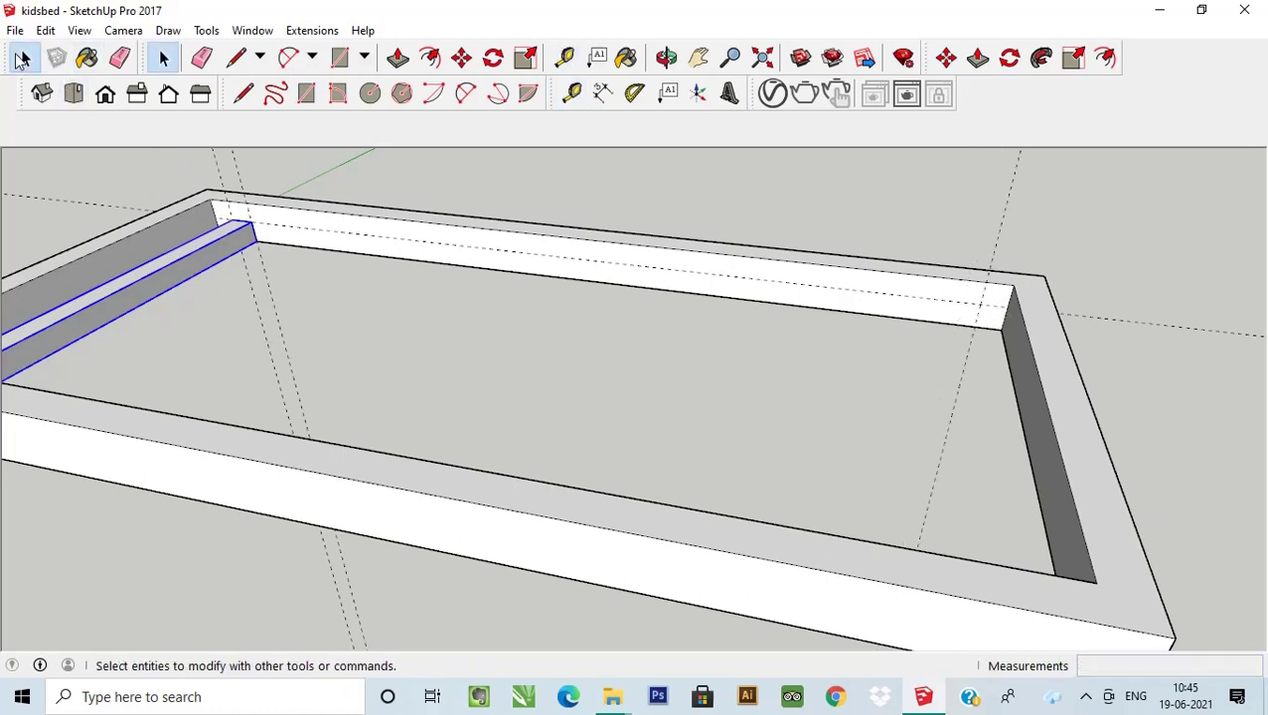
Copy the board to the far guide and array it into 10 evenly spaced boards.
click(461, 58)
key(ctrl)
click(251, 220)
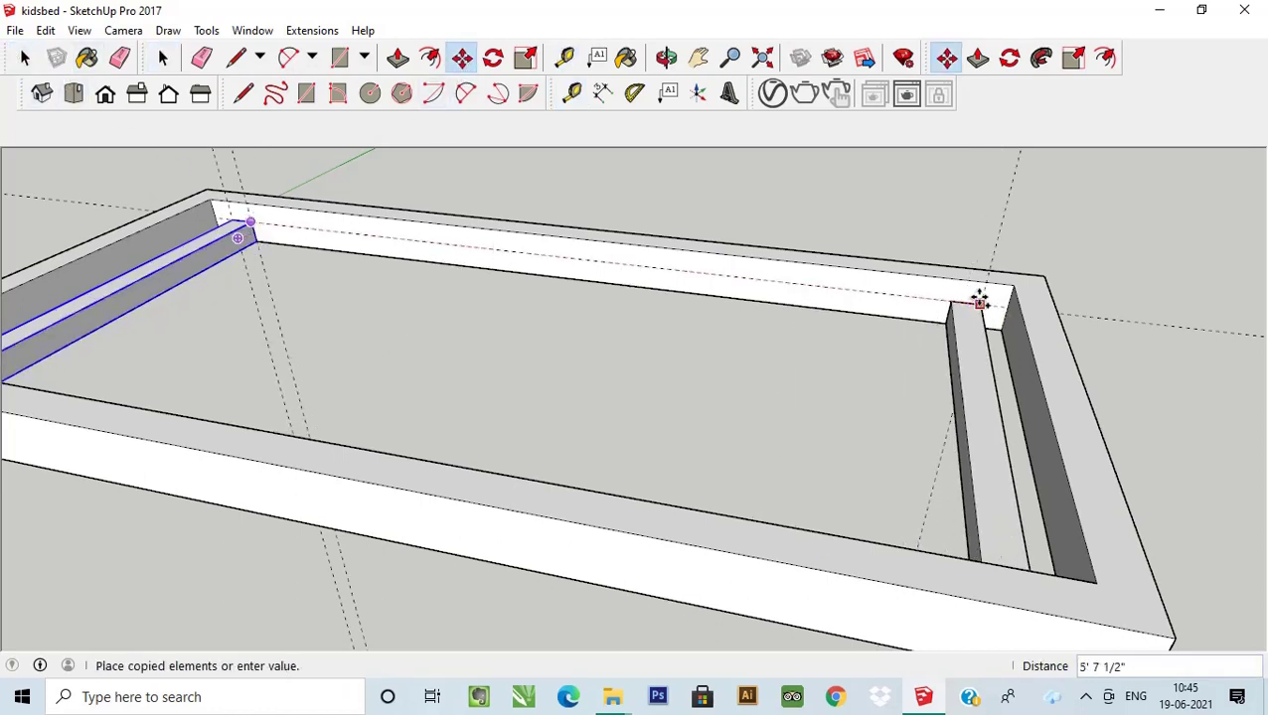
click(983, 300)
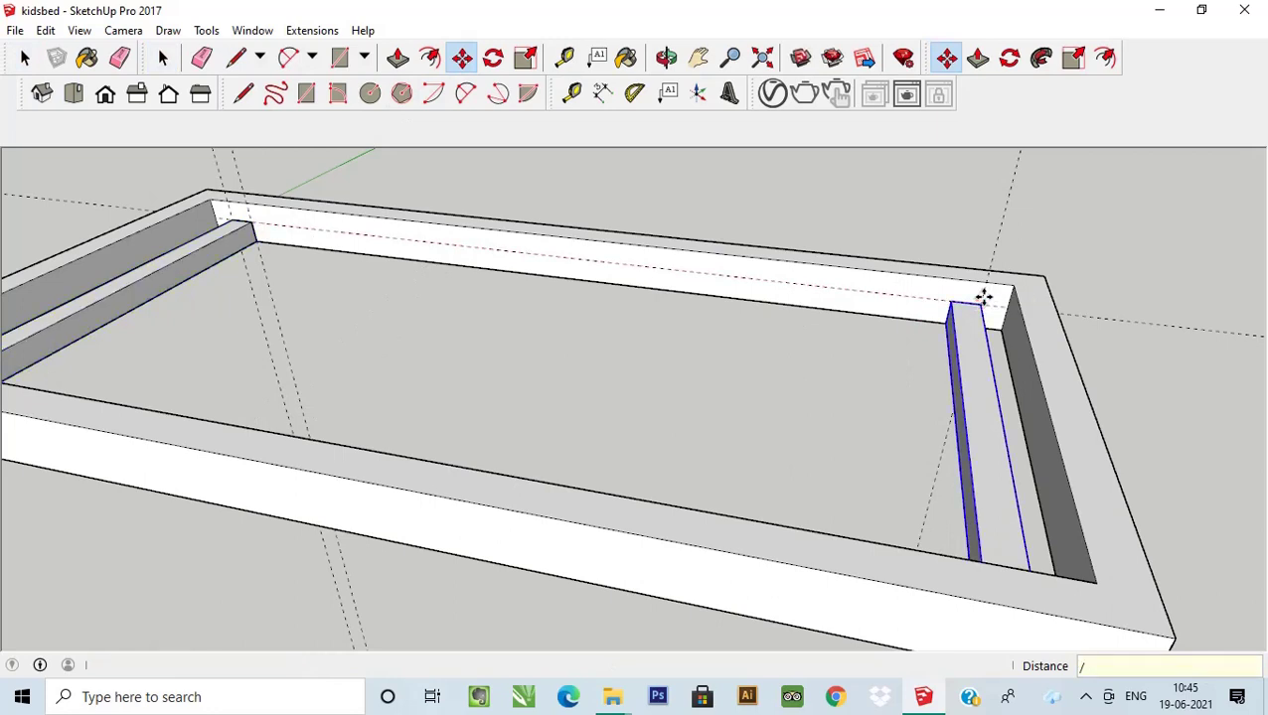
text(10)
key(Return)
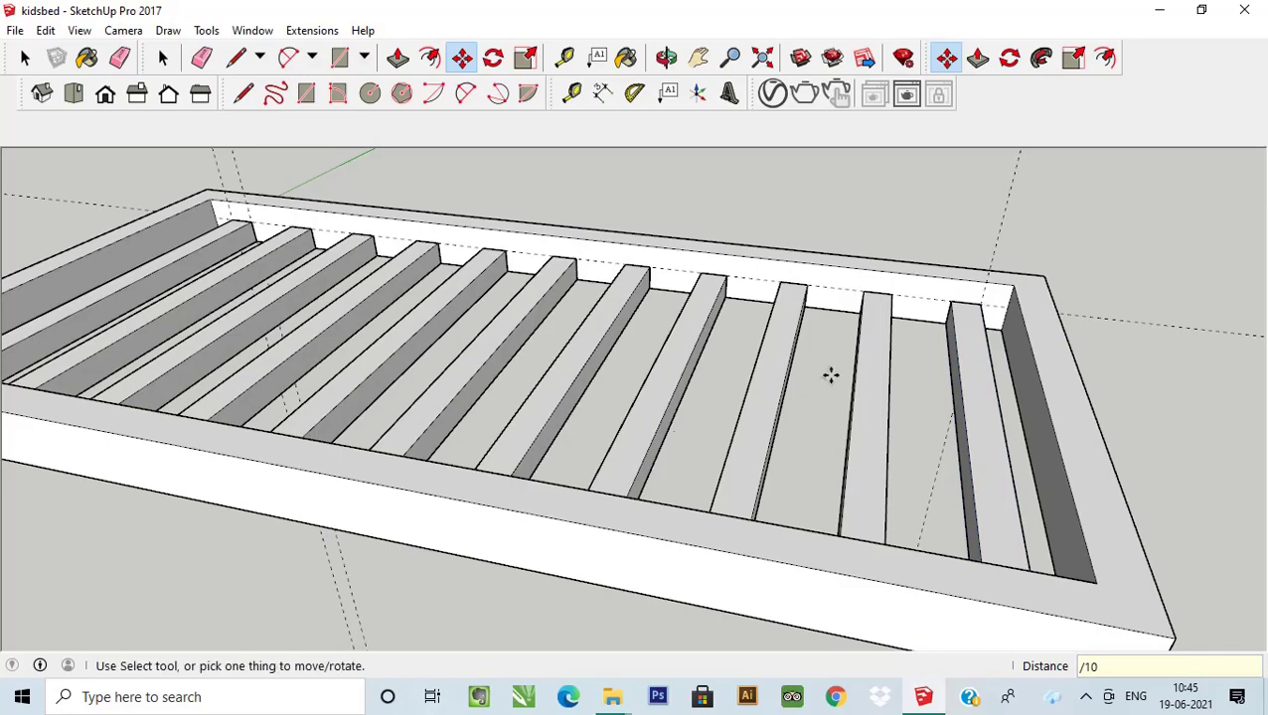
click(25, 60)
click(25, 57)
scroll(283, 297, down, 5)
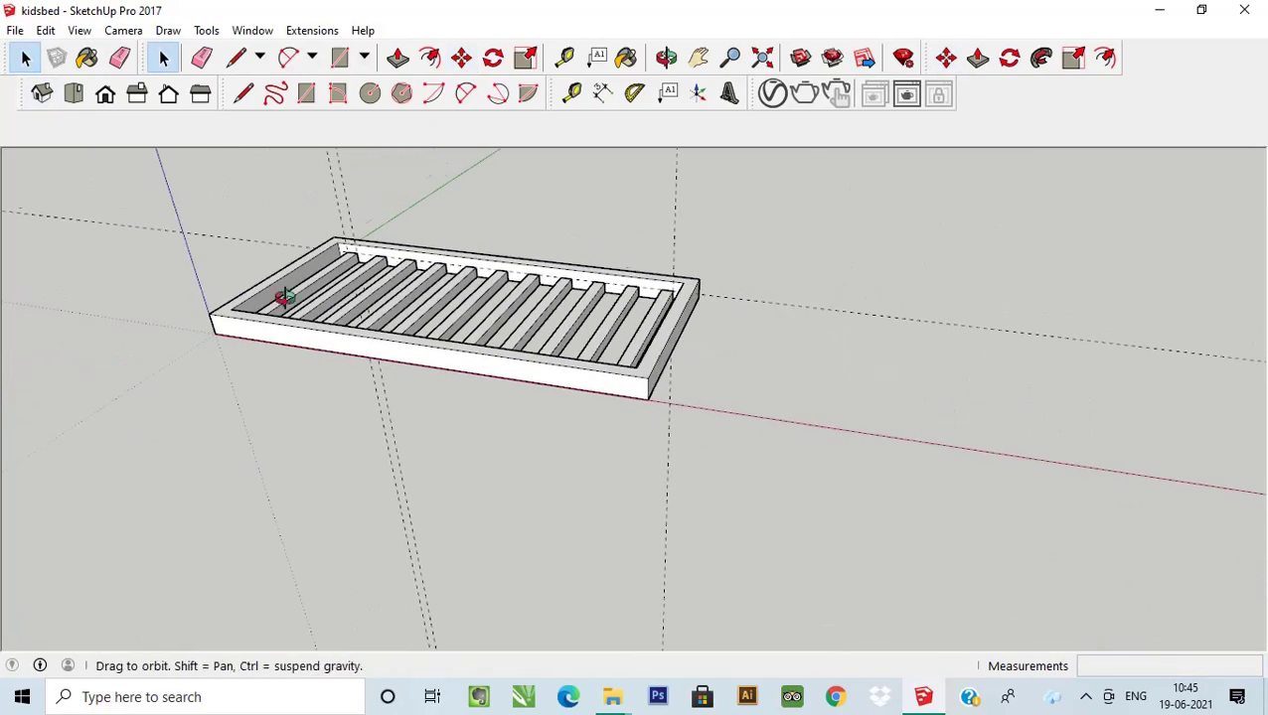
mouse_move(283, 297)
middle_down()
mouse_move(623, 416)
mouse_move(579, 275)
mouse_move(378, 303)
middle_up()
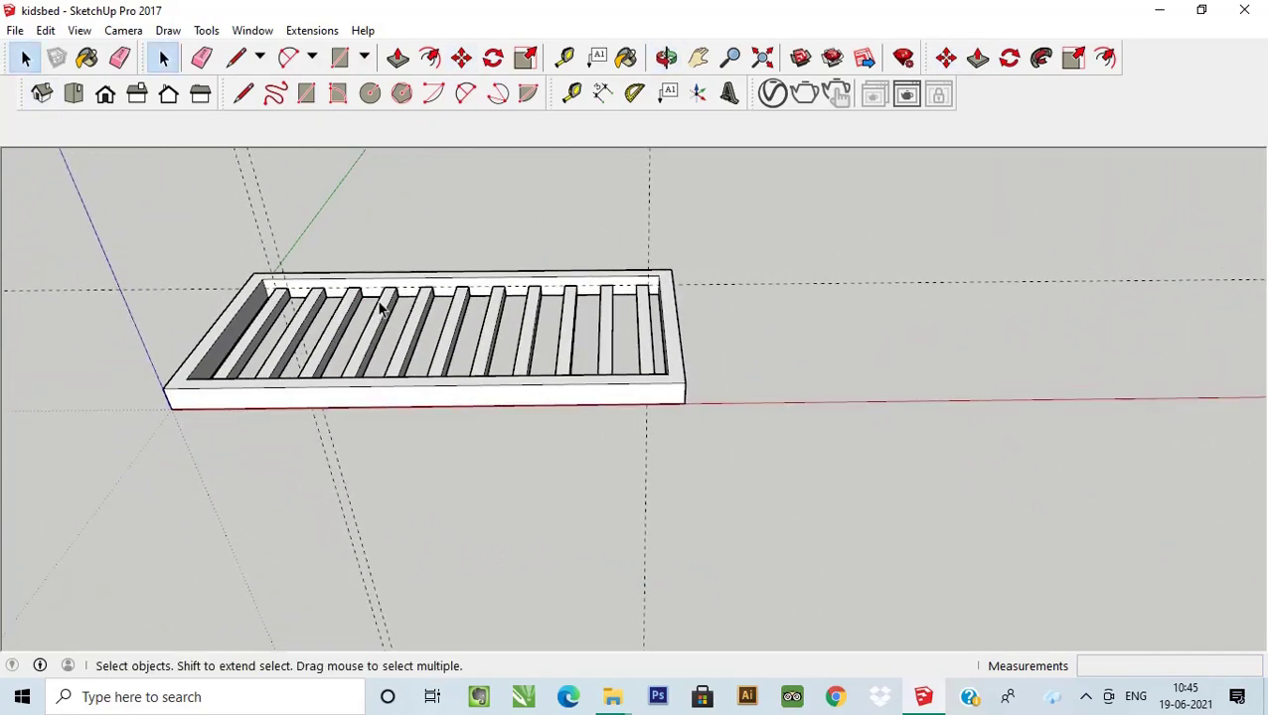
Undo the 10-board array and redo it as 13 evenly spaced slats across 5' 7 1/2".
key(ctrl+z)
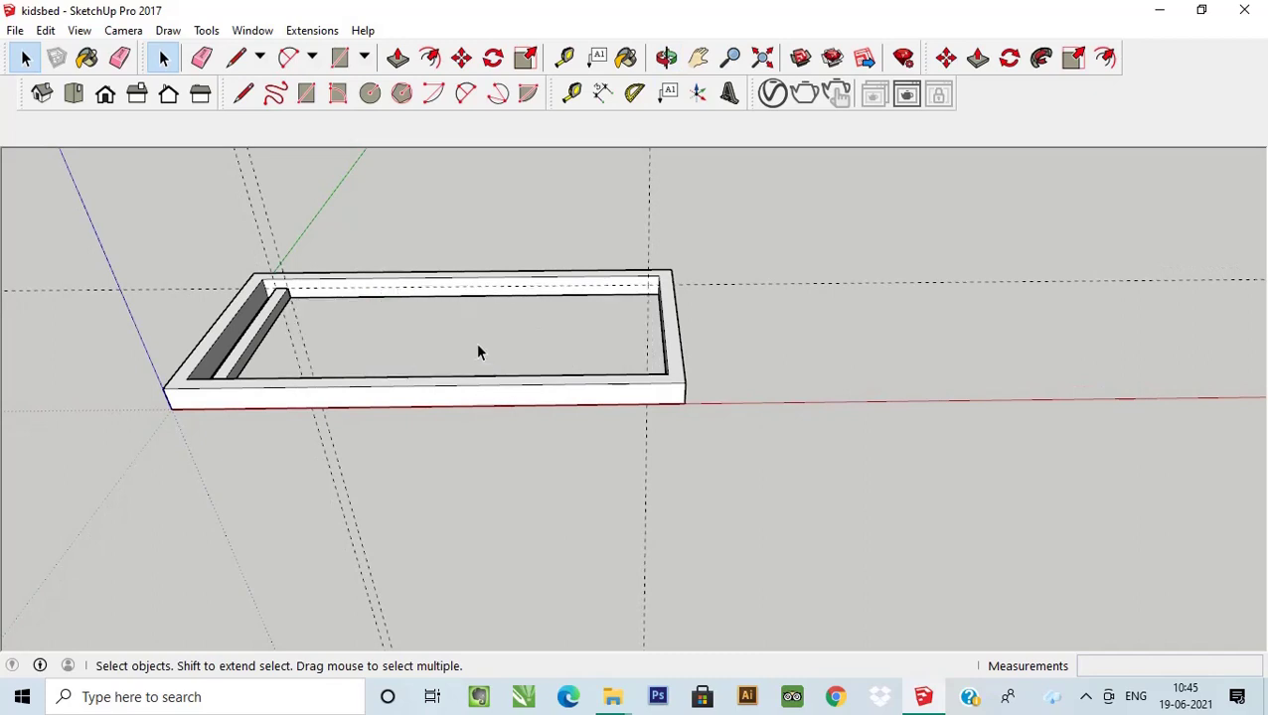
click(278, 310)
scroll(493, 254, up, 3)
click(461, 58)
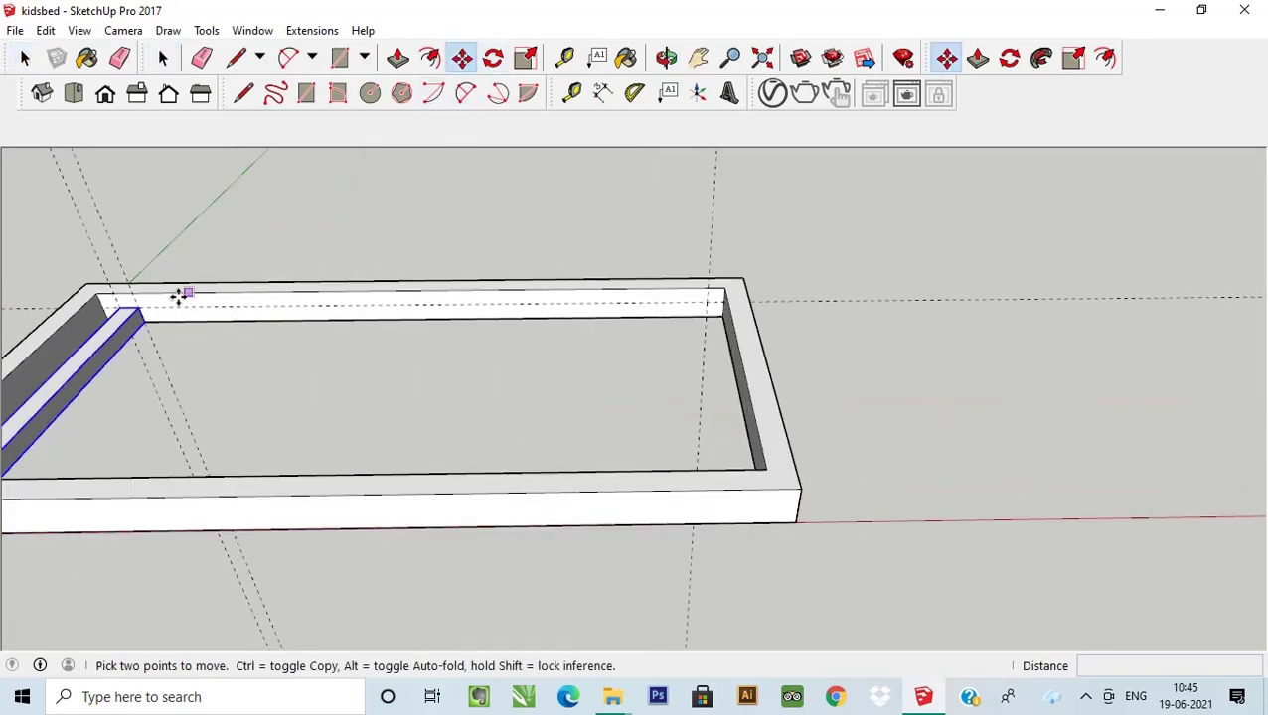
click(158, 309)
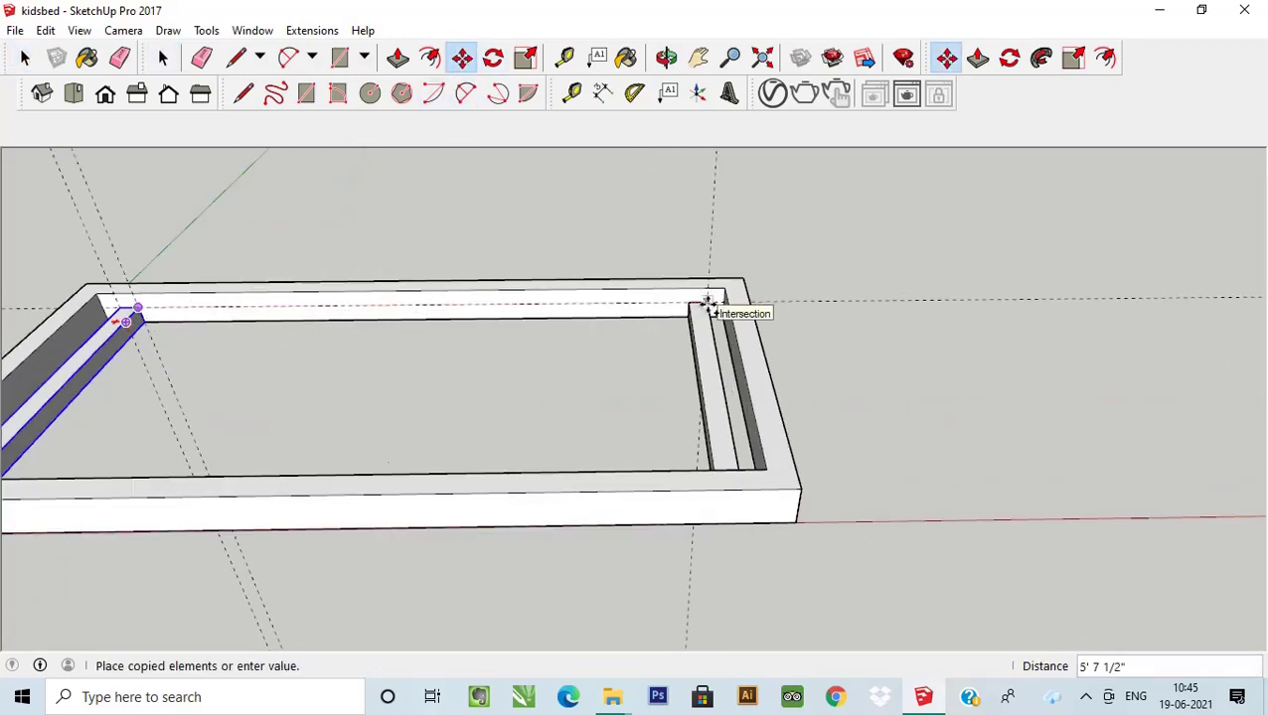
click(707, 303)
text(/13)
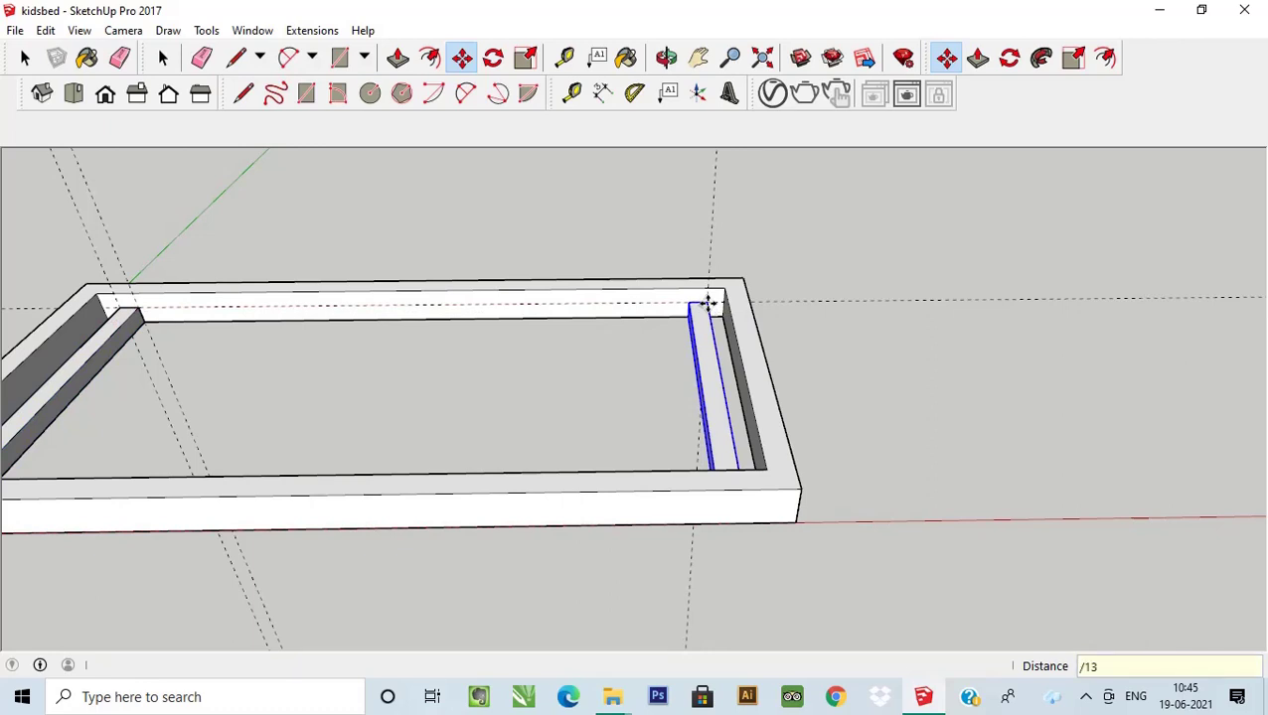
key(Return)
click(24, 57)
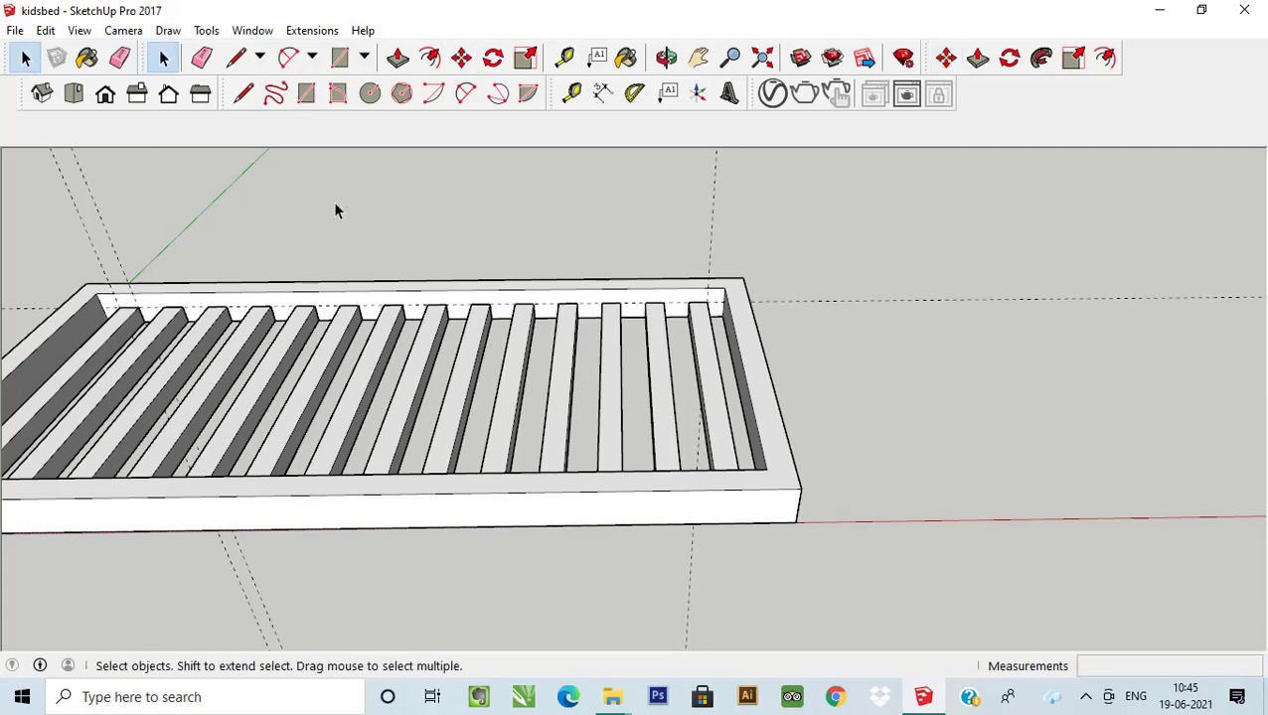
scroll(477, 229, down, 3)
middle_drag(539, 230, 647, 266)
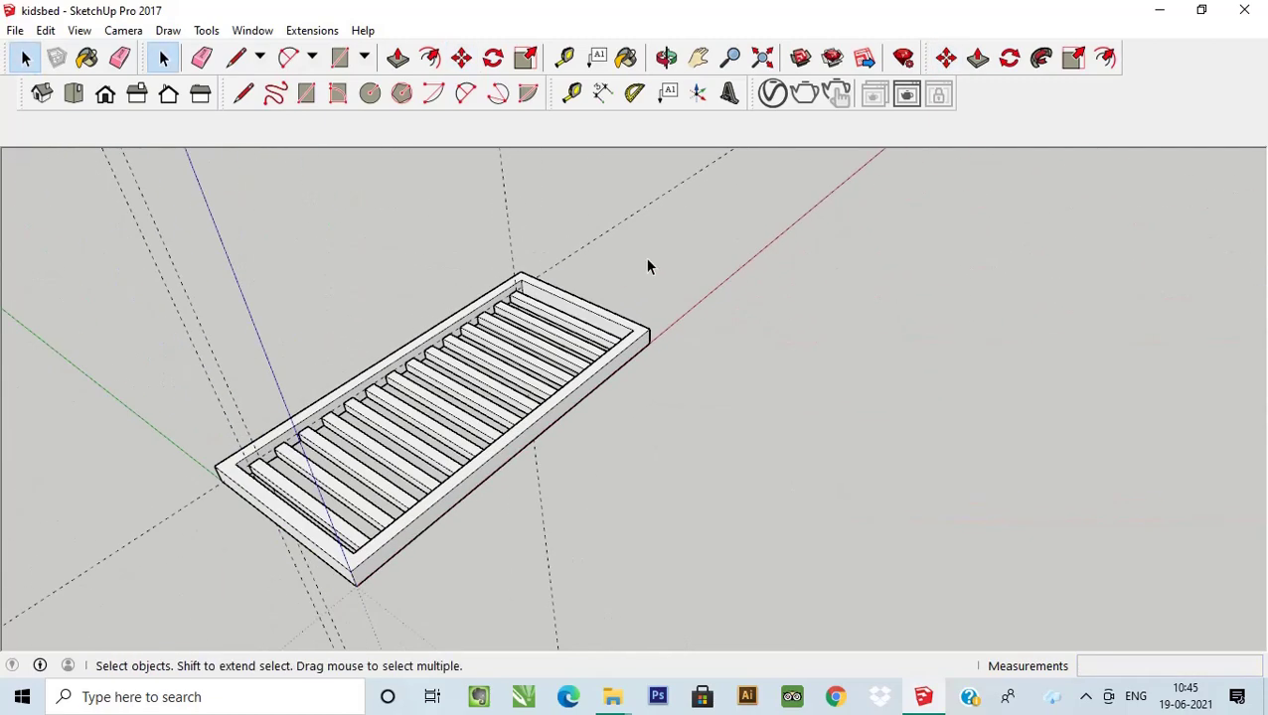
scroll(430, 323, up, 2)
scroll(464, 333, up, 2)
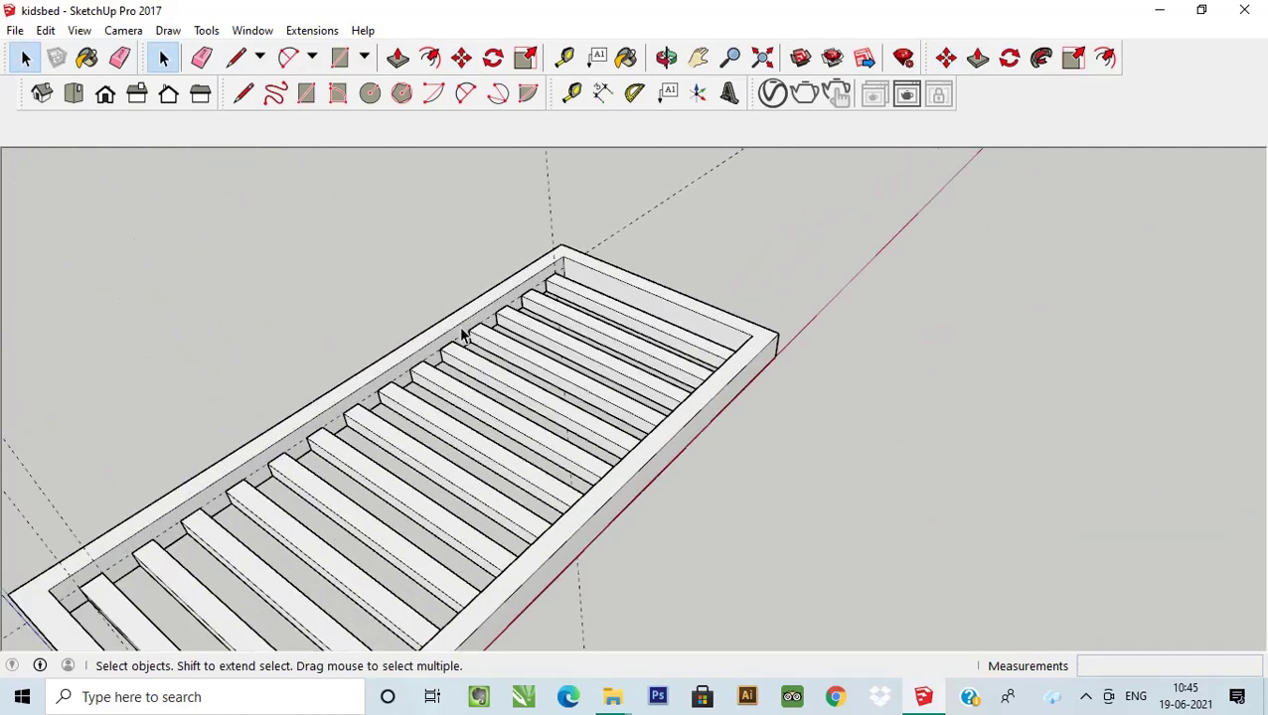
mouse_move(464, 334)
middle_down()
mouse_move(499, 262)
mouse_move(616, 238)
middle_up()
scroll(801, 400, up, 3)
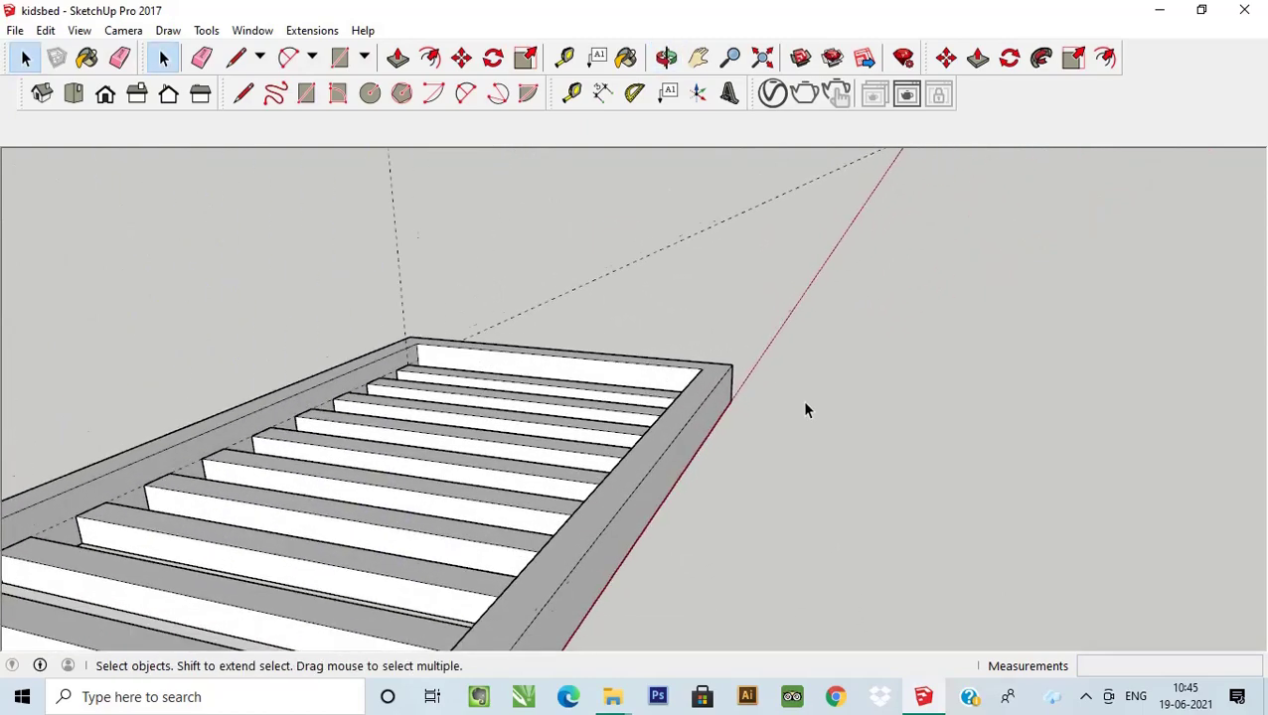
scroll(805, 409, down, 3)
middle_drag(804, 409, 437, 359)
scroll(739, 390, down, 2)
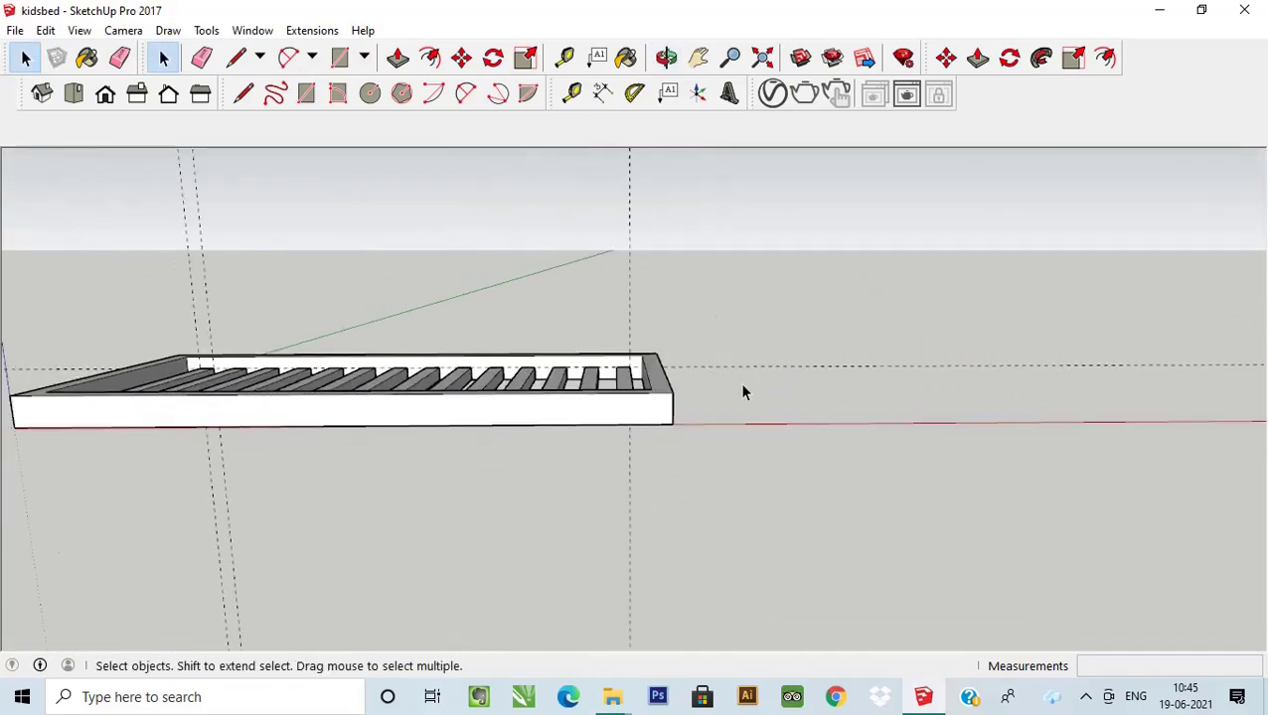
mouse_move(739, 390)
middle_down()
mouse_move(414, 373)
mouse_move(234, 344)
mouse_move(523, 374)
middle_up()
scroll(514, 372, up, 2)
scroll(496, 370, up, 2)
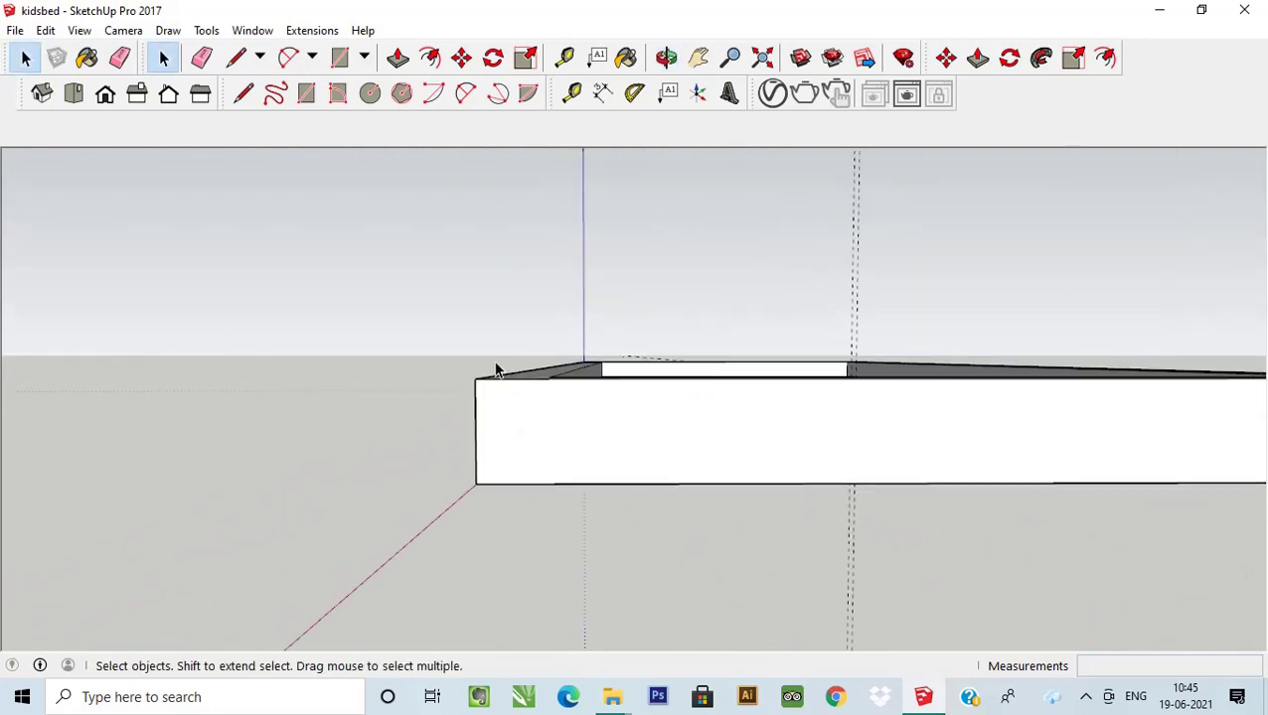
scroll(470, 412, up, 1)
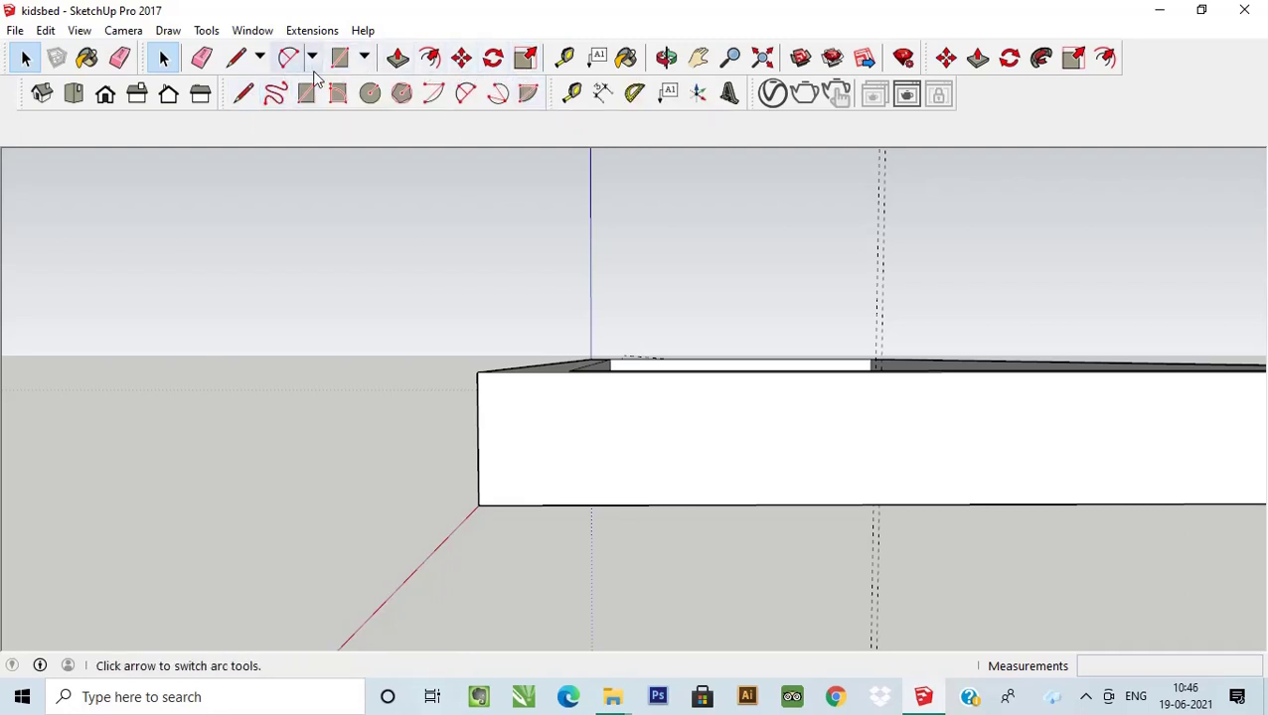
Place a guide 3" in from the footboard's left edge.
click(564, 58)
click(481, 397)
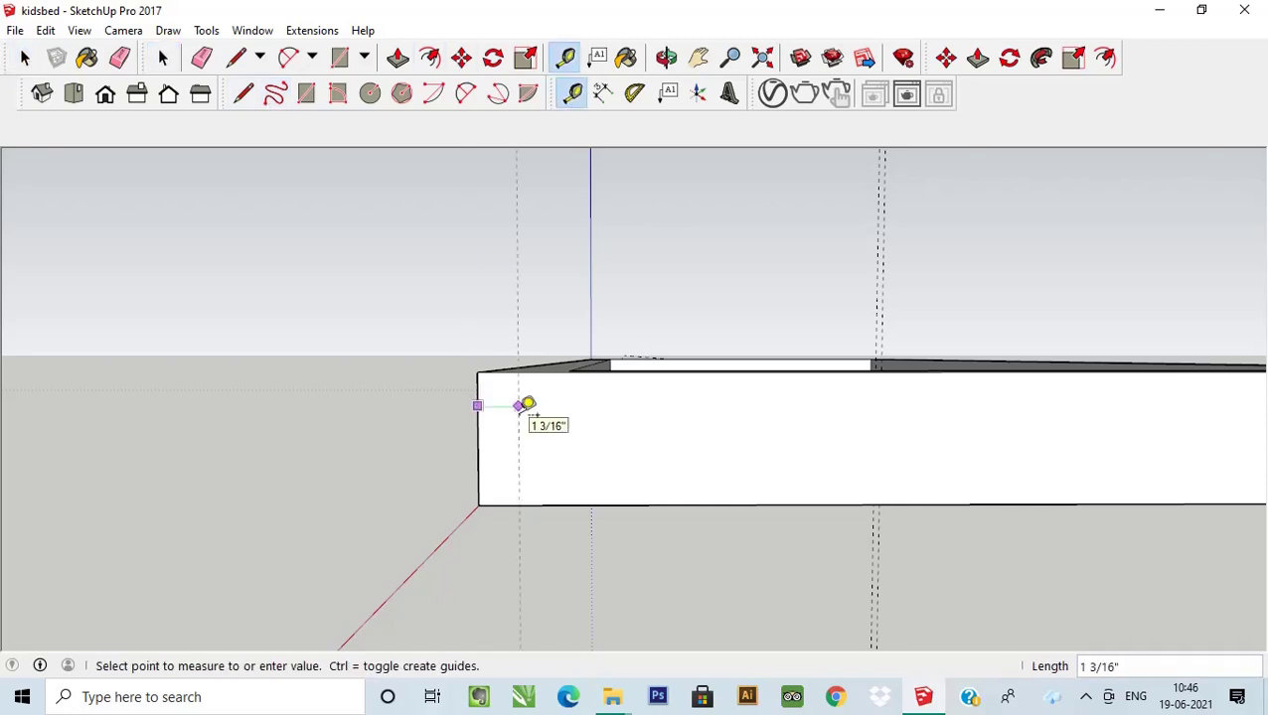
text(3)
key(Return)
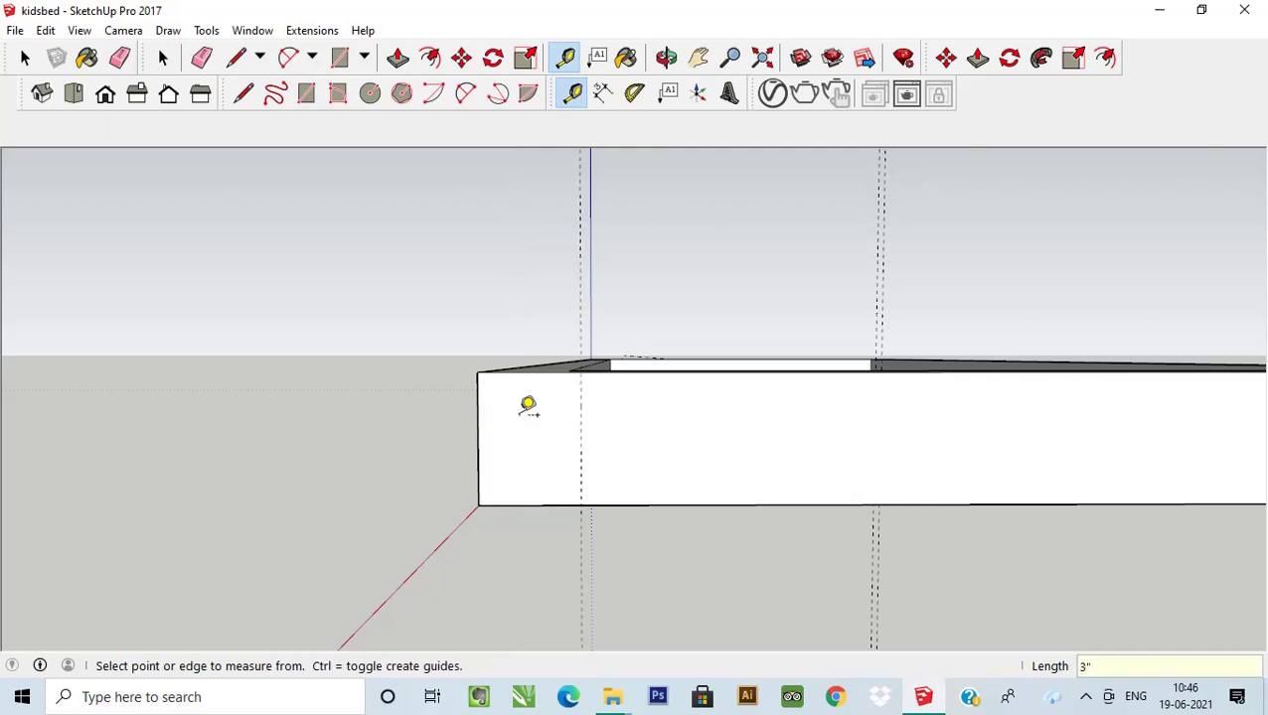
Draw a 41.5" by 3" post rectangle at the footboard's top-left corner.
click(306, 96)
scroll(551, 345, down, 3)
middle_drag(552, 345, 530, 295)
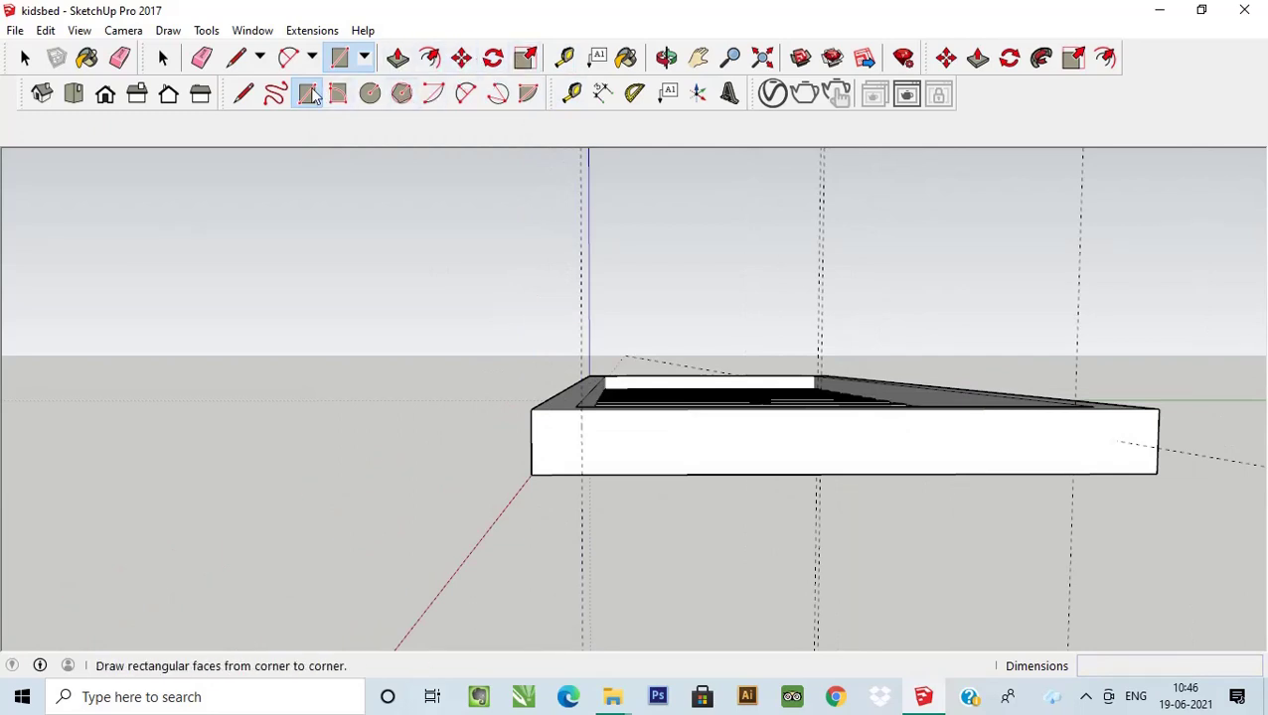
click(517, 269)
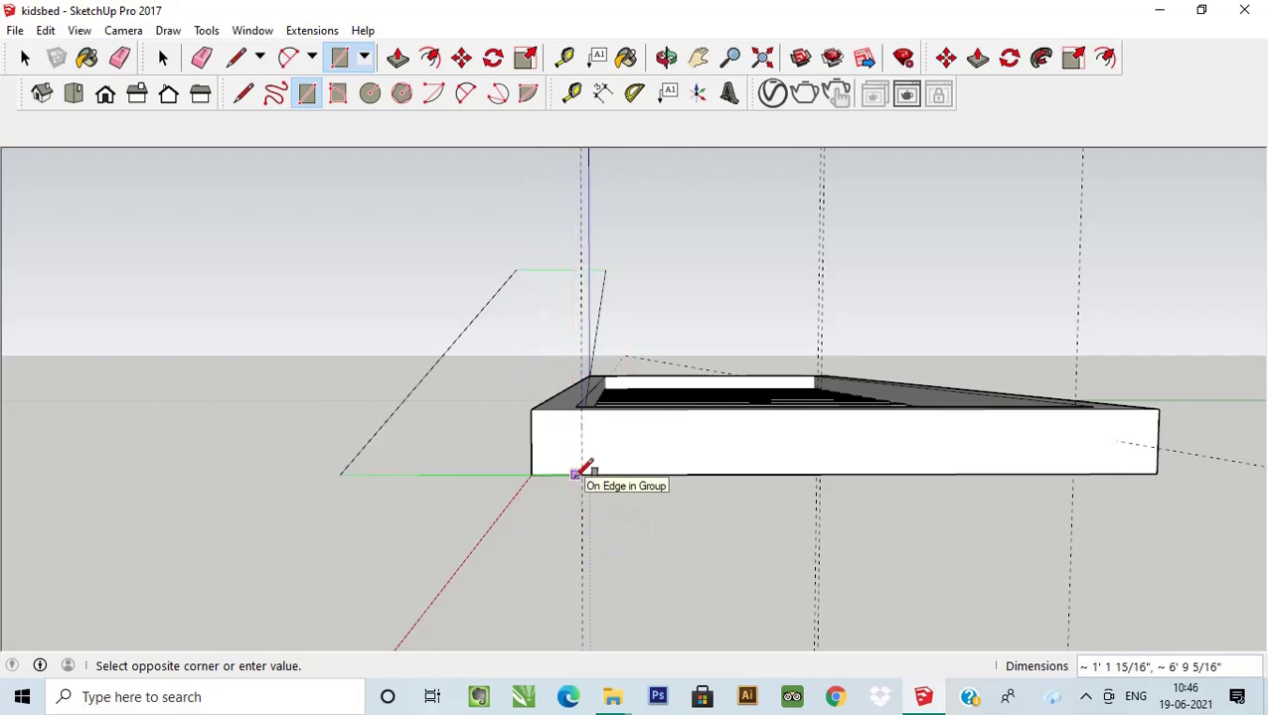
key(Escape)
scroll(538, 410, up, 3)
click(514, 381)
text(41.5)
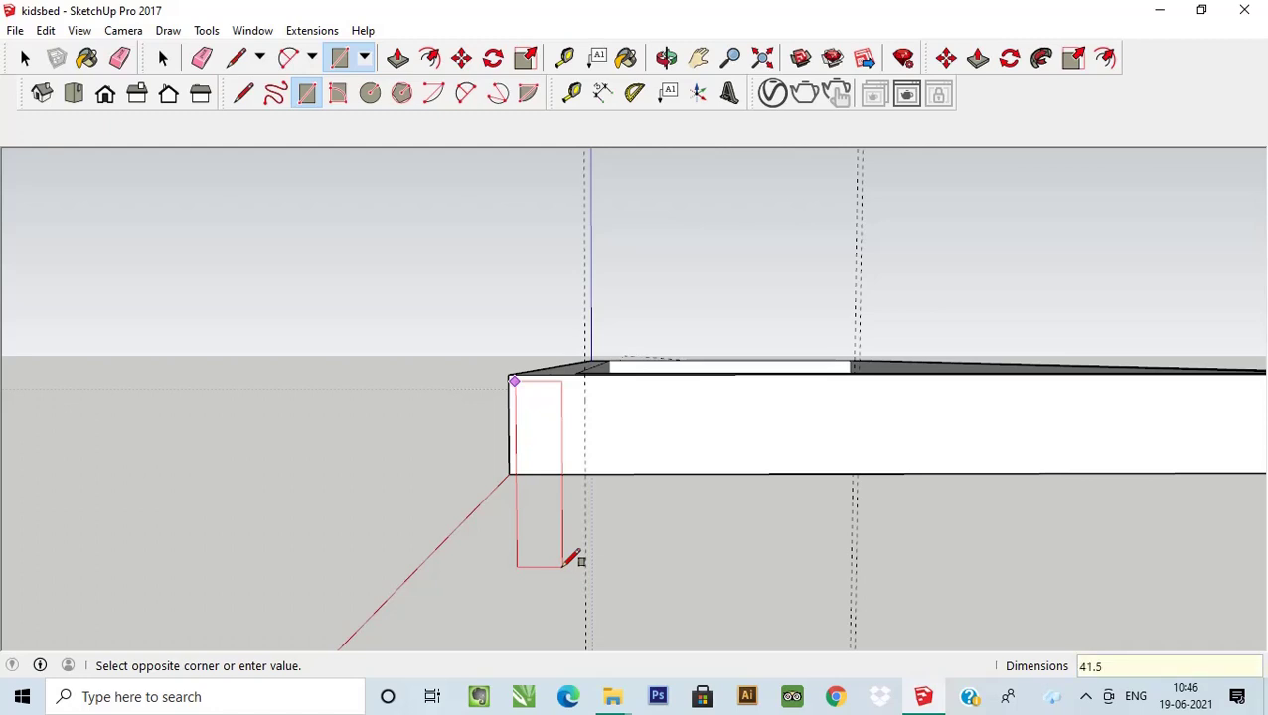
text(",3)
key(Return)
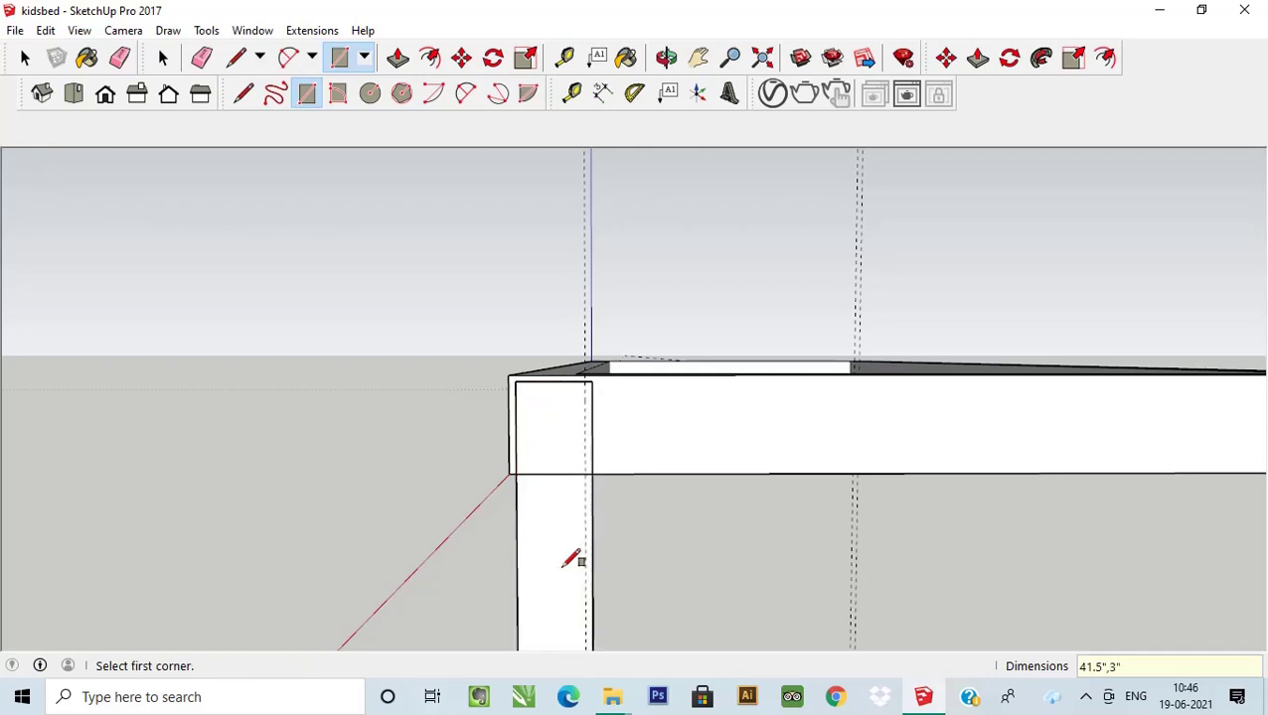
scroll(568, 375, down, 3)
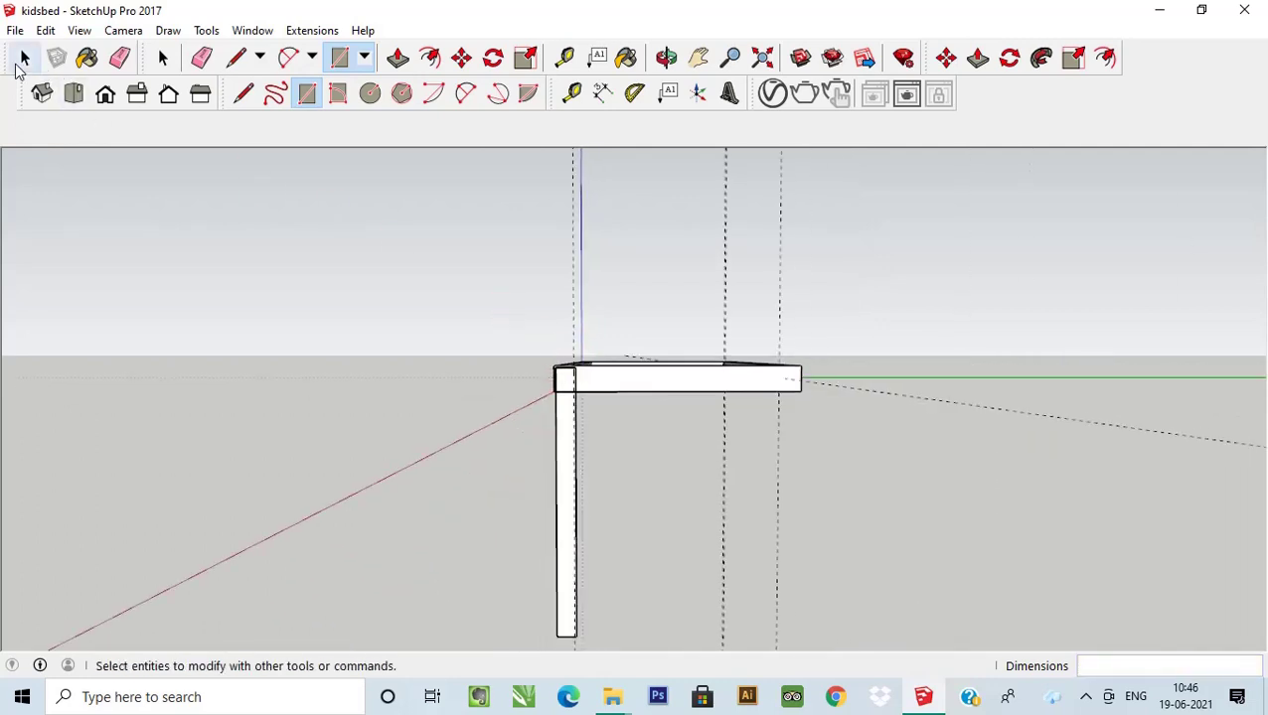
Make the post rectangle face into a group.
click(25, 58)
scroll(486, 417, up, 2)
click(608, 401)
right_click(608, 401)
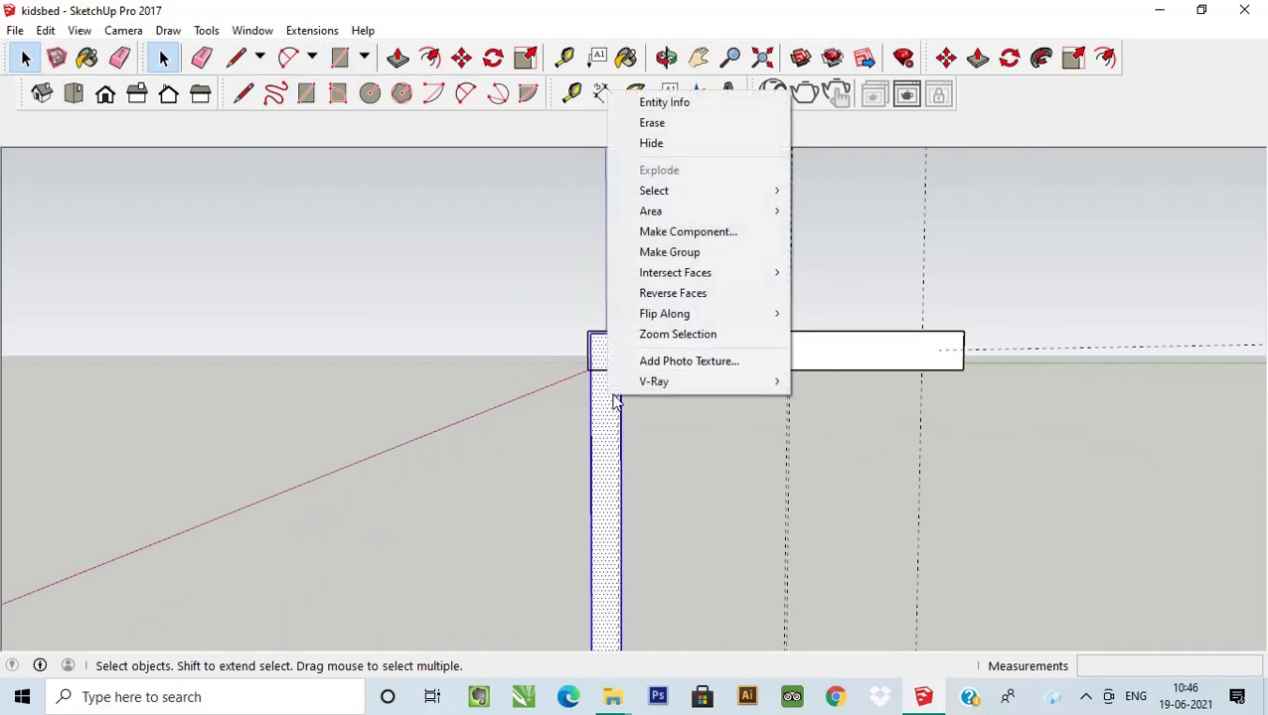
click(680, 252)
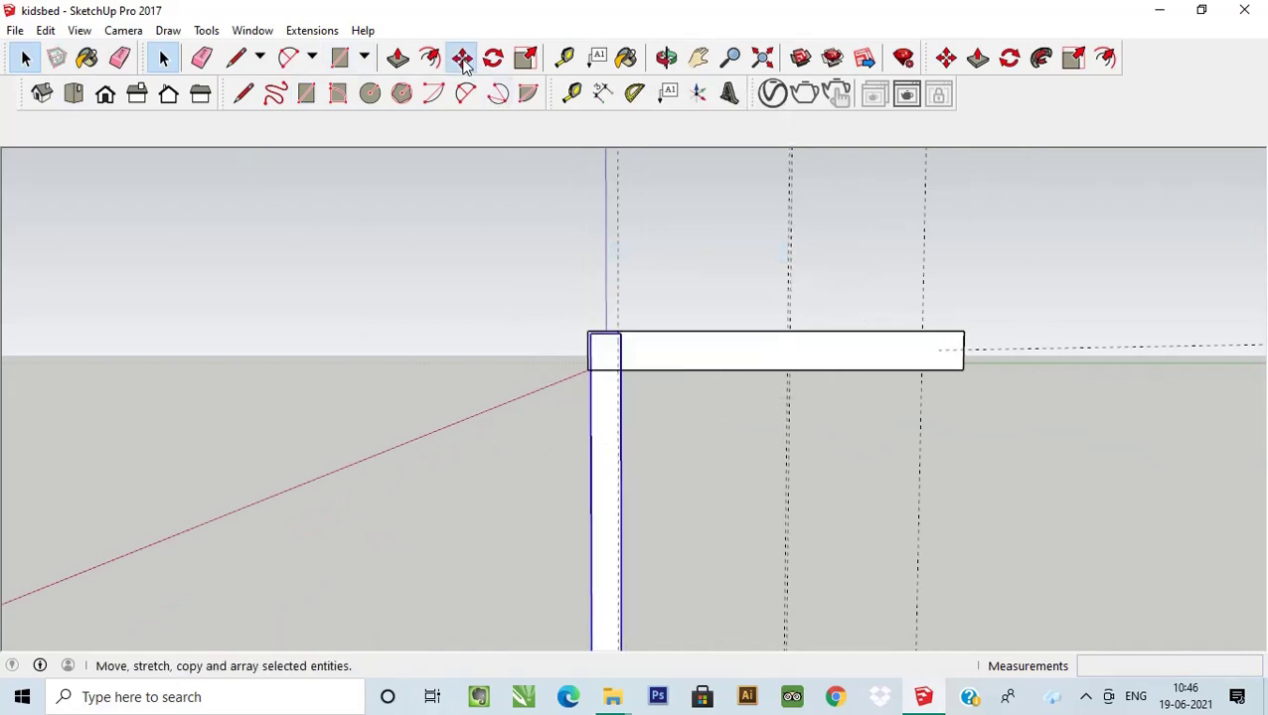
Move the post group higher up.
click(461, 57)
click(617, 459)
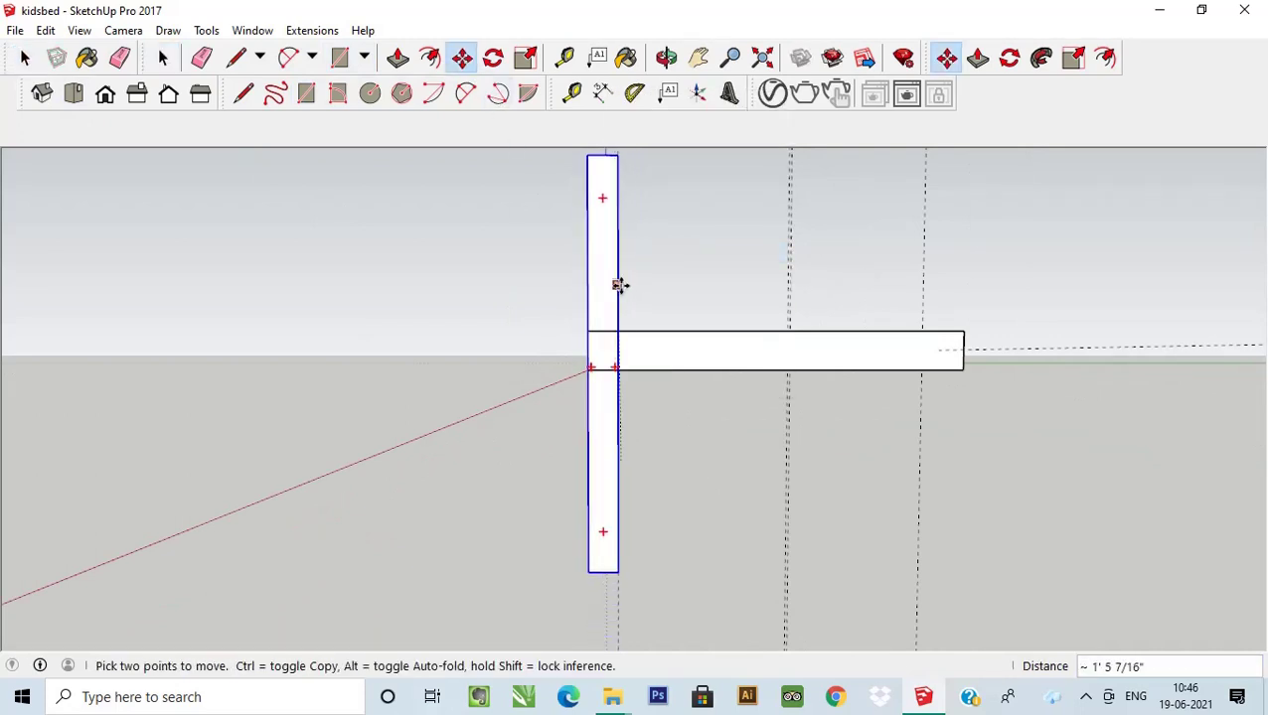
click(620, 286)
click(397, 57)
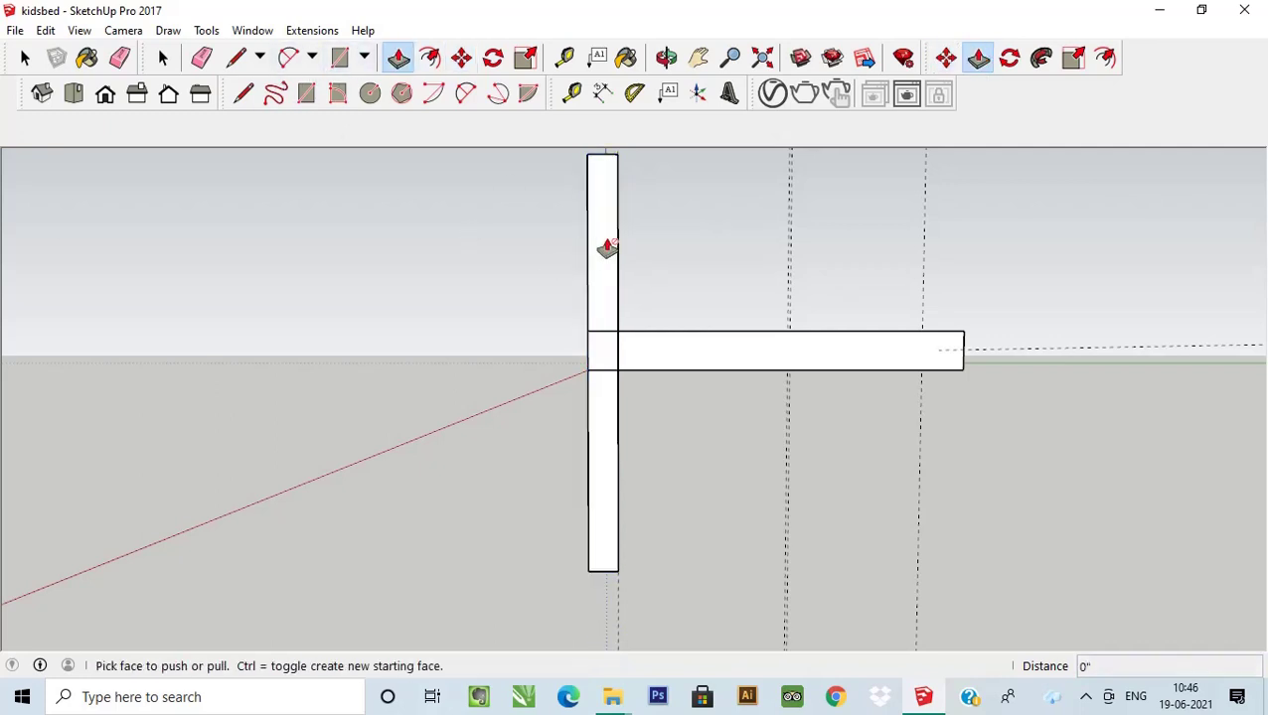
click(25, 58)
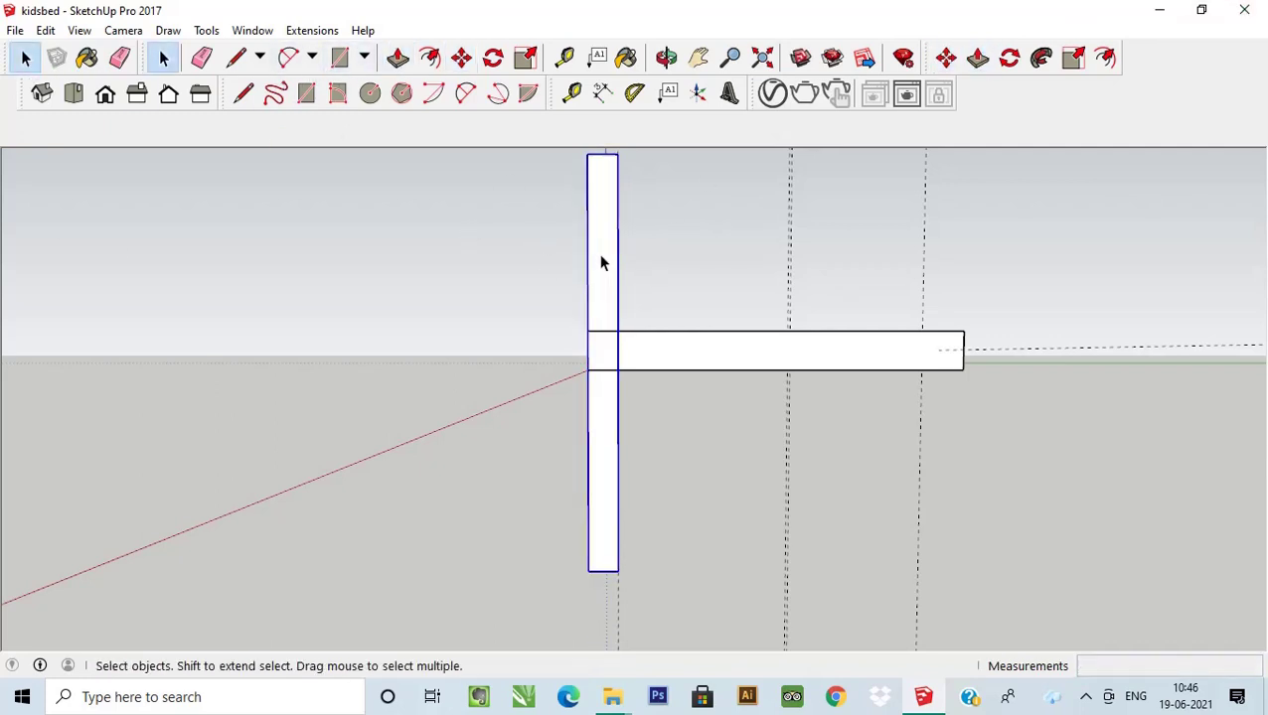
Inside the post group, push/pull the face out 2" to form a solid post.
right_click(600, 261)
click(676, 342)
mouse_move(675, 342)
middle_down()
mouse_move(680, 305)
mouse_move(507, 336)
middle_up()
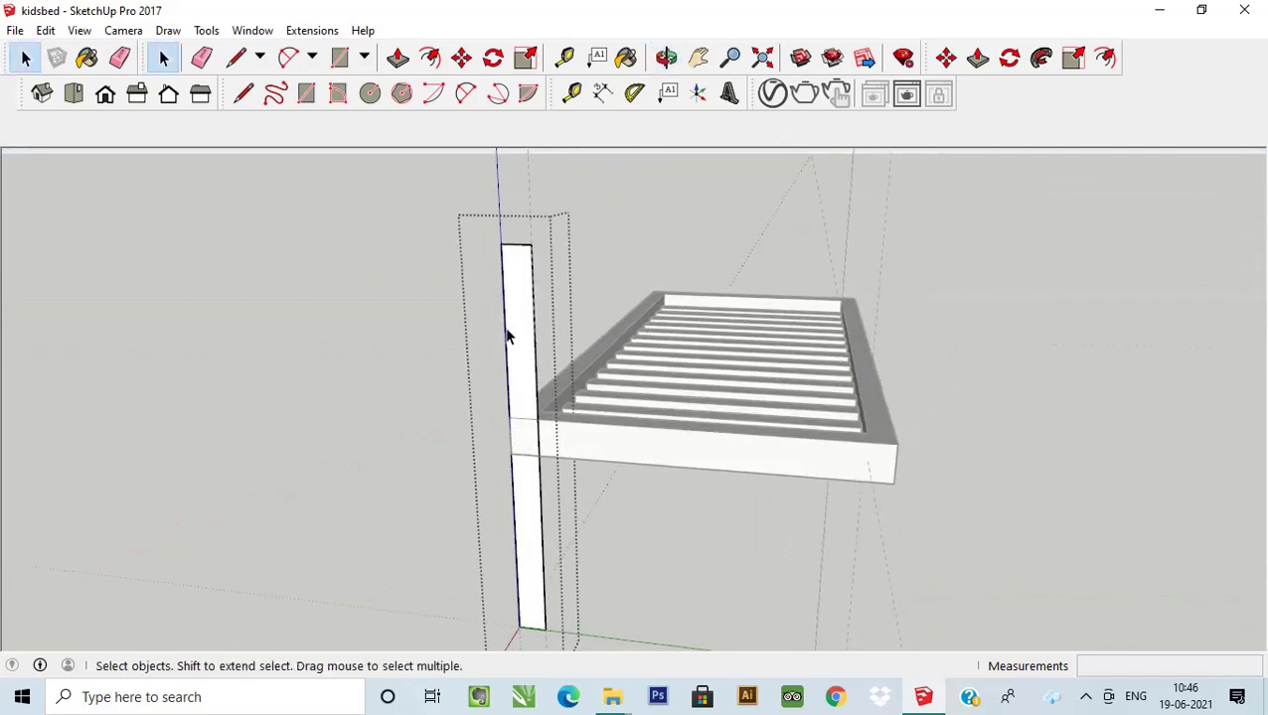
click(518, 275)
click(398, 56)
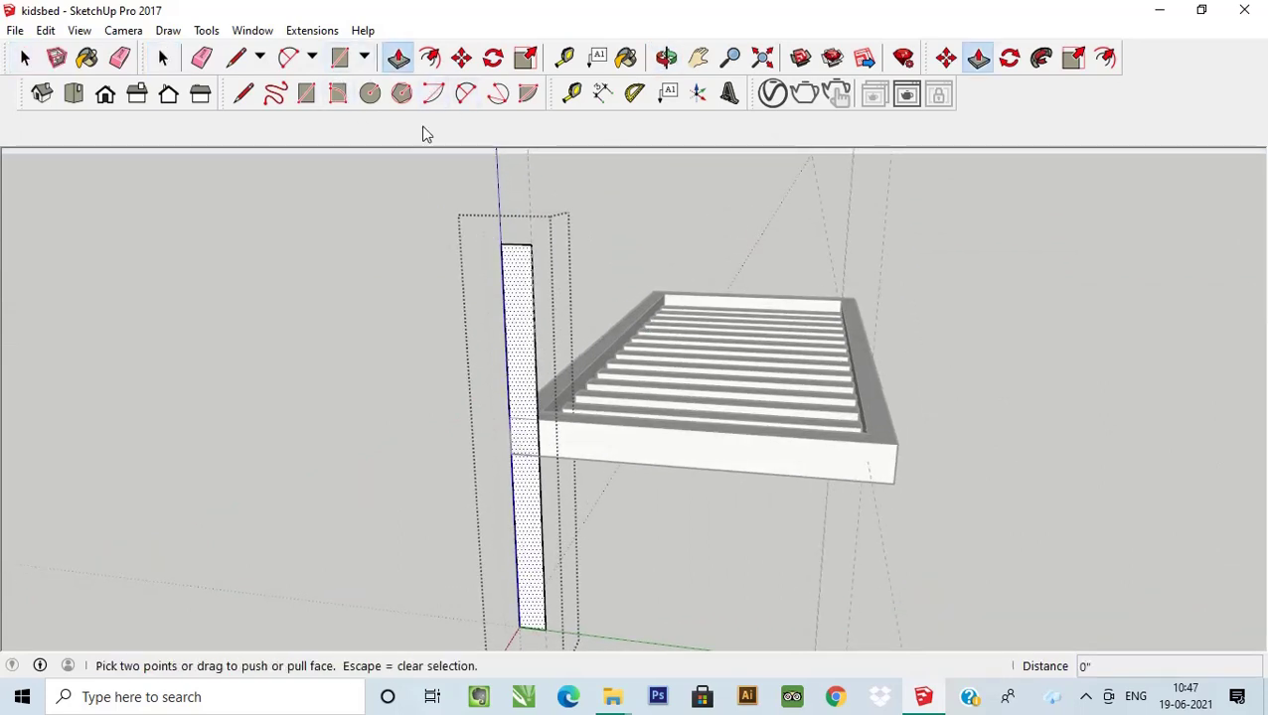
drag(515, 290, 496, 328)
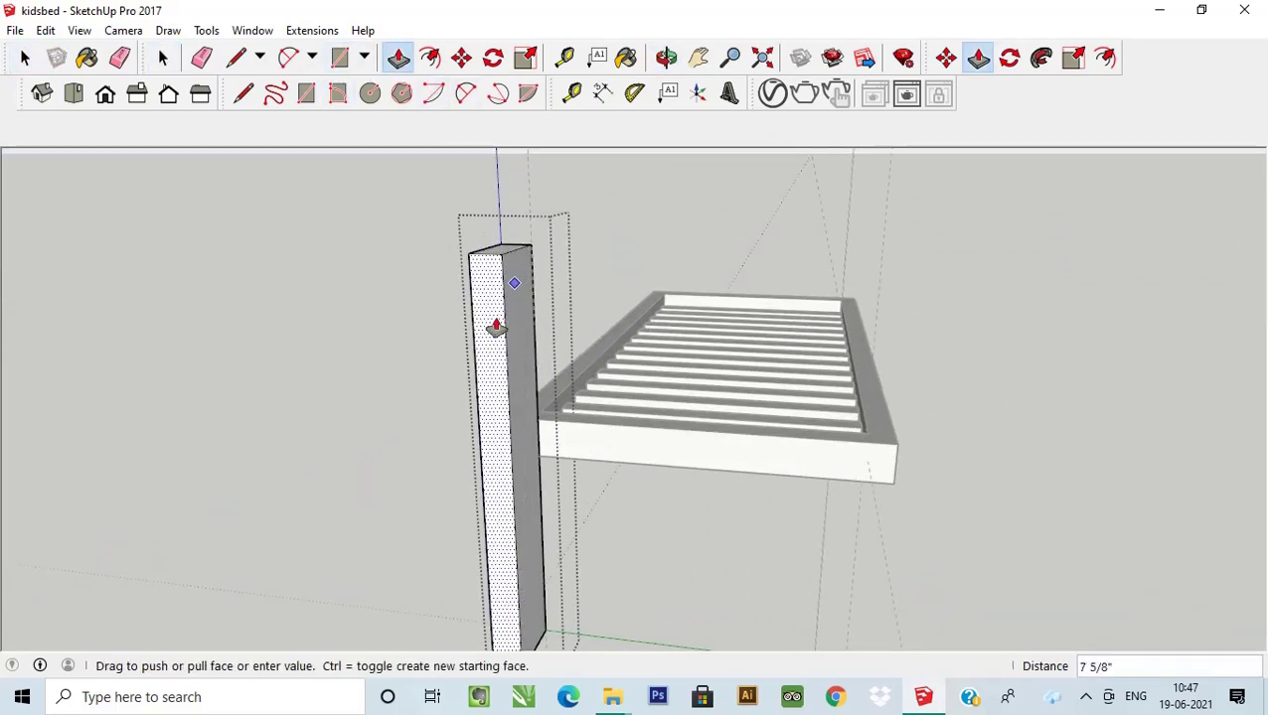
text(2)
key(Return)
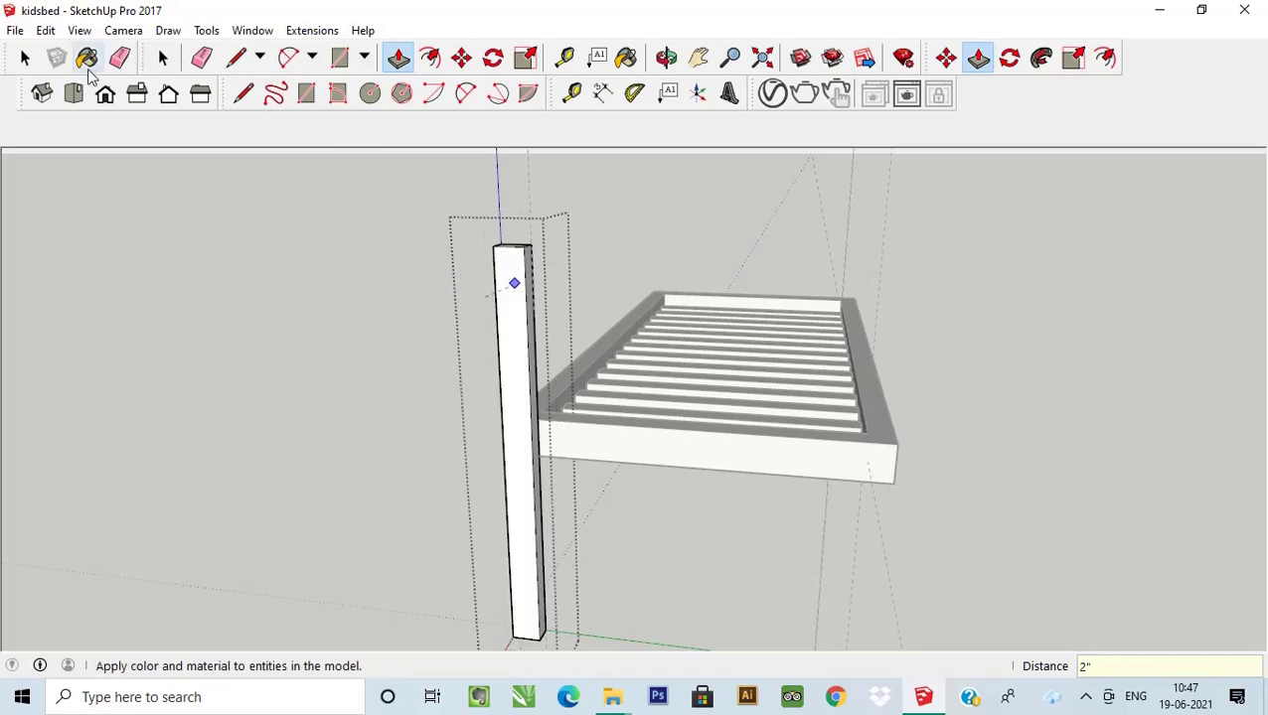
click(25, 57)
click(349, 293)
scroll(349, 293, down, 3)
mouse_move(349, 294)
middle_down()
mouse_move(529, 305)
mouse_move(552, 325)
middle_up()
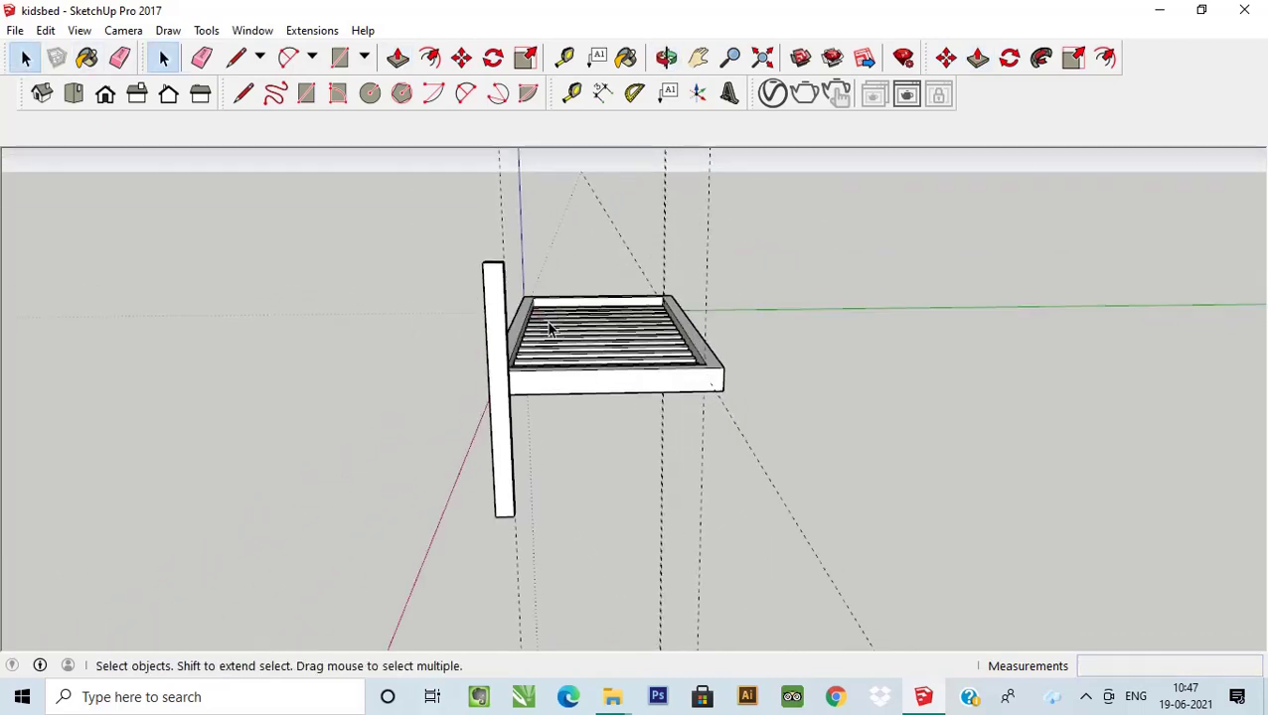
Place two horizontal guides above the bed frame's top edge, the second 25.5" higher.
scroll(552, 324, up, 2)
scroll(557, 323, up, 1)
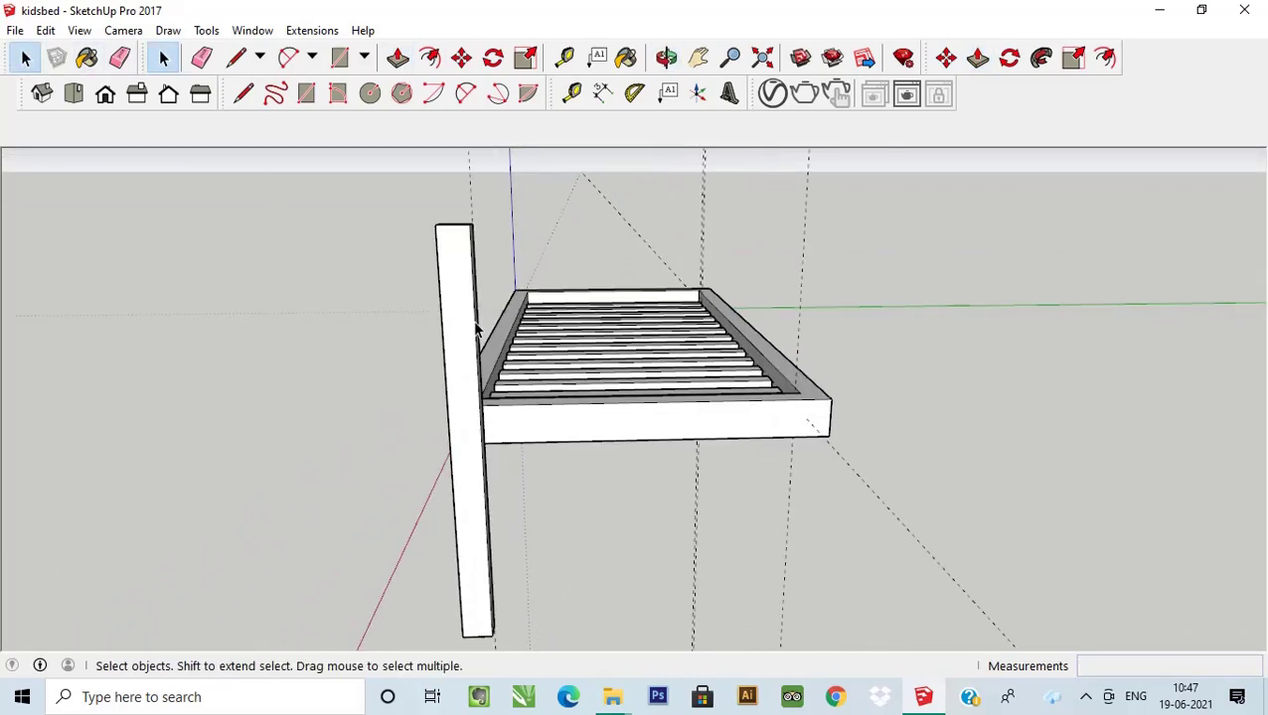
mouse_move(584, 475)
middle_down()
mouse_move(837, 427)
mouse_move(603, 410)
mouse_move(601, 389)
middle_up()
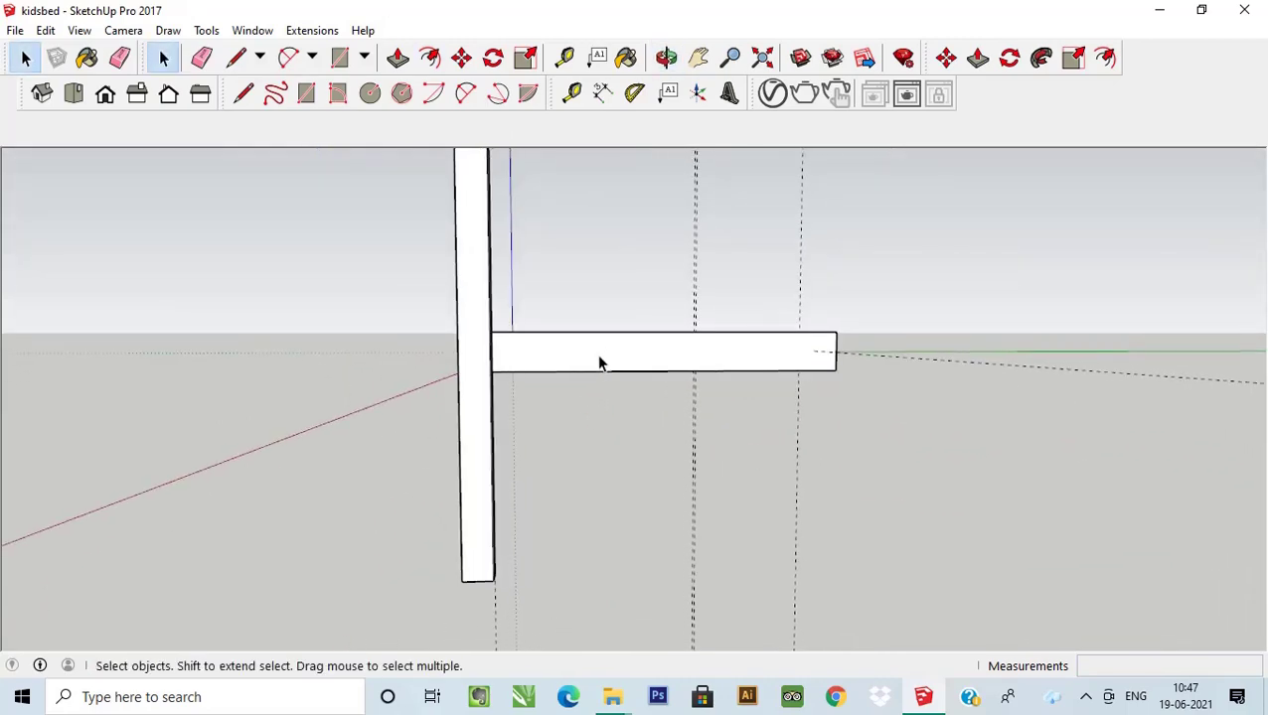
scroll(594, 302, up, 1)
scroll(572, 294, up, 1)
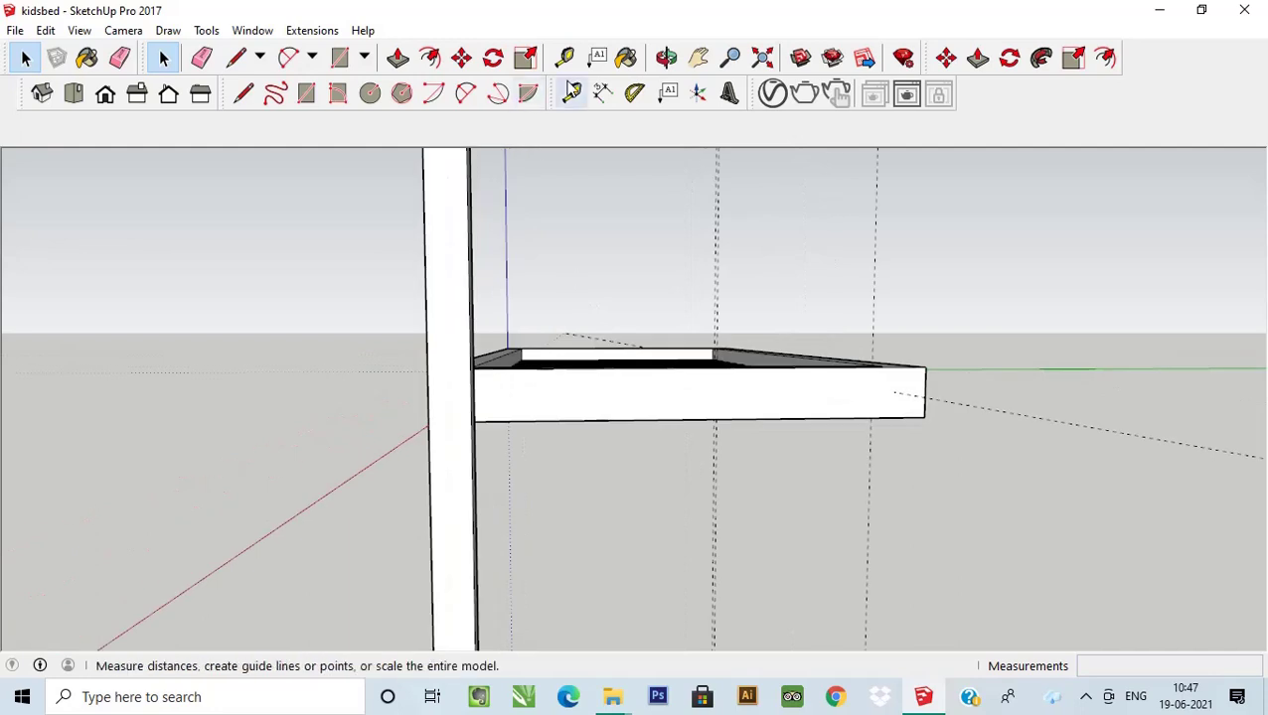
click(571, 92)
click(609, 367)
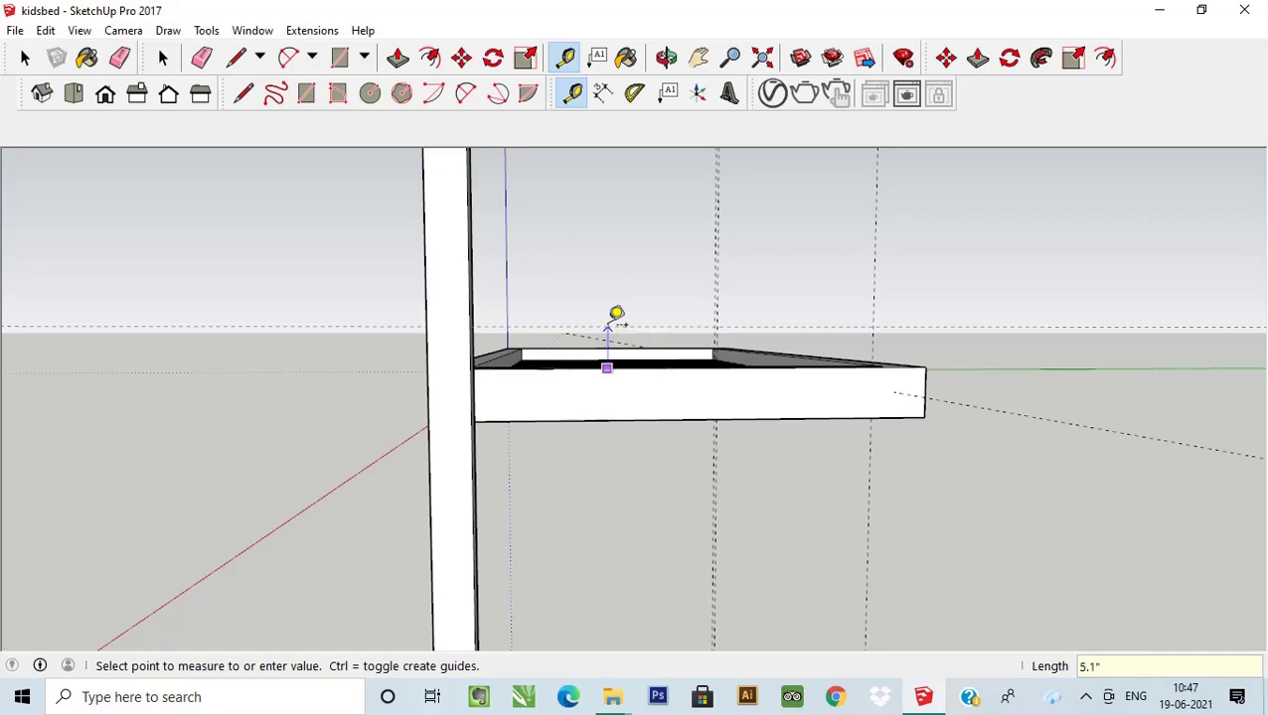
click(616, 314)
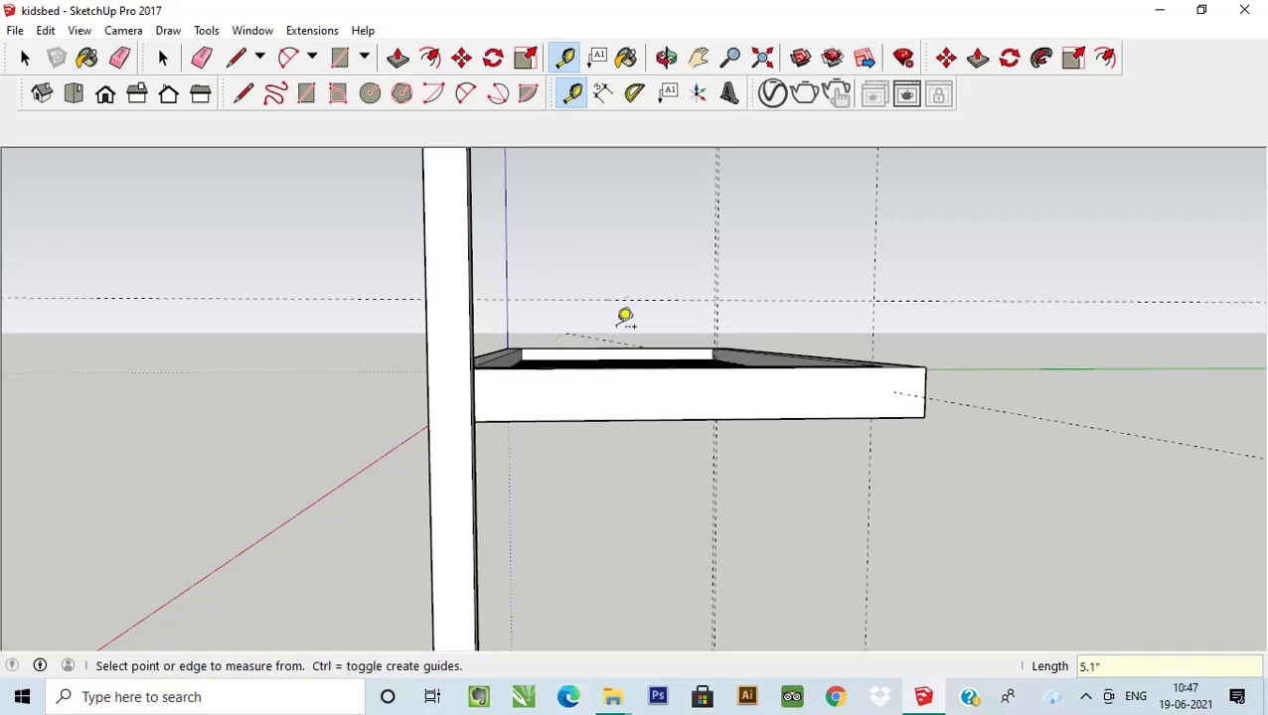
click(618, 298)
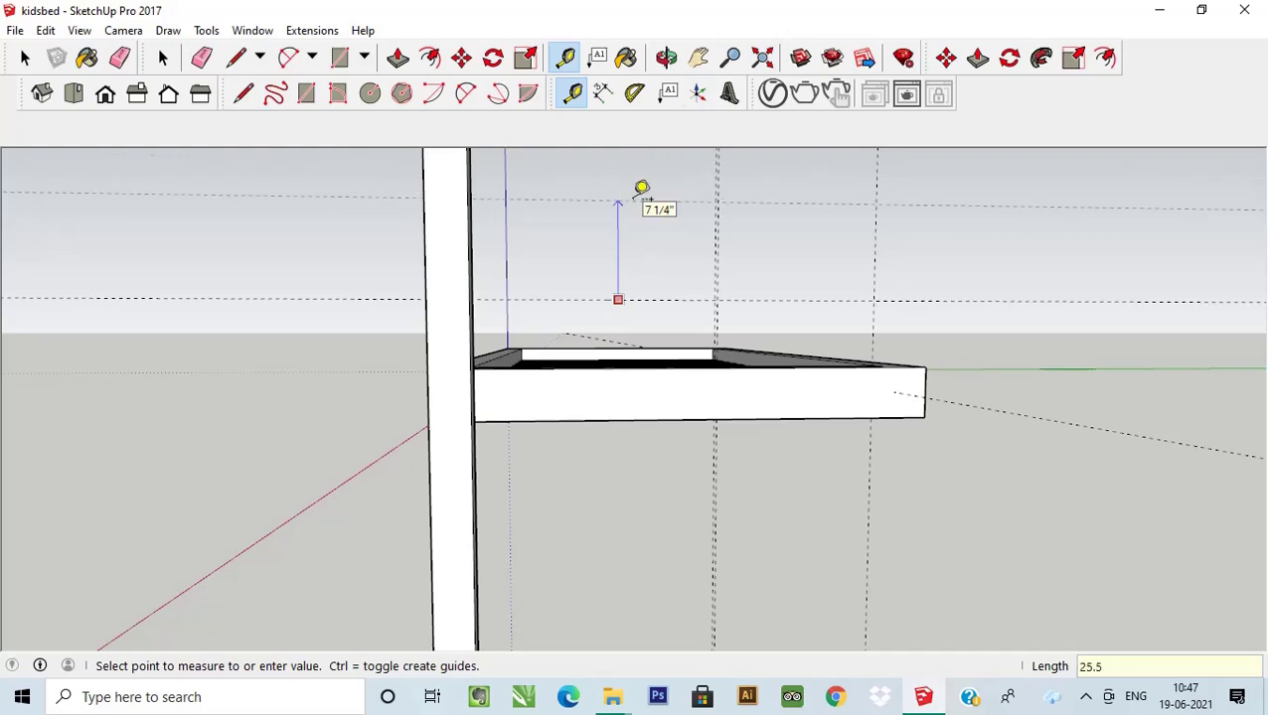
click(642, 187)
scroll(698, 297, down, 3)
Lift the post group upward with the Move tool.
scroll(812, 207, down, 2)
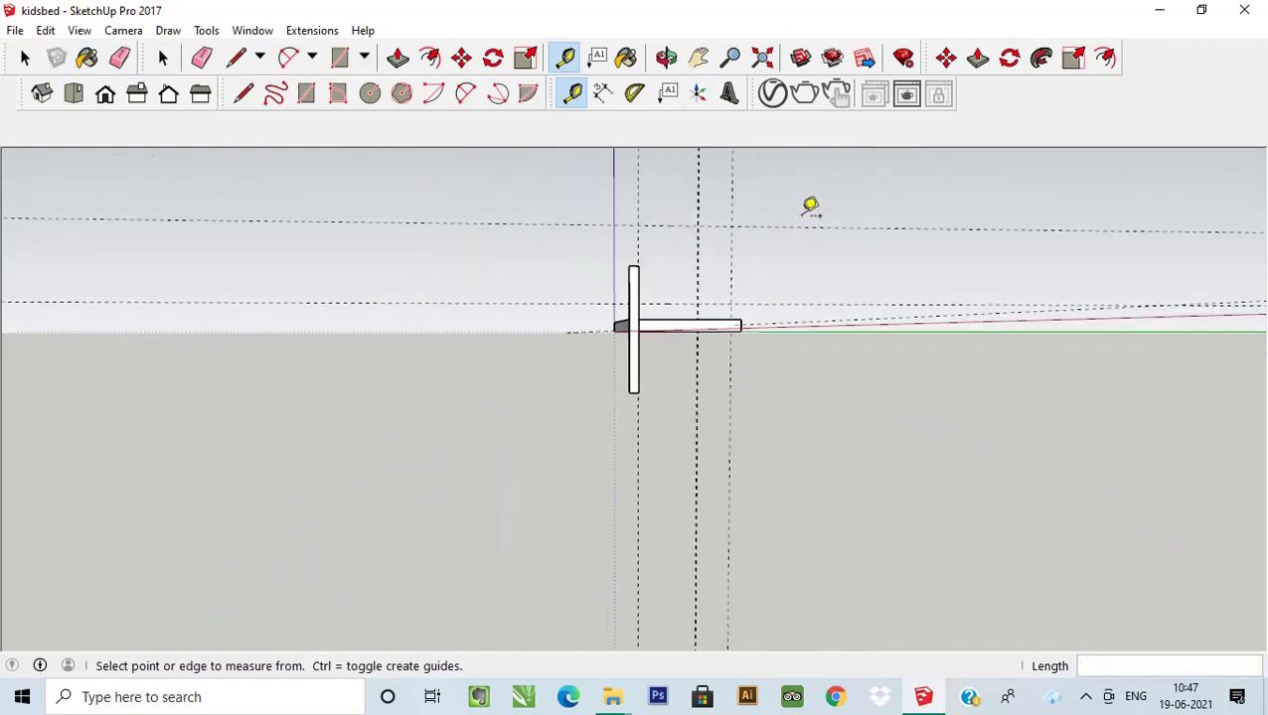
scroll(811, 207, up, 1)
click(25, 57)
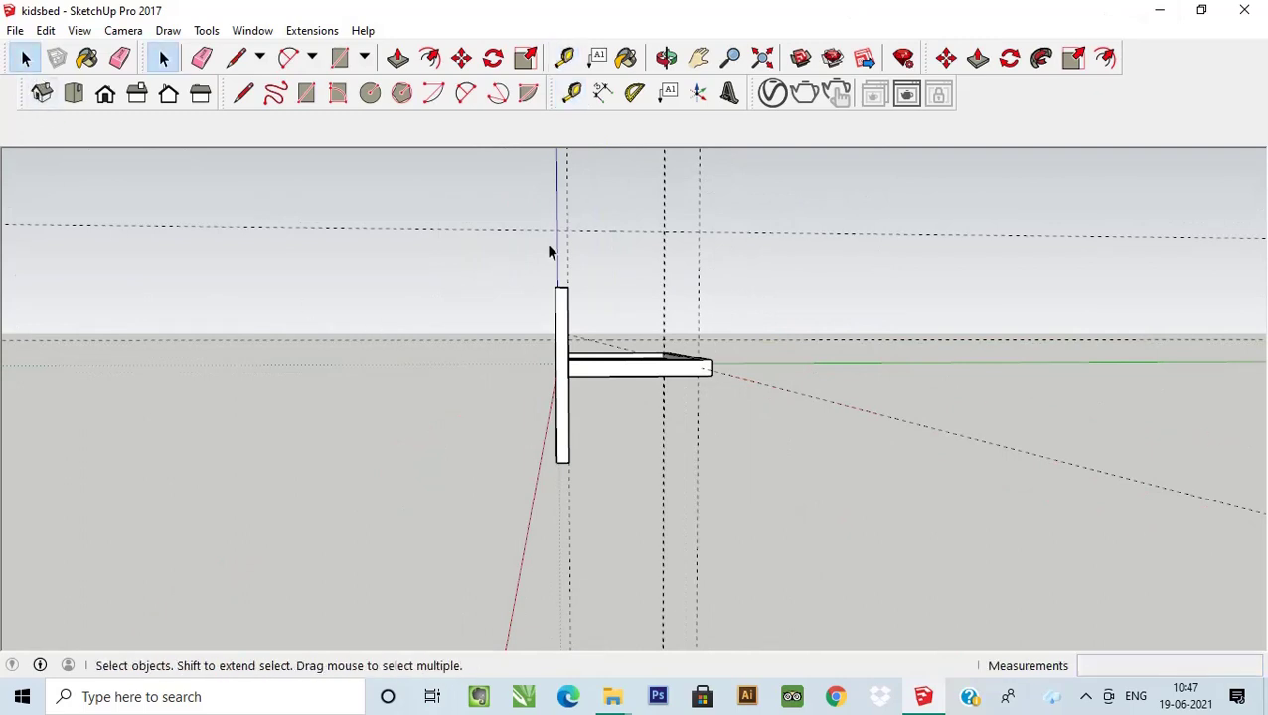
scroll(550, 251, up, 1)
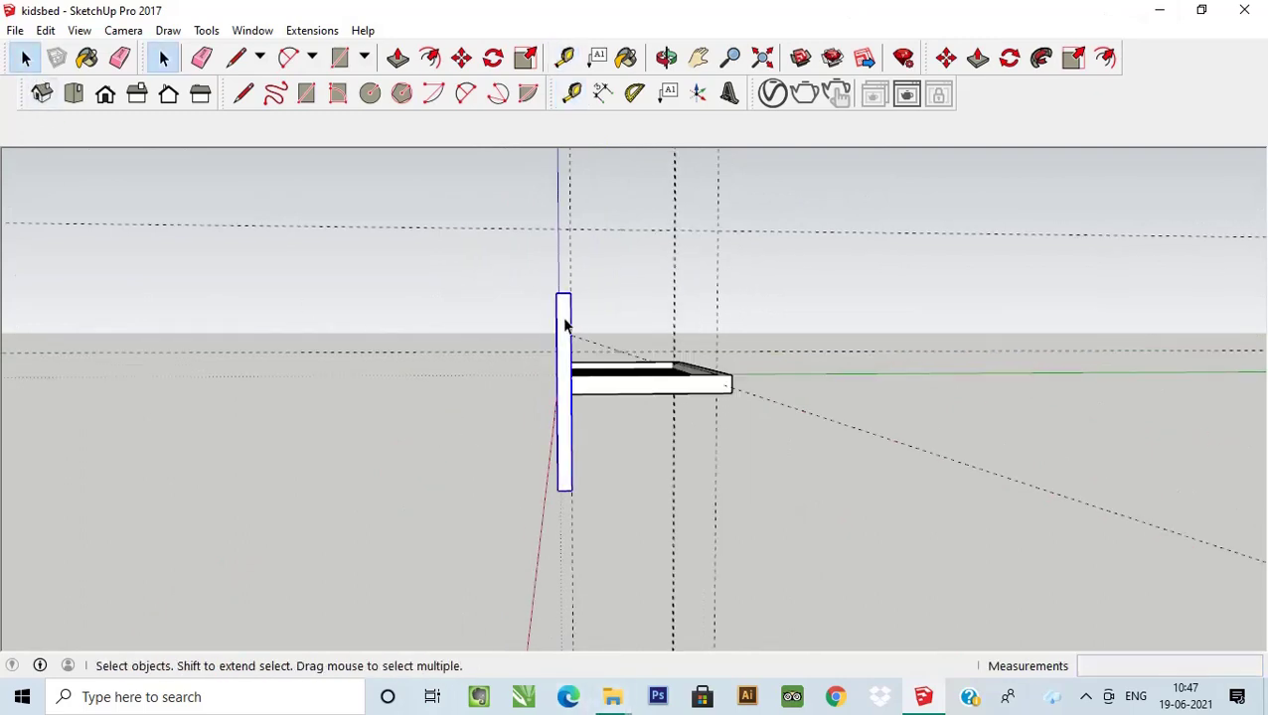
click(461, 58)
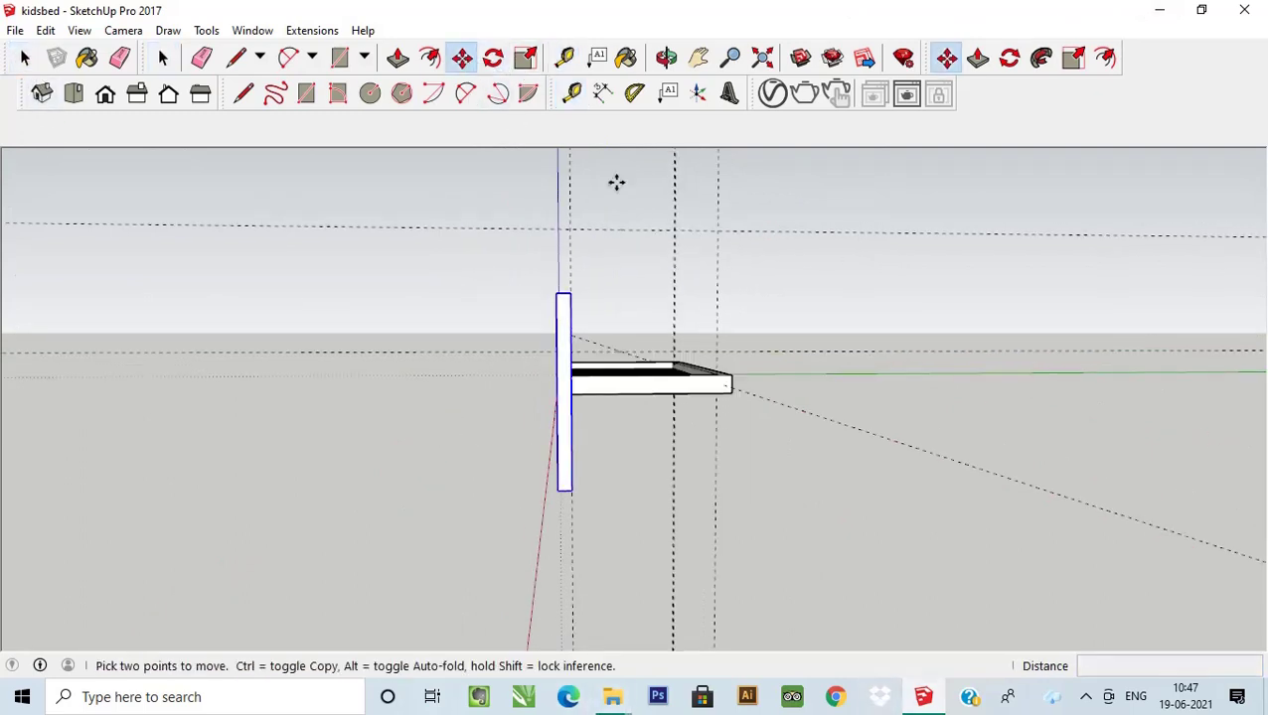
scroll(616, 184, up, 1)
click(525, 335)
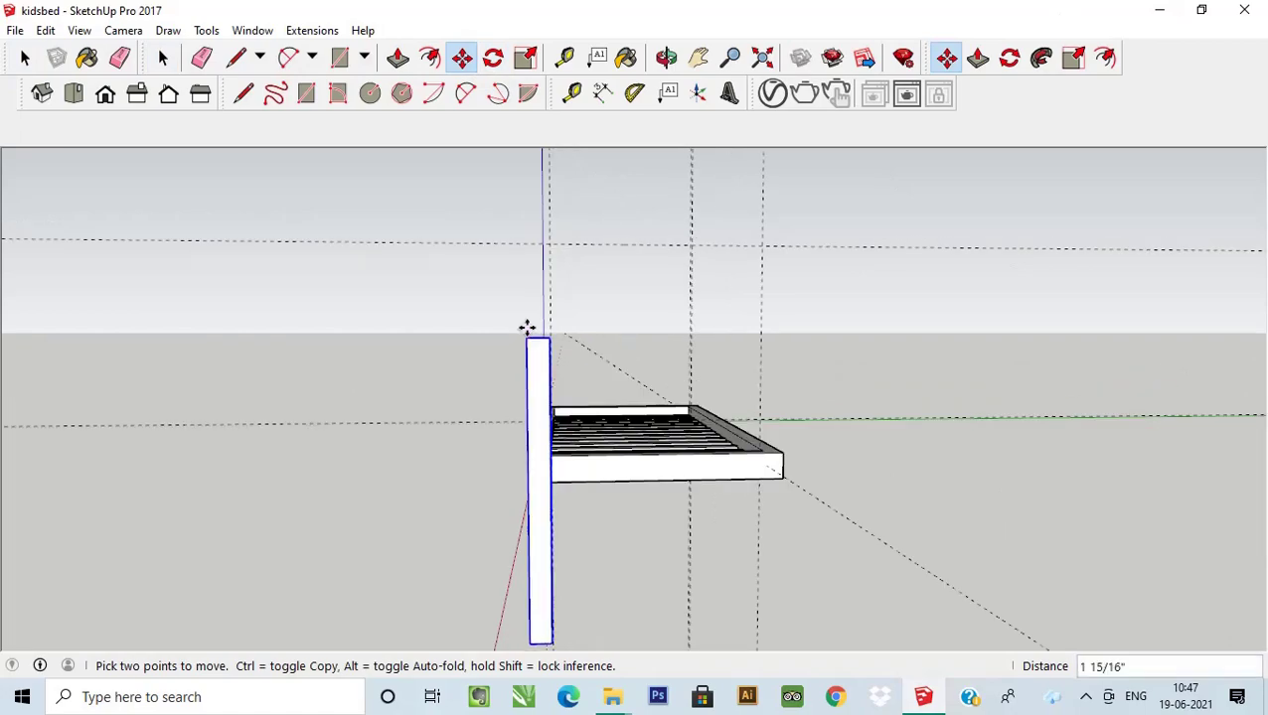
mouse_move(499, 434)
middle_down()
mouse_move(781, 444)
mouse_move(957, 515)
mouse_move(564, 415)
middle_up()
key(space)
click(730, 204)
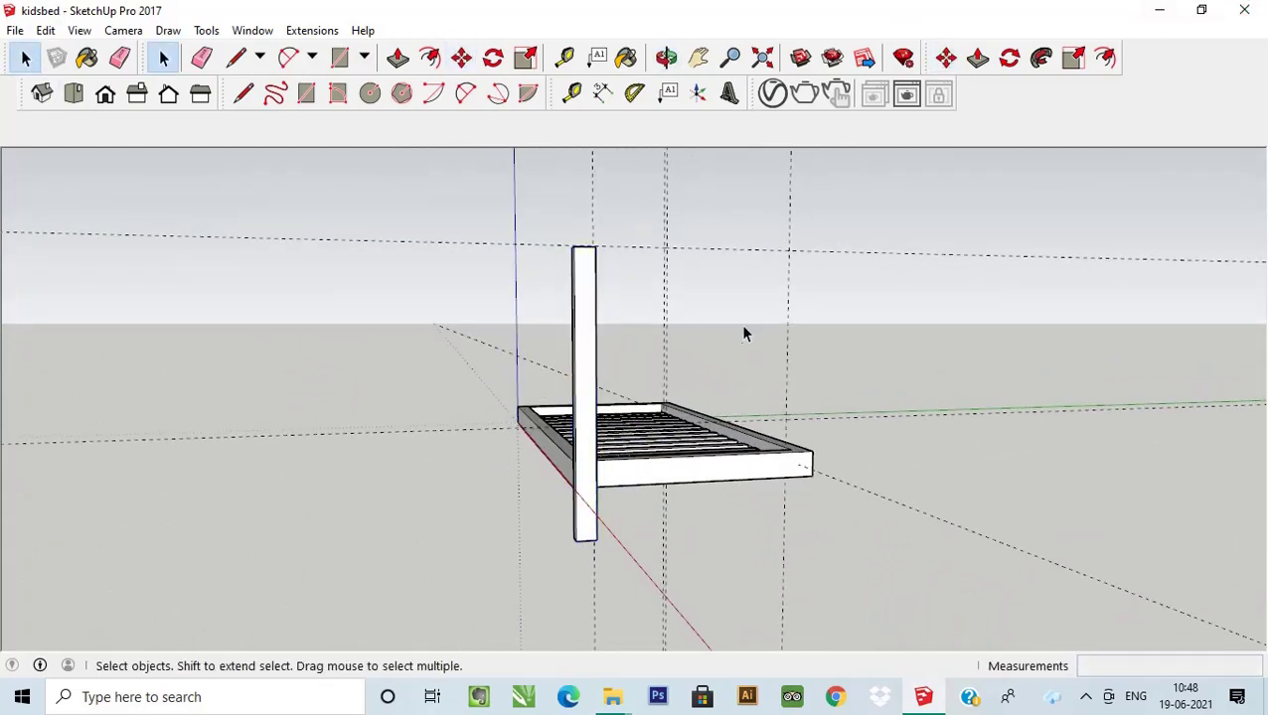
Move the post onto the bed frame's corner so it stands upright beside the slats.
mouse_move(745, 334)
middle_down()
mouse_move(784, 345)
mouse_move(611, 382)
middle_up()
mouse_move(374, 364)
middle_down()
mouse_move(537, 425)
mouse_move(878, 453)
mouse_move(1070, 419)
middle_up()
mouse_move(657, 334)
middle_down()
mouse_move(869, 375)
mouse_move(612, 227)
middle_up()
scroll(596, 257, up, 3)
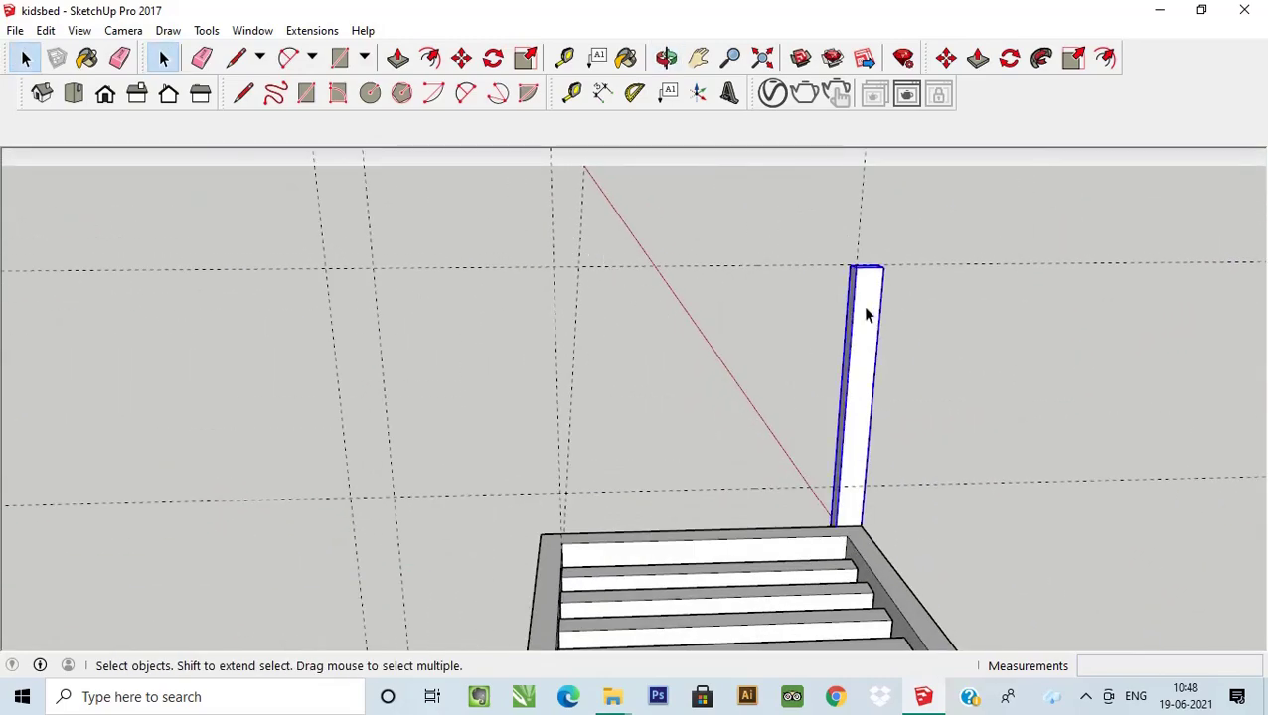
click(461, 57)
click(887, 268)
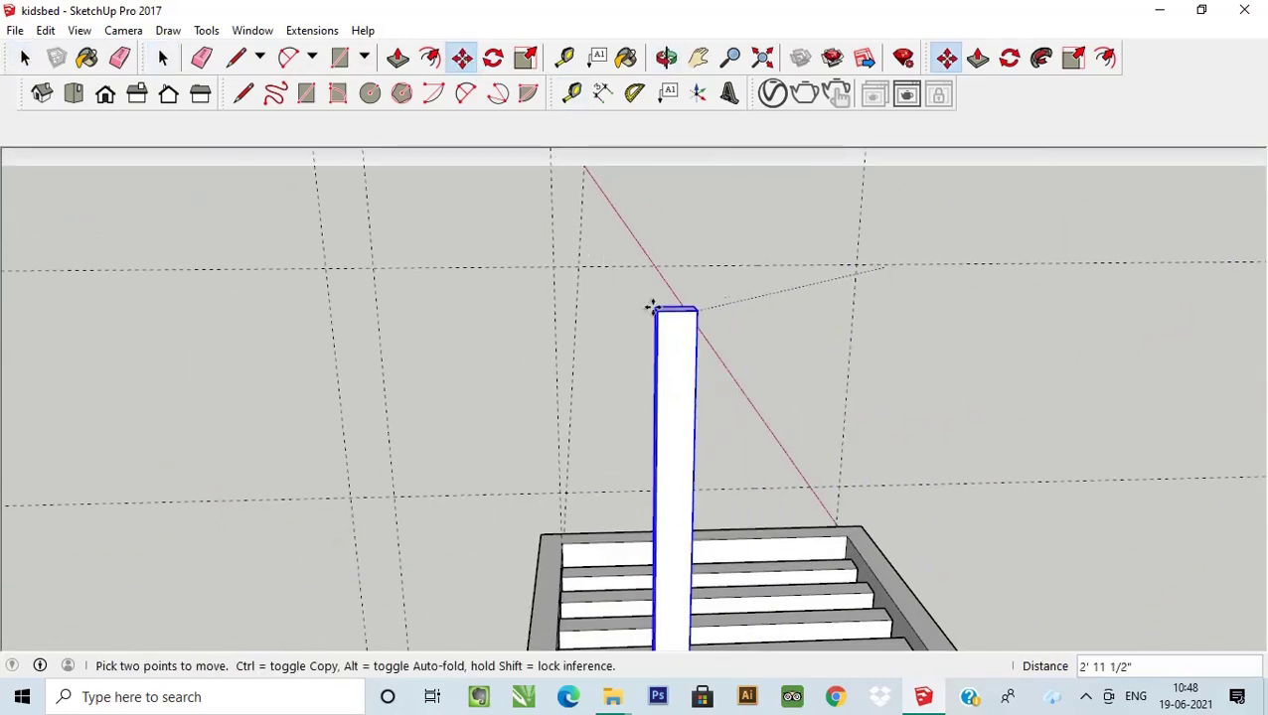
click(855, 284)
click(586, 481)
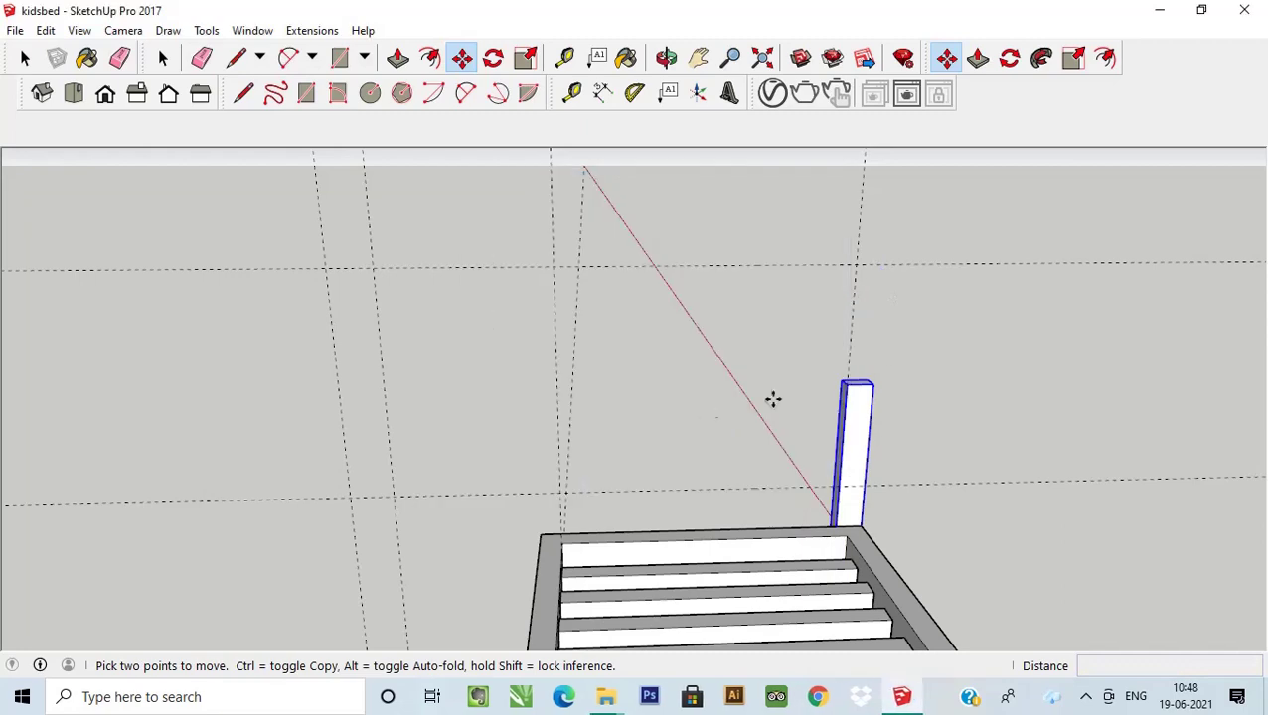
click(25, 58)
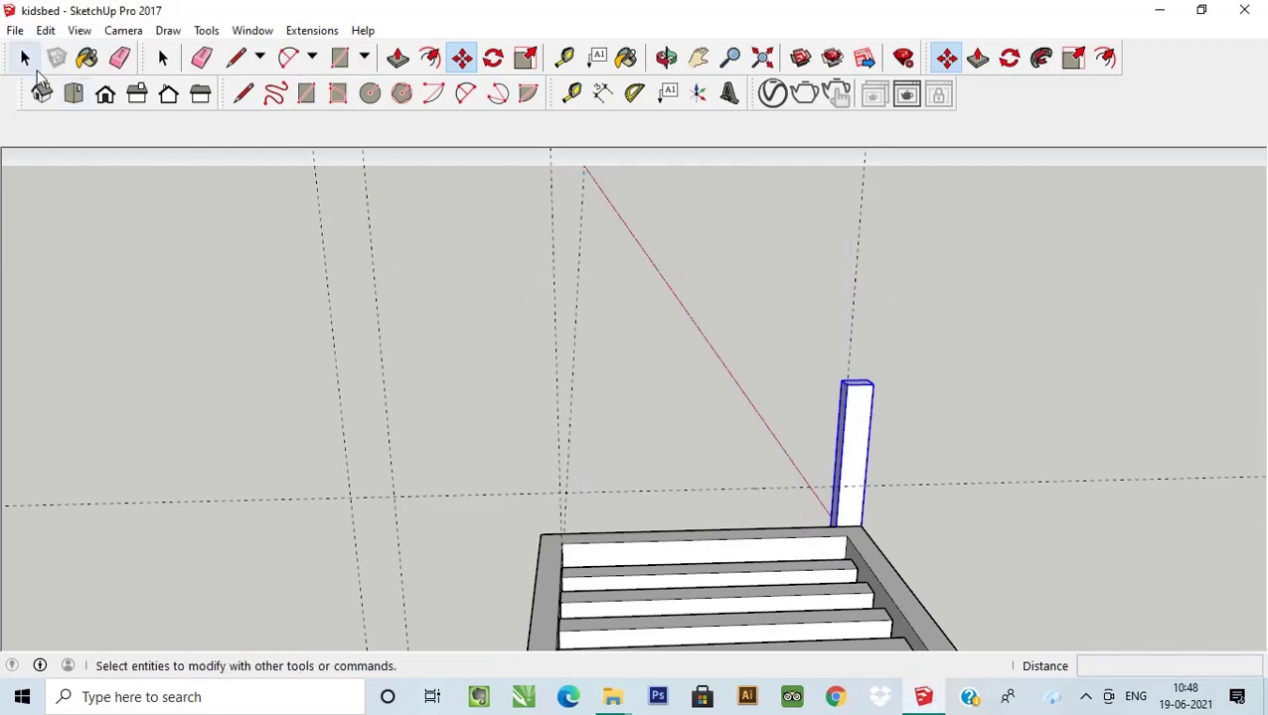
click(421, 306)
mouse_move(897, 444)
middle_down()
mouse_move(835, 382)
mouse_move(870, 438)
middle_up()
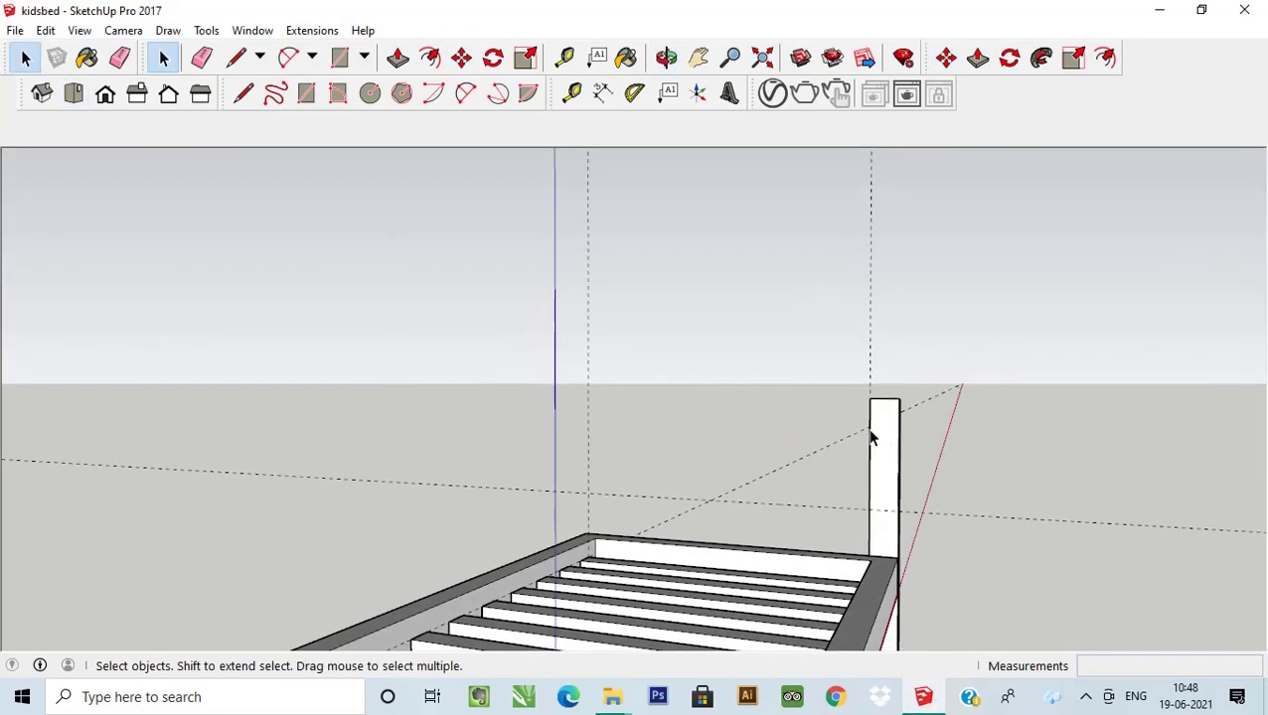
scroll(844, 452, down, 3)
scroll(780, 473, down, 3)
Add a guide line 25.5" higher, near the top of the upright post.
middle_drag(753, 484, 776, 440)
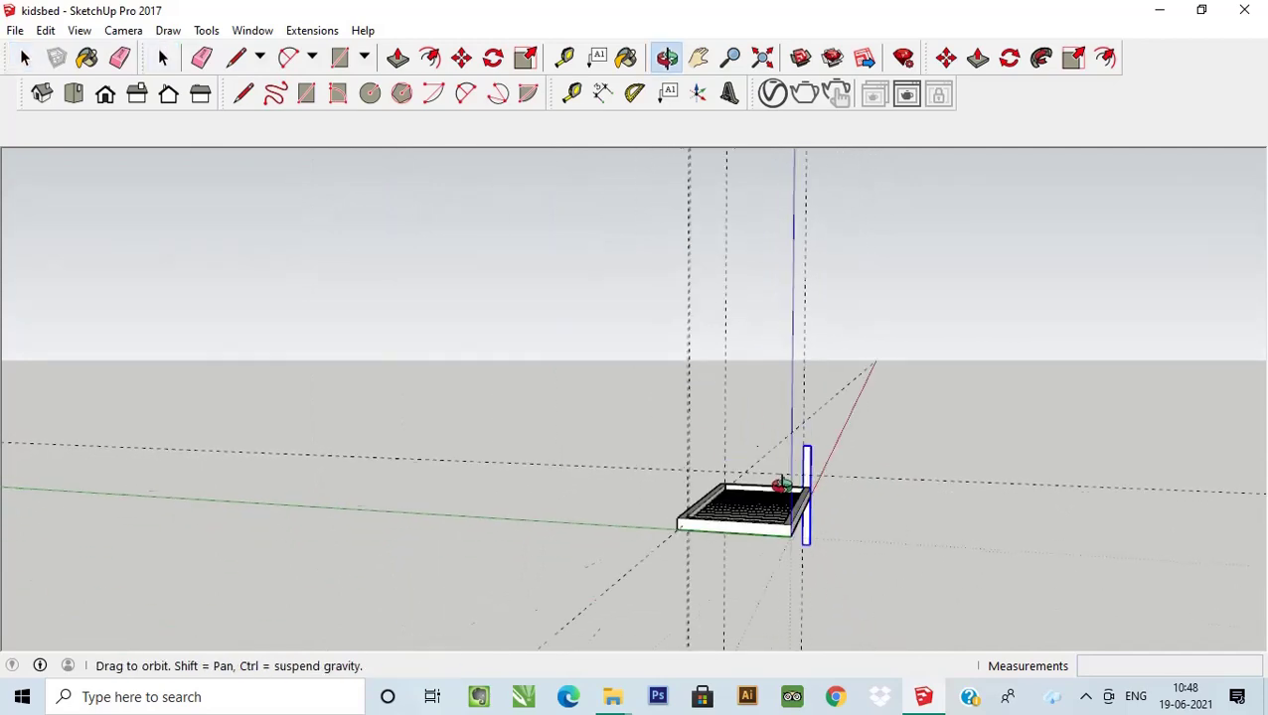
scroll(776, 441, up, 3)
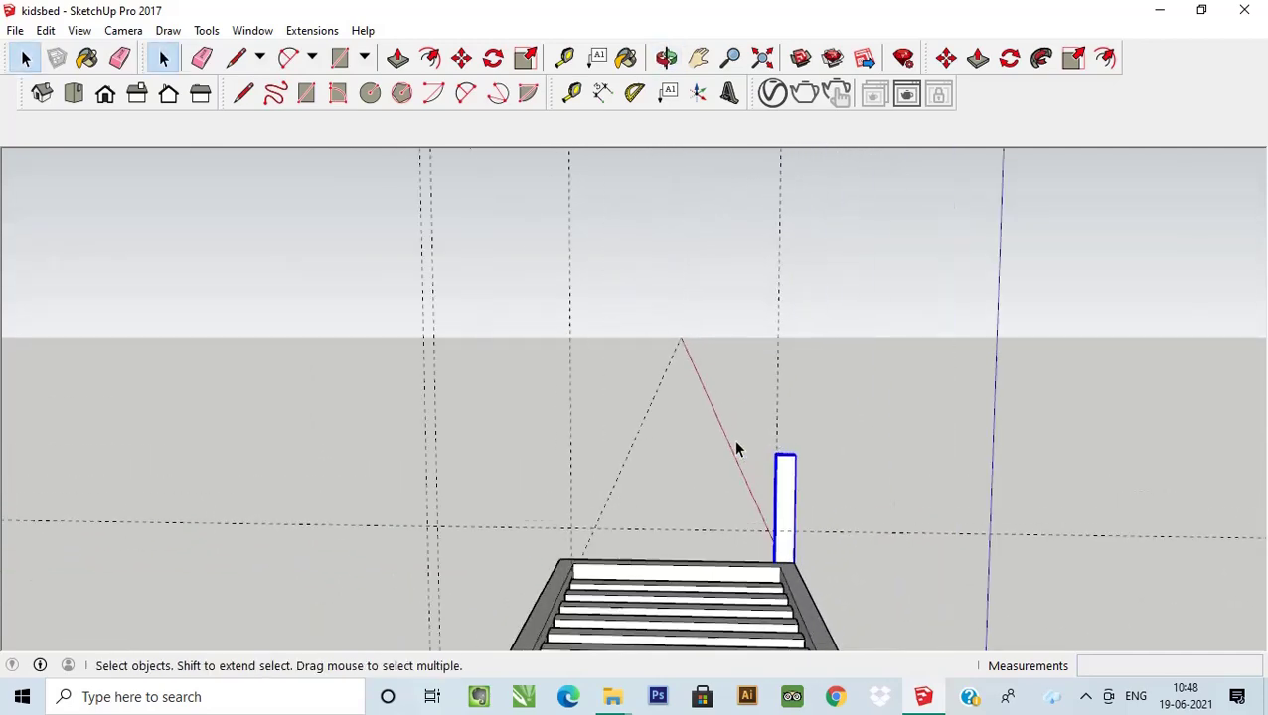
click(564, 57)
click(696, 537)
text(25.5")
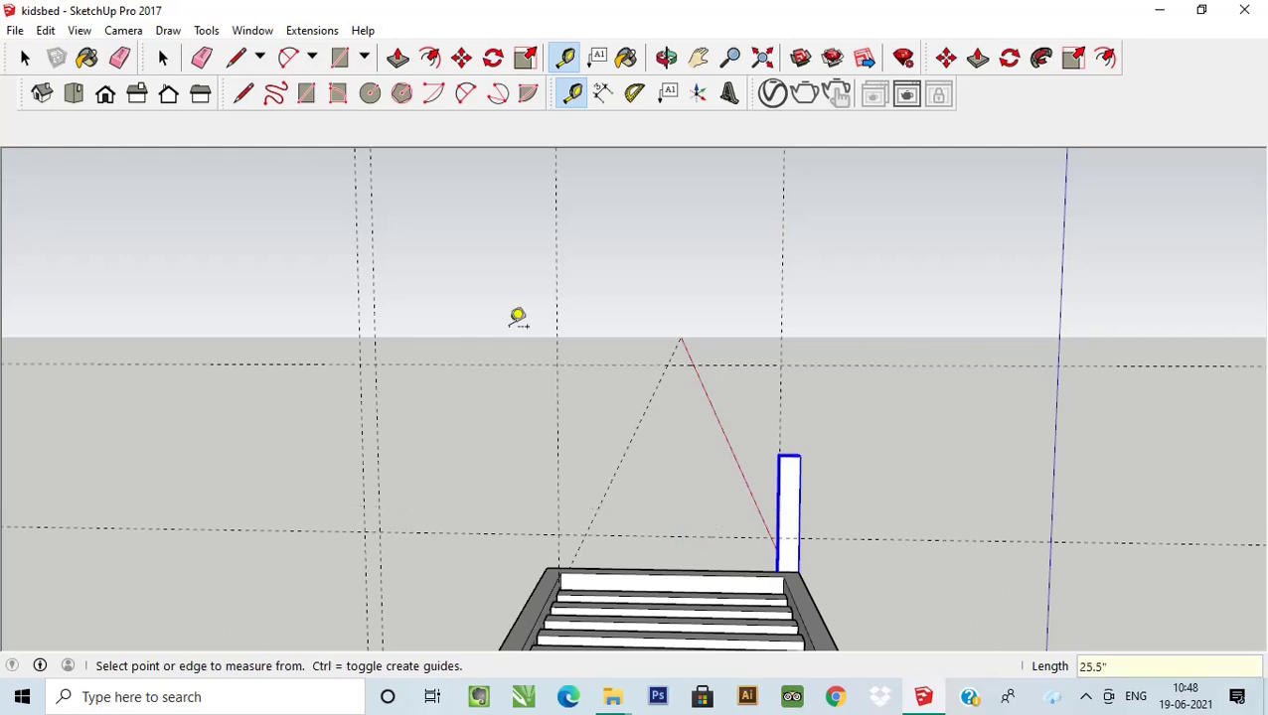
click(25, 58)
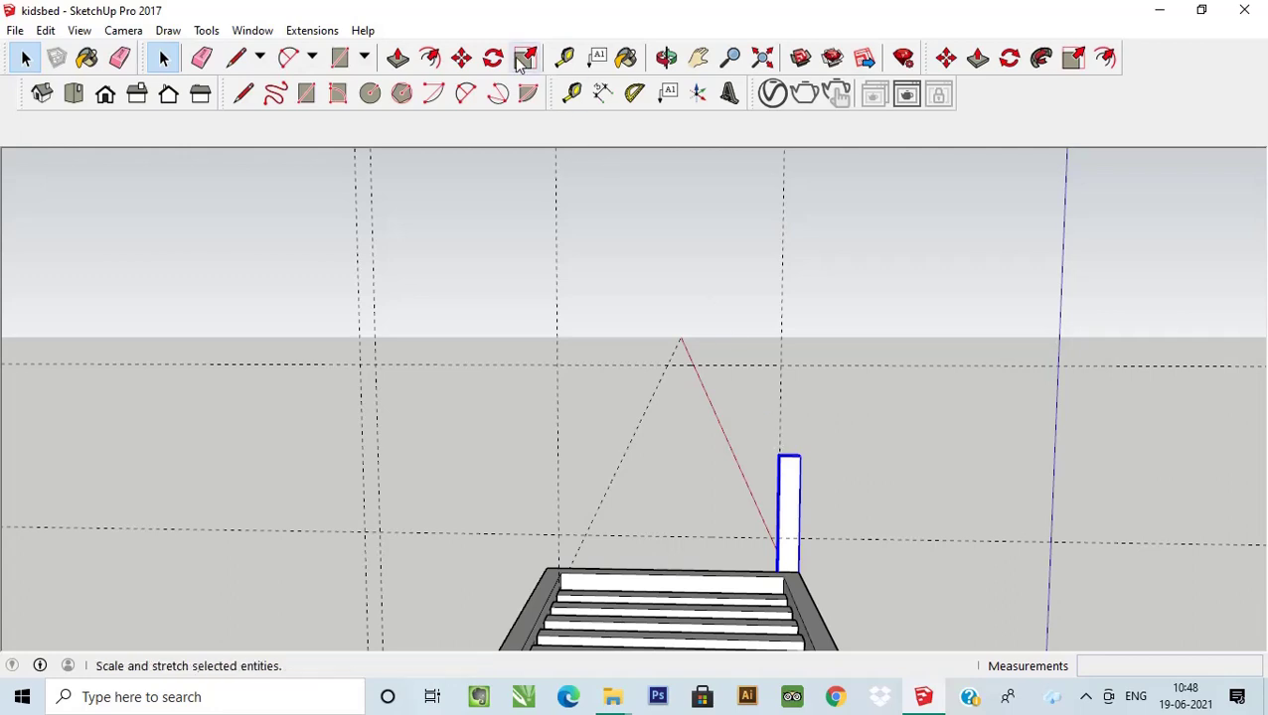
Raise the post's top edge up to the guide line.
click(461, 58)
click(789, 457)
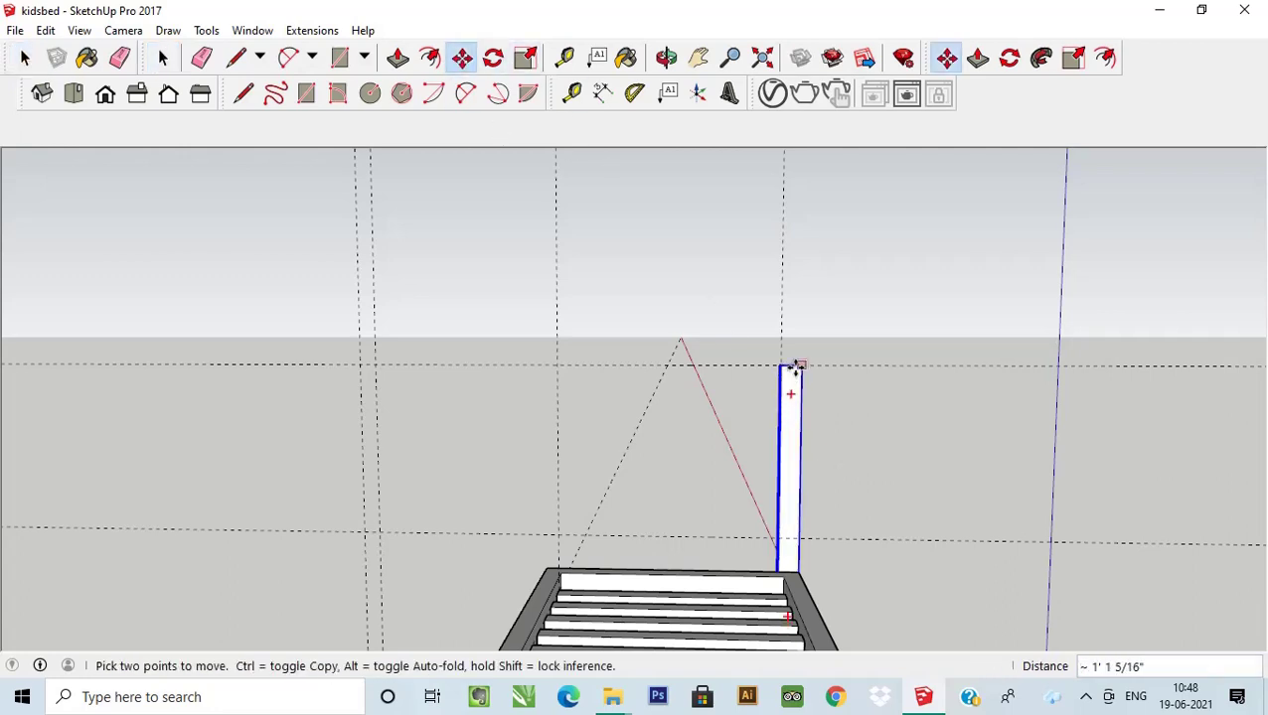
click(795, 370)
Copy the post to the bed's left corner at that end of the frame.
middle_drag(617, 529, 696, 527)
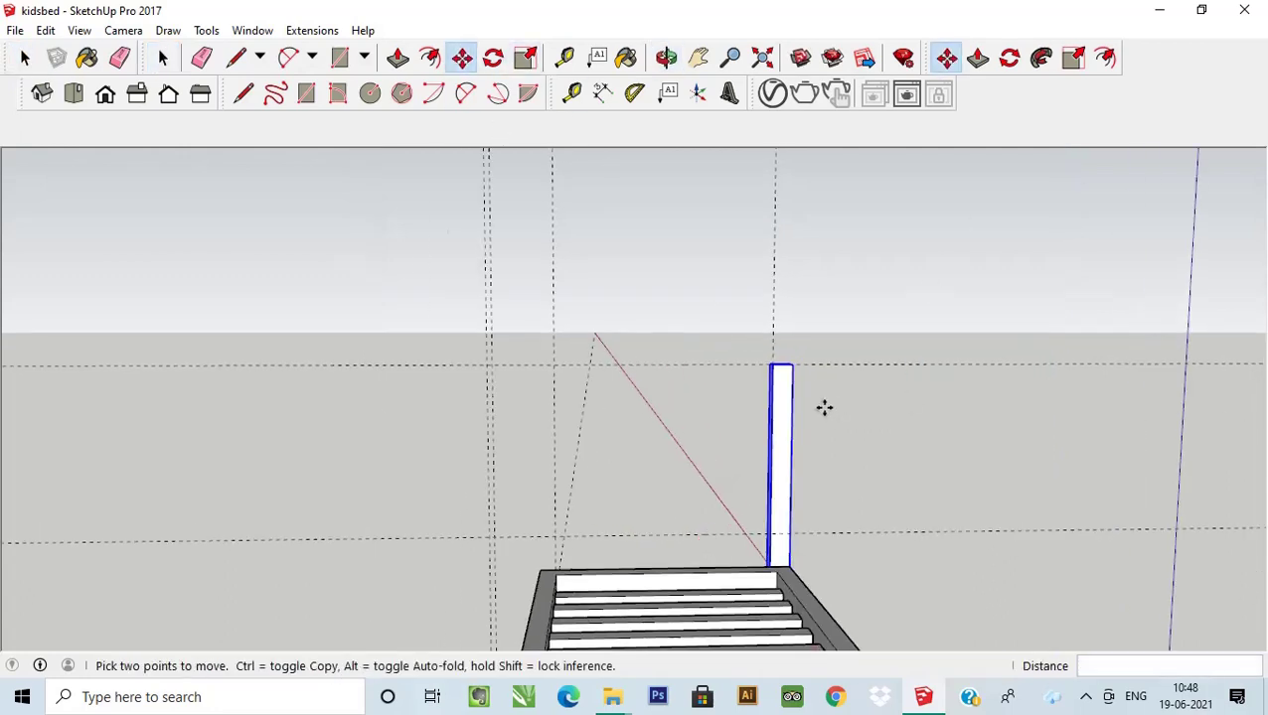
click(795, 367)
key(ctrl)
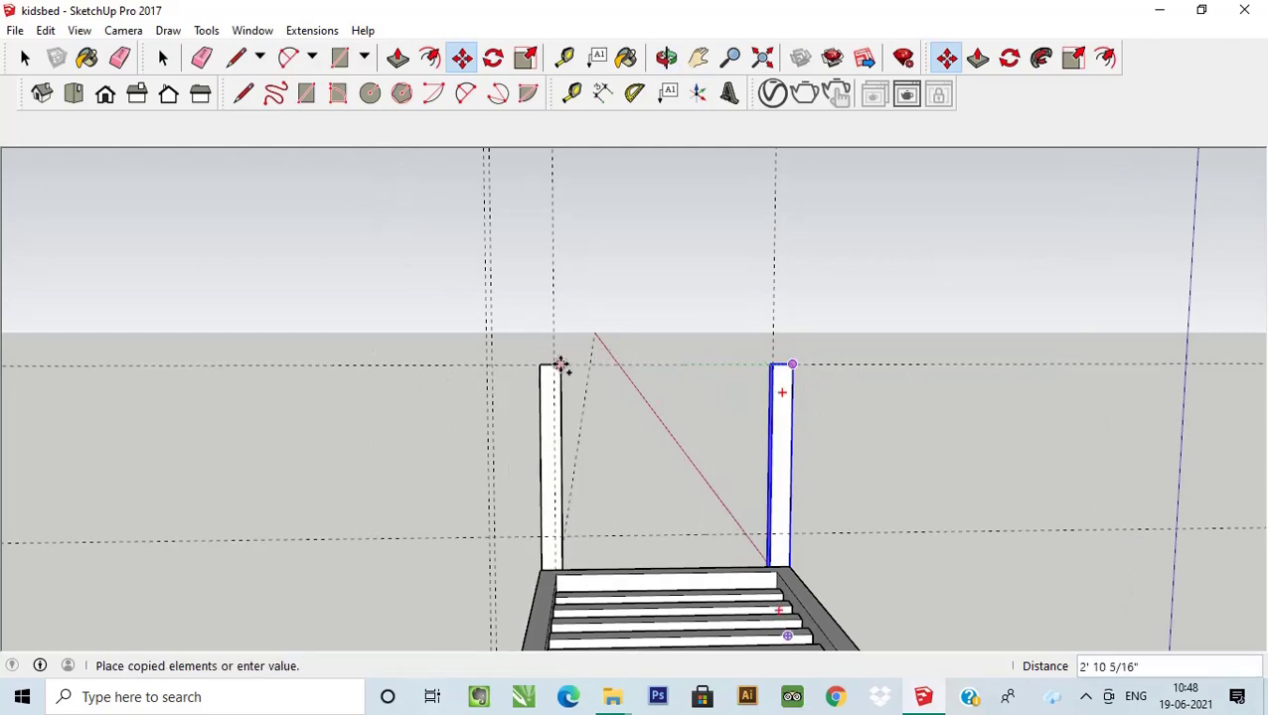
click(561, 366)
mouse_move(547, 447)
middle_down()
mouse_move(523, 498)
mouse_move(521, 563)
mouse_move(564, 514)
middle_up()
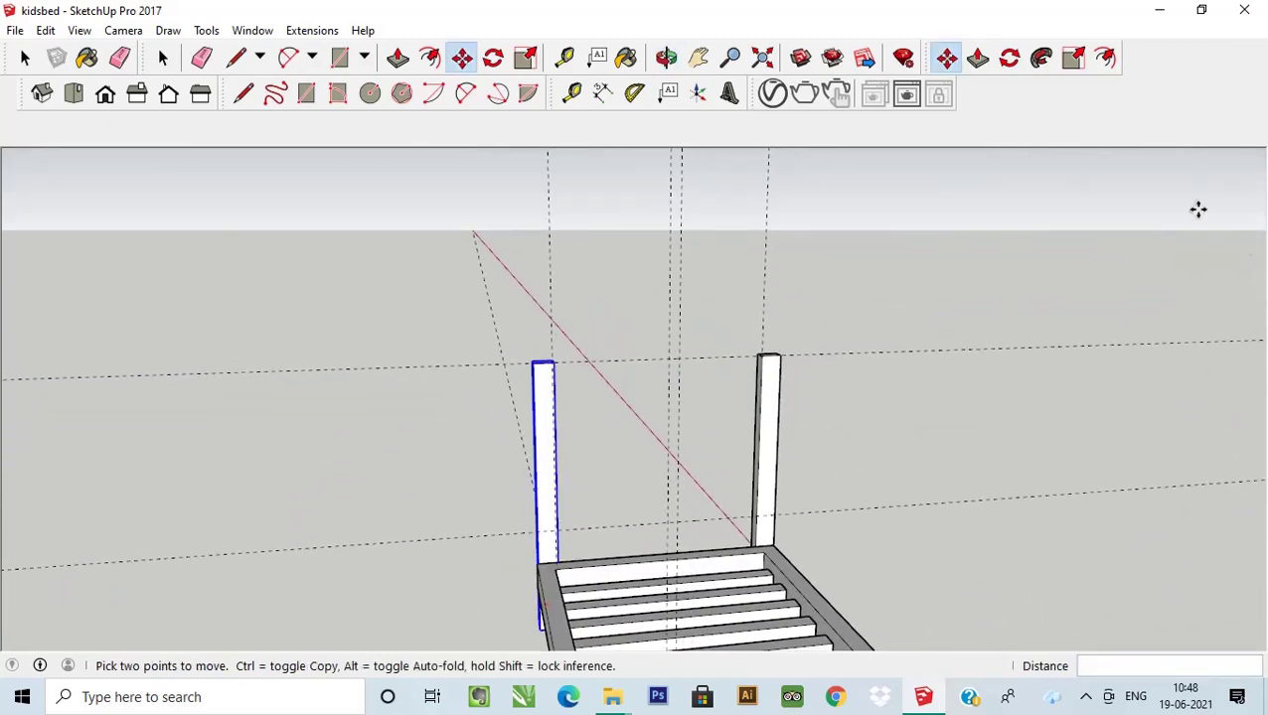
mouse_move(815, 440)
middle_down()
mouse_move(798, 517)
mouse_move(704, 464)
middle_up()
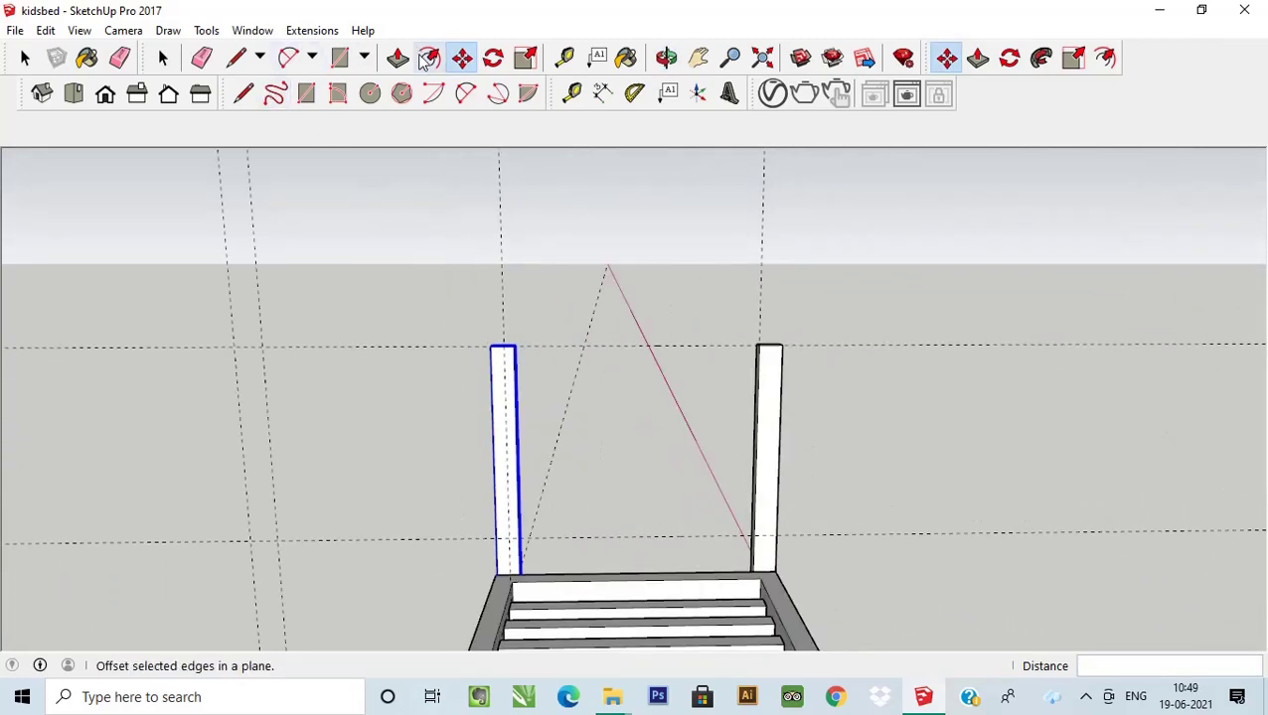
Draw a rectangle from the left post's top inner corner to the right post's inner edge.
click(339, 58)
scroll(497, 336, up, 2)
scroll(462, 331, up, 2)
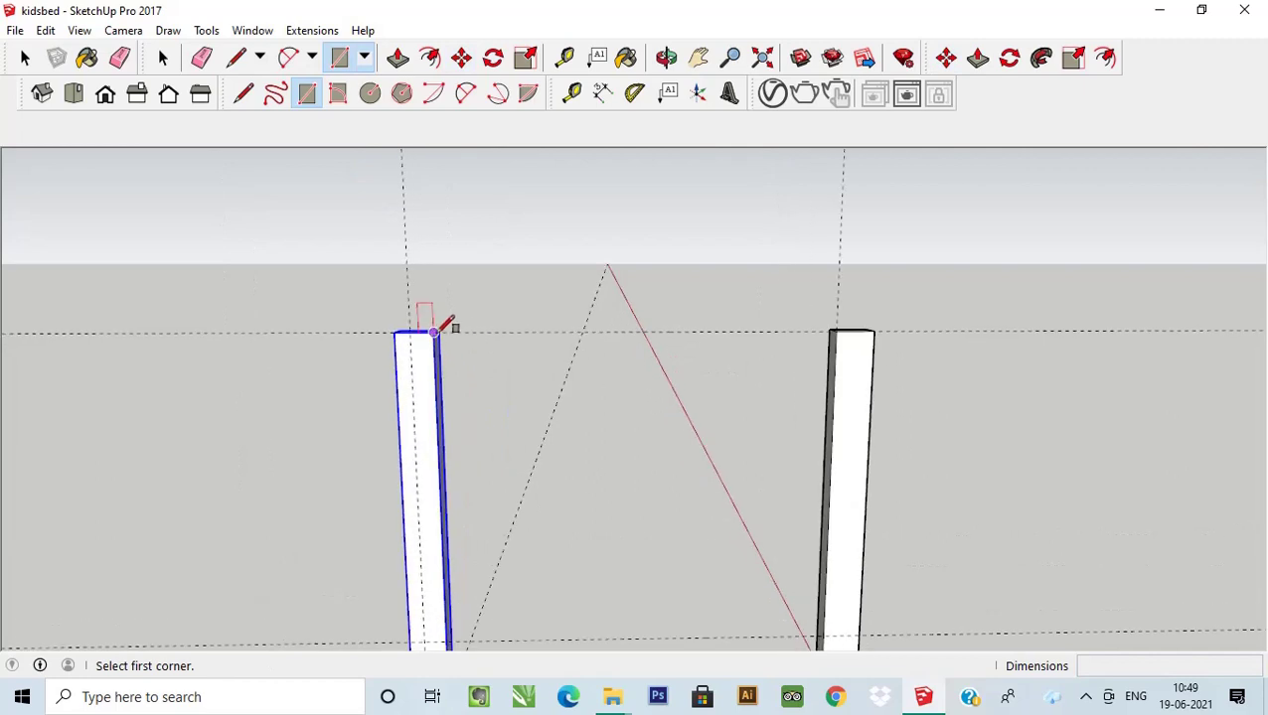
click(439, 331)
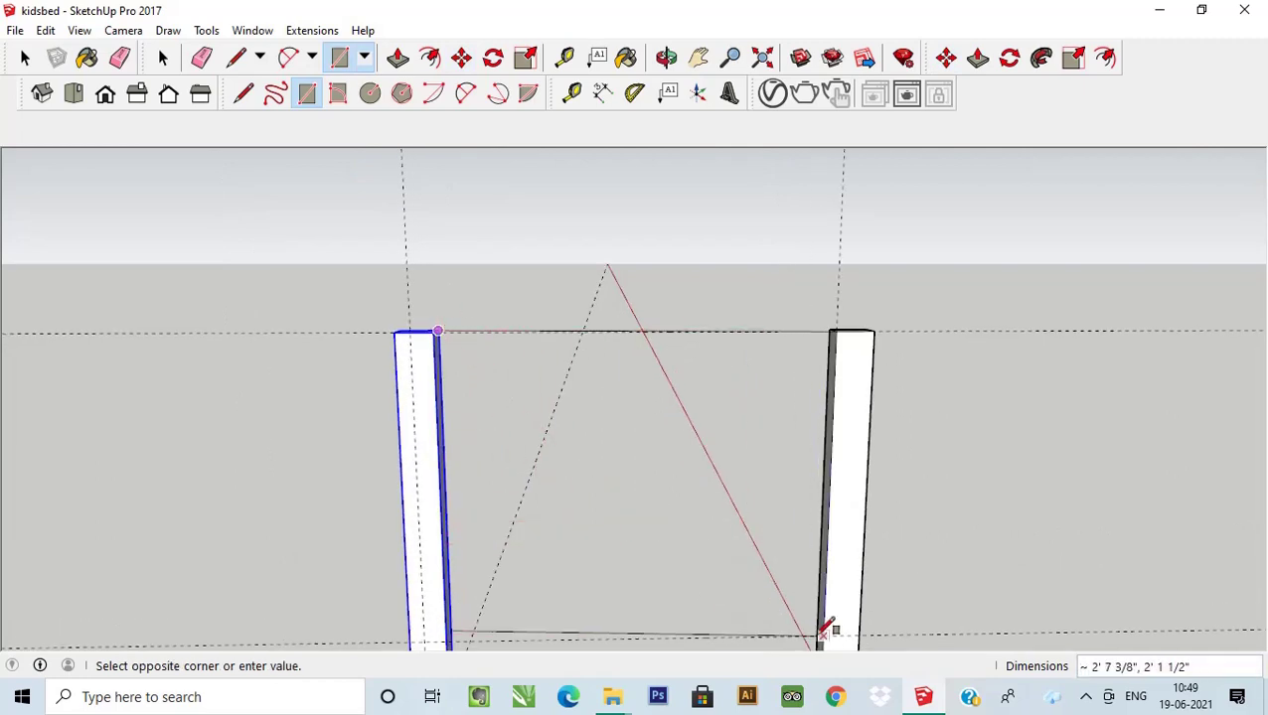
key(Escape)
scroll(596, 398, up, 1)
scroll(477, 328, up, 1)
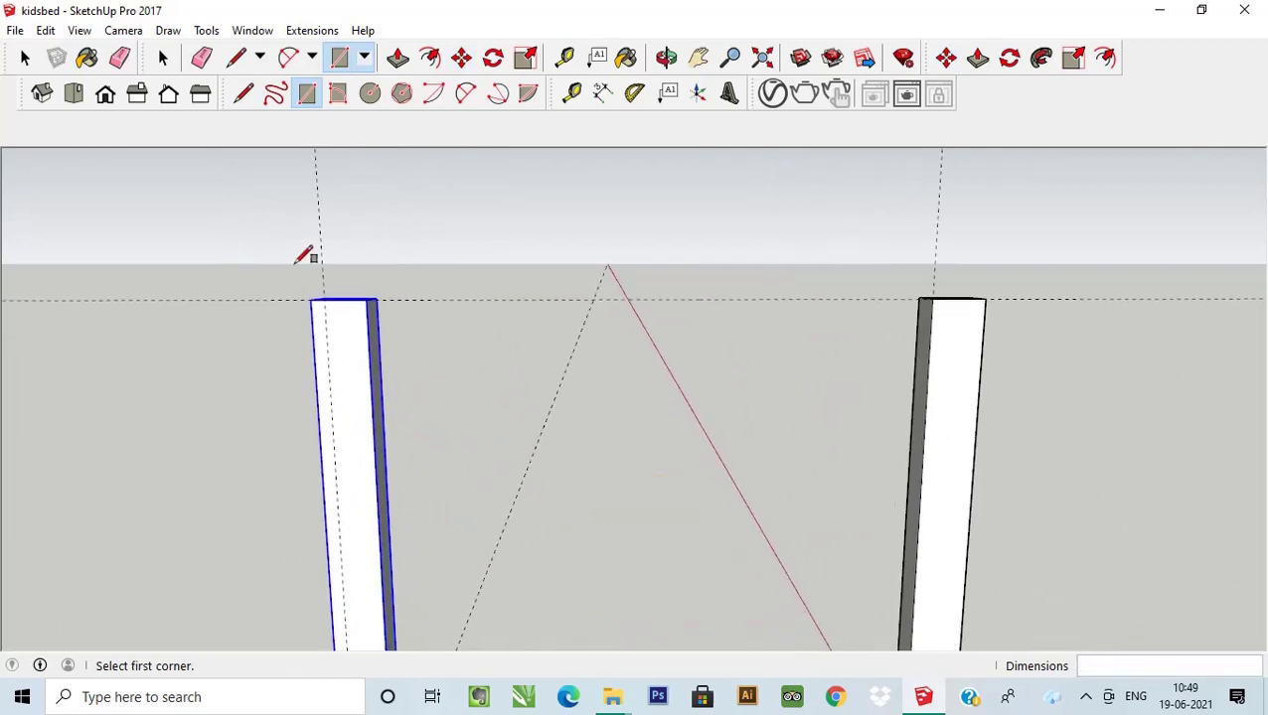
click(378, 299)
scroll(650, 419, down, 1)
scroll(758, 436, down, 1)
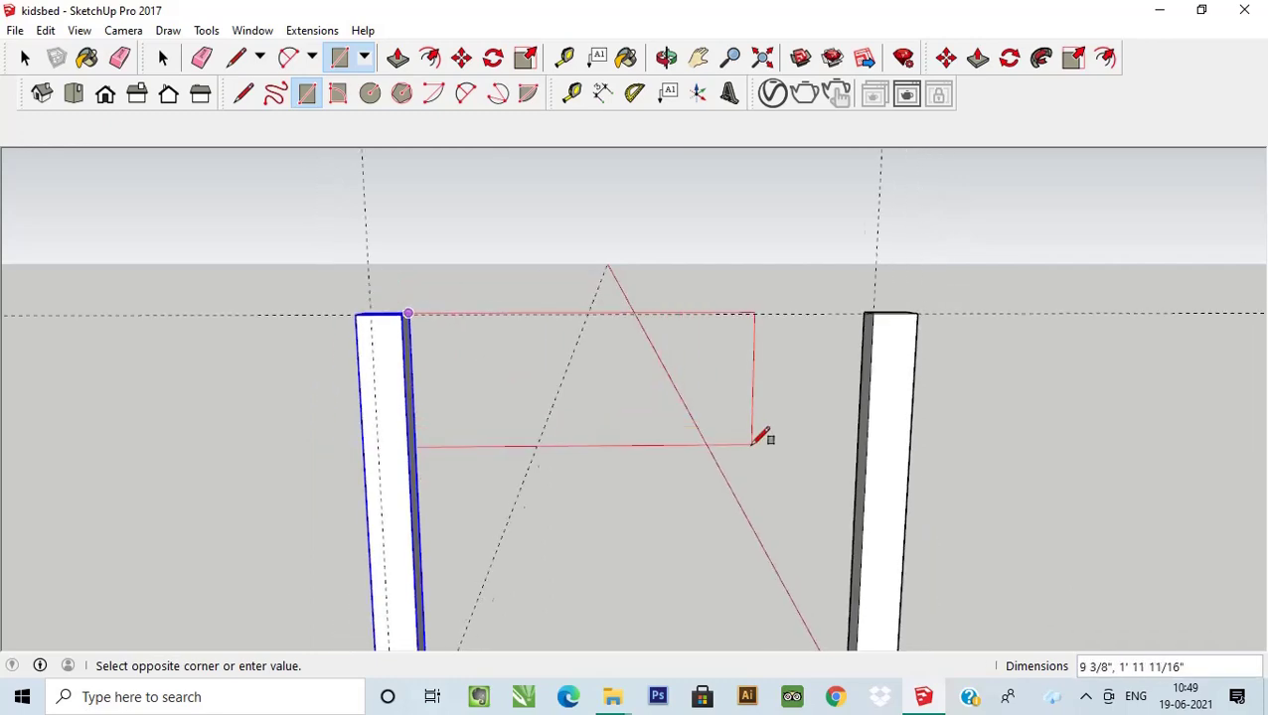
scroll(795, 516, down, 2)
scroll(819, 577, up, 2)
scroll(829, 586, up, 1)
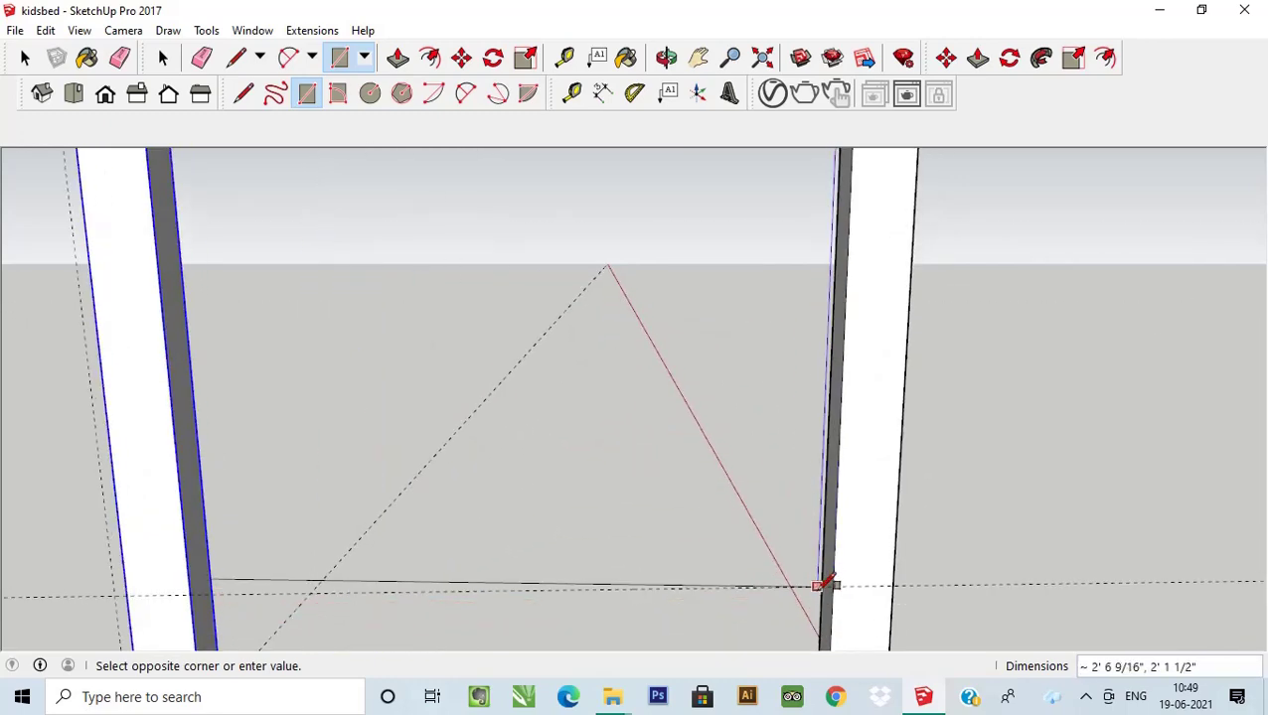
middle_drag(814, 565, 783, 599)
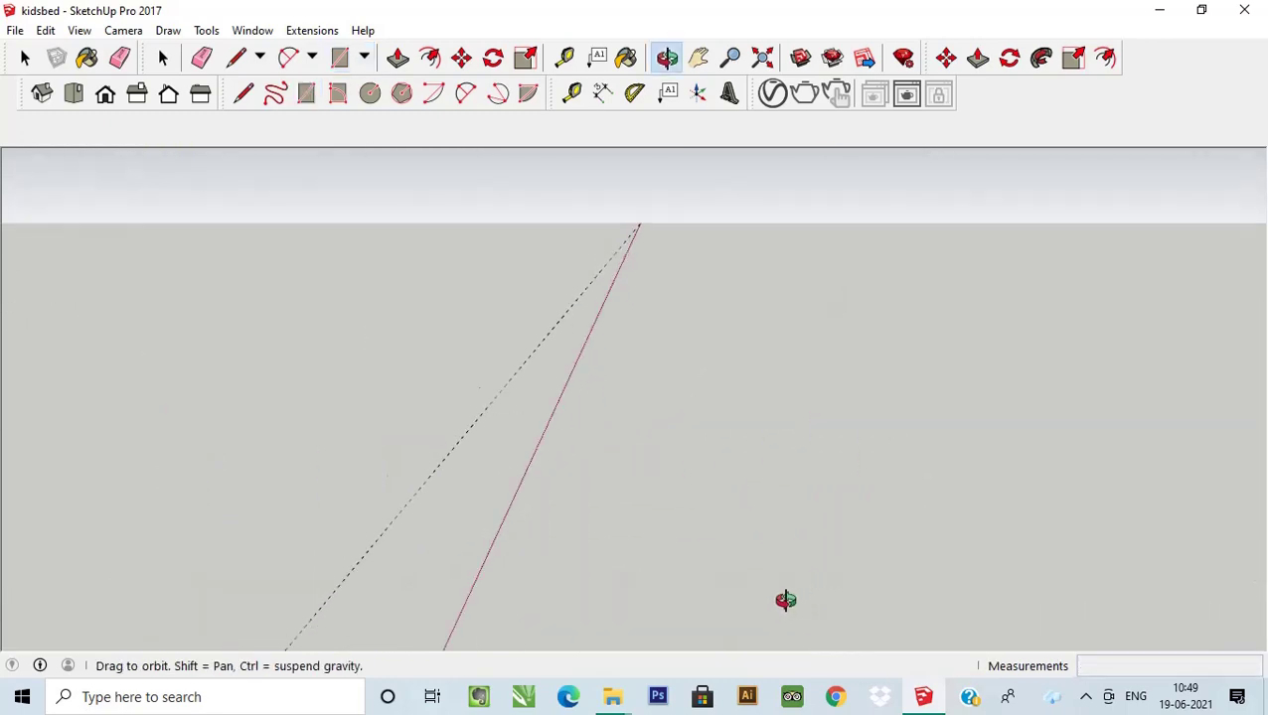
scroll(795, 556, down, 2)
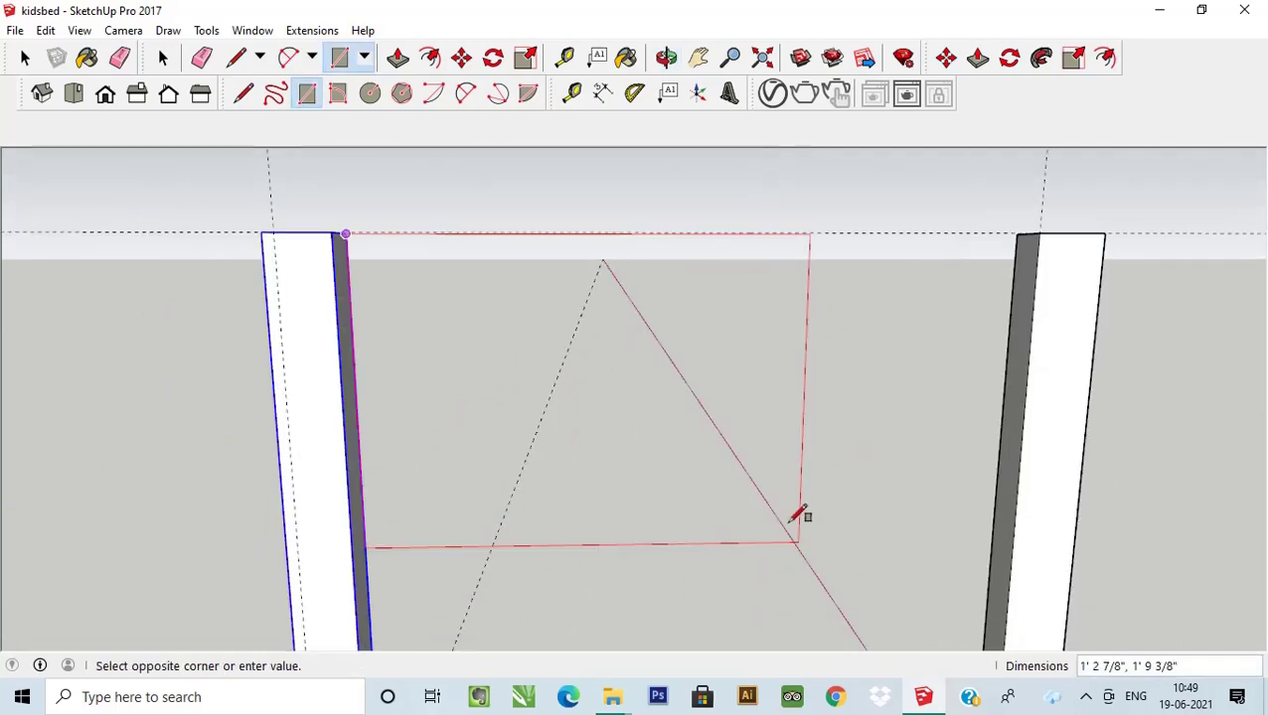
click(987, 553)
scroll(566, 283, down, 2)
scroll(665, 444, down, 1)
scroll(611, 422, up, 1)
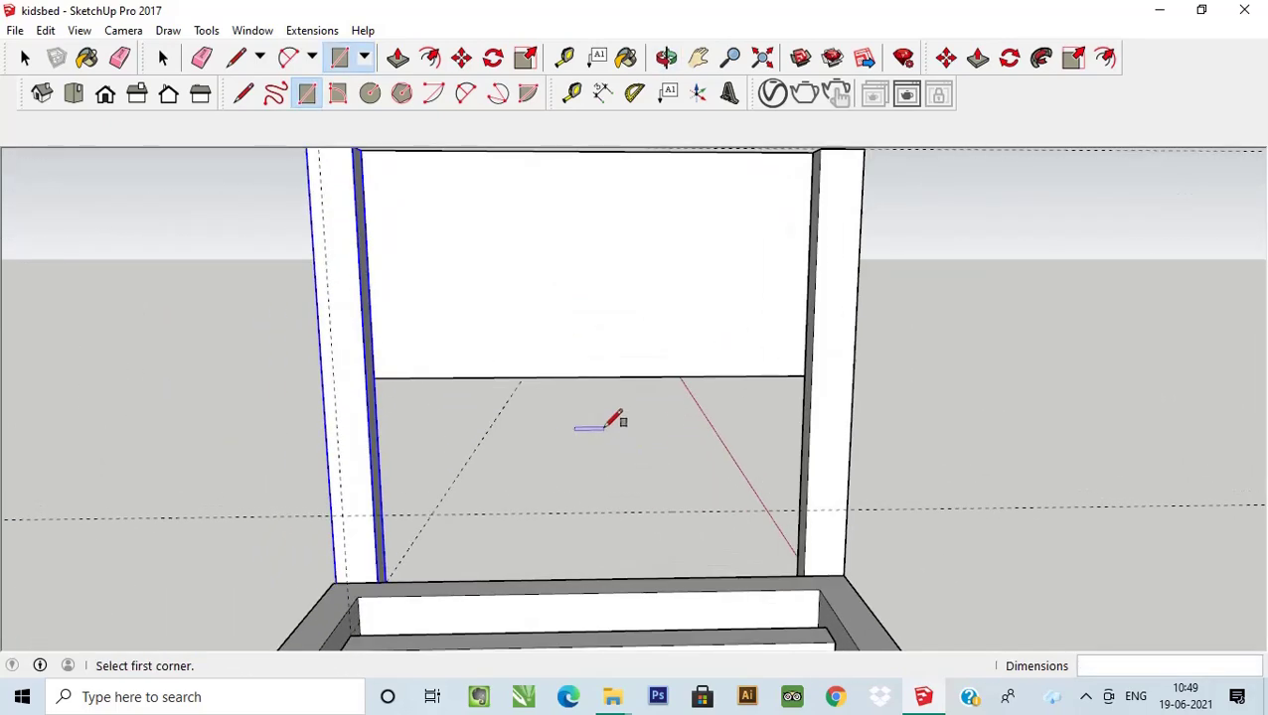
Select the new rectangular panel face.
click(525, 58)
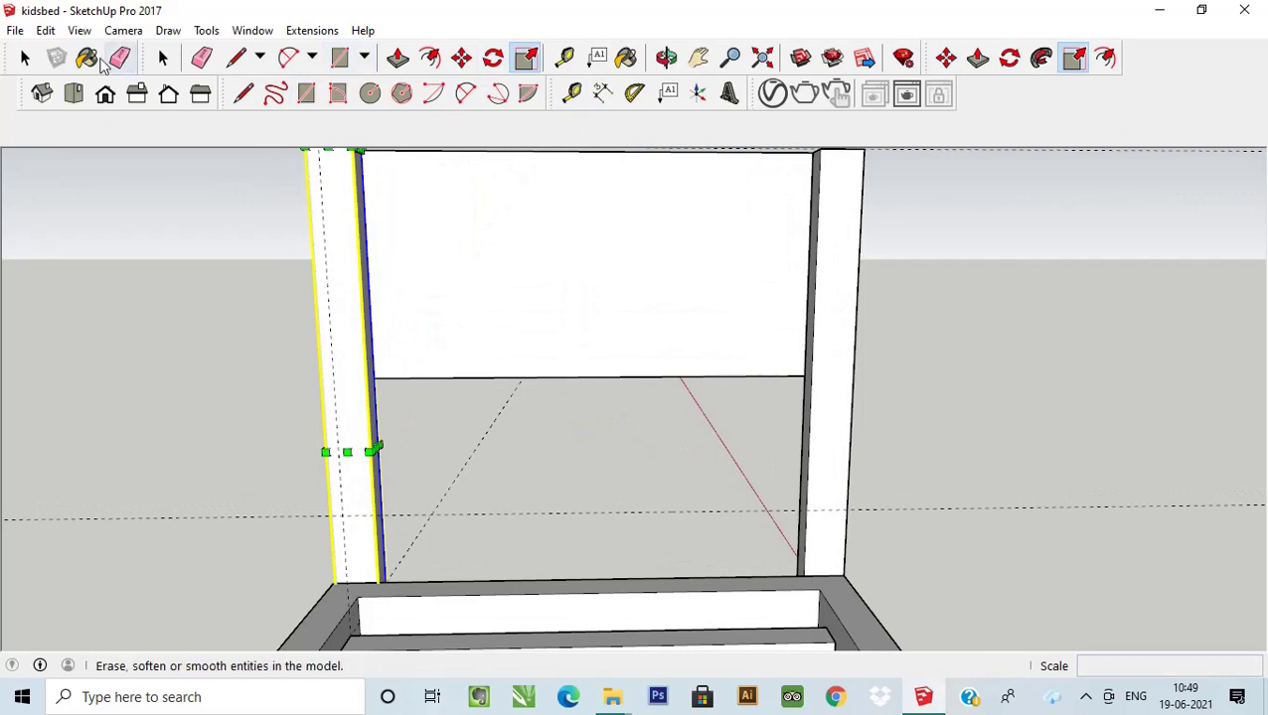
click(25, 57)
click(491, 202)
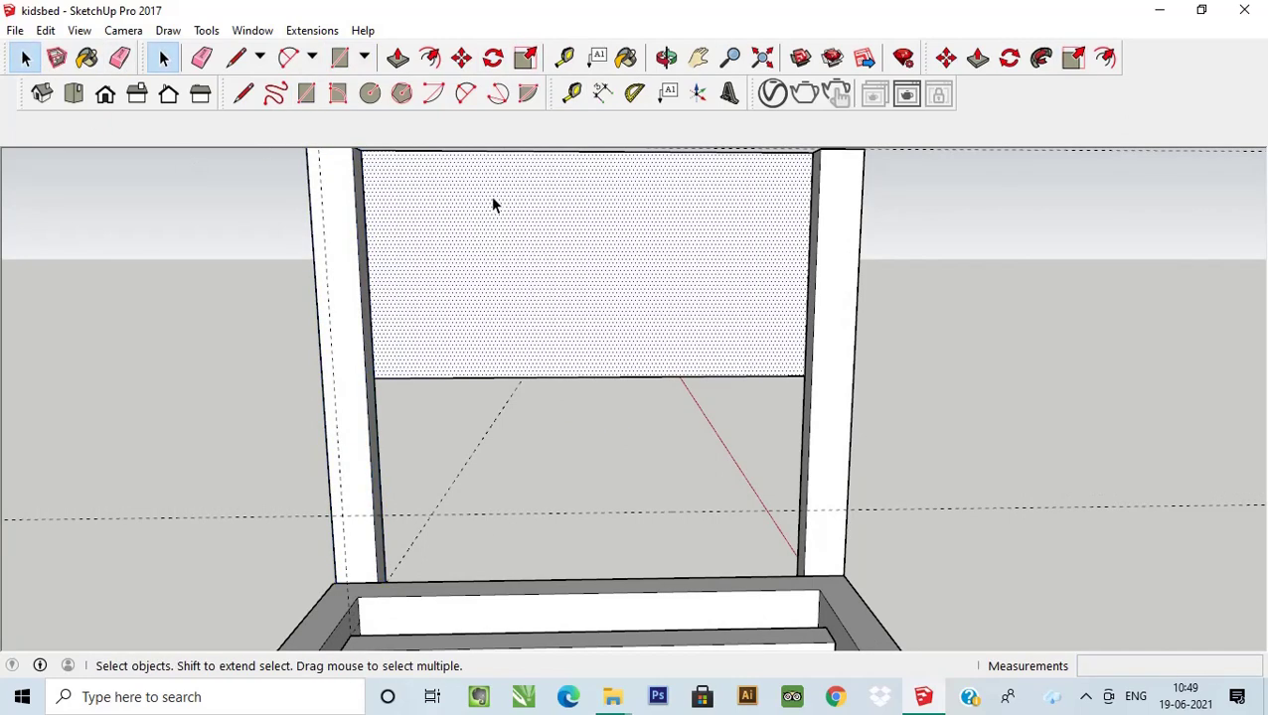
Scale the panel's bottom edge down so it nearly fills the height between the posts.
click(525, 58)
drag(589, 379, 613, 522)
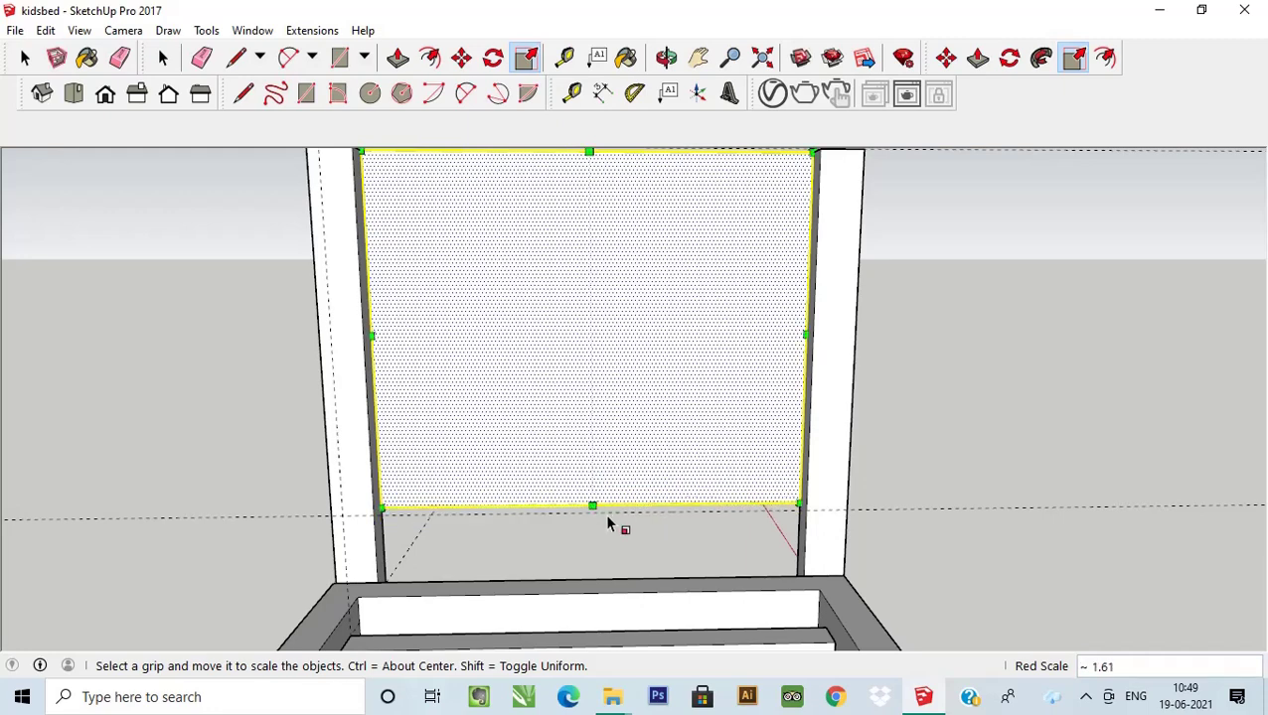
scroll(596, 512, up, 2)
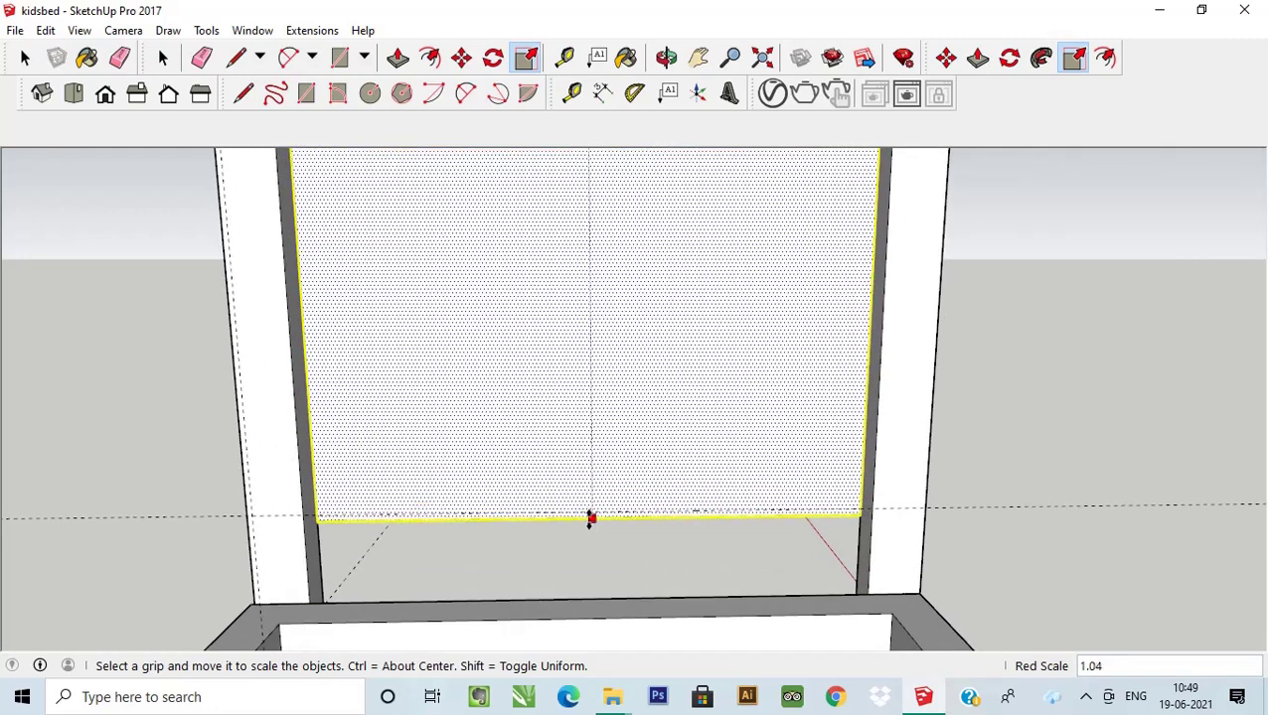
scroll(640, 547, up, 1)
drag(590, 507, 595, 538)
scroll(589, 504, up, 1)
scroll(594, 512, up, 1)
scroll(517, 477, down, 3)
scroll(457, 348, down, 2)
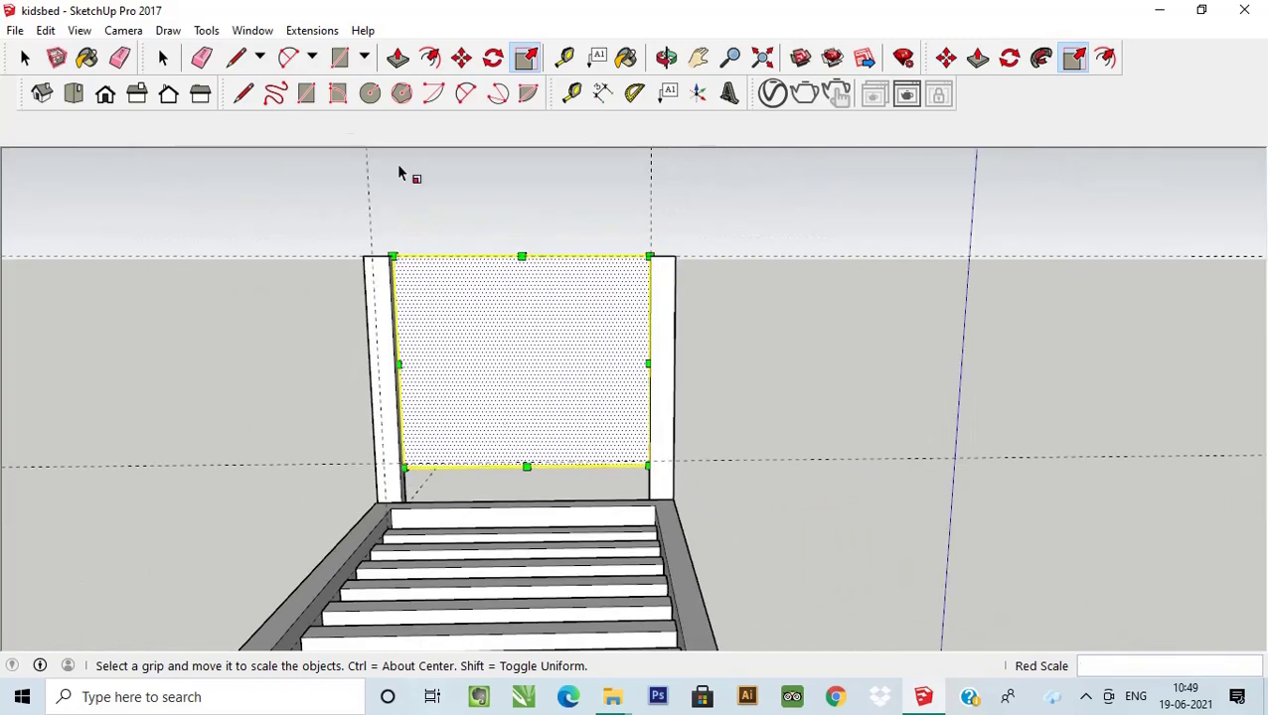
click(24, 58)
Orbit around to face the headboard panel and select its face.
scroll(444, 370, down, 2)
middle_drag(444, 371, 567, 388)
scroll(526, 257, up, 2)
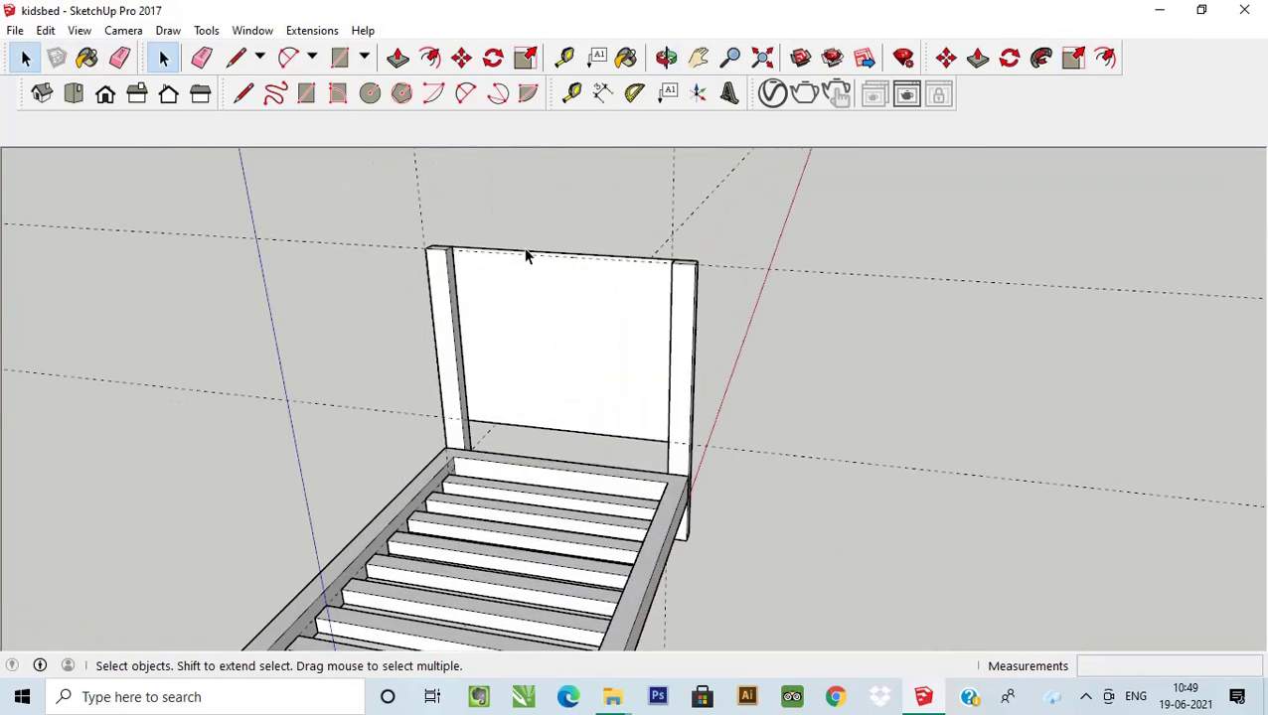
scroll(552, 274, up, 2)
middle_drag(551, 274, 660, 332)
scroll(695, 318, up, 1)
scroll(727, 305, up, 2)
middle_drag(727, 305, 758, 342)
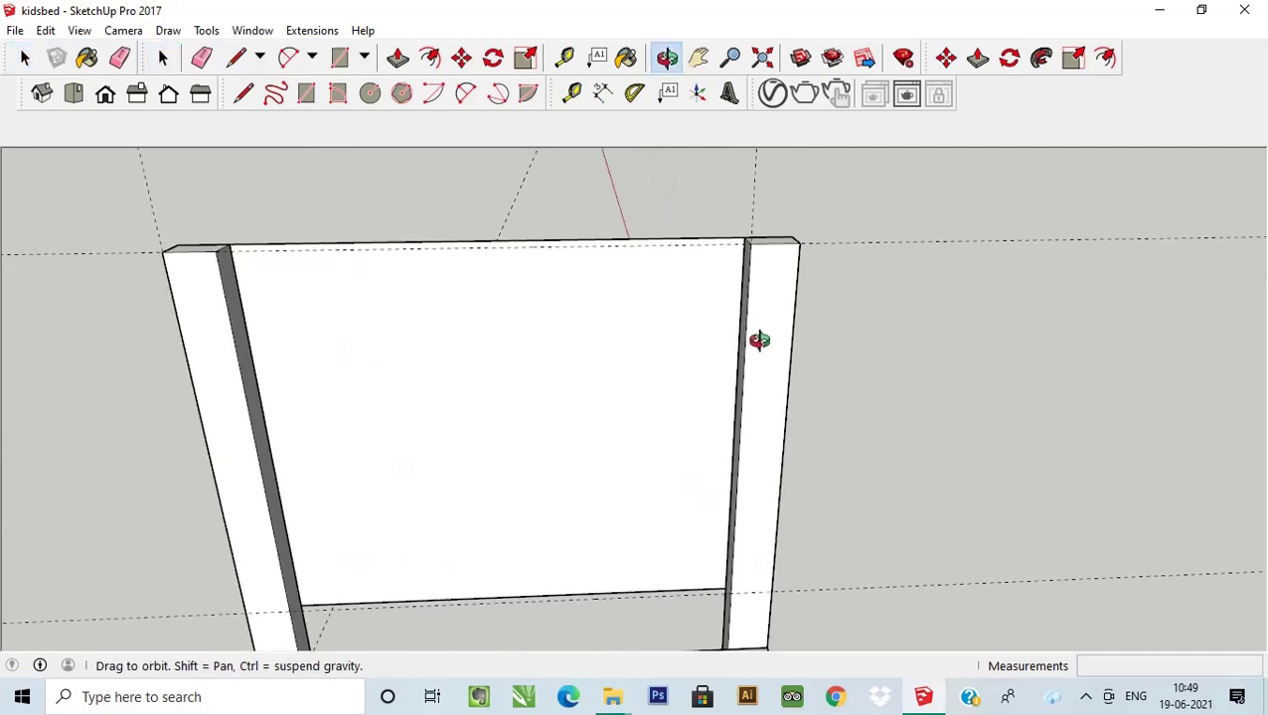
click(693, 332)
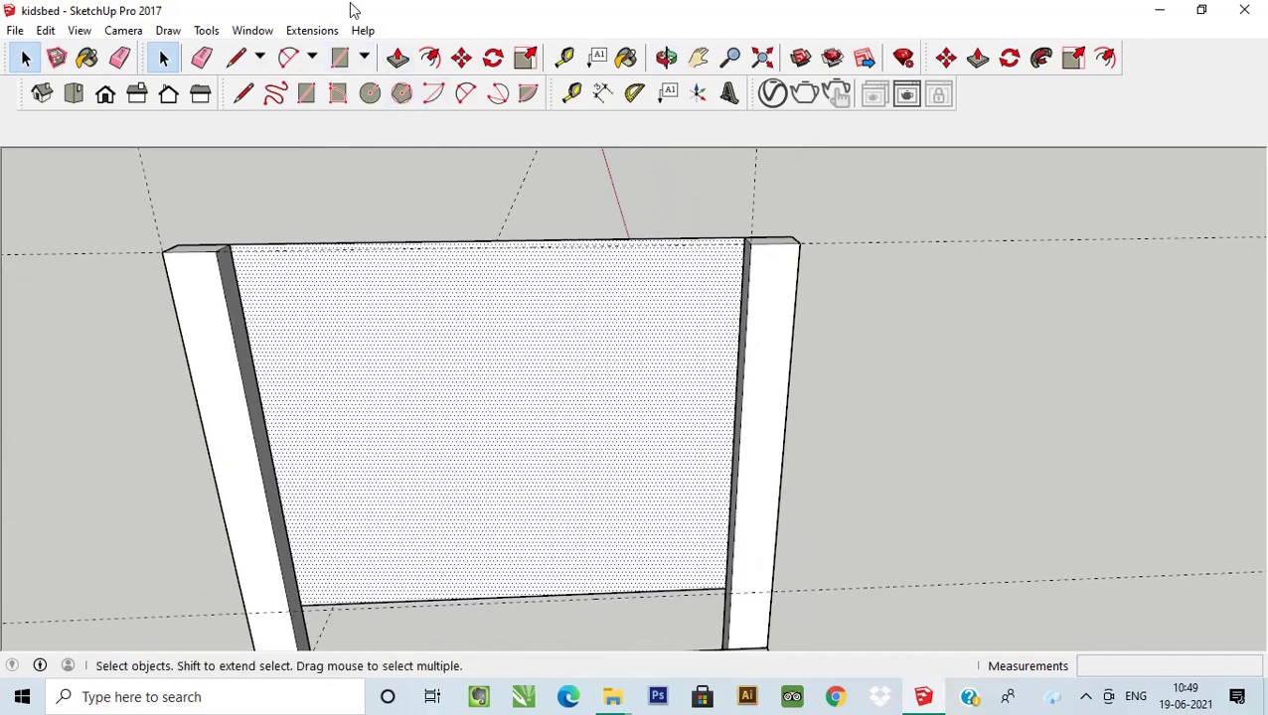
Make the panel face and its edges into a group.
click(398, 58)
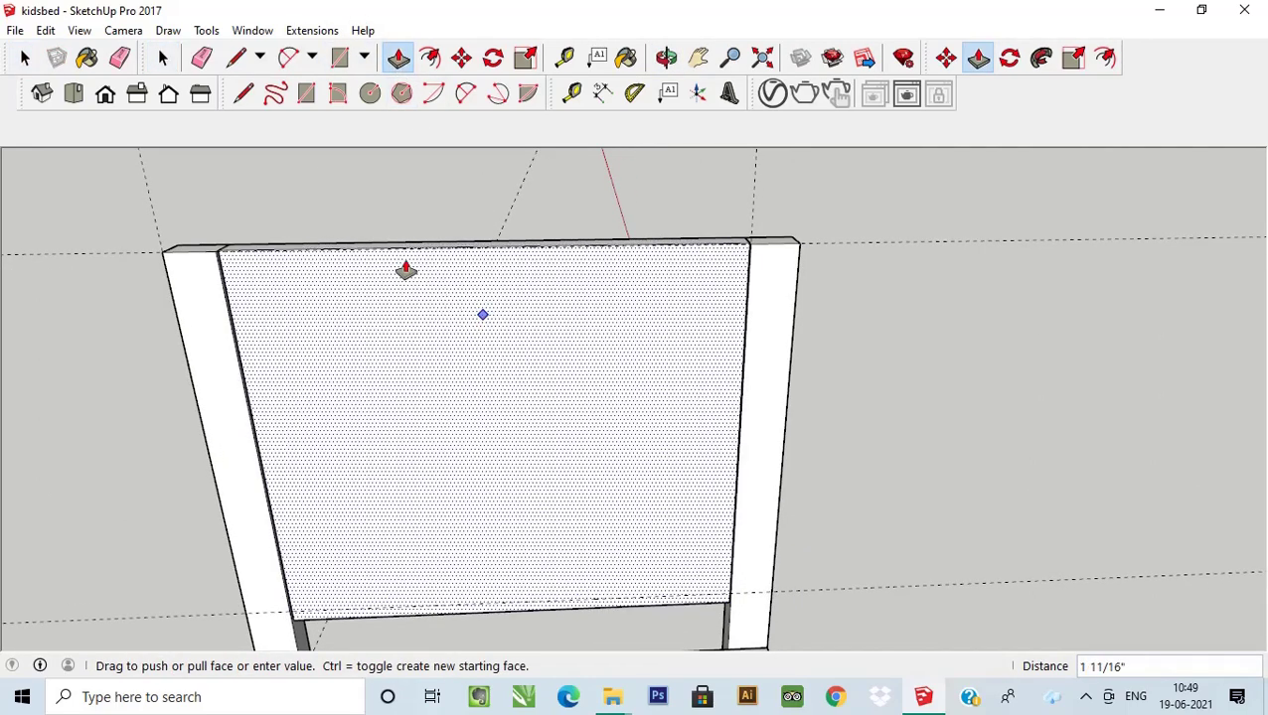
key(Escape)
key(space)
double_click(450, 343)
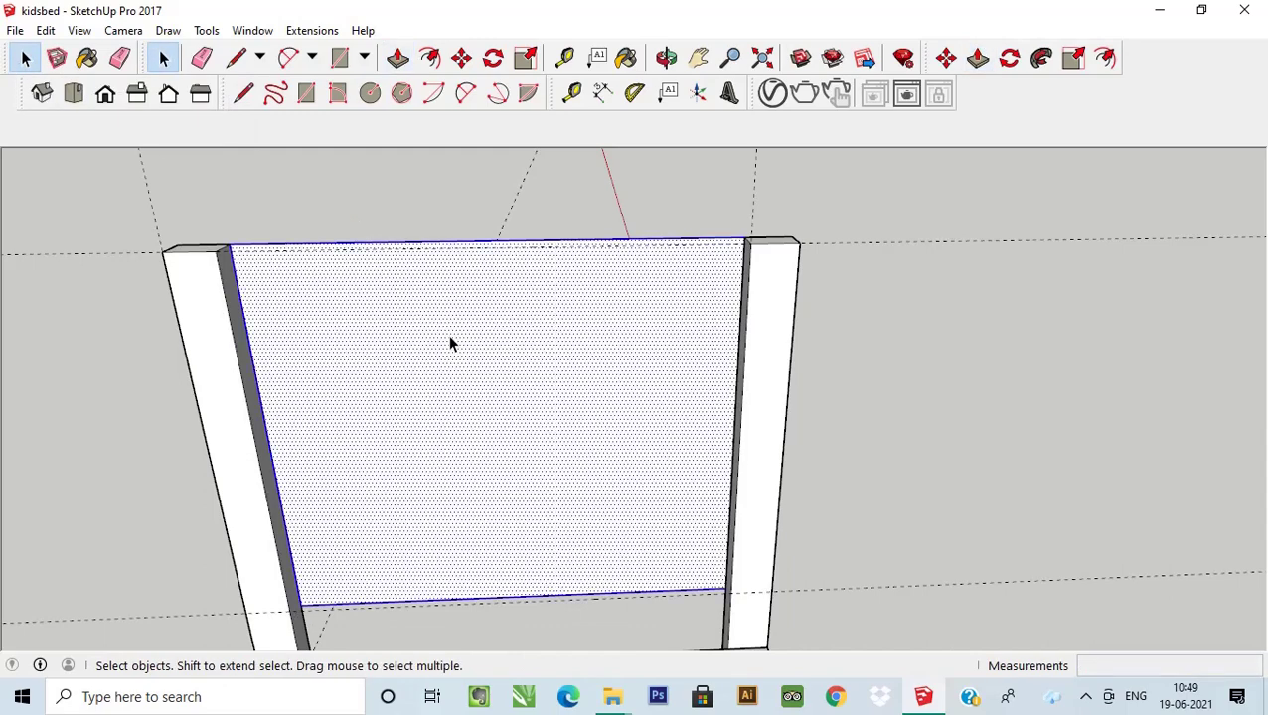
right_click(450, 343)
click(523, 499)
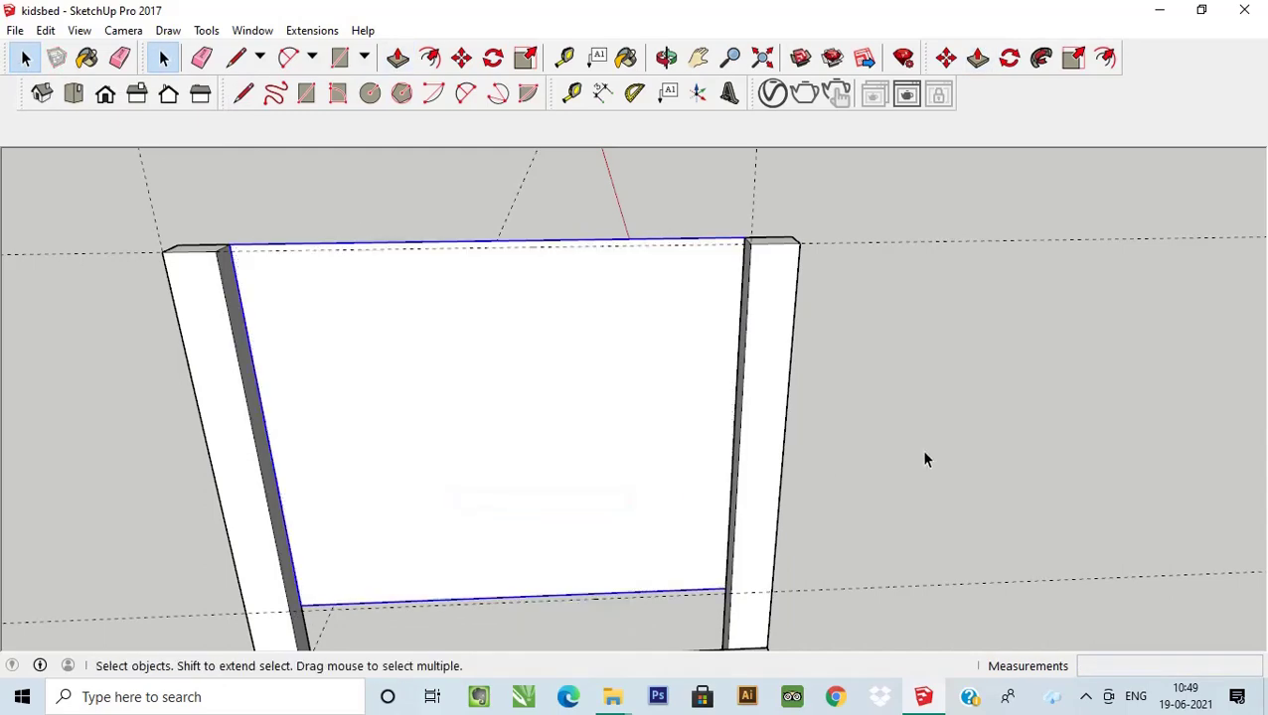
Inside the group, push/pull the panel face to a slight thickness.
double_click(539, 345)
click(512, 334)
click(399, 60)
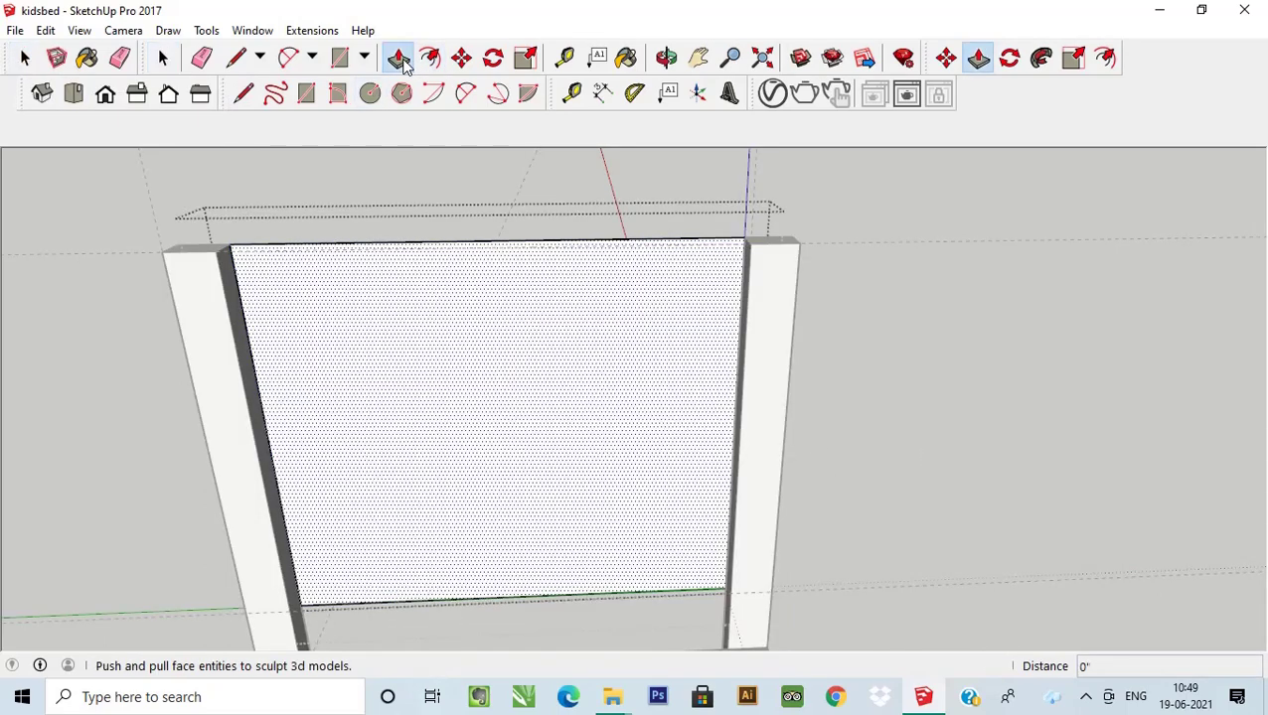
click(437, 276)
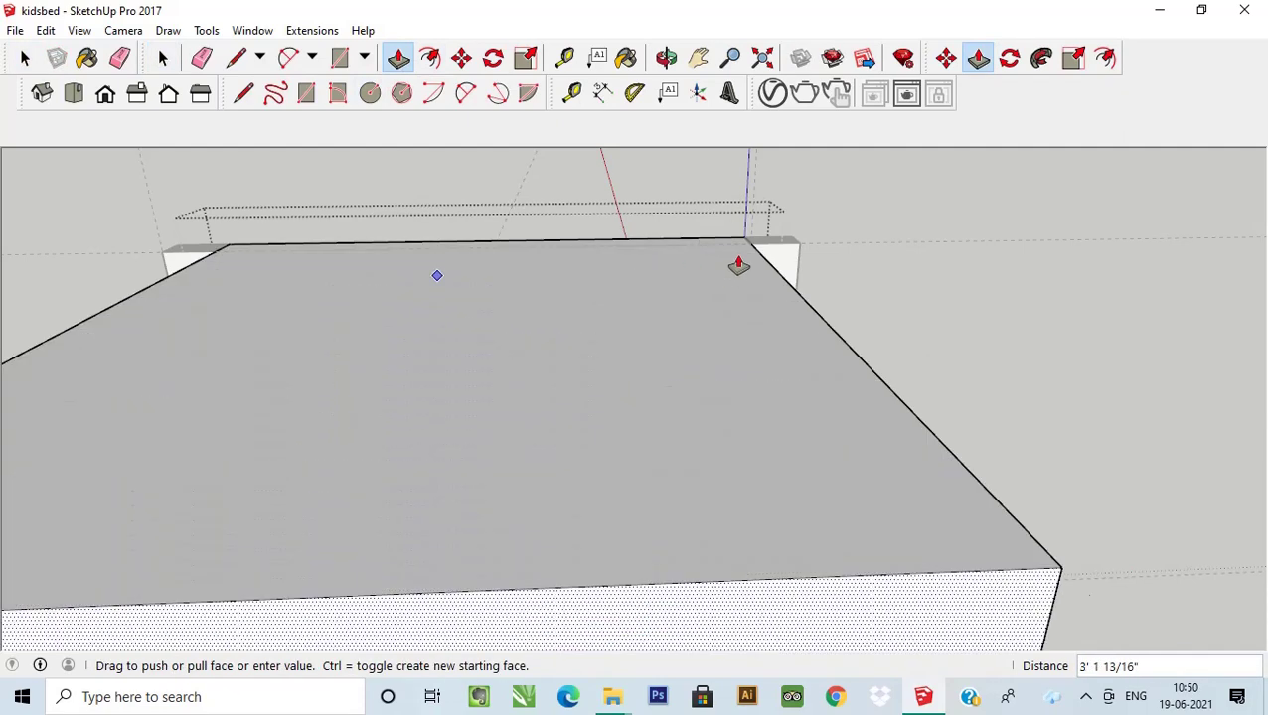
click(752, 243)
click(26, 58)
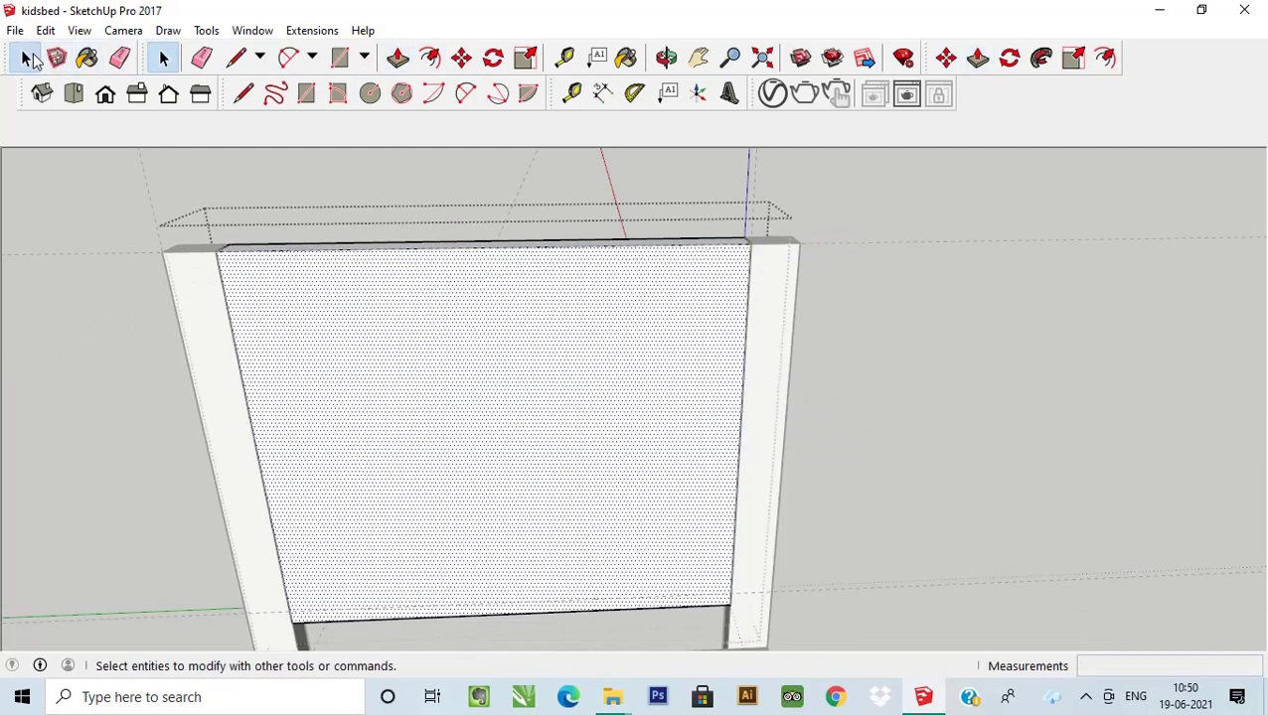
click(396, 337)
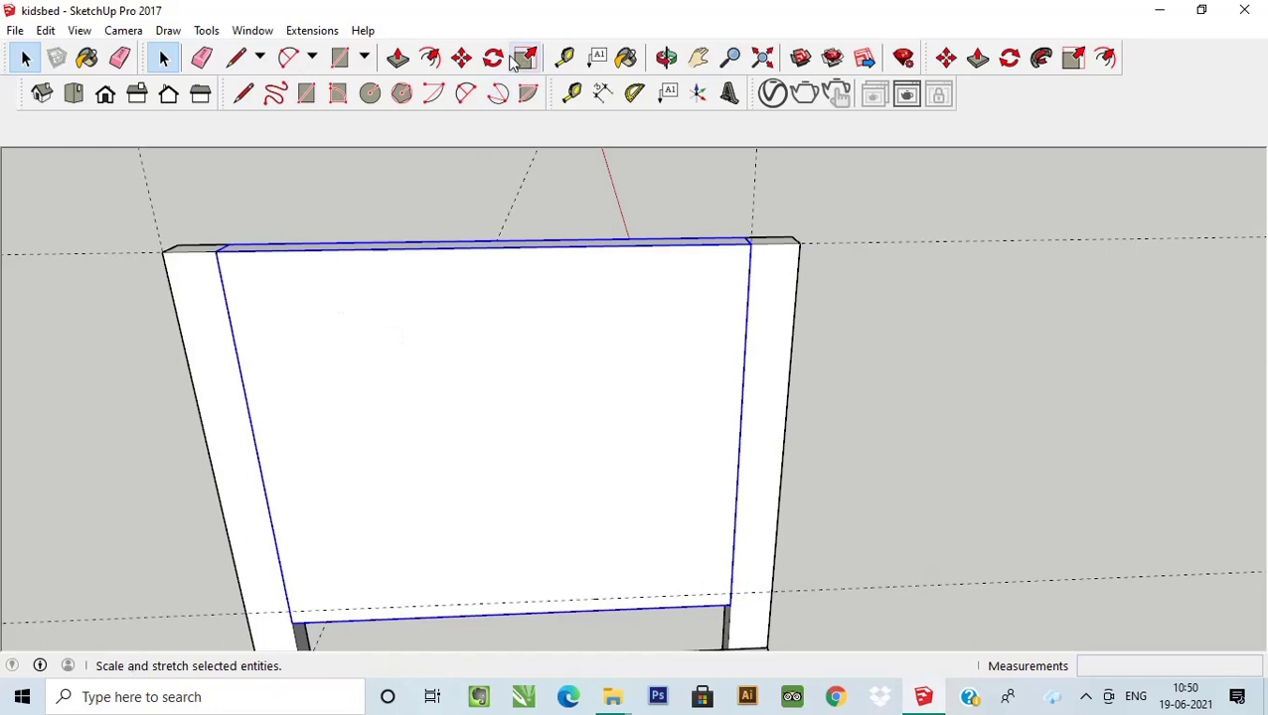
Select the panel's front face in preparation for offsetting.
click(429, 57)
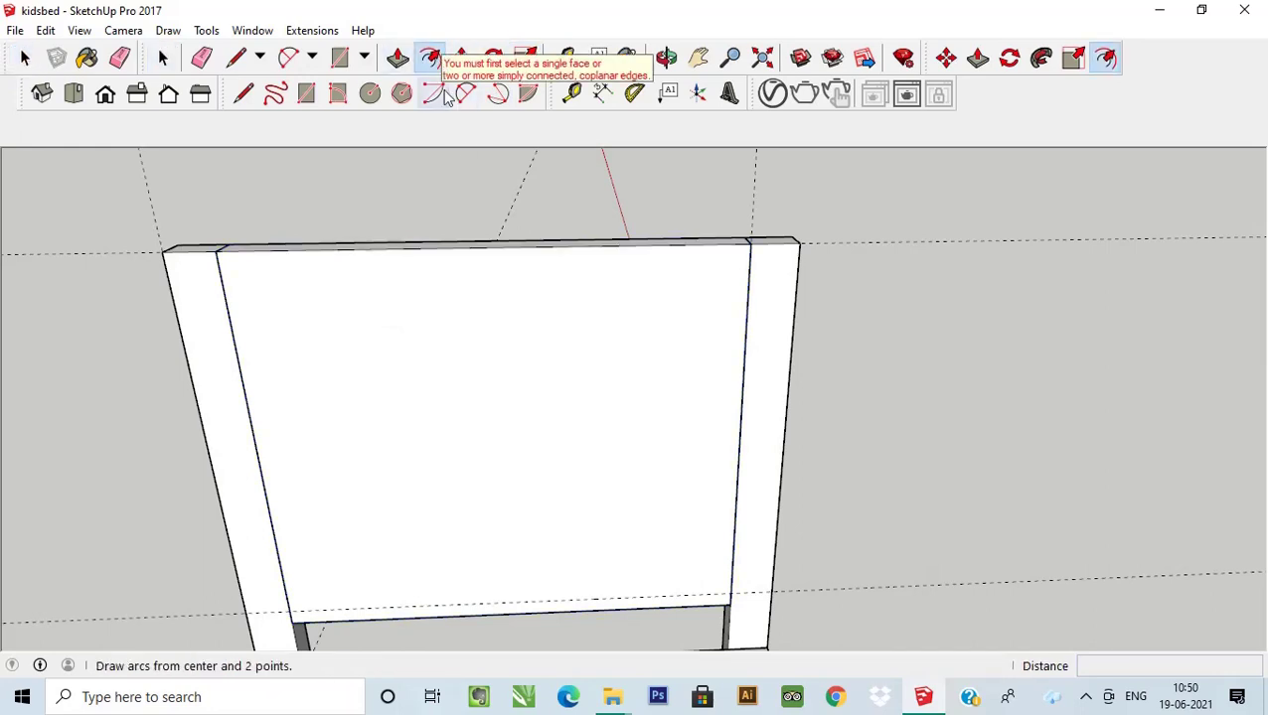
click(25, 57)
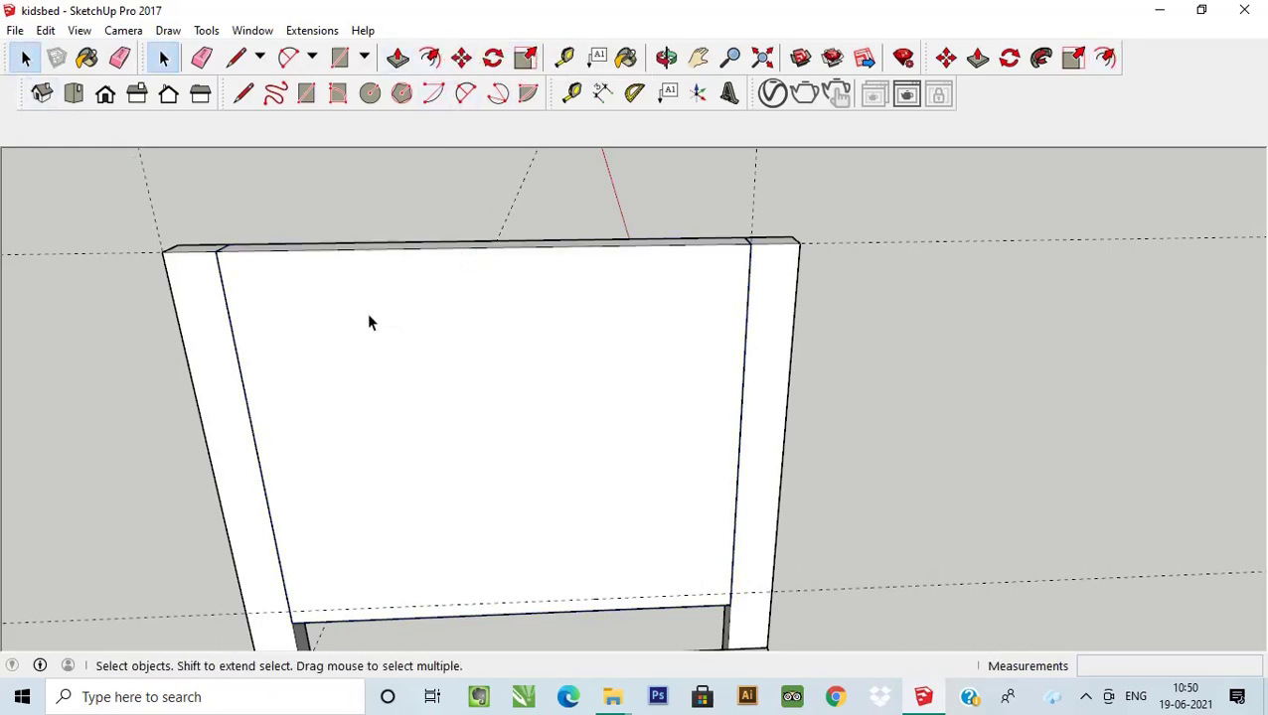
click(367, 312)
Offset the panel face's outline 2" inward.
click(430, 60)
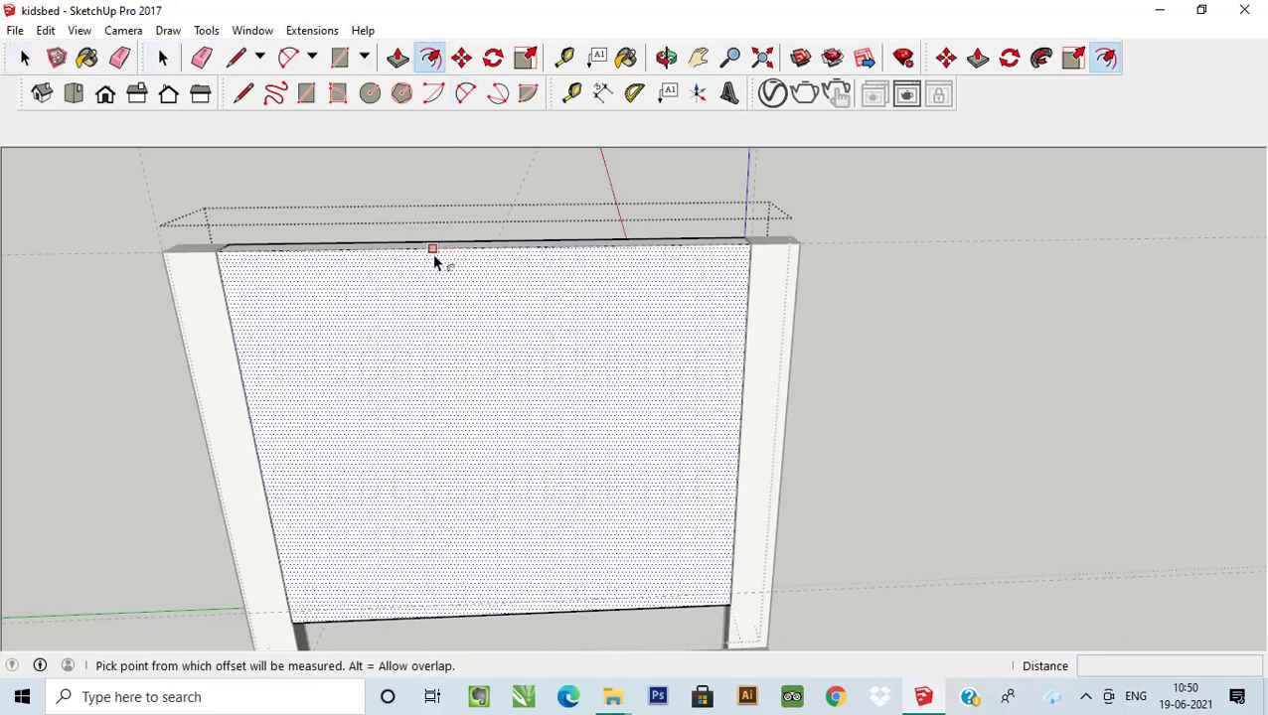
click(433, 249)
key(Return)
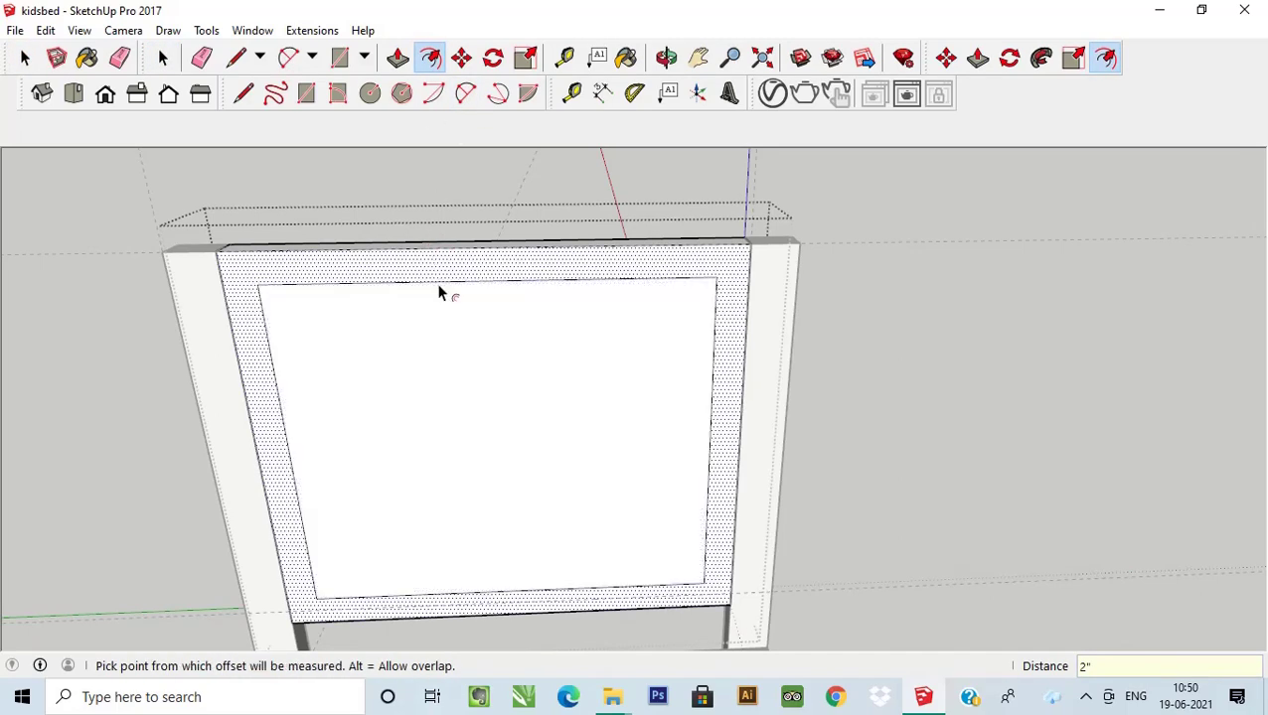
click(25, 58)
click(61, 179)
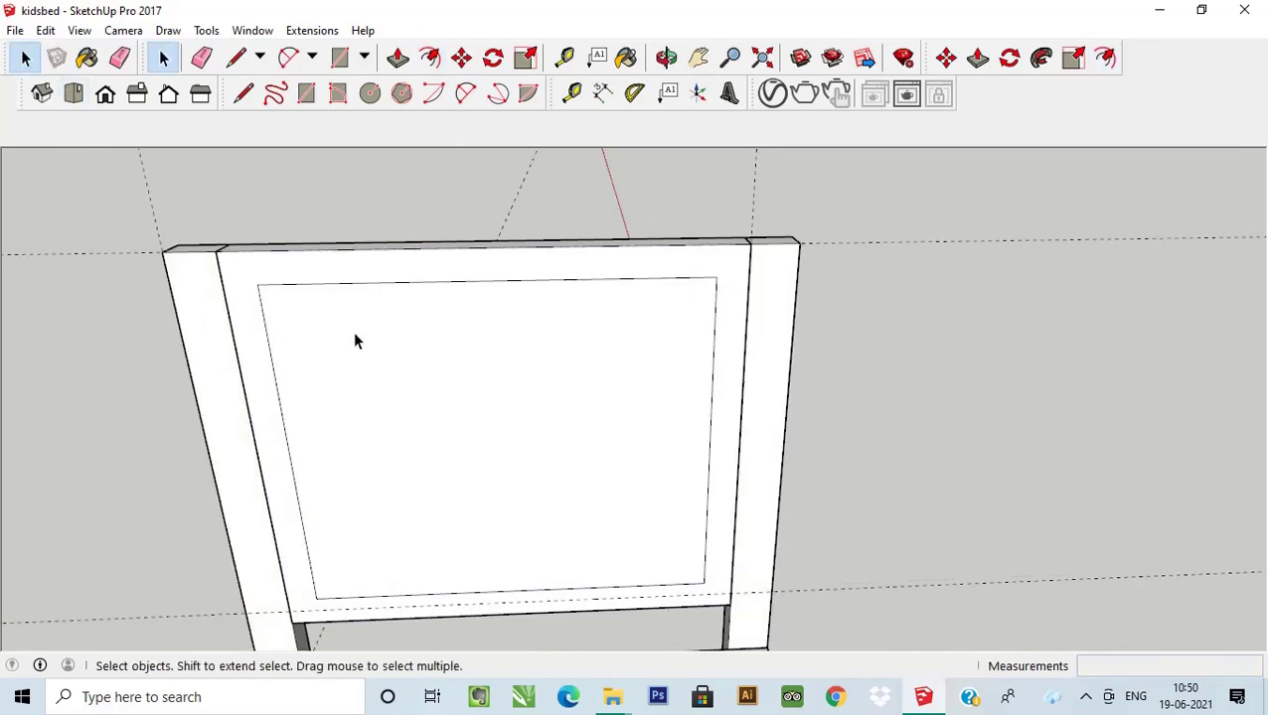
middle_drag(354, 339, 402, 315)
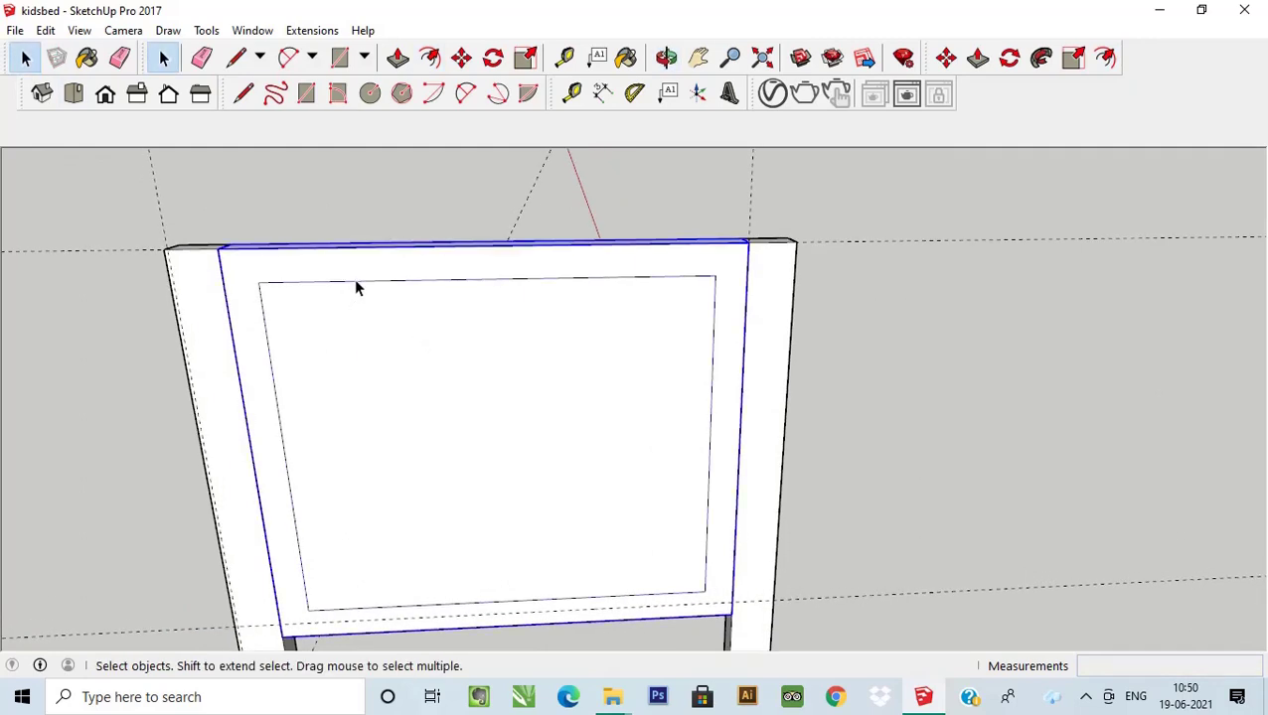
Offset the inner rectangle inward again by a small amount, forming a thin double border.
double_click(353, 286)
click(416, 192)
double_click(424, 320)
click(425, 319)
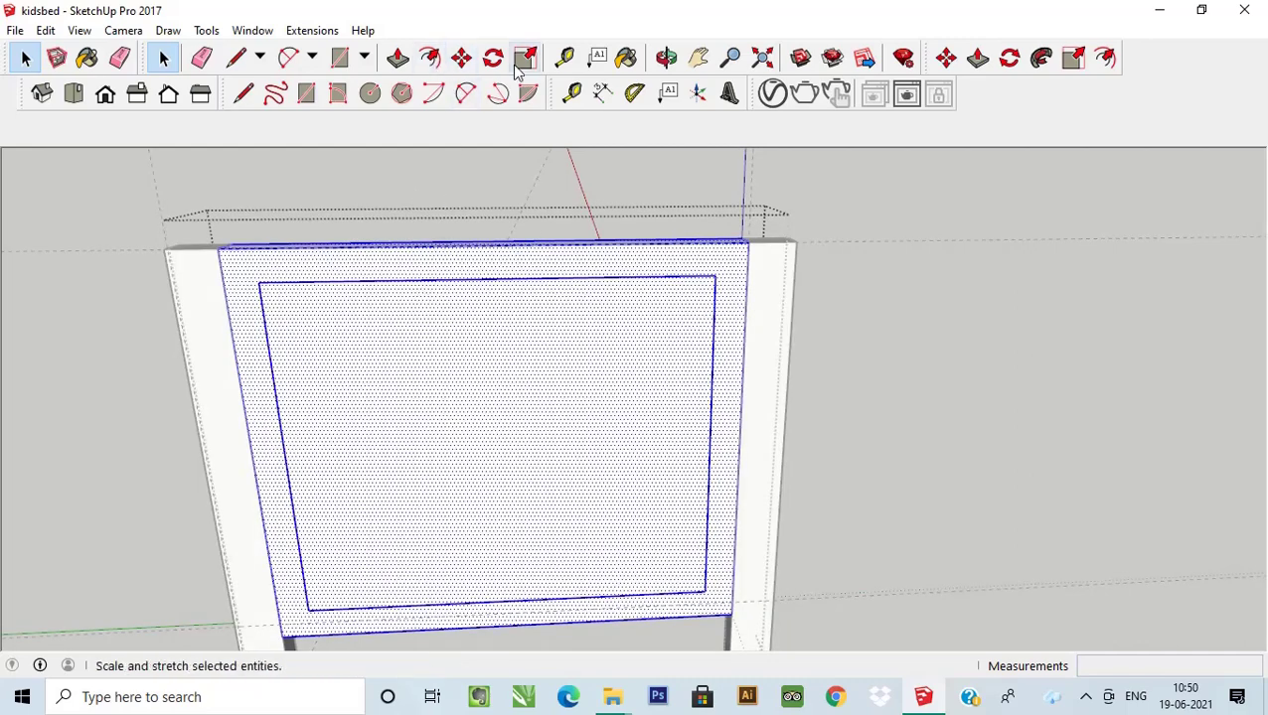
click(430, 62)
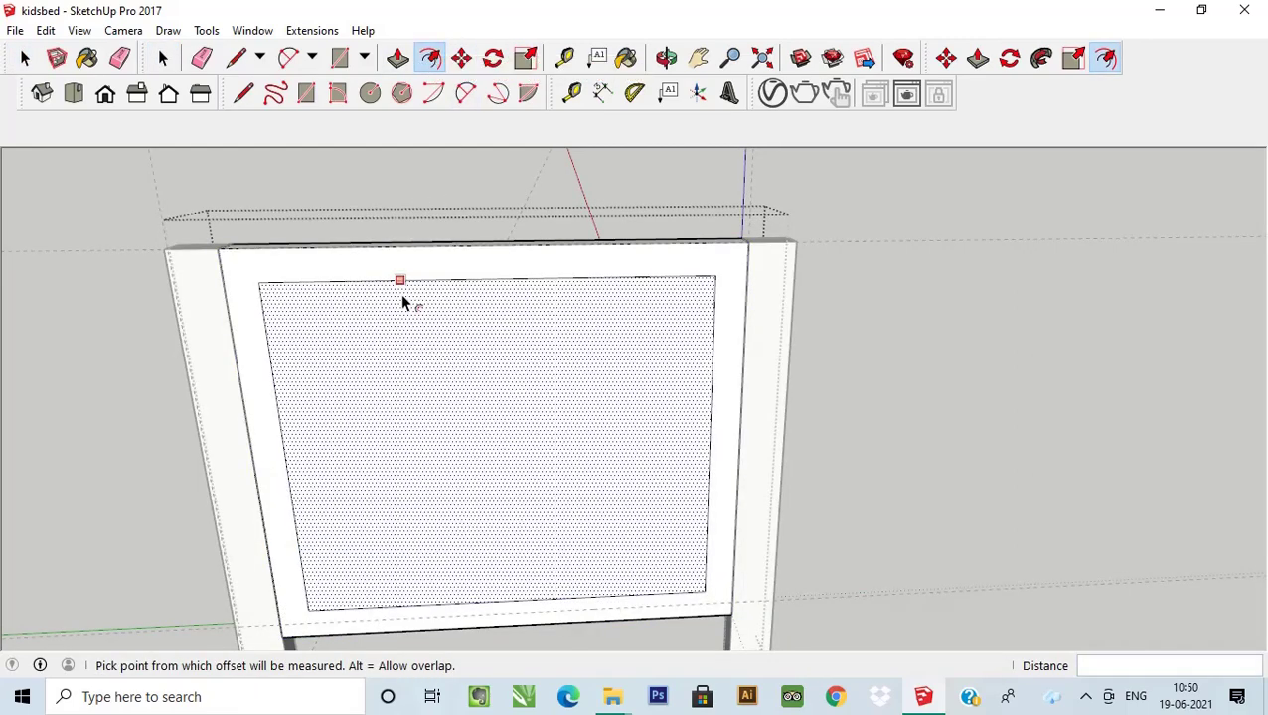
click(401, 293)
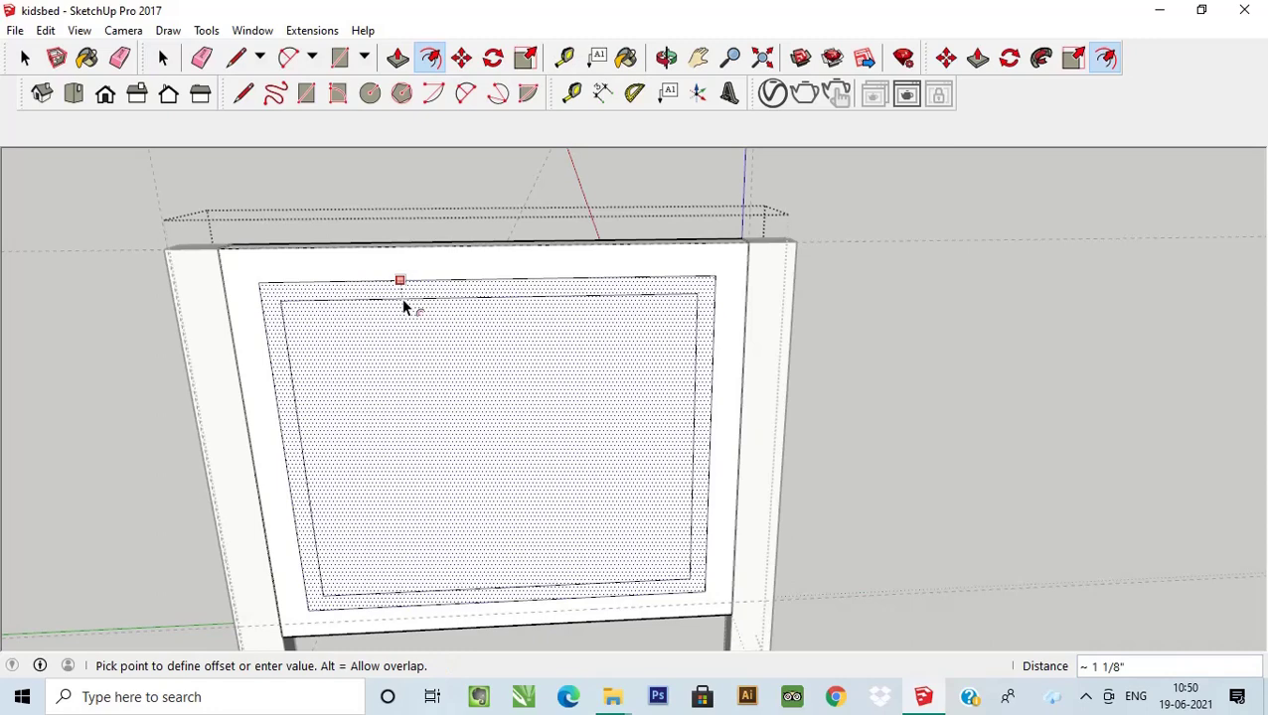
key(Return)
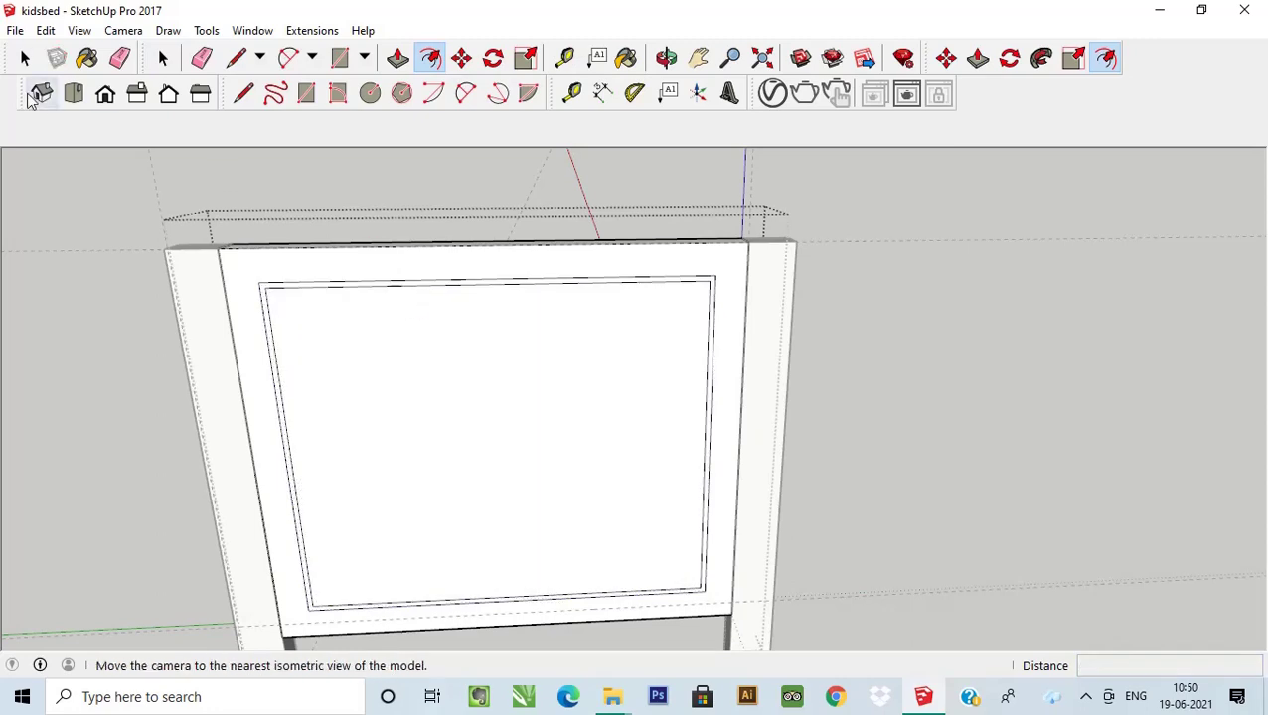
Push the first thin border strip of the footboard inset in by 1/2".
click(25, 62)
scroll(308, 283, up, 2)
scroll(323, 314, up, 2)
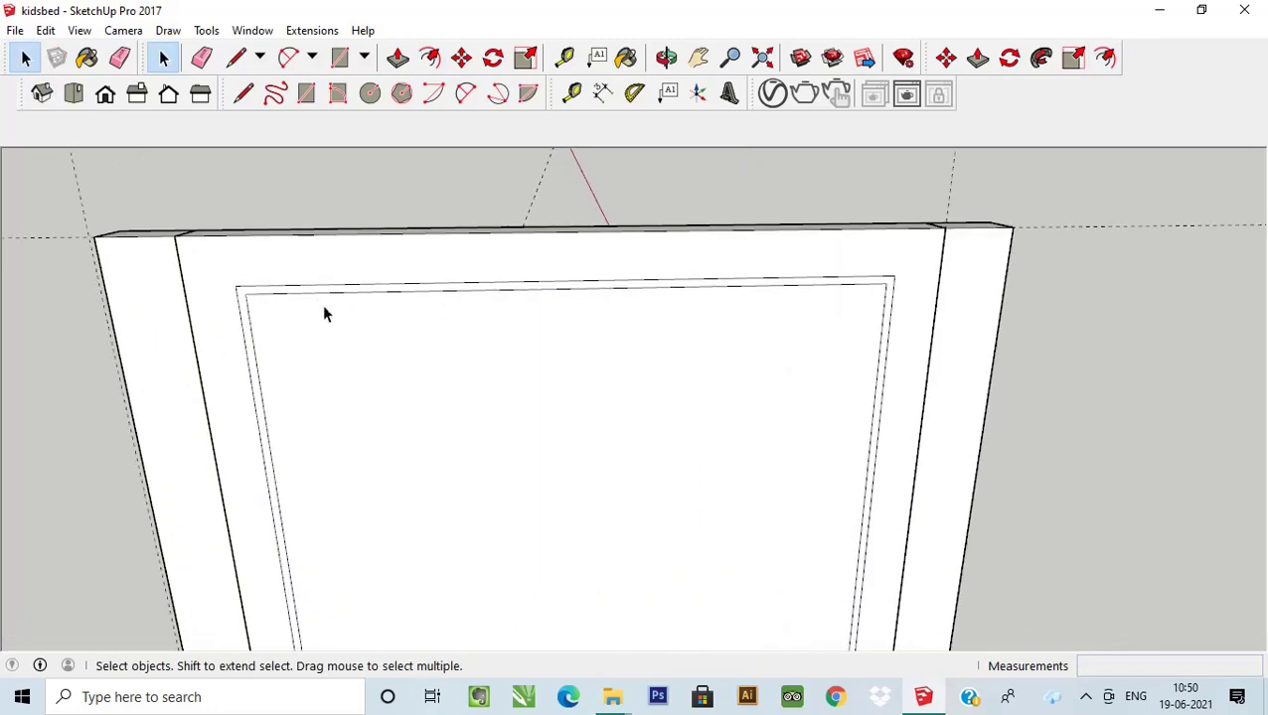
scroll(394, 367, down, 3)
mouse_move(393, 368)
middle_down()
mouse_move(380, 403)
mouse_move(331, 325)
middle_up()
scroll(283, 283, up, 3)
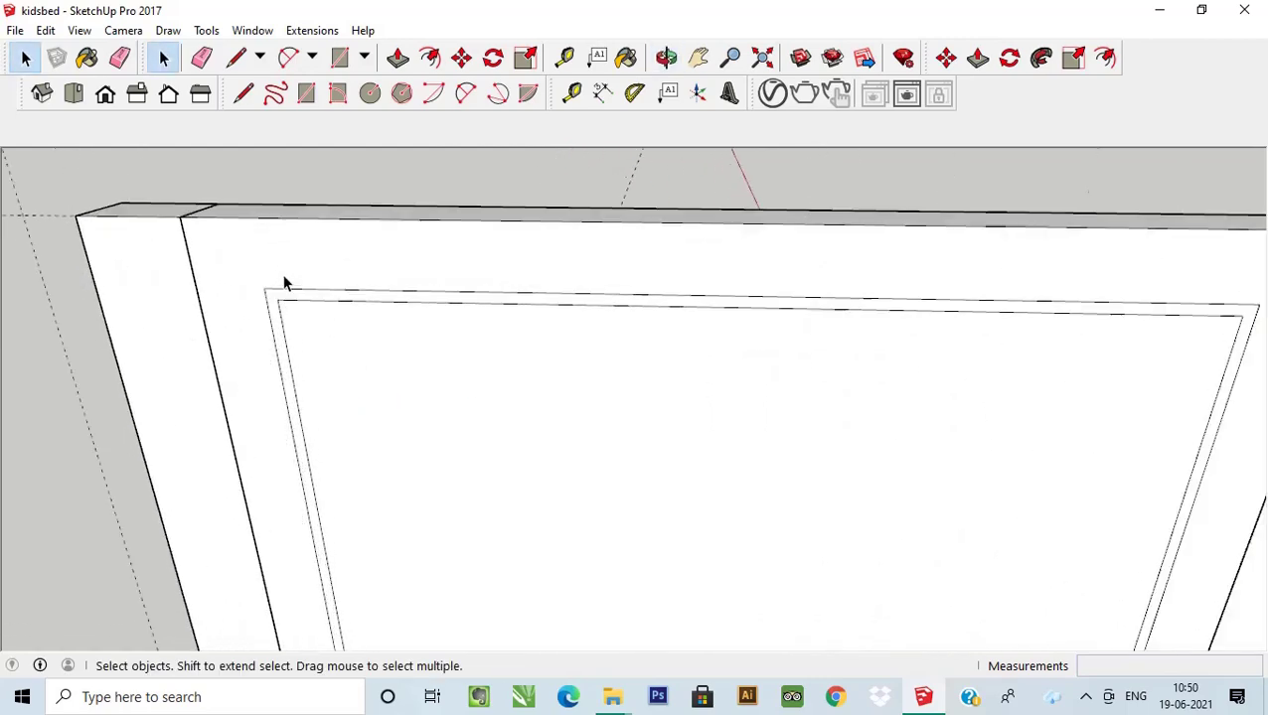
scroll(297, 325, up, 2)
click(295, 316)
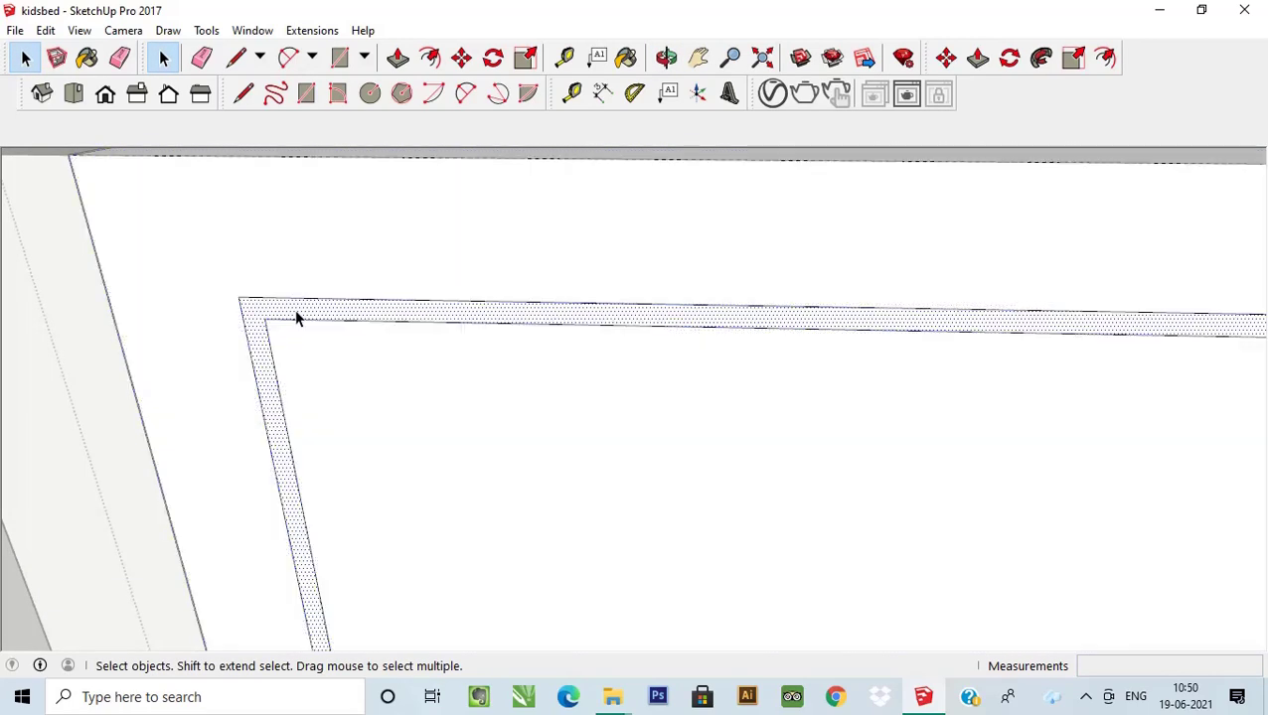
click(397, 58)
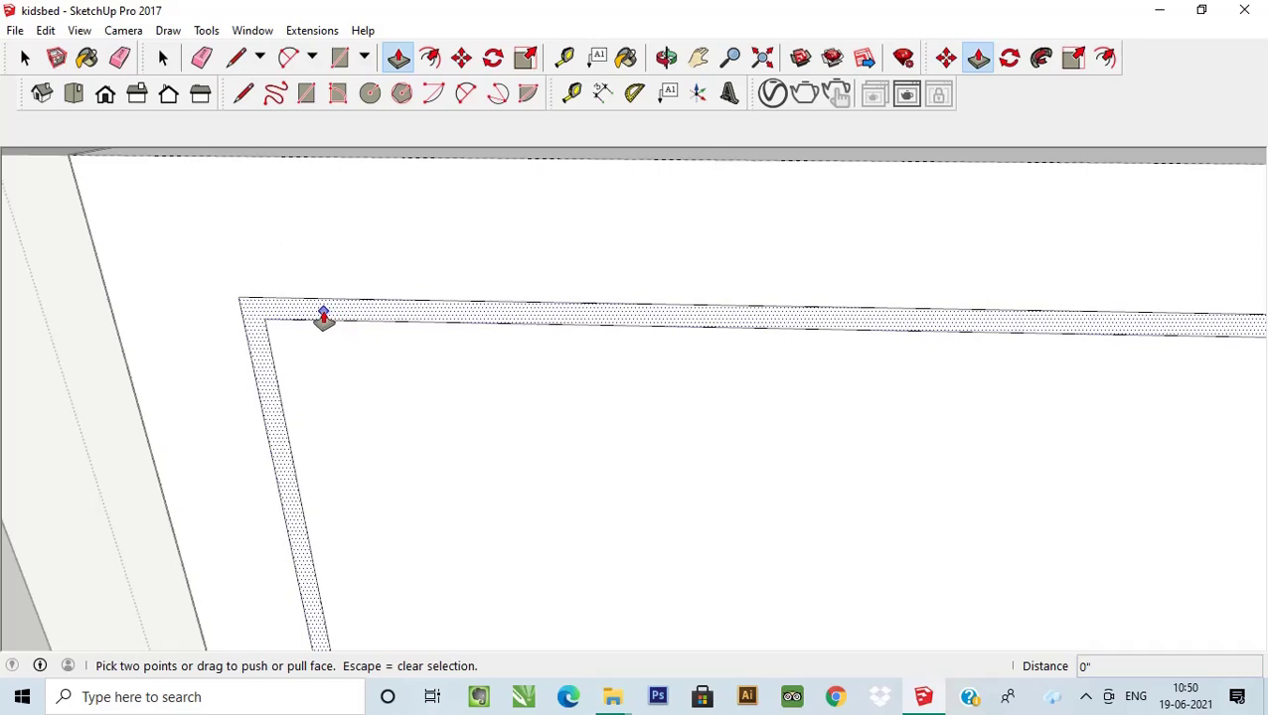
click(342, 316)
text(1/2)
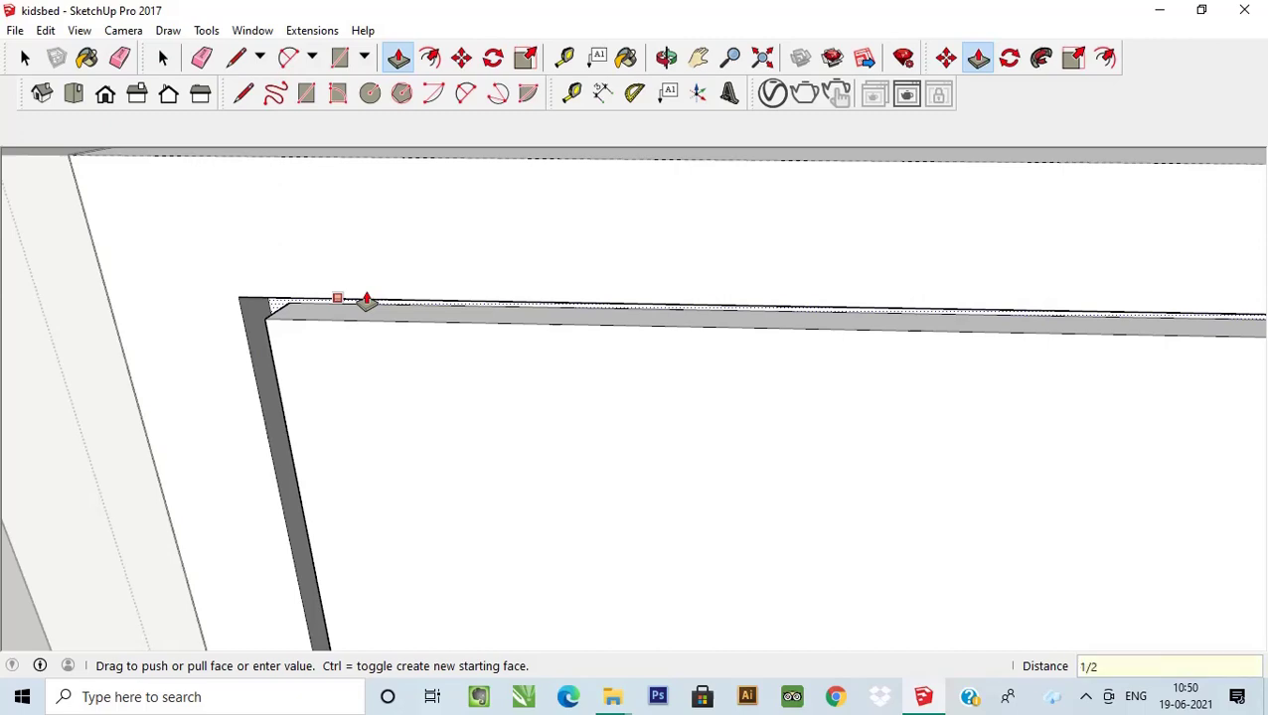
text(")
key(Return)
Push the frame strip between the inset outlines into the panel, then orbit to face it.
click(25, 58)
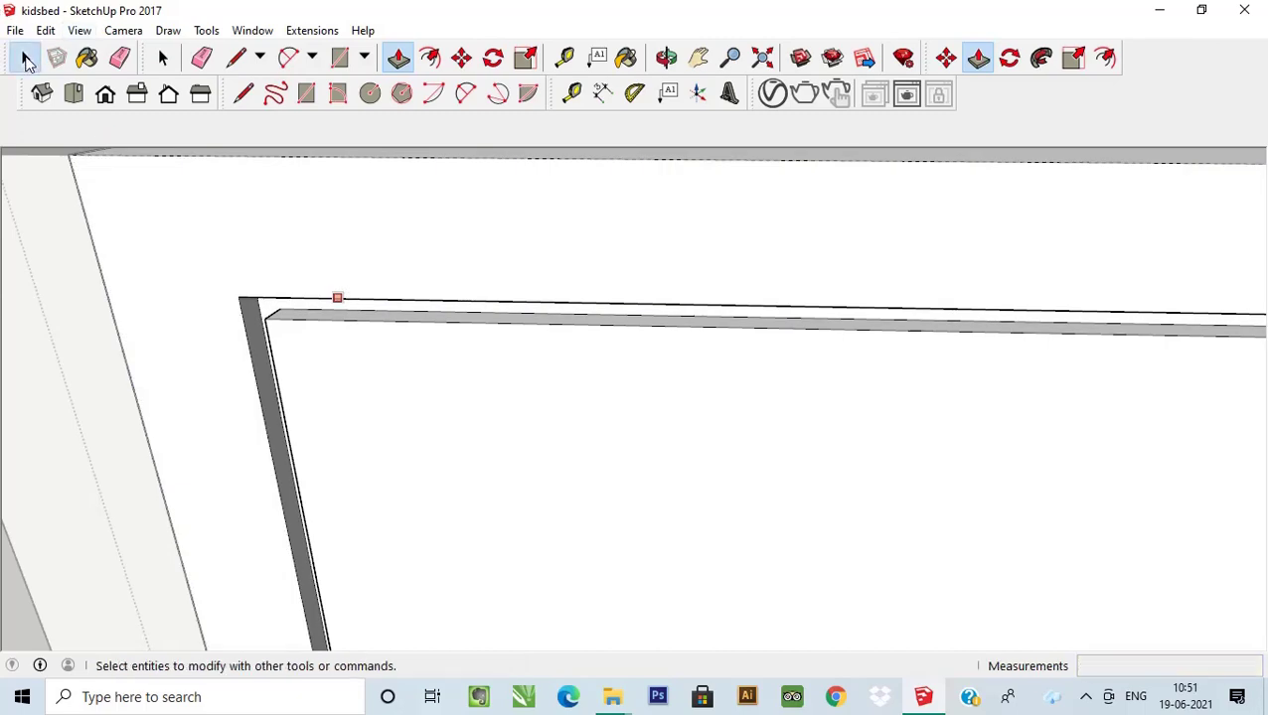
scroll(240, 361, down, 3)
mouse_move(241, 361)
middle_down()
mouse_move(354, 270)
mouse_move(233, 337)
middle_up()
scroll(232, 333, up, 2)
scroll(232, 325, up, 1)
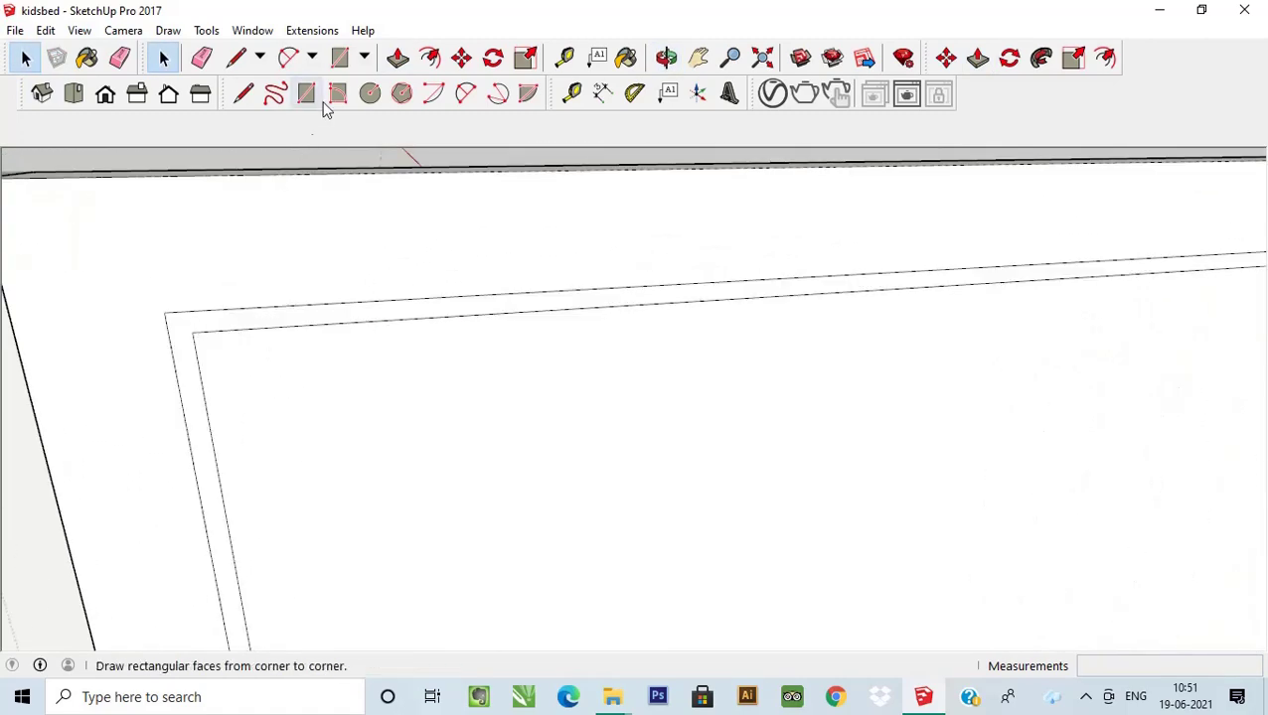
click(184, 334)
click(395, 57)
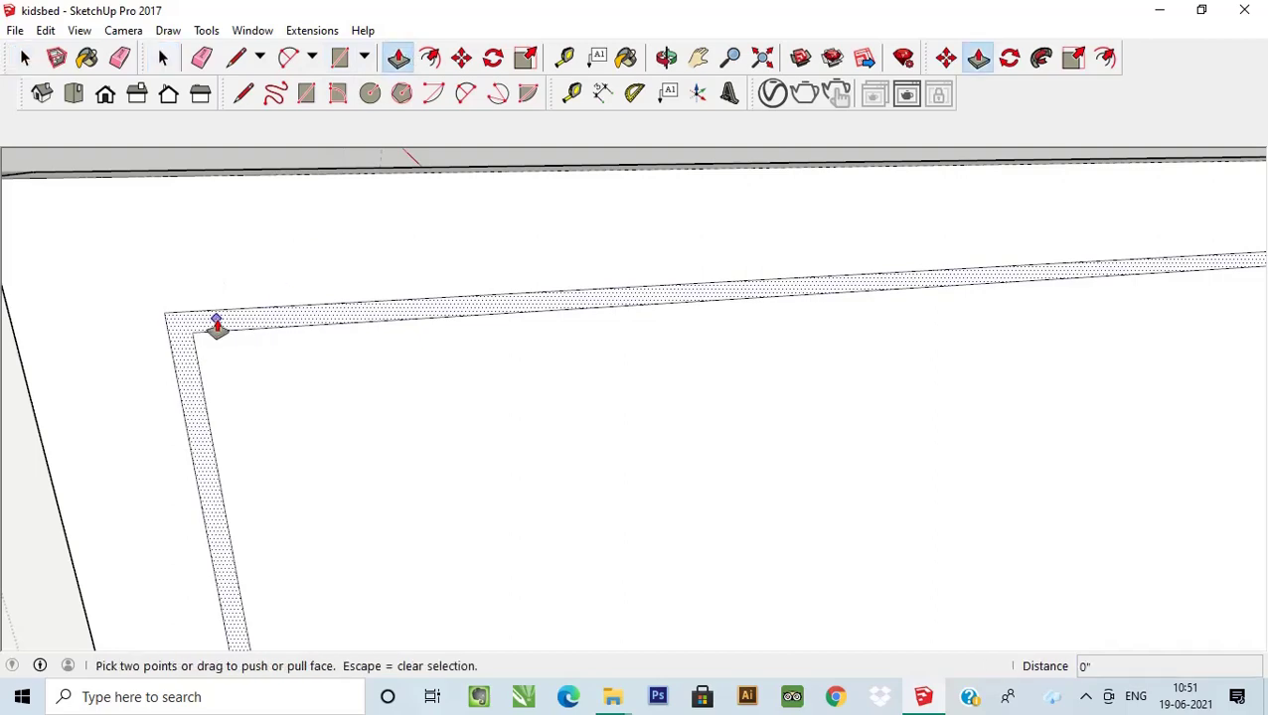
drag(218, 325, 188, 323)
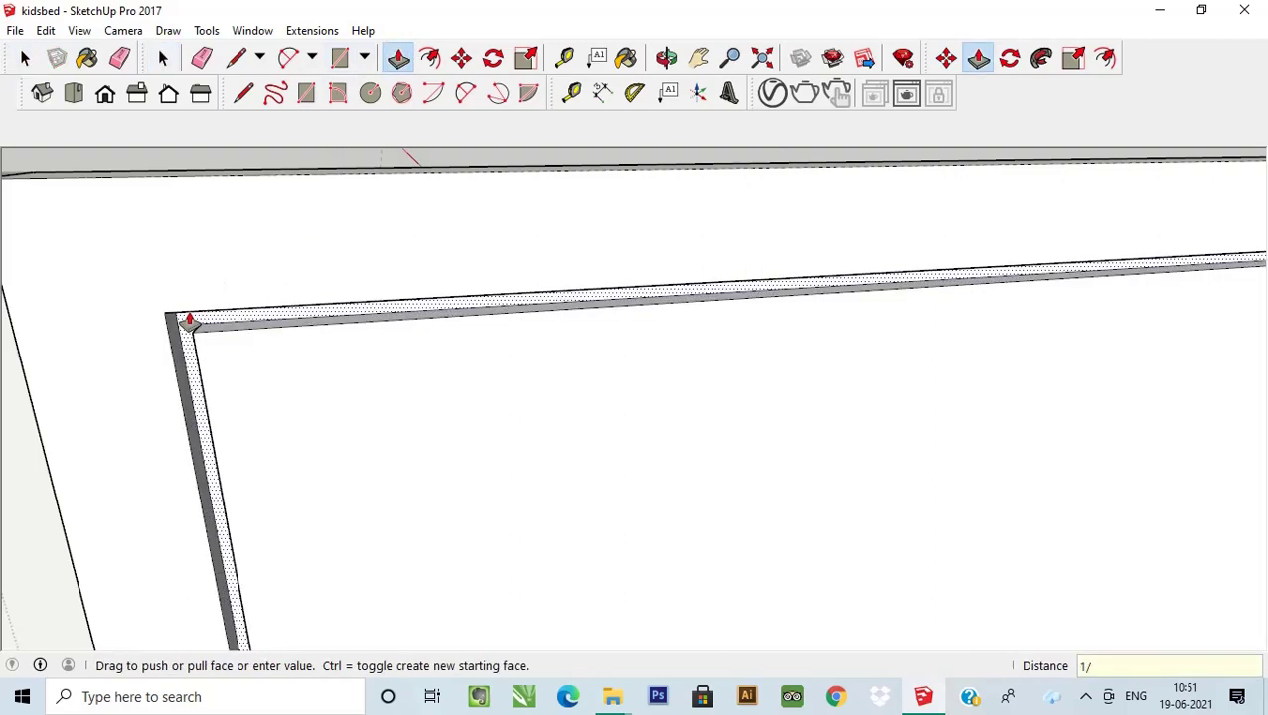
click(189, 320)
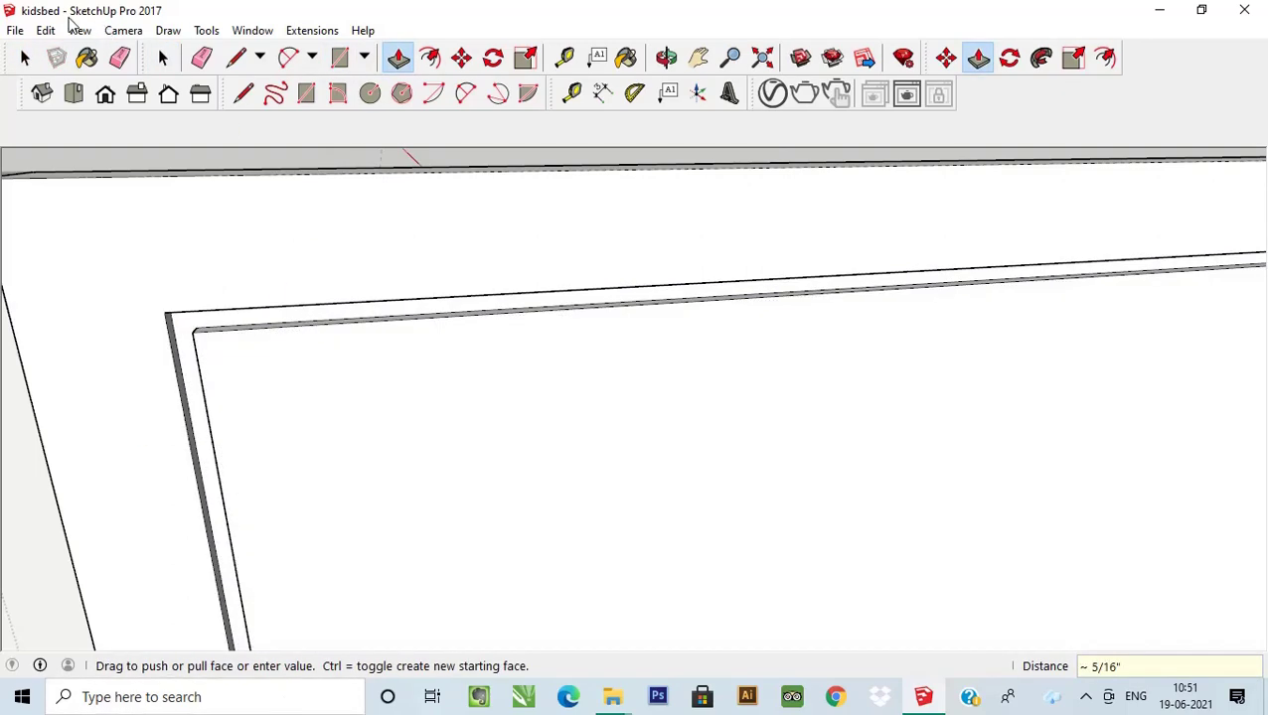
click(25, 58)
scroll(472, 316, down, 3)
scroll(472, 316, down, 3)
mouse_move(831, 407)
middle_down()
mouse_move(650, 448)
mouse_move(645, 413)
middle_up()
Place a horizontal guide across the inset panel, measured from its top edge.
scroll(698, 408, up, 2)
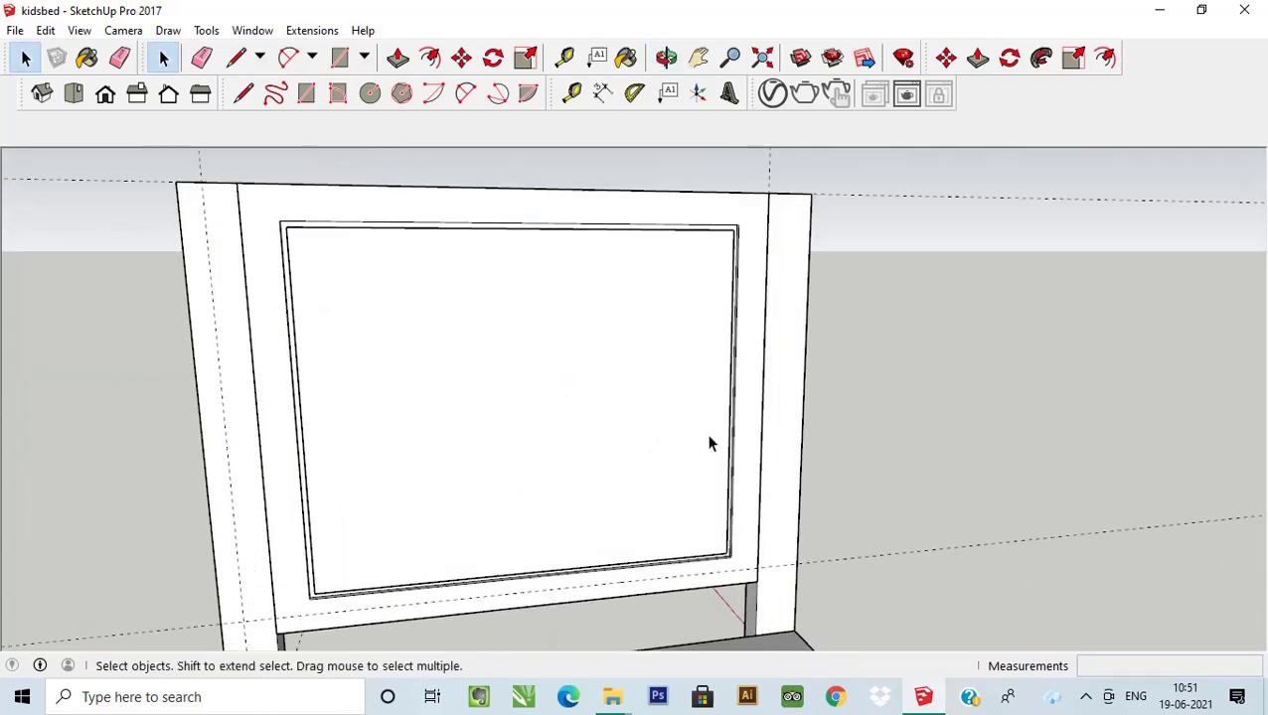
middle_drag(707, 444, 636, 398)
key(t)
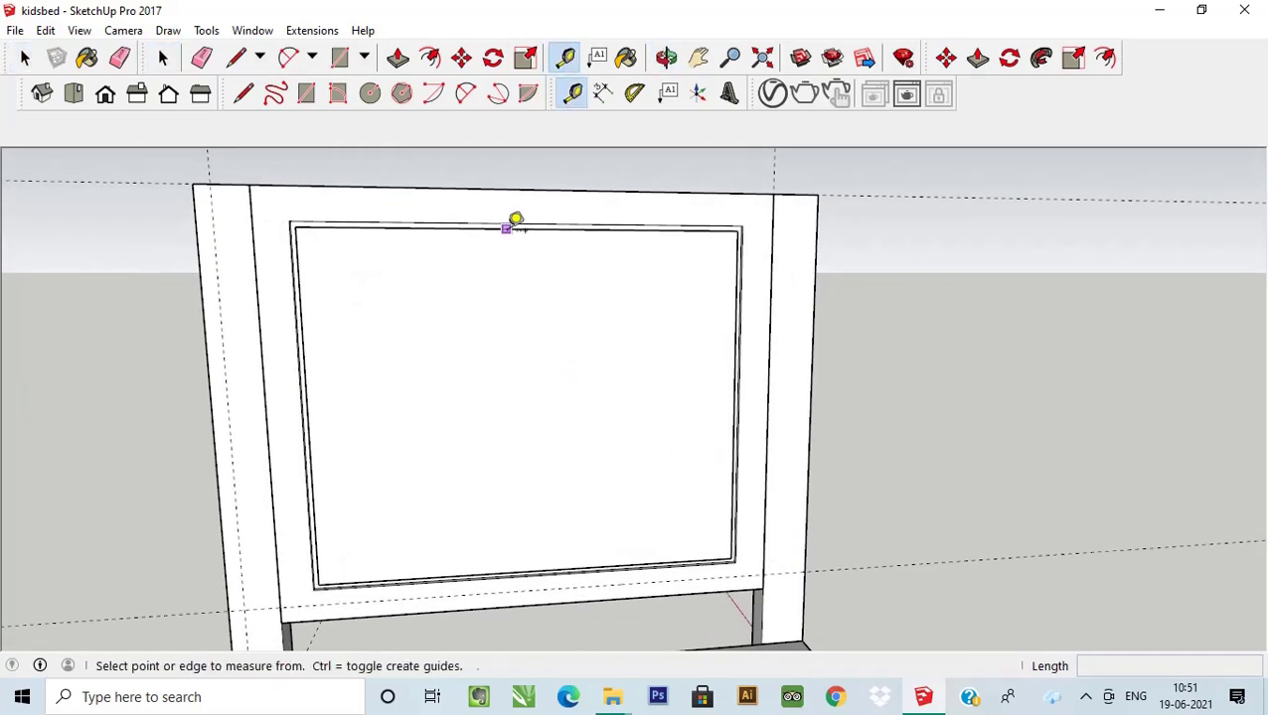
click(507, 228)
click(307, 410)
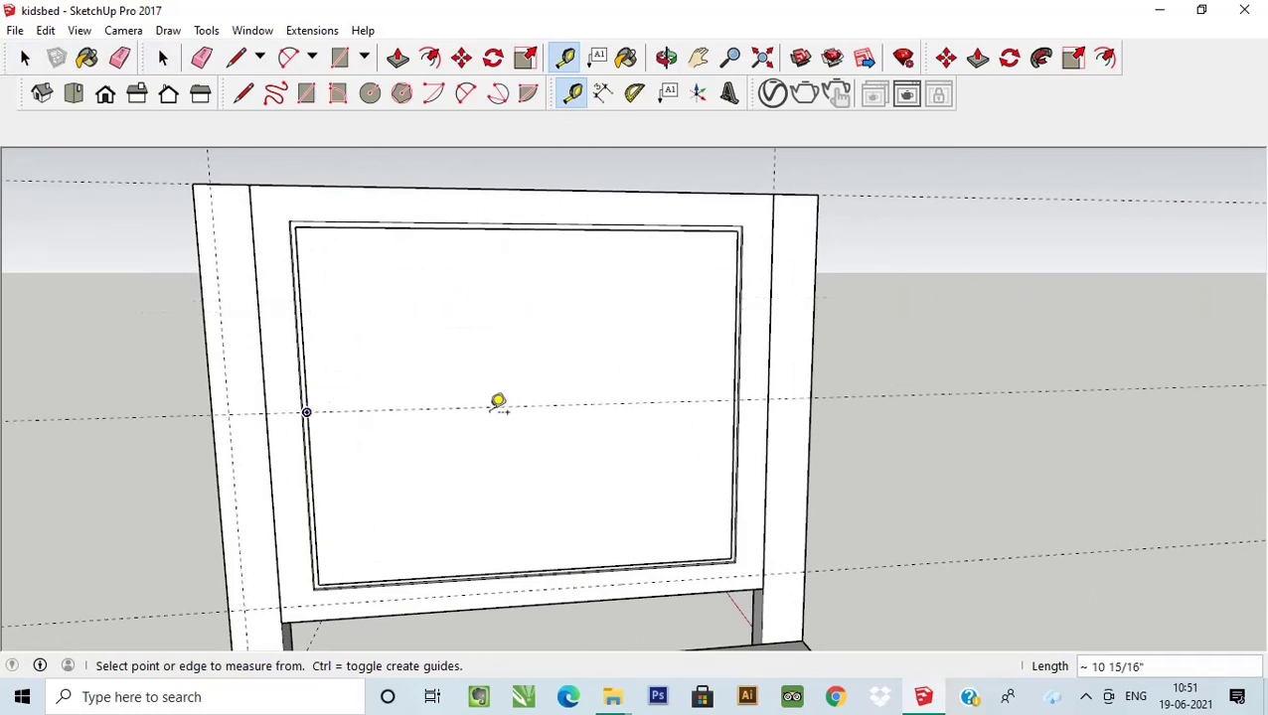
Draw a trial thin strip across the inset panel.
click(338, 57)
scroll(298, 385, up, 2)
click(299, 399)
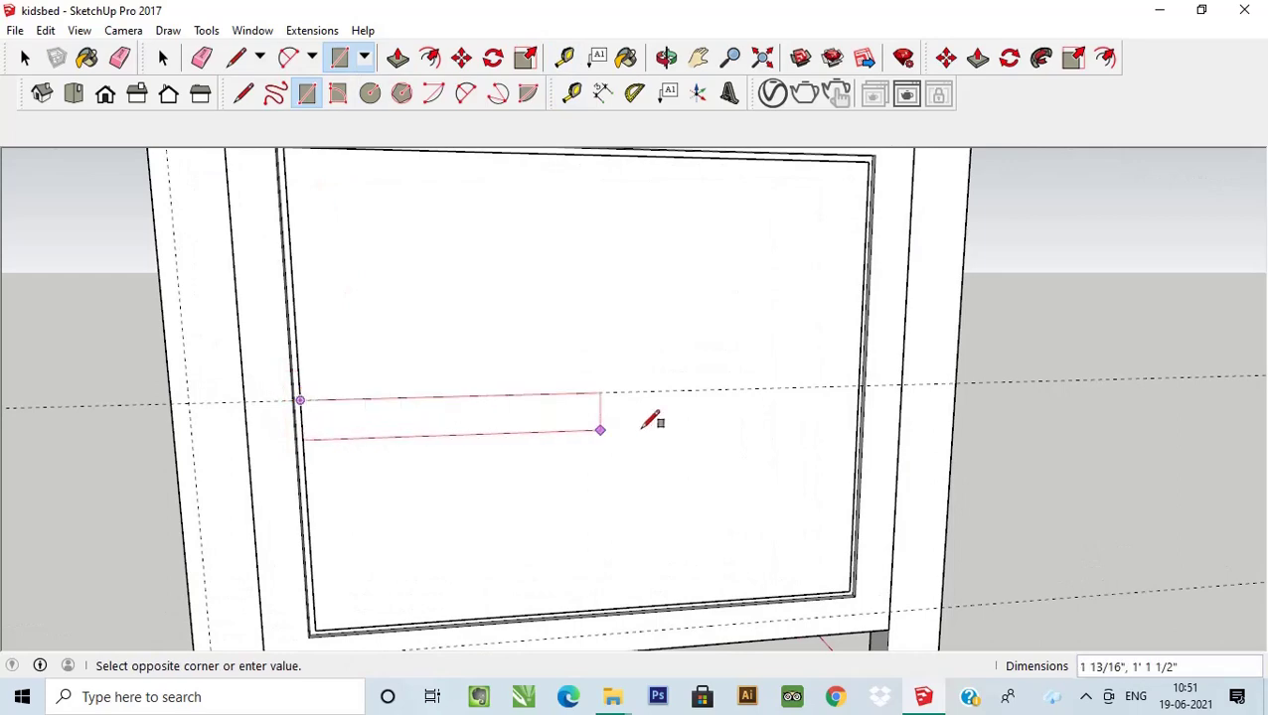
click(863, 389)
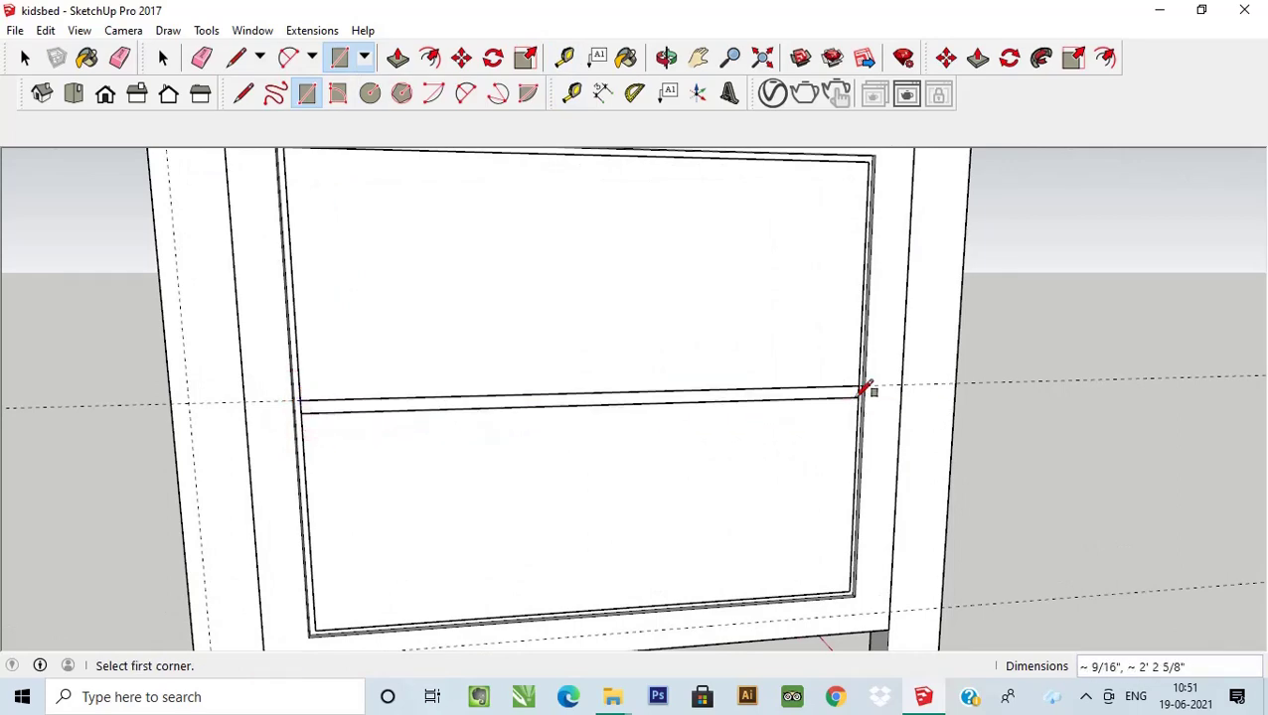
scroll(674, 397, down, 2)
scroll(604, 398, down, 1)
scroll(604, 397, up, 2)
Select the trial strip with its edges and delete it.
key(space)
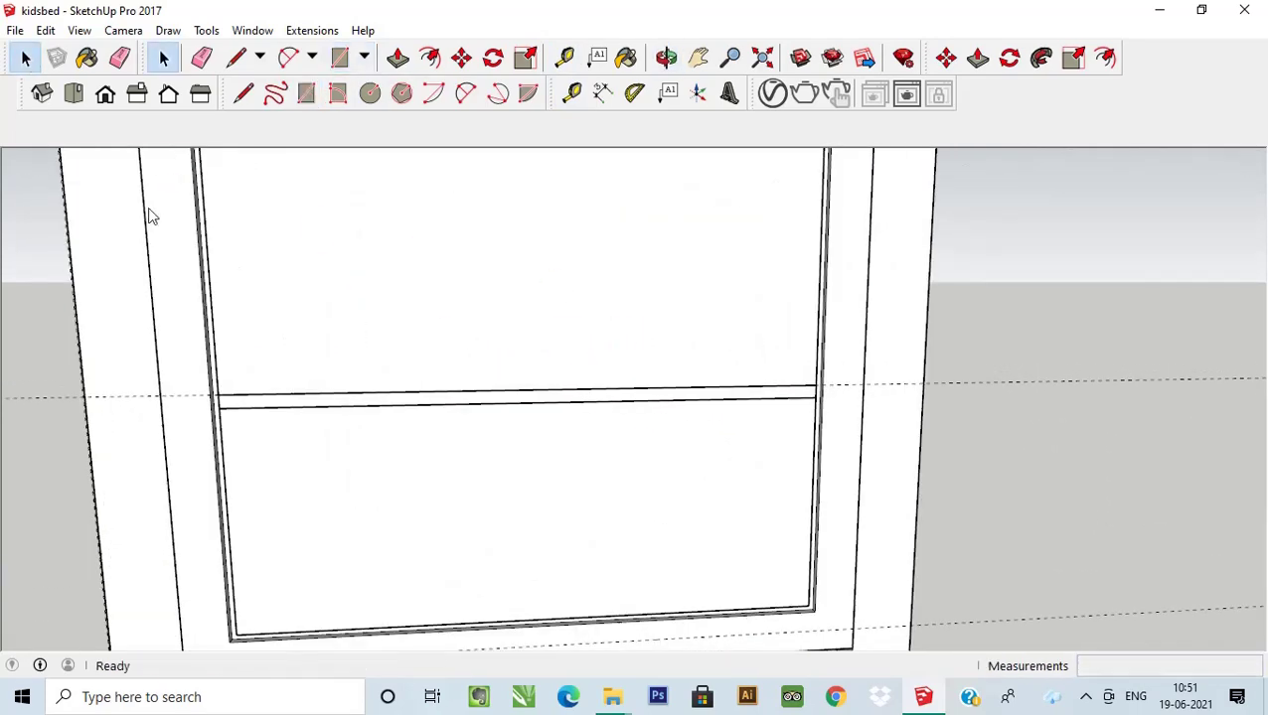
click(398, 399)
double_click(399, 398)
scroll(473, 383, down, 1)
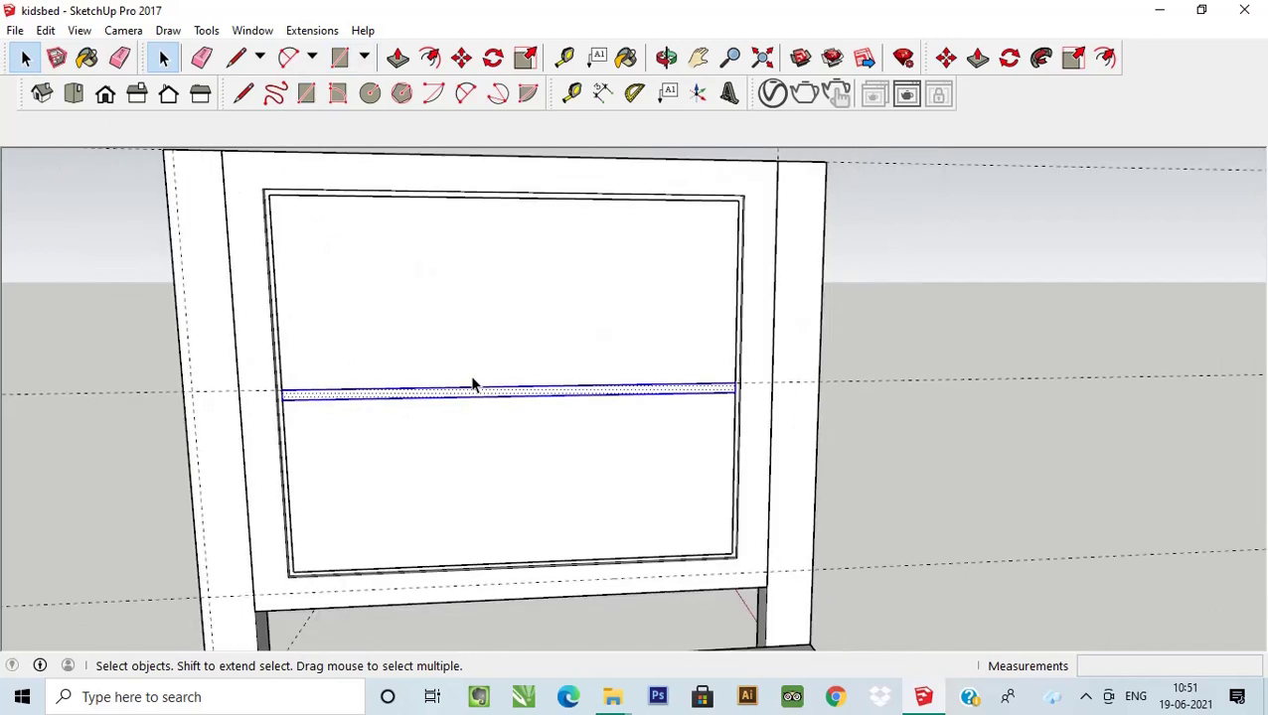
scroll(581, 374, up, 1)
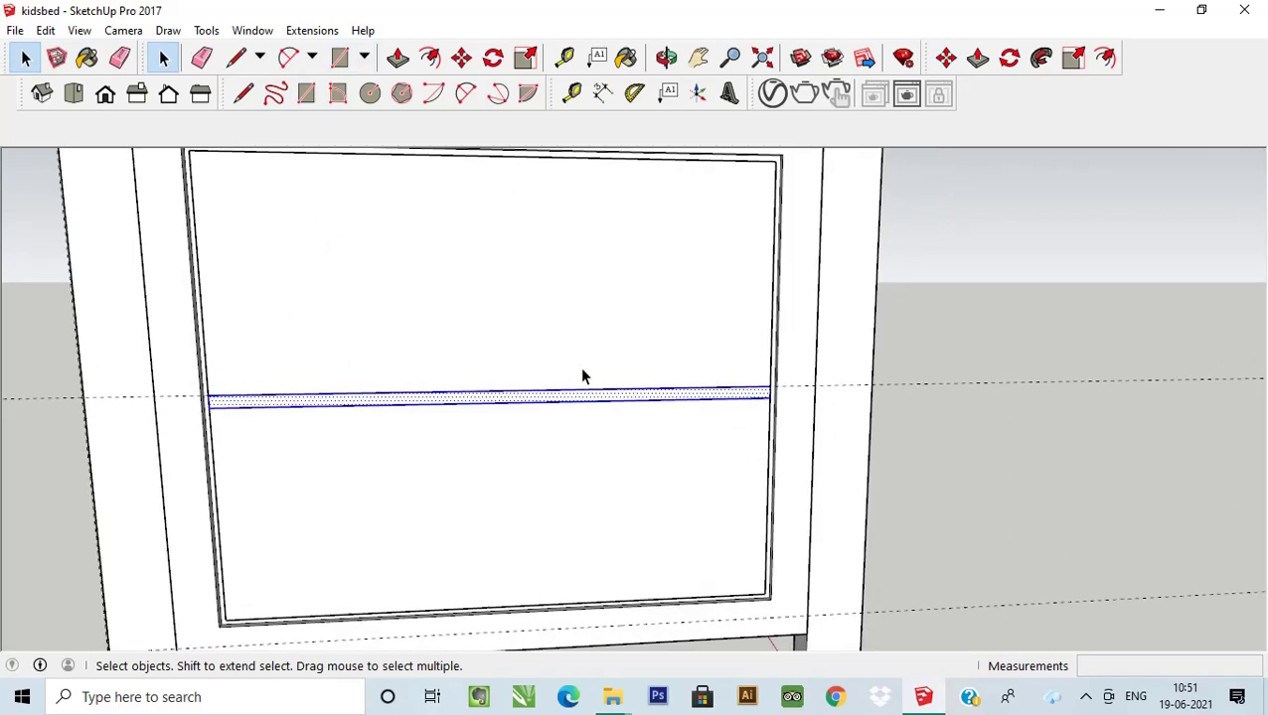
key(Delete)
Redraw the thin rectangle across the inset from its left edge to its right edge.
double_click(643, 387)
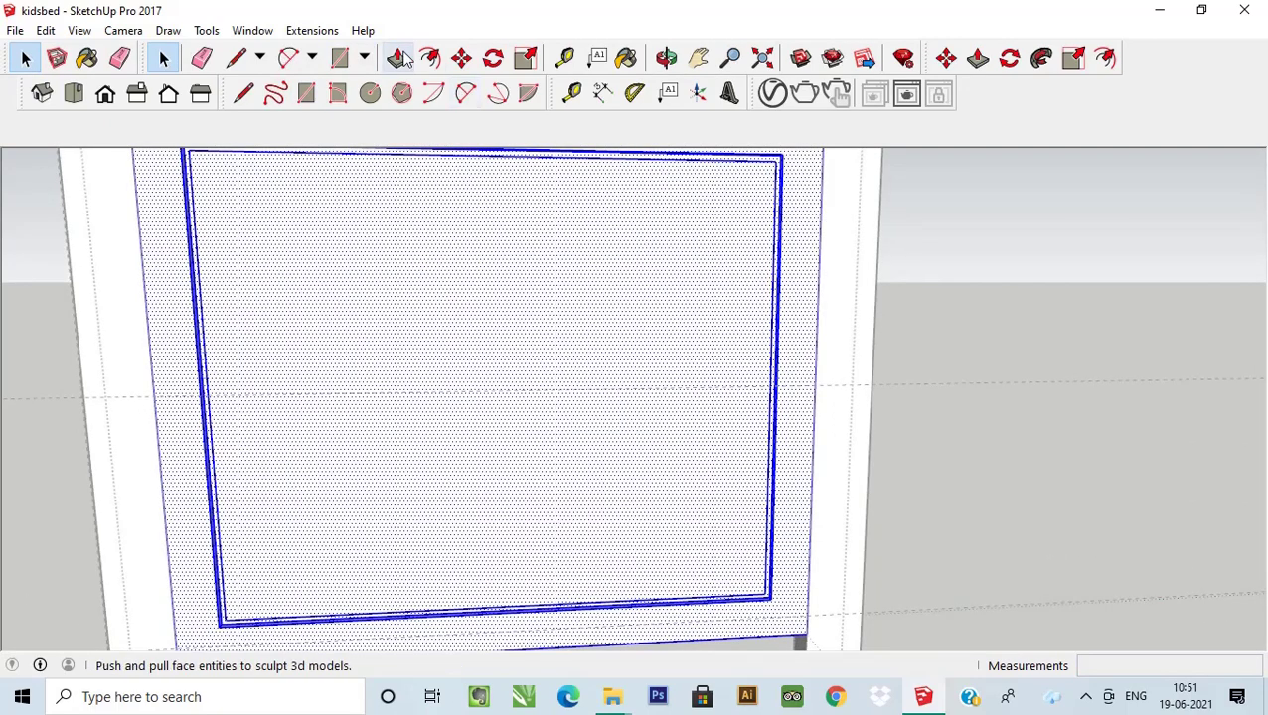
click(306, 93)
scroll(220, 383, up, 3)
click(202, 387)
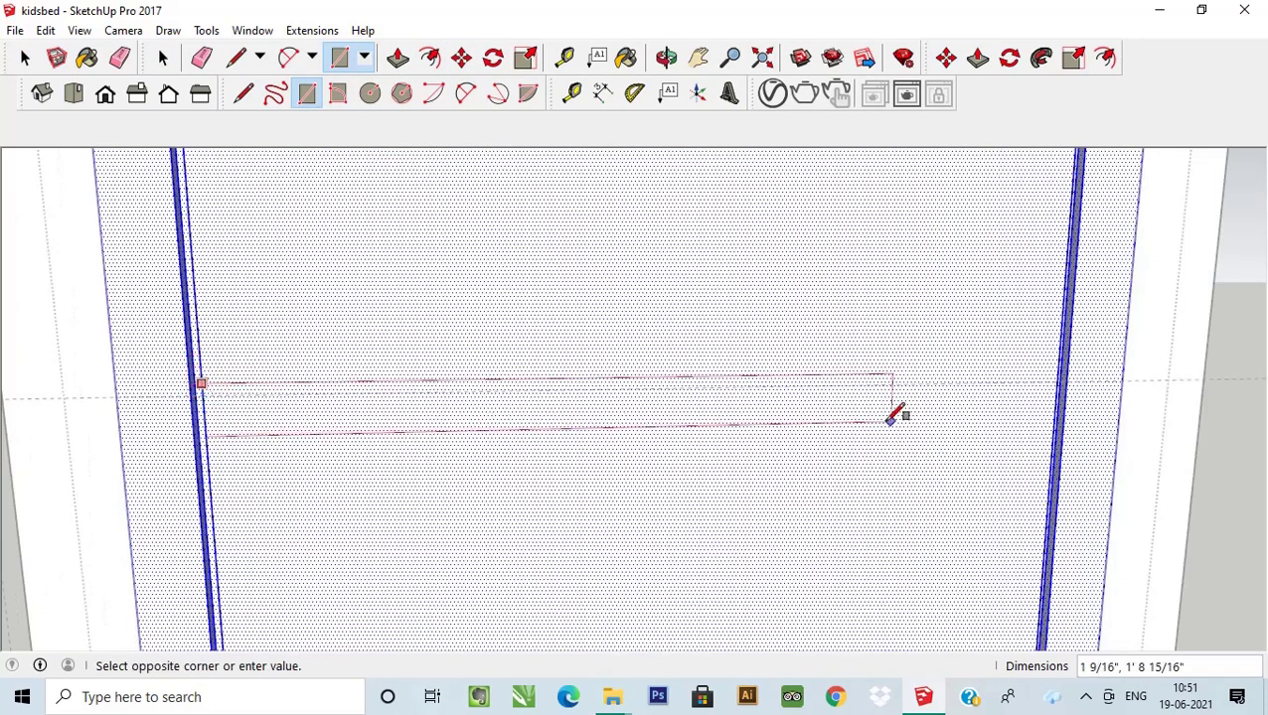
click(1051, 382)
scroll(669, 388, down, 1)
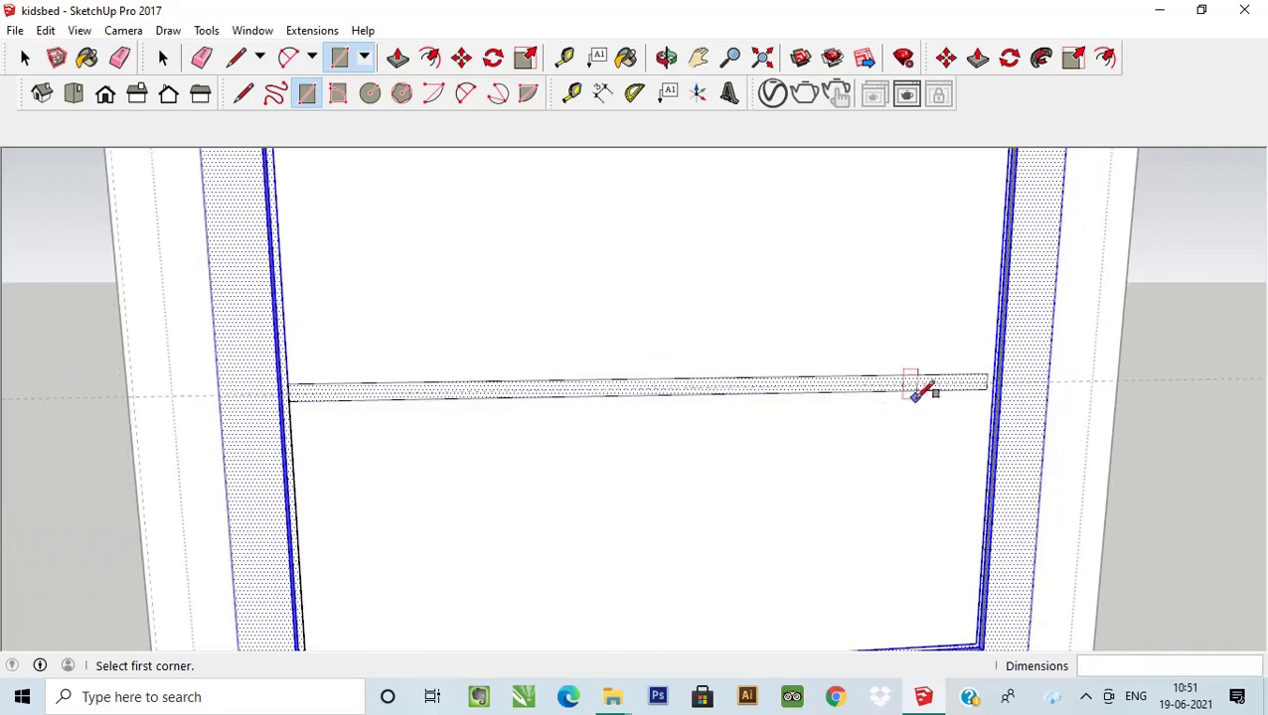
scroll(296, 389, up, 1)
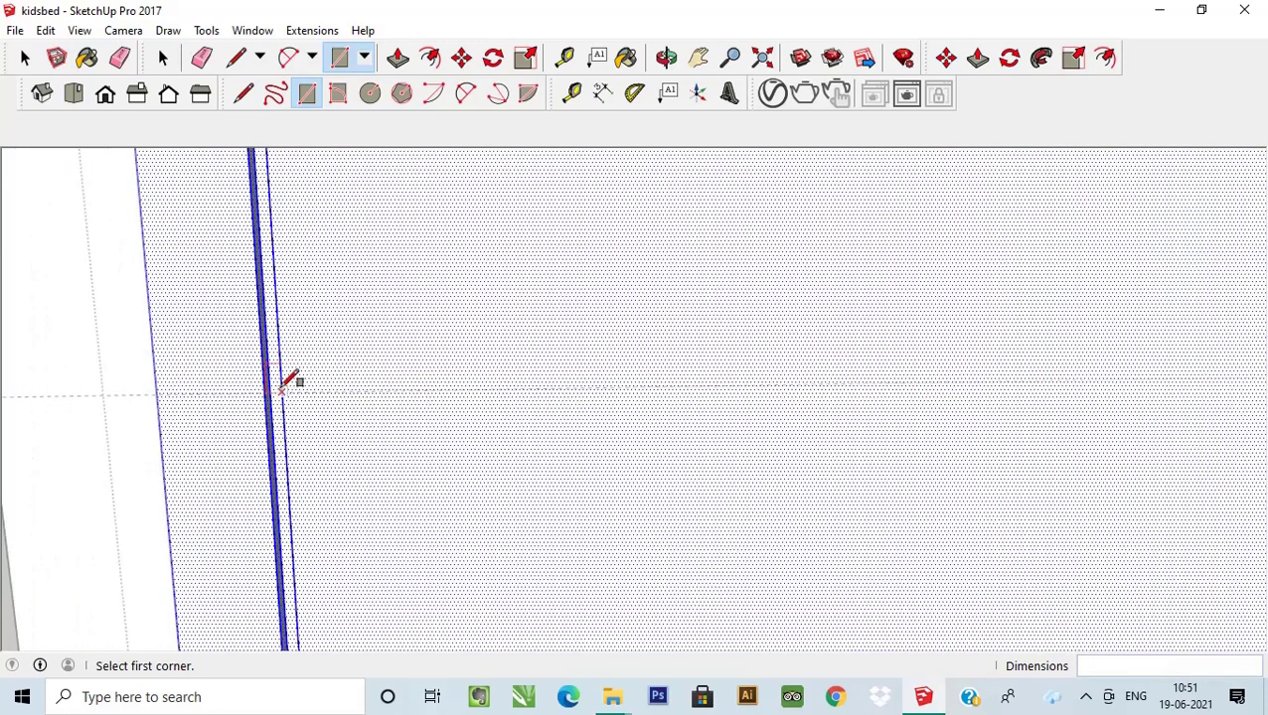
click(285, 397)
scroll(311, 404, down, 1)
scroll(1222, 393, down, 1)
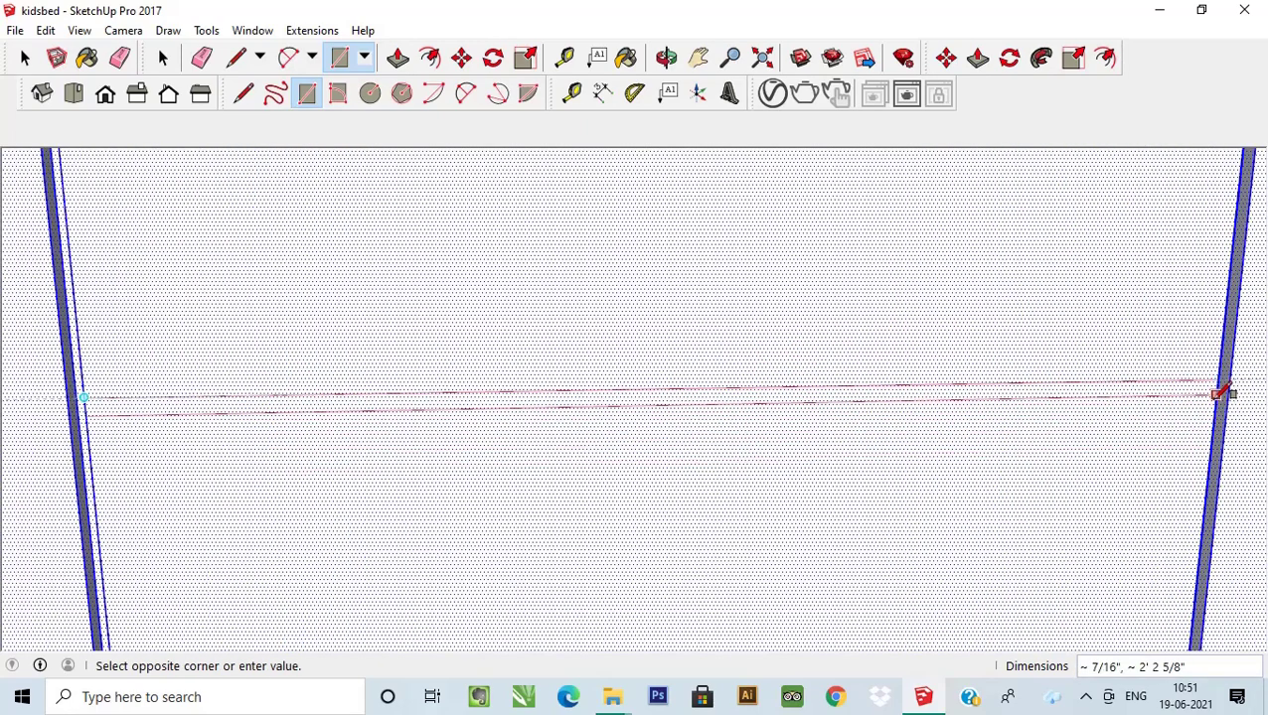
click(1220, 396)
scroll(545, 402, down, 3)
Push/Pull the middle strip out about 5/16" to form a divider bar.
middle_drag(538, 401, 810, 417)
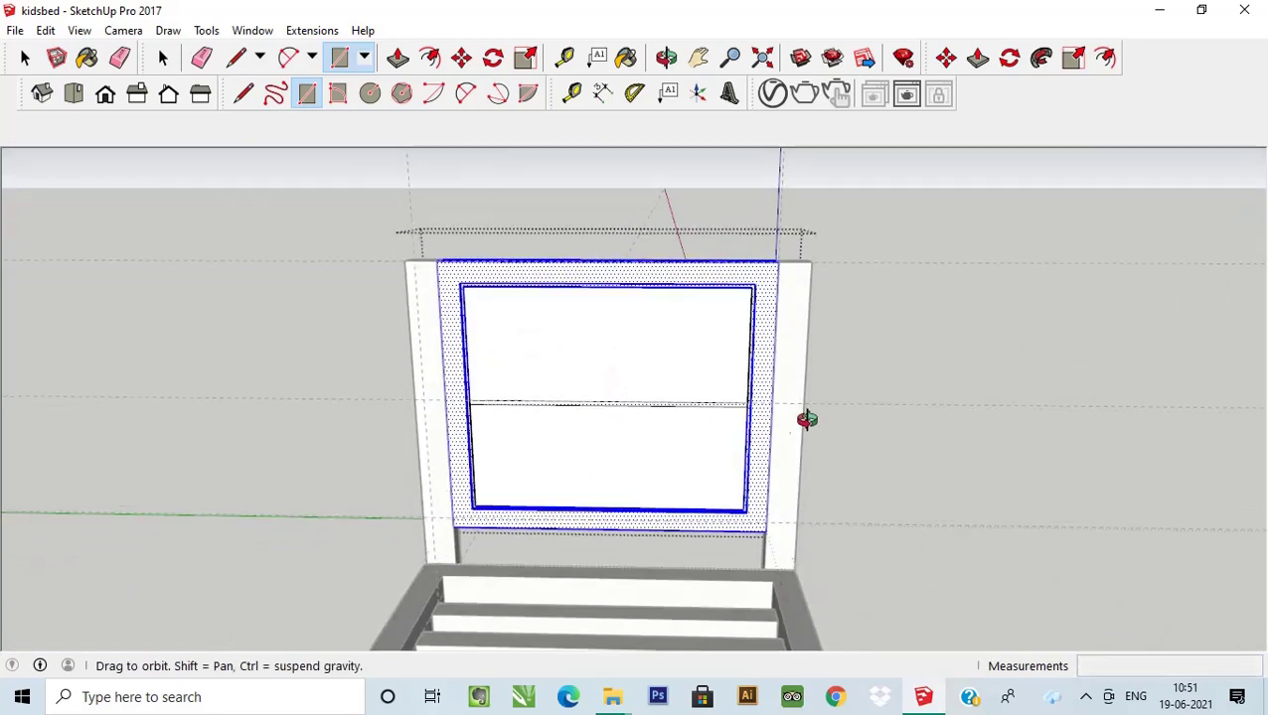
click(398, 58)
scroll(601, 261, up, 1)
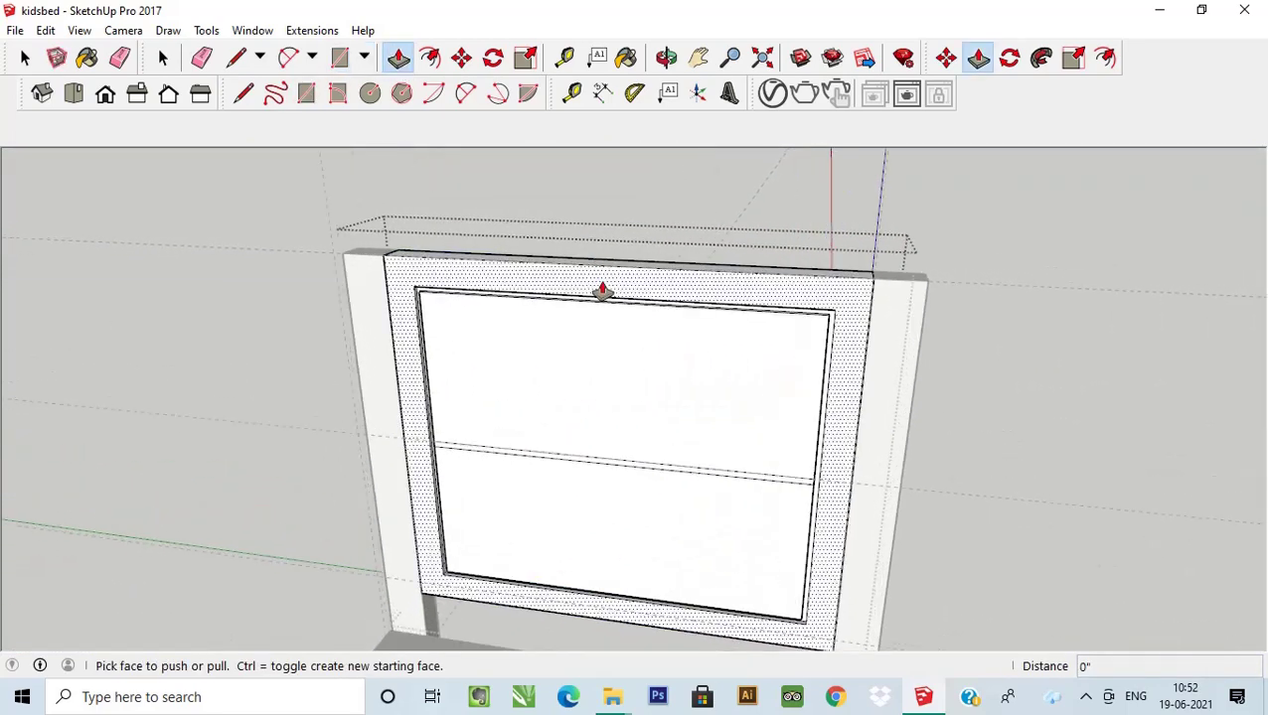
click(646, 466)
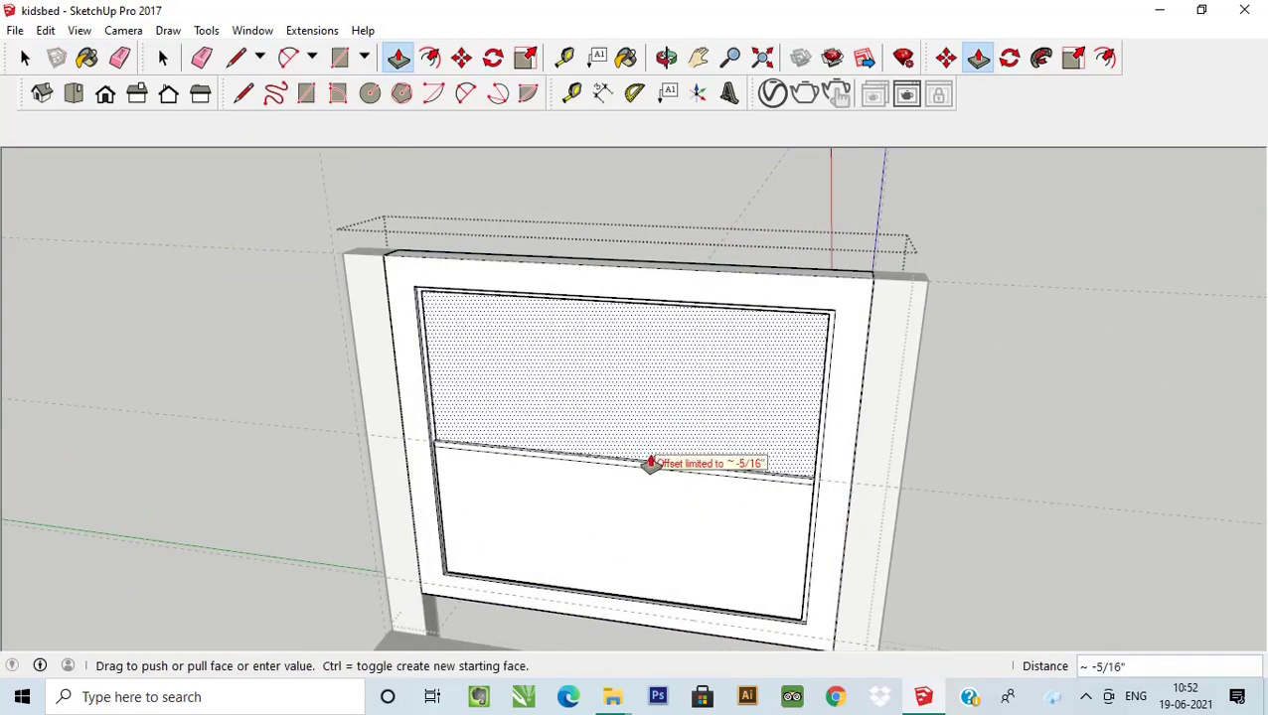
scroll(651, 465, up, 1)
scroll(646, 467, up, 1)
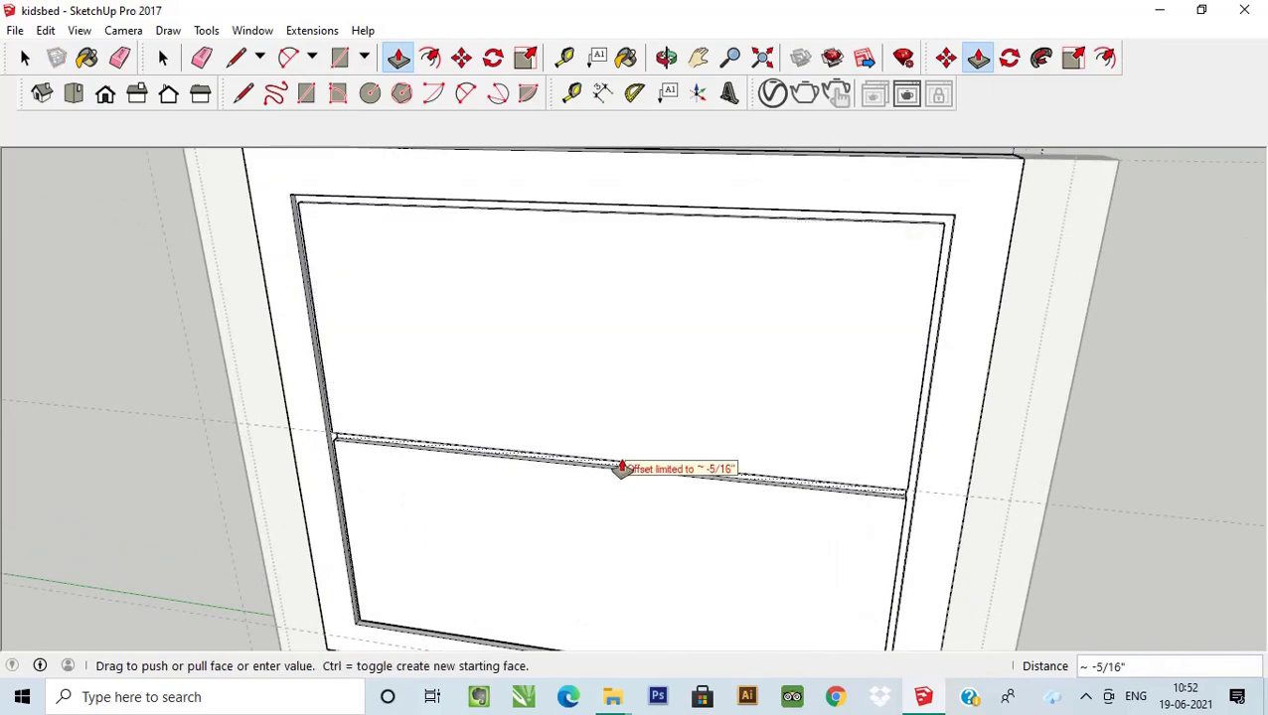
text(1/3)
key(Return)
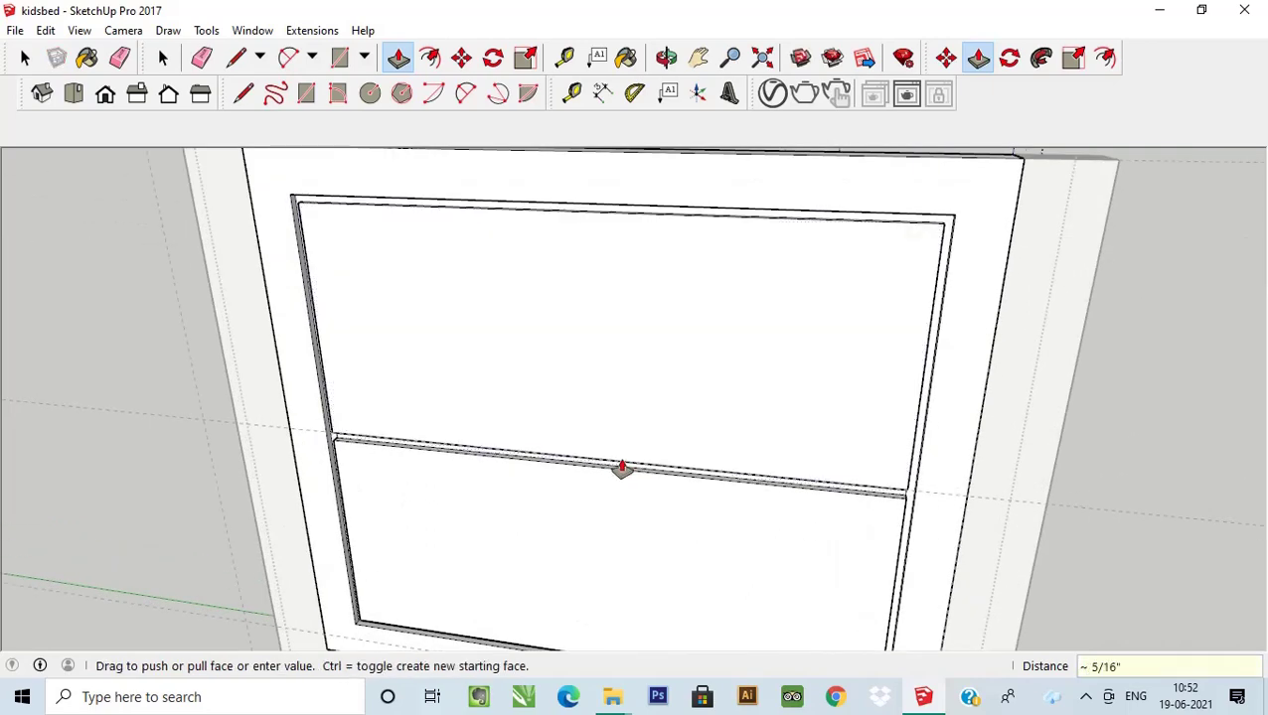
Orbit to a frontal view of the headboard to check the raised divider.
click(25, 57)
mouse_move(133, 300)
middle_down()
mouse_move(438, 360)
mouse_move(597, 241)
mouse_move(827, 388)
mouse_move(547, 327)
middle_up()
scroll(527, 339, down, 2)
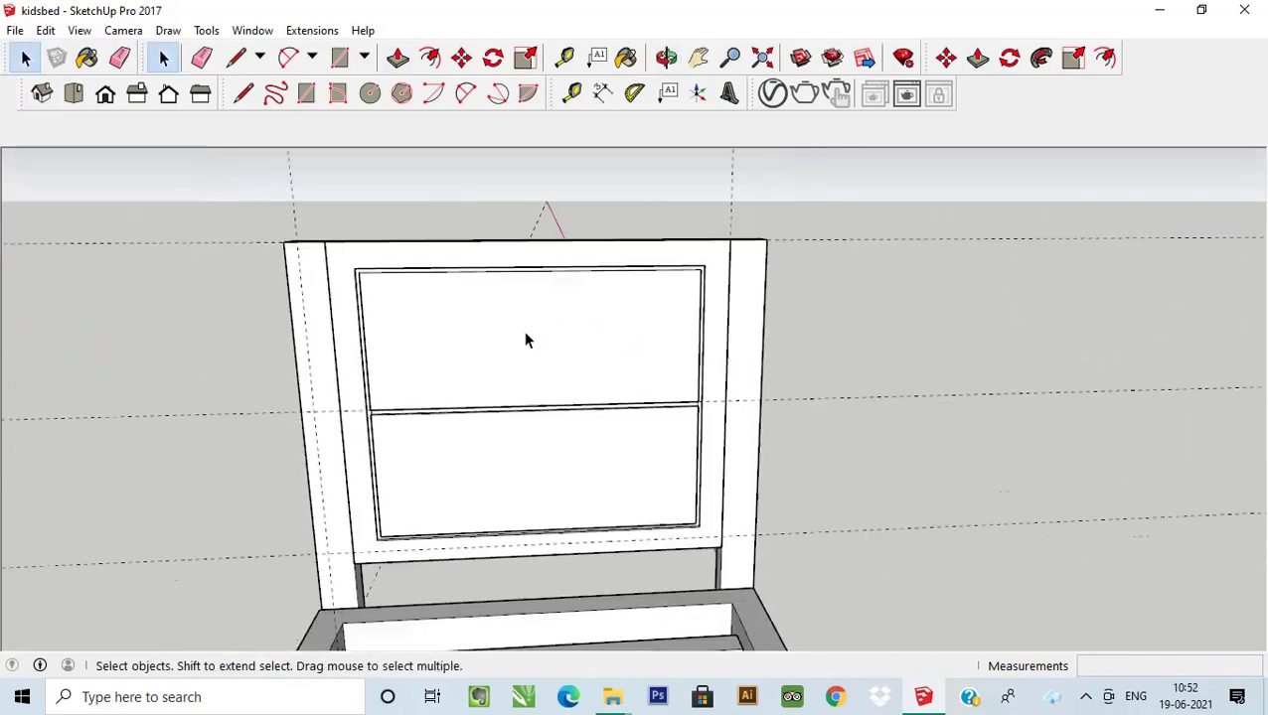
scroll(527, 340, down, 2)
scroll(527, 340, up, 1)
scroll(546, 313, down, 1)
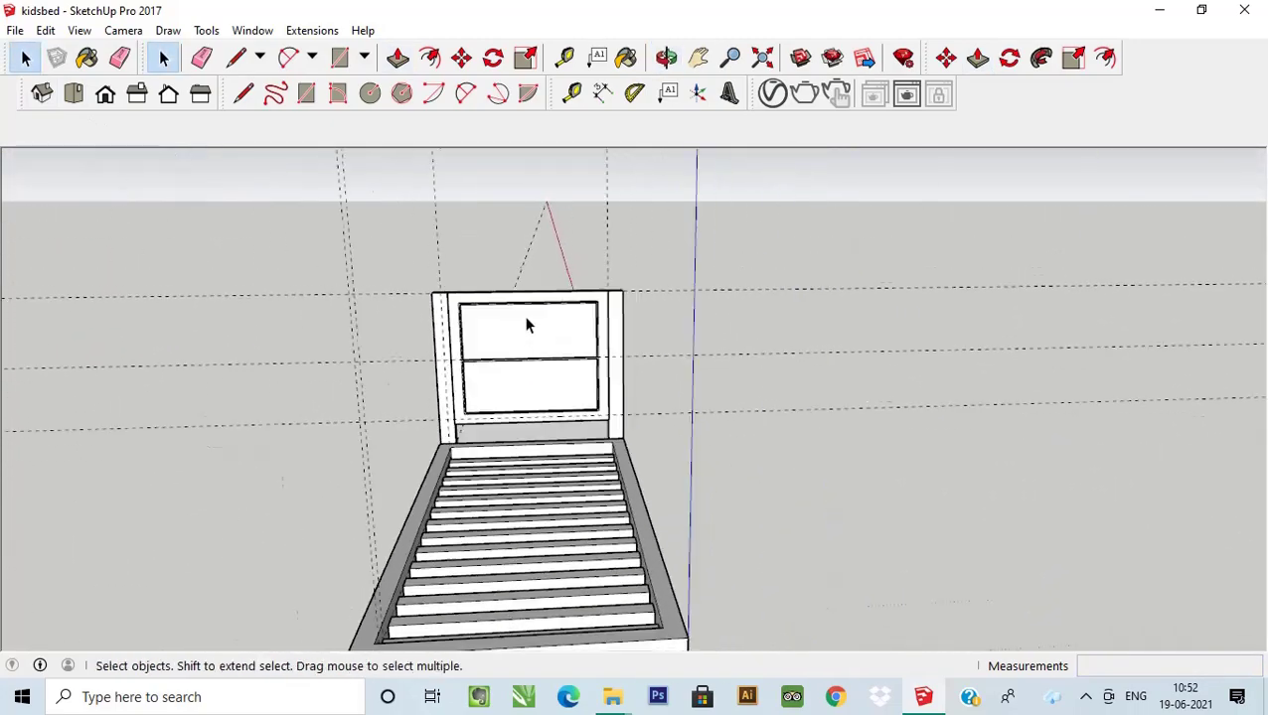
scroll(527, 323, down, 2)
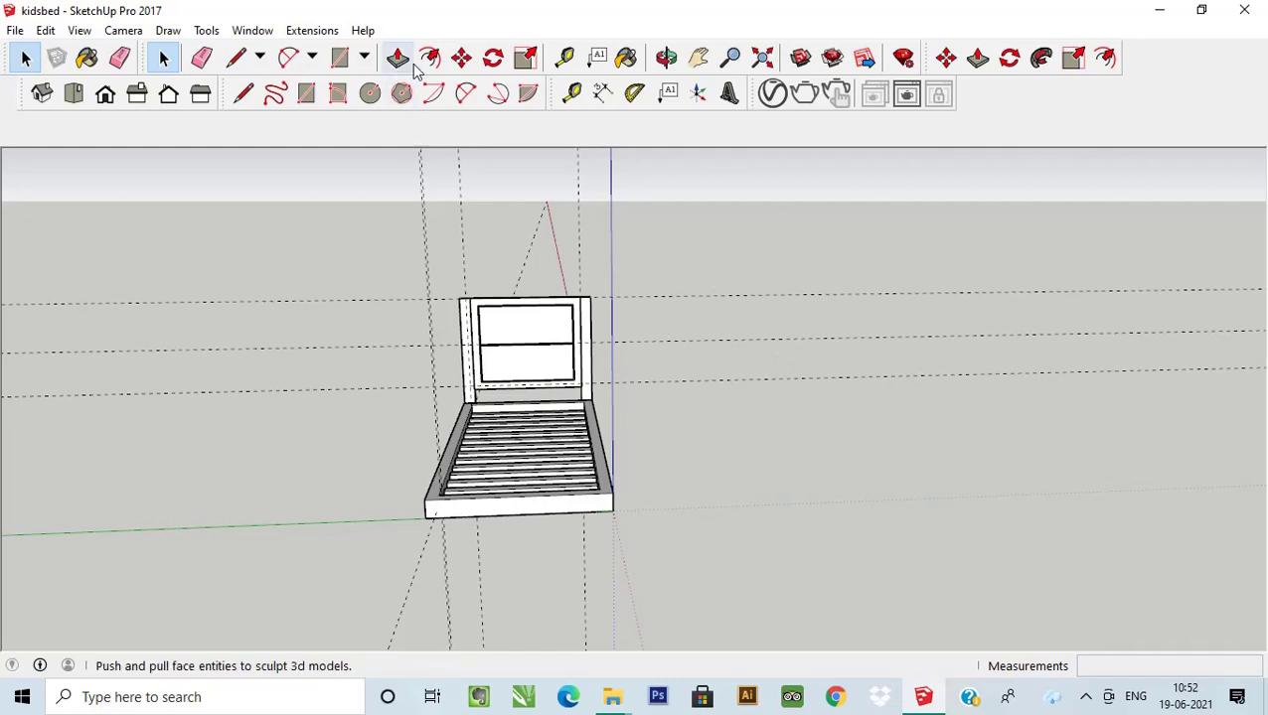
click(202, 58)
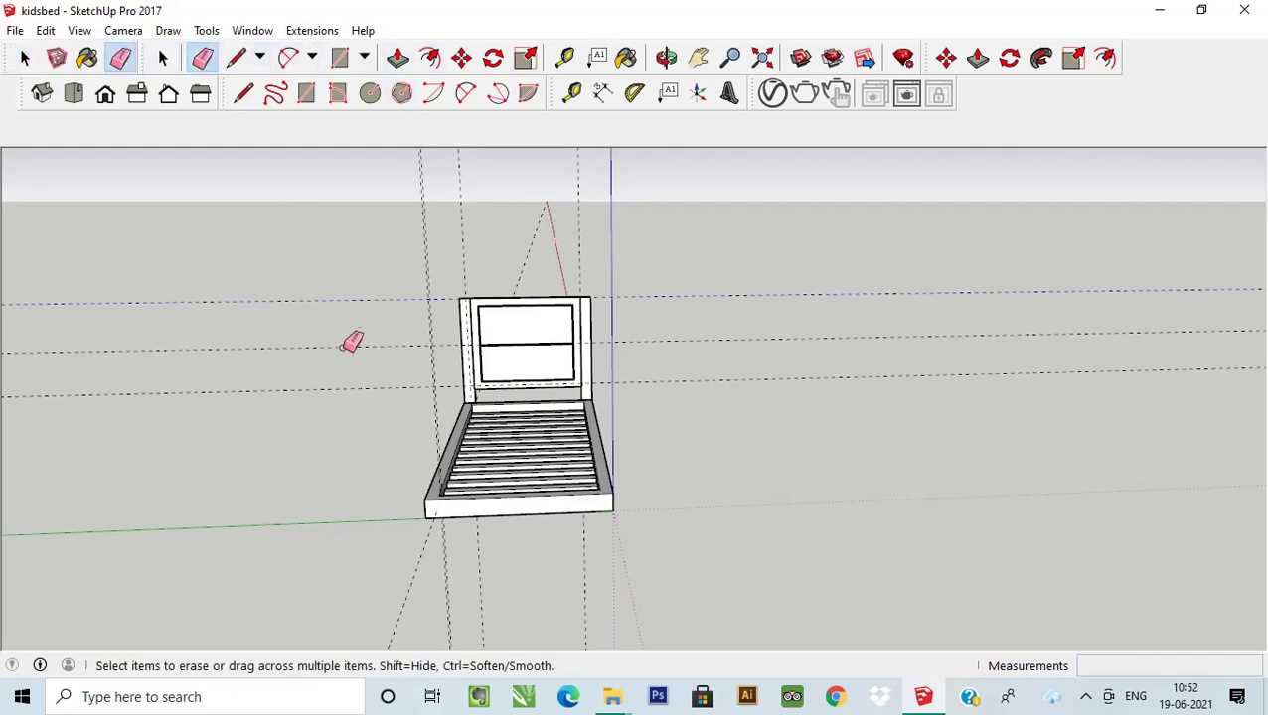
scroll(626, 294, up, 2)
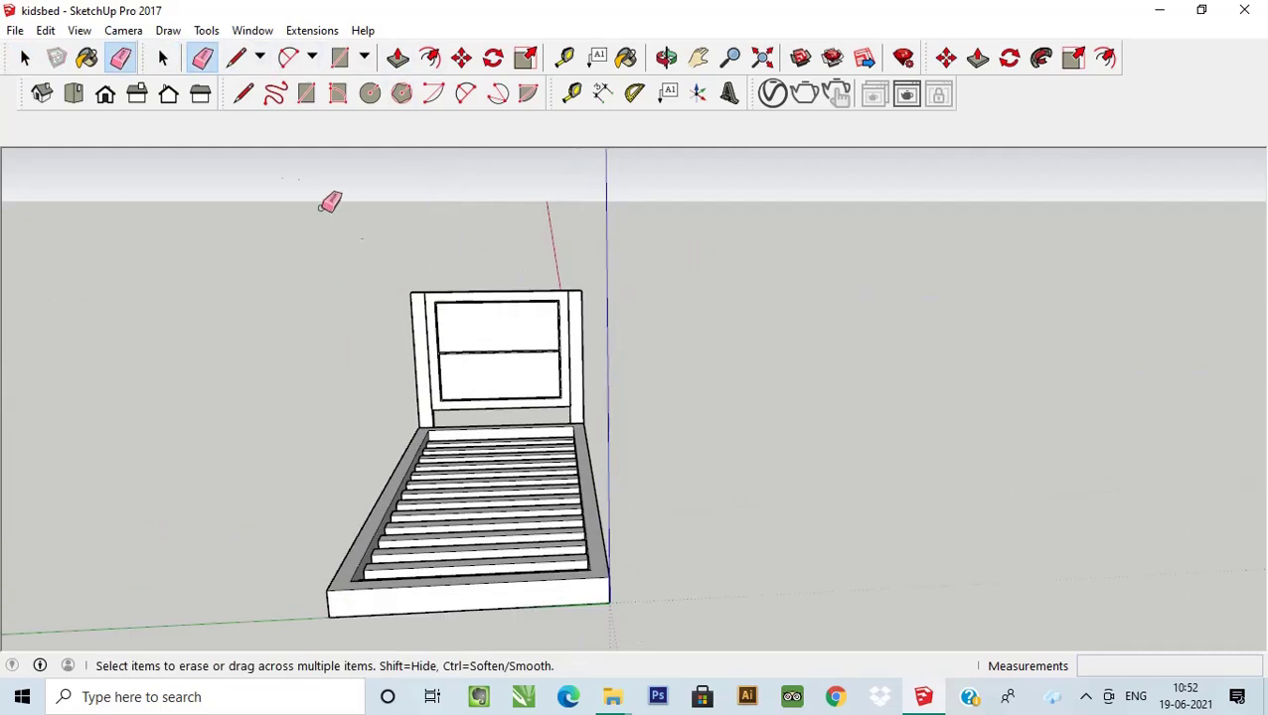
click(25, 57)
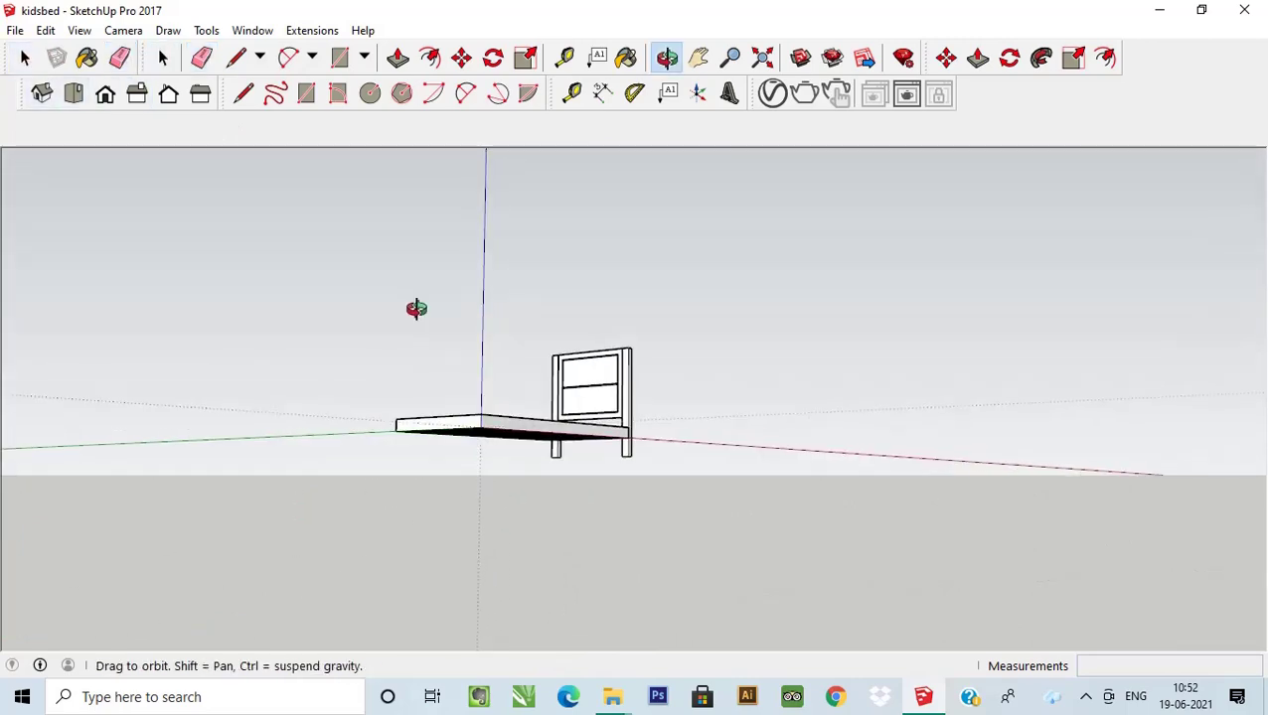
Face the bed's foot end, draw a misplaced trial rectangle, and undo it.
mouse_move(190, 238)
middle_down()
mouse_move(651, 456)
mouse_move(424, 461)
mouse_move(583, 341)
middle_up()
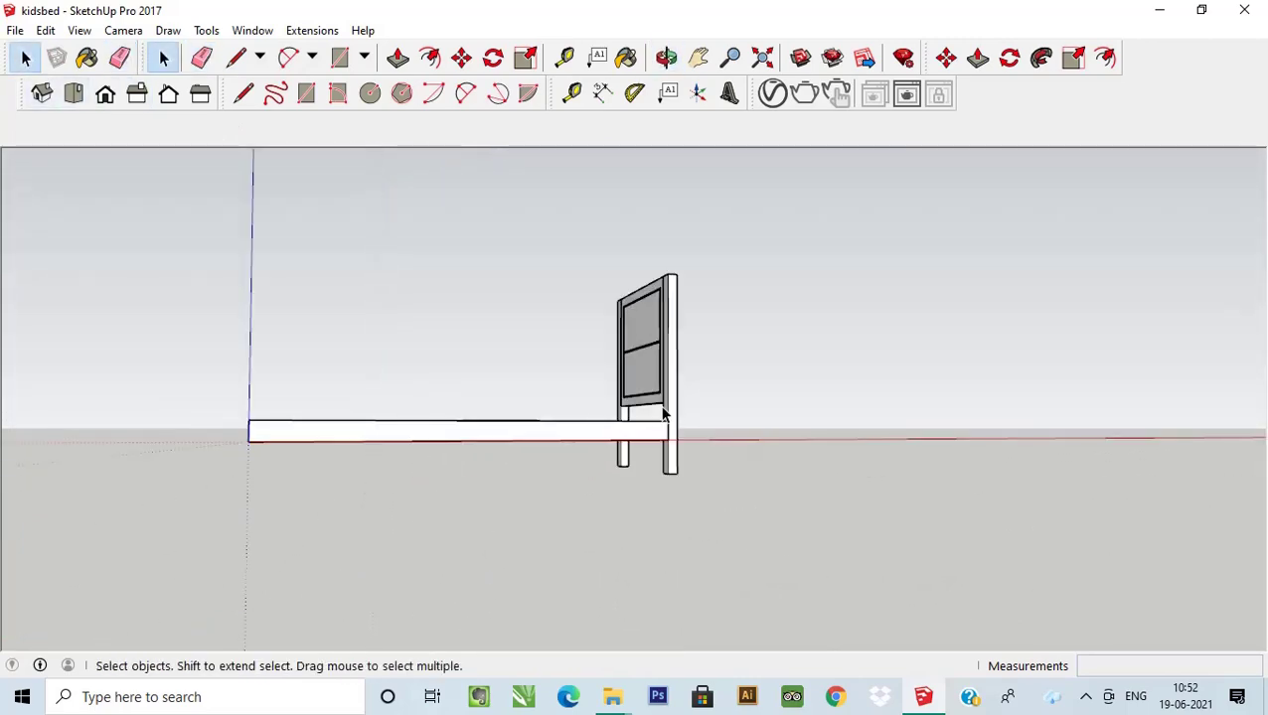
mouse_move(124, 438)
middle_down()
mouse_move(475, 417)
mouse_move(568, 433)
mouse_move(546, 427)
mouse_move(795, 513)
middle_up()
scroll(780, 521, up, 2)
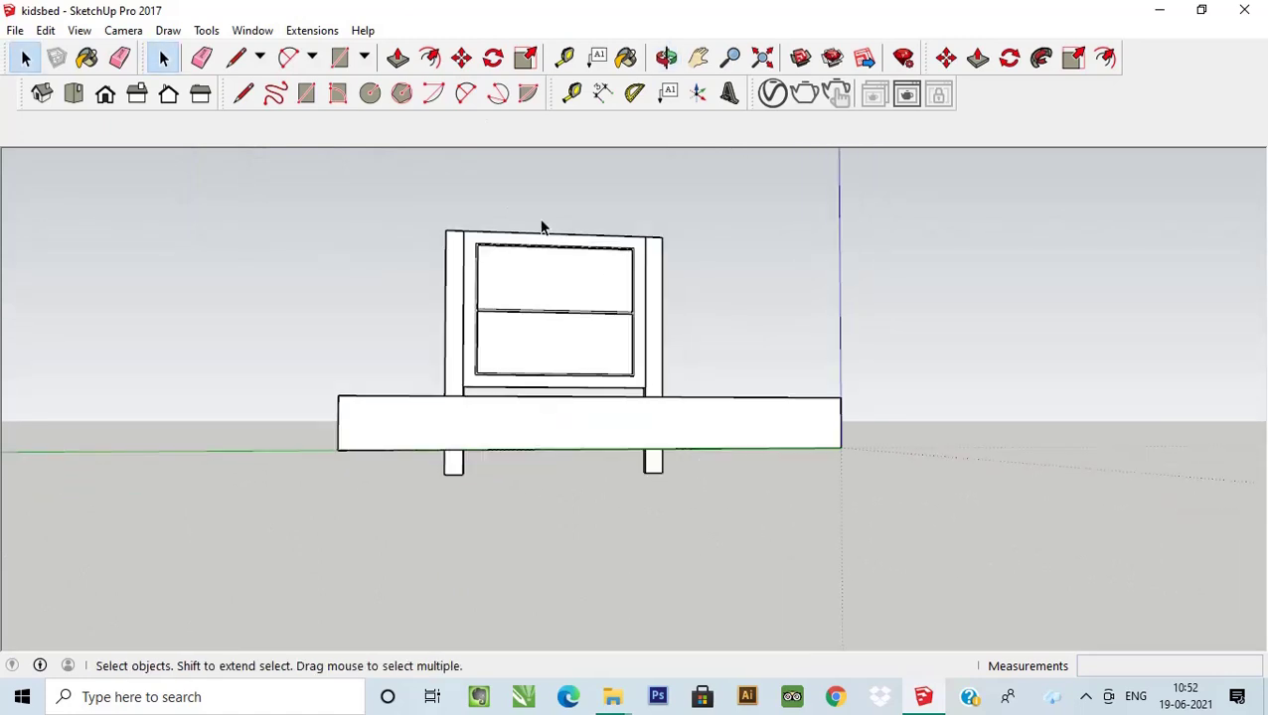
click(339, 56)
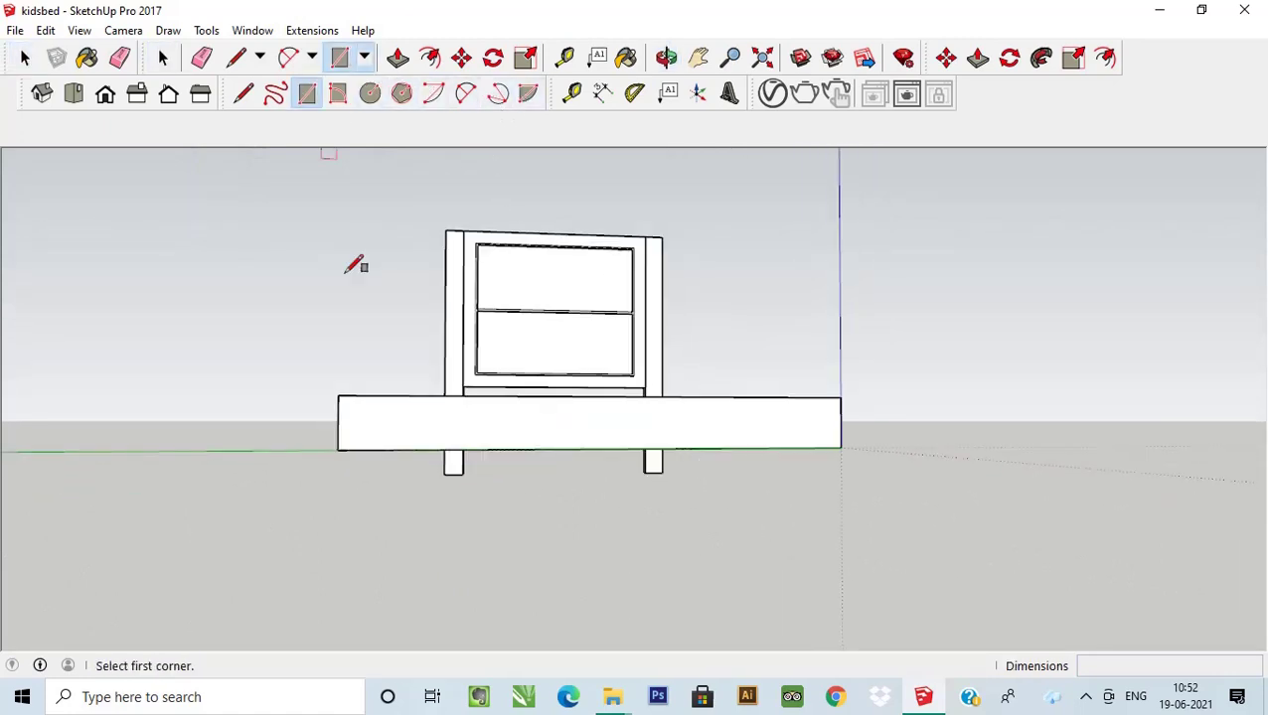
click(339, 365)
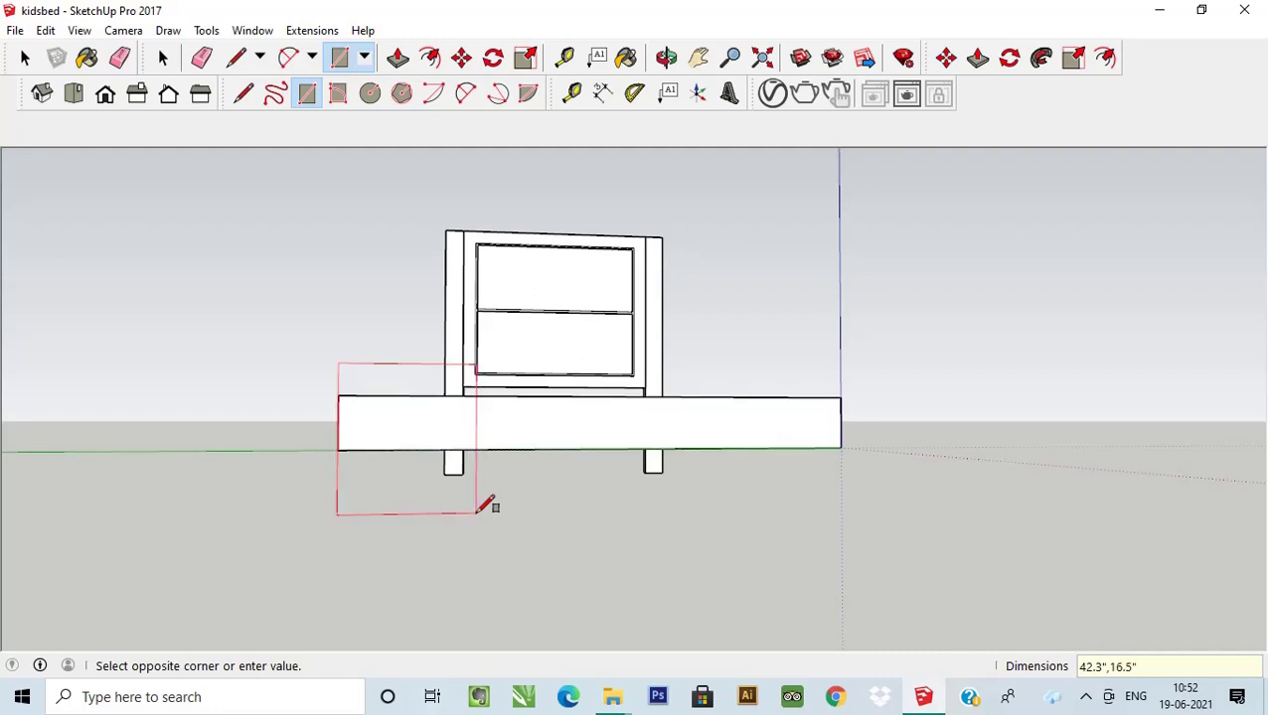
key(Return)
key(ctrl+z)
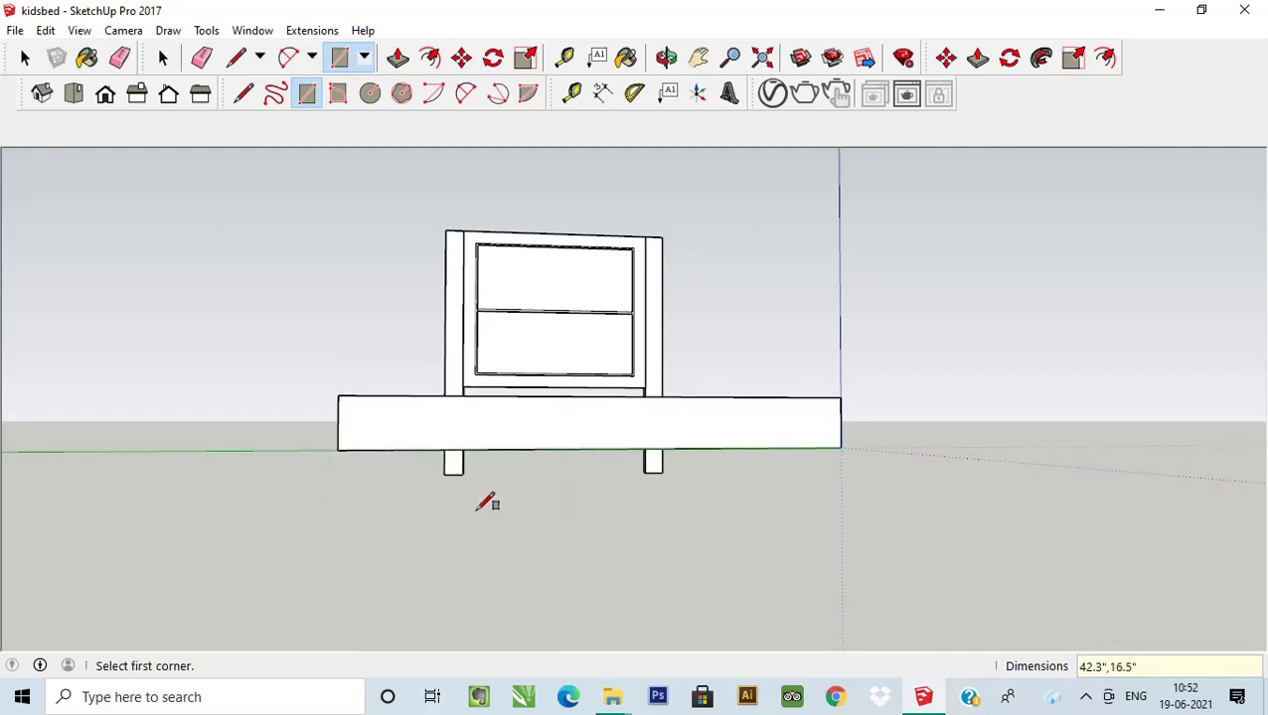
Draw the 16.5" by 42.3" rectangle from the bed base's top-left corner.
click(337, 396)
text(16.5",42.3)
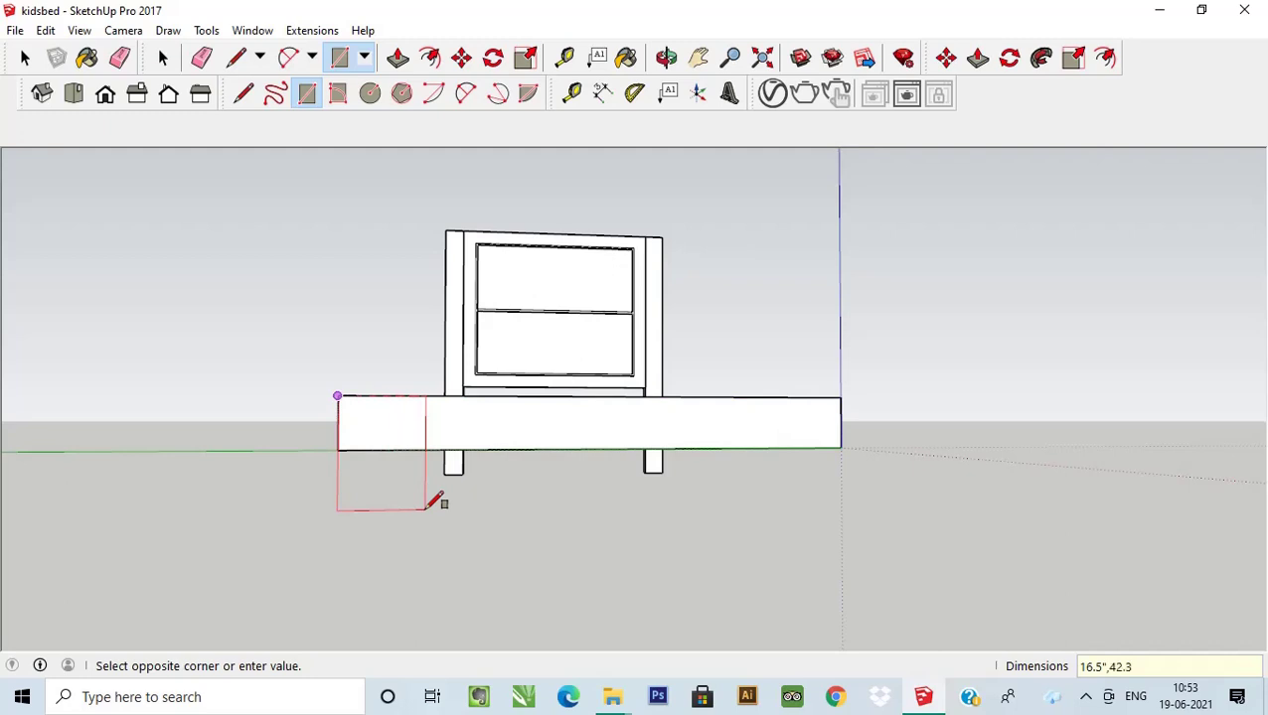
text(")
key(Return)
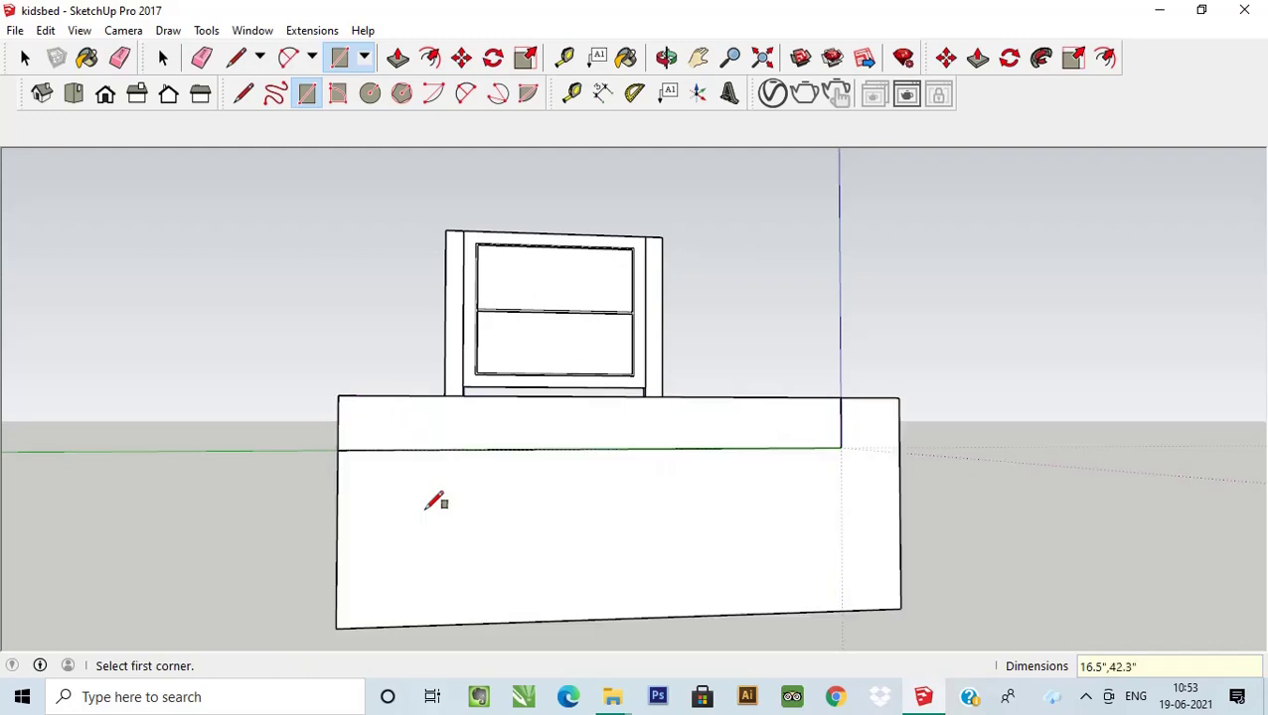
scroll(343, 427, down, 3)
click(25, 57)
Make the new board face and its edges into a group.
scroll(472, 496, up, 1)
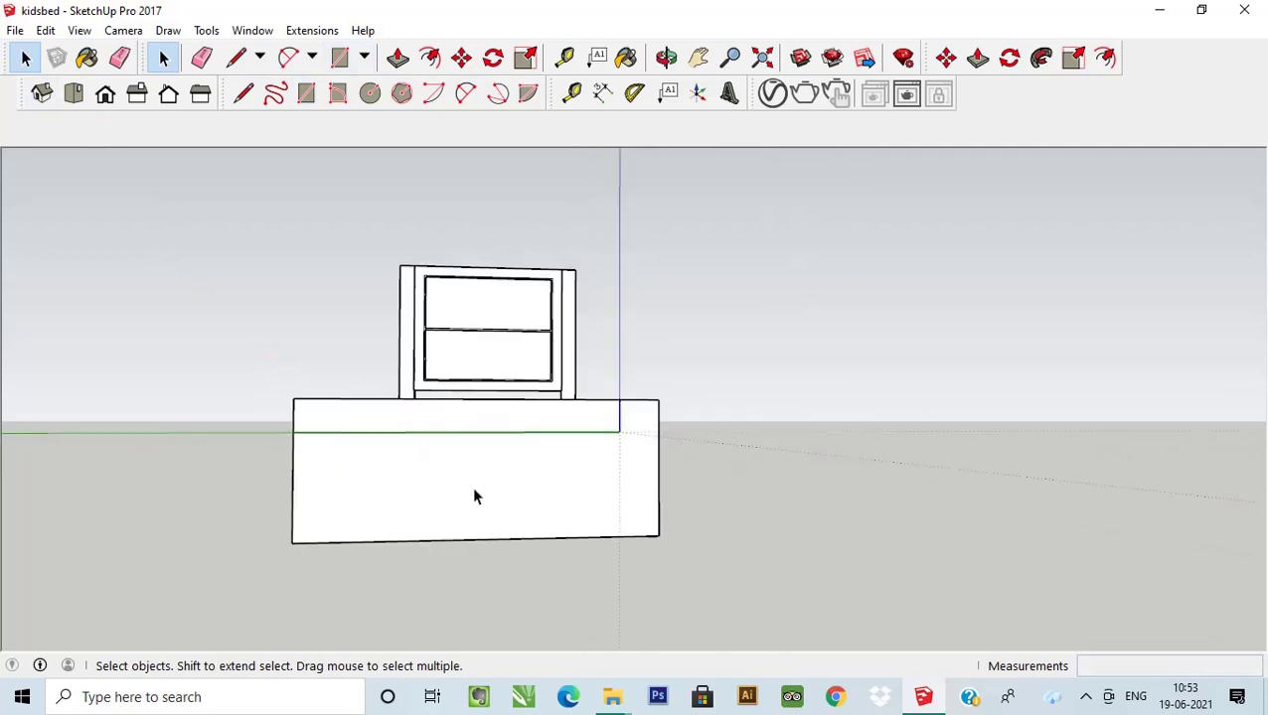
click(464, 481)
double_click(464, 477)
right_click(464, 477)
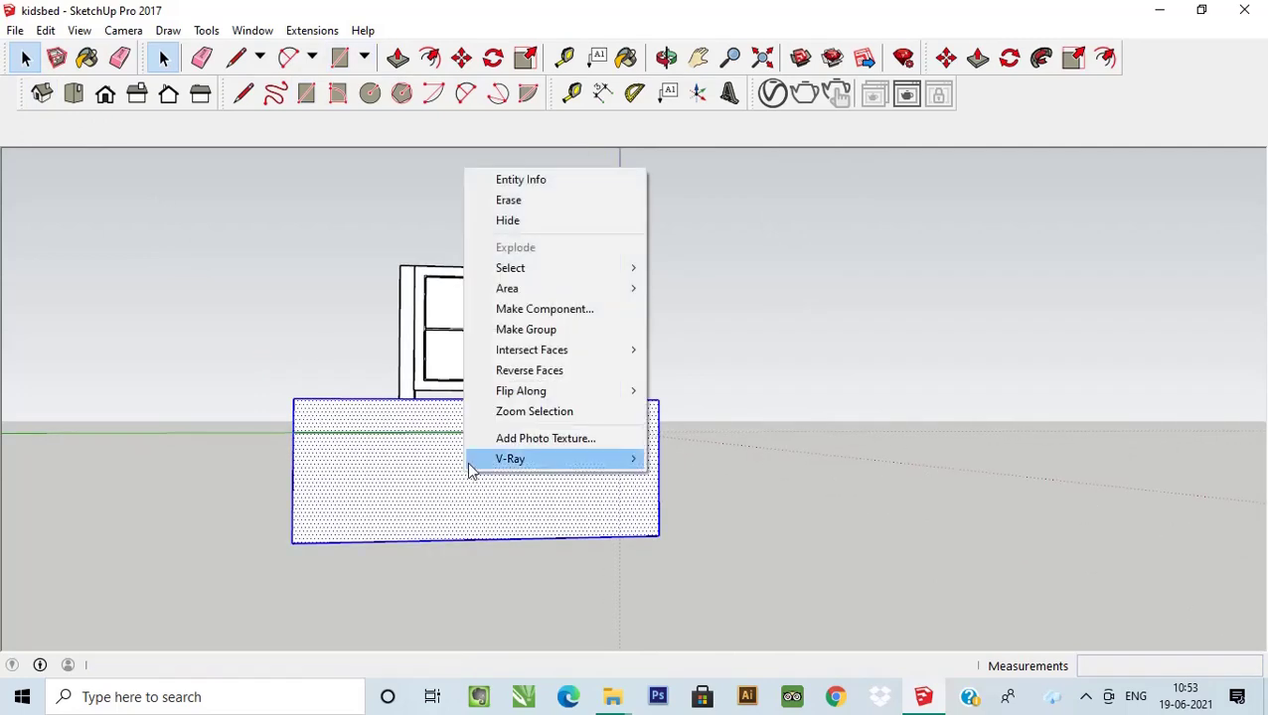
click(581, 331)
click(378, 366)
middle_drag(378, 369, 363, 472)
Move the board group to the bed's foot end.
click(497, 591)
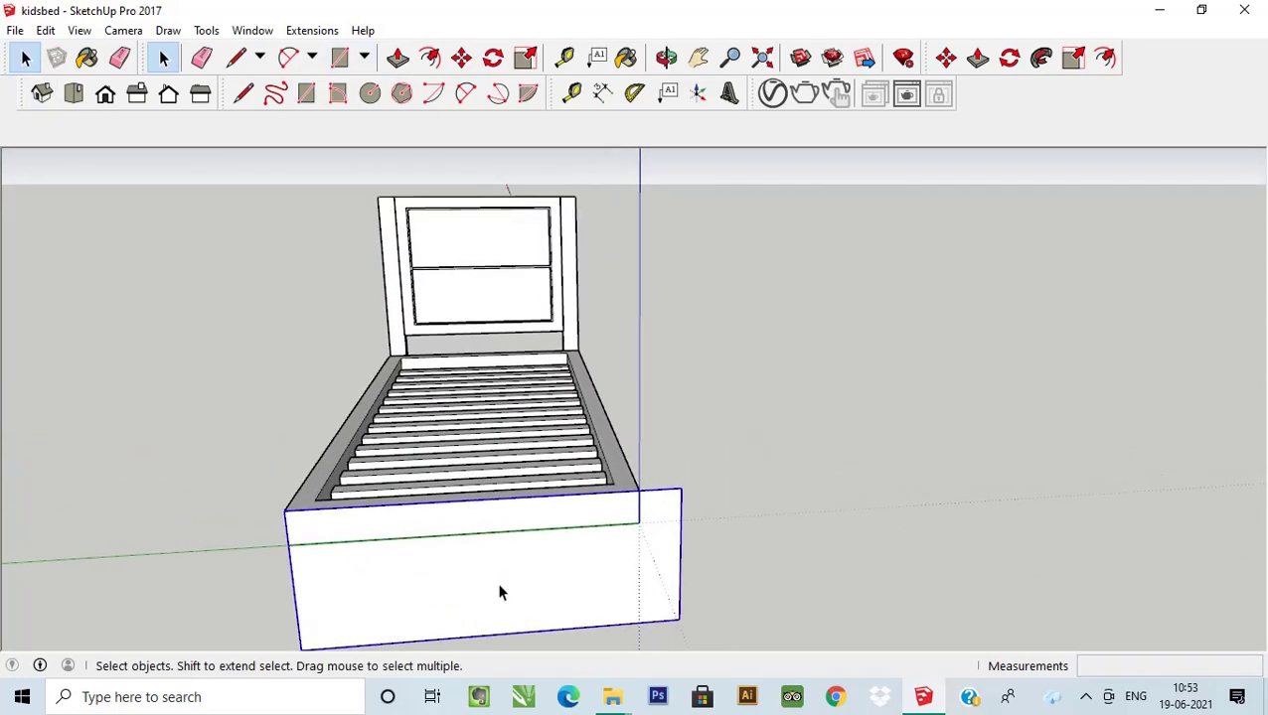
click(461, 57)
click(657, 534)
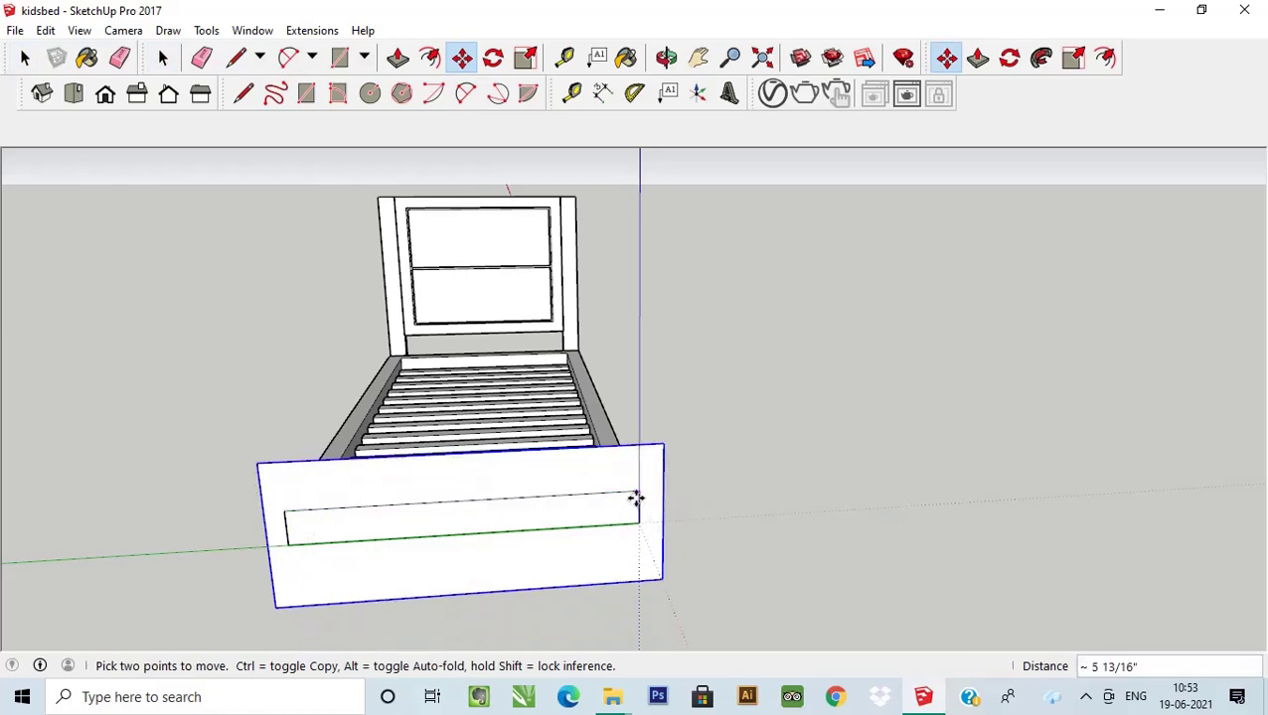
click(637, 498)
mouse_move(637, 498)
middle_down()
mouse_move(654, 538)
mouse_move(331, 8)
middle_up()
Explode the footboard group and push/pull its face out to 2" thick.
click(25, 57)
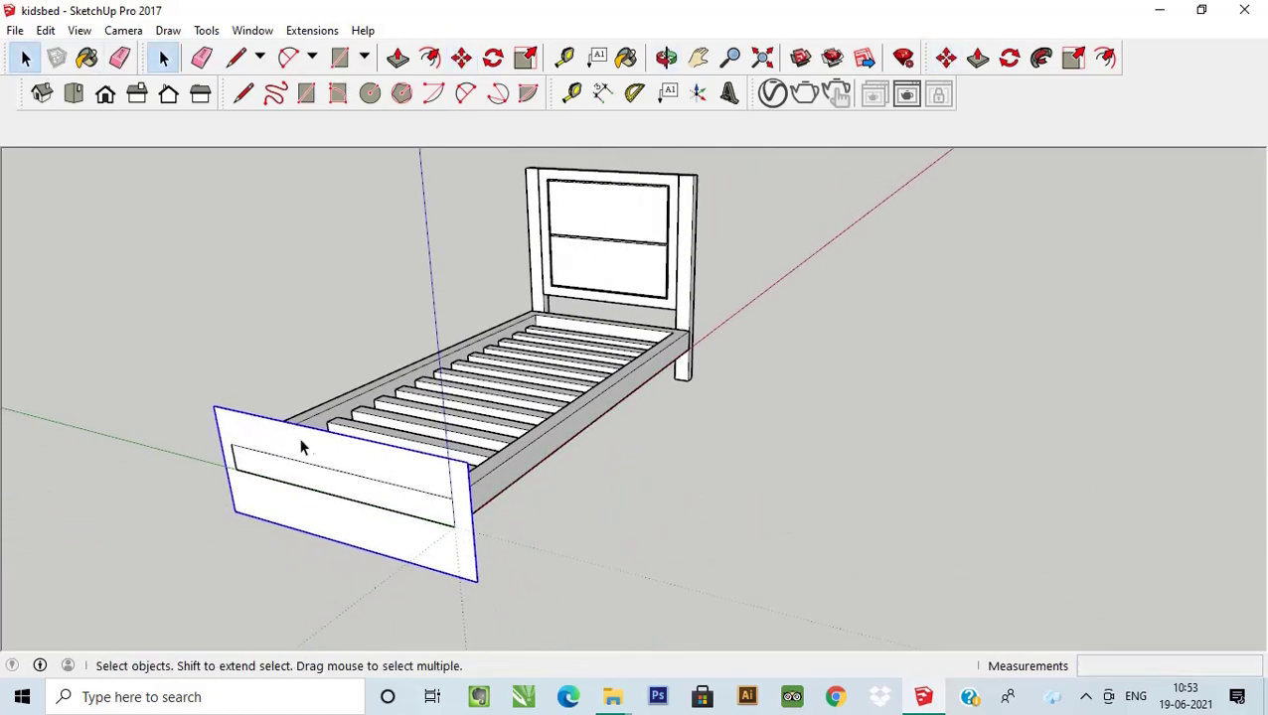
right_click(306, 447)
click(390, 264)
mouse_move(390, 264)
middle_down()
mouse_move(338, 254)
mouse_move(385, 157)
middle_up()
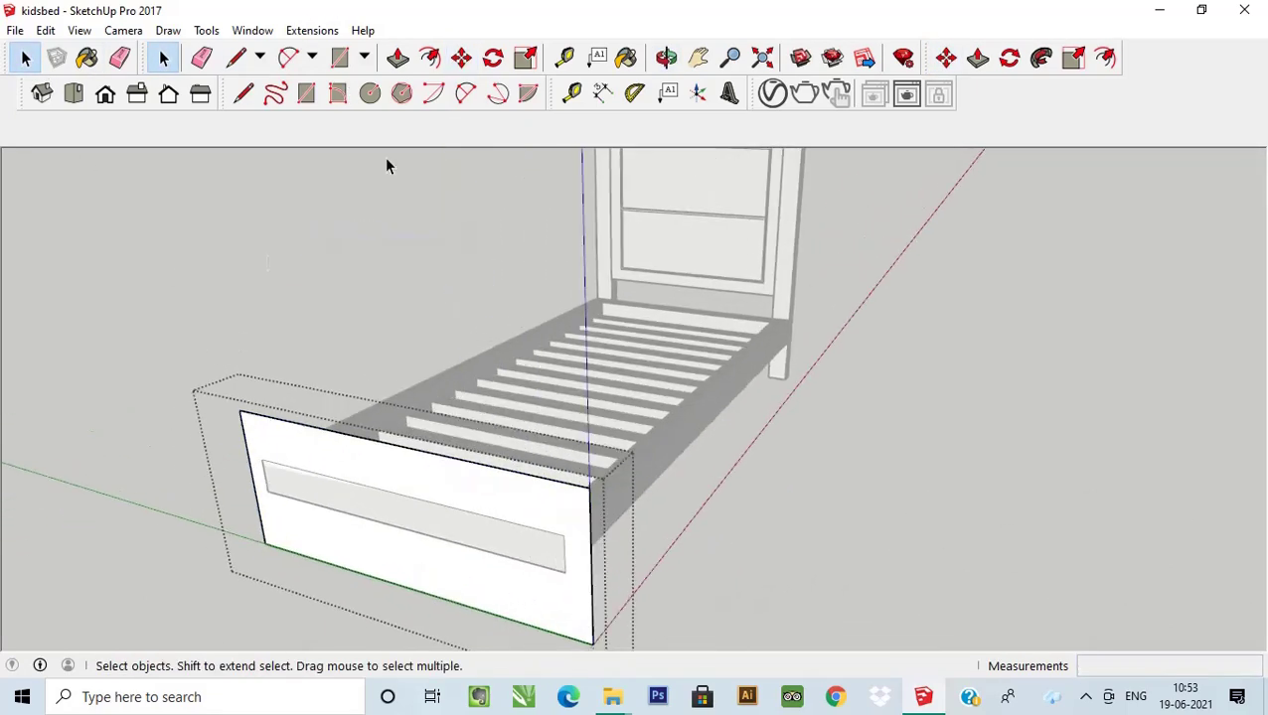
click(398, 58)
click(403, 460)
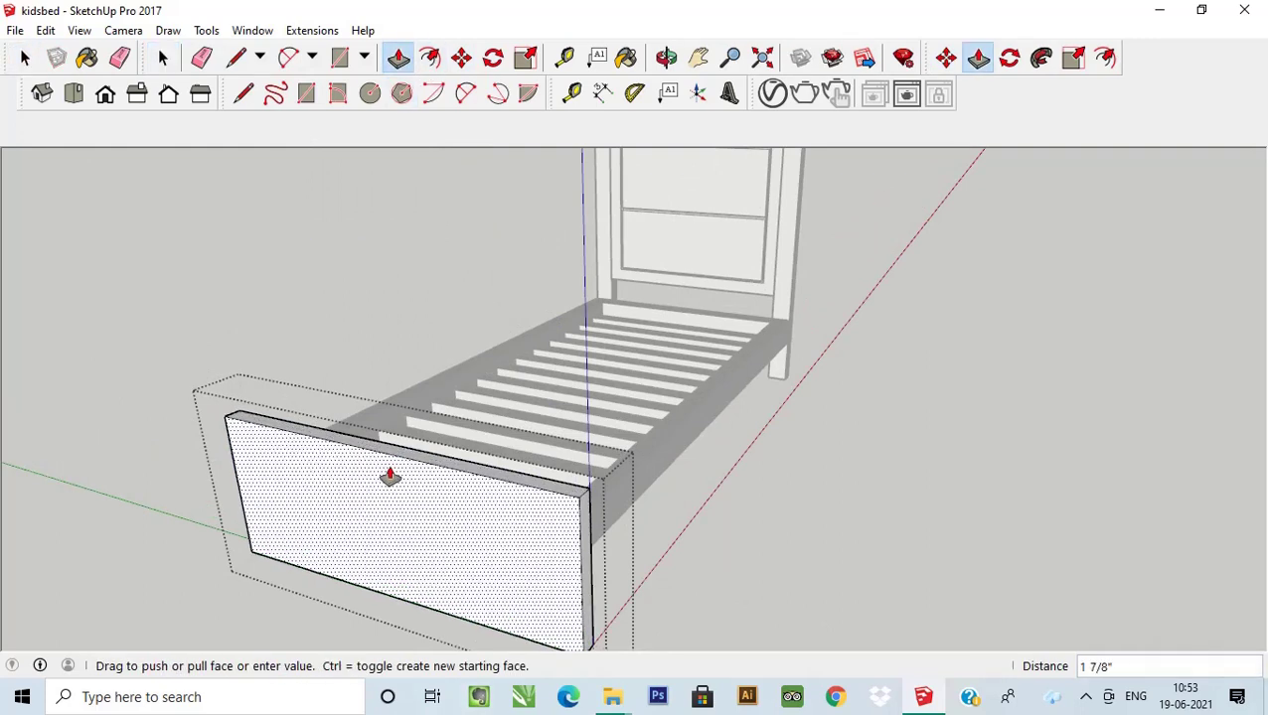
click(389, 477)
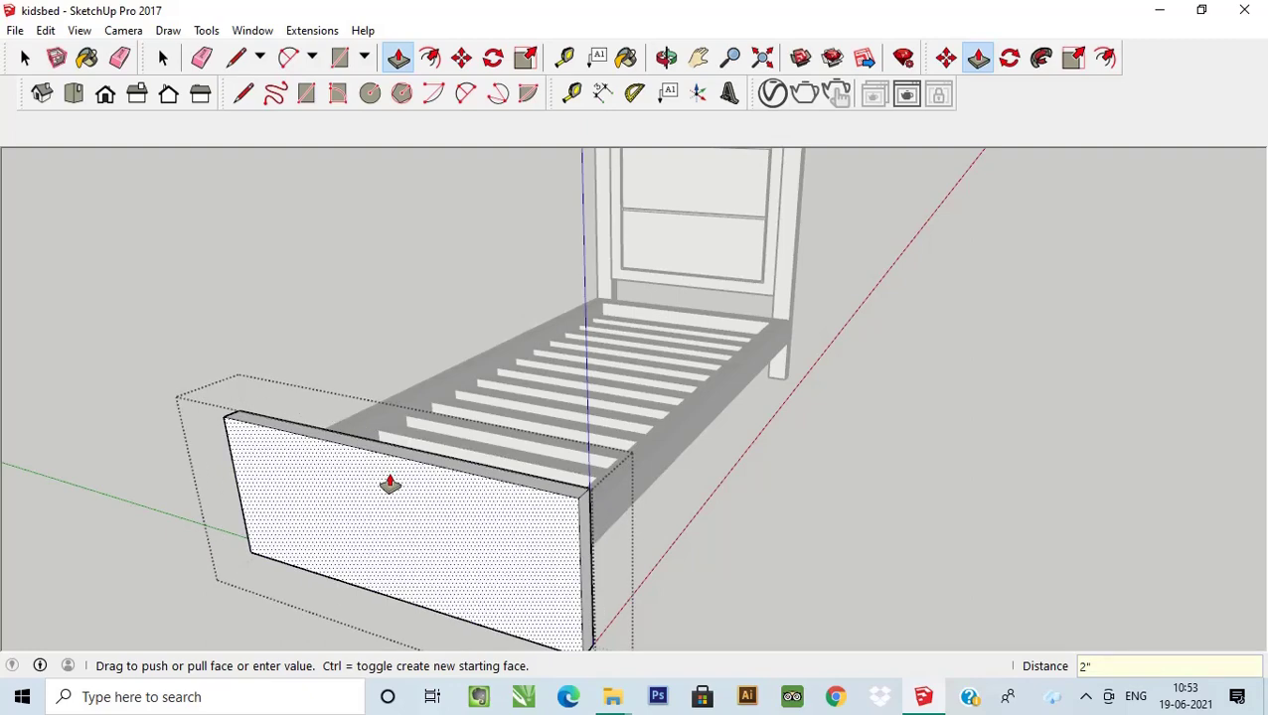
click(42, 93)
click(25, 57)
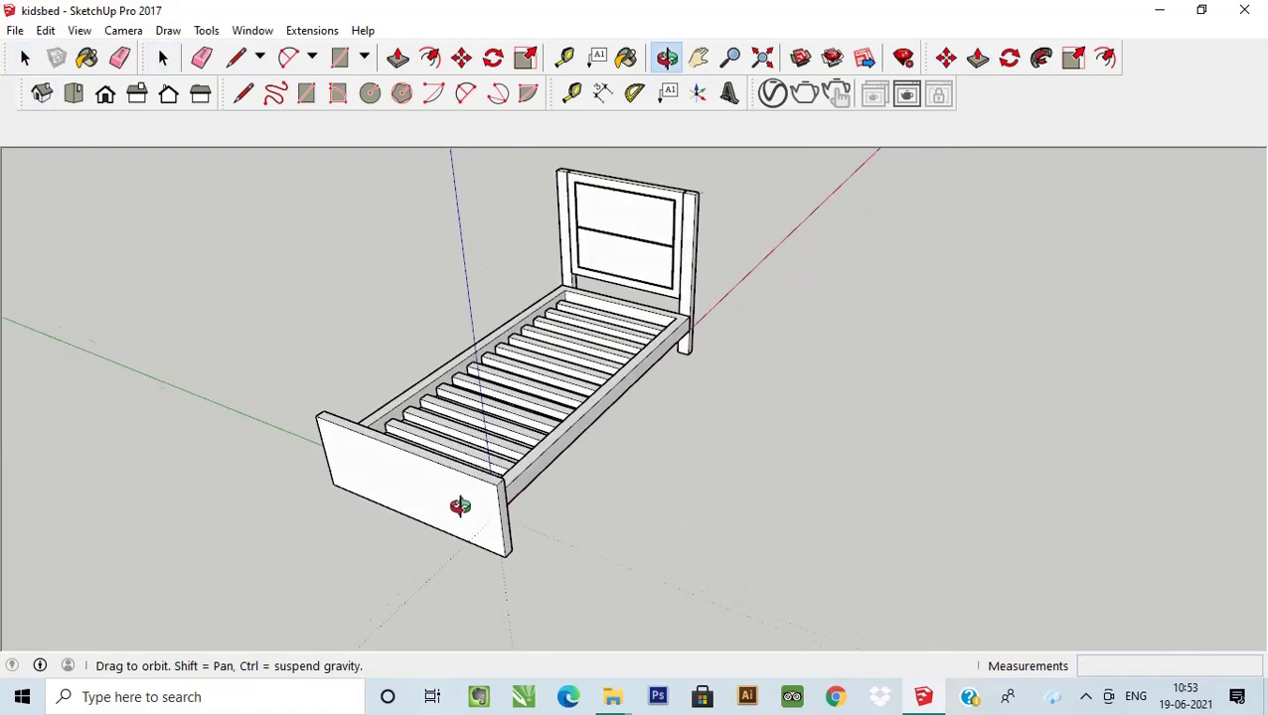
Place a Tape Measure guide 6" in from the top board's left corner.
mouse_move(485, 437)
middle_down()
mouse_move(371, 399)
mouse_move(275, 405)
mouse_move(548, 334)
middle_up()
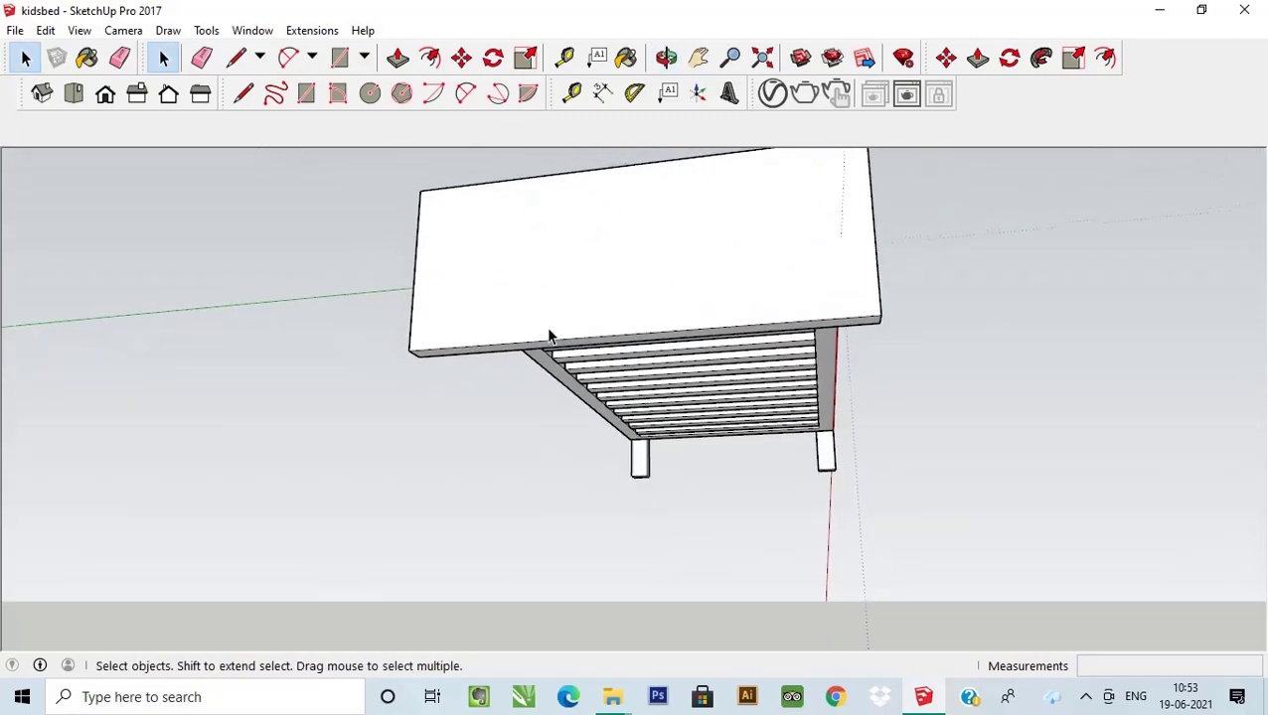
scroll(548, 427, down, 3)
scroll(522, 352, up, 1)
scroll(562, 426, up, 2)
mouse_move(619, 546)
middle_down()
mouse_move(627, 348)
mouse_move(637, 334)
mouse_move(695, 345)
mouse_move(594, 204)
mouse_move(588, 354)
mouse_move(605, 215)
middle_up()
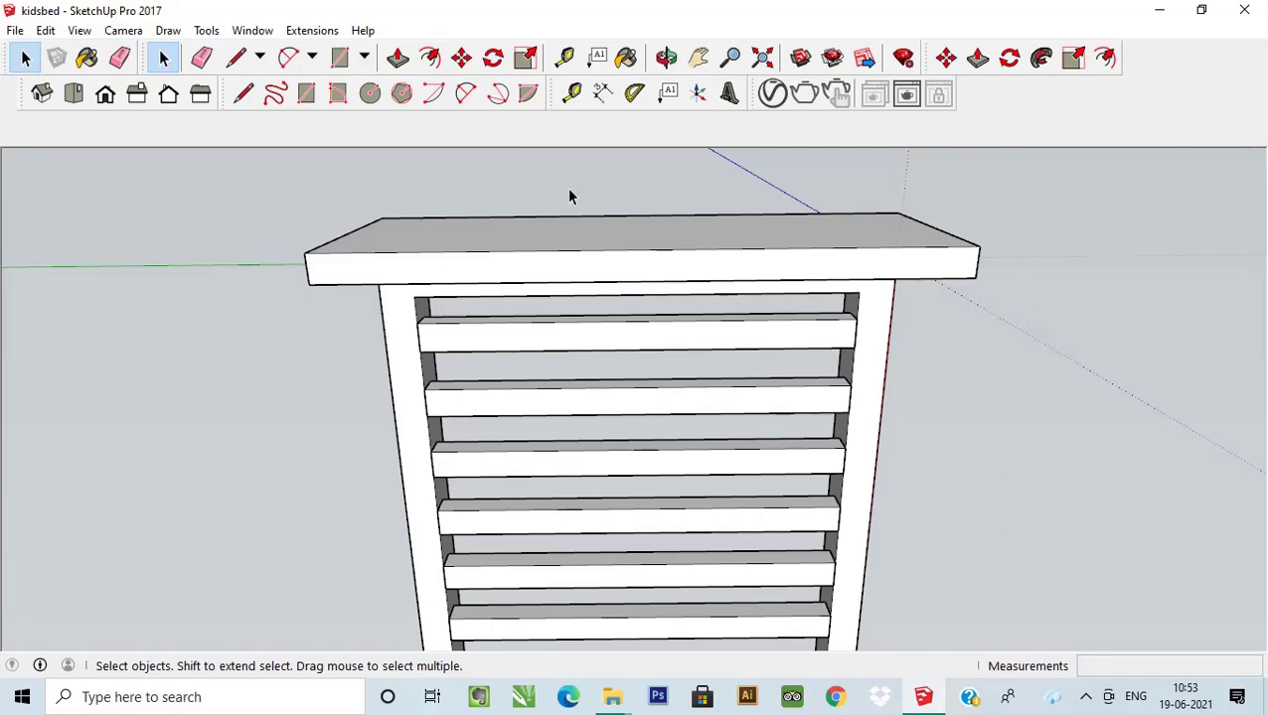
mouse_move(568, 195)
middle_down()
mouse_move(545, 319)
mouse_move(537, 189)
middle_up()
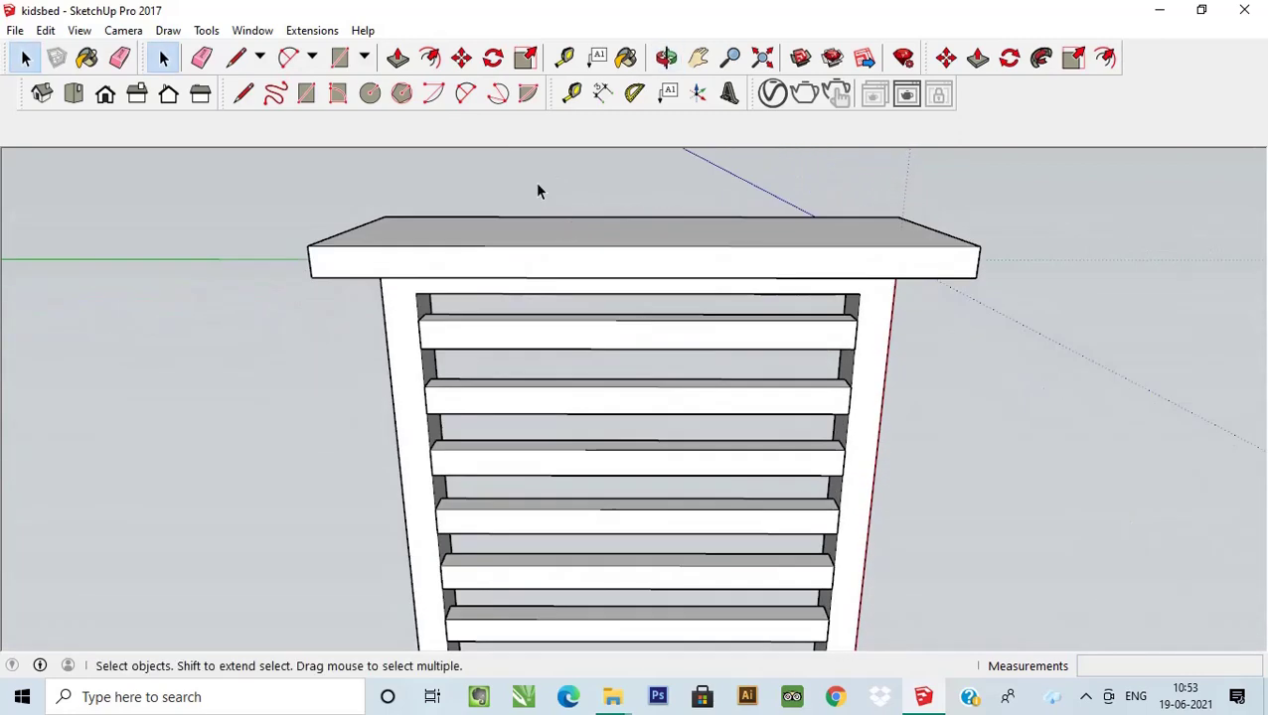
click(564, 57)
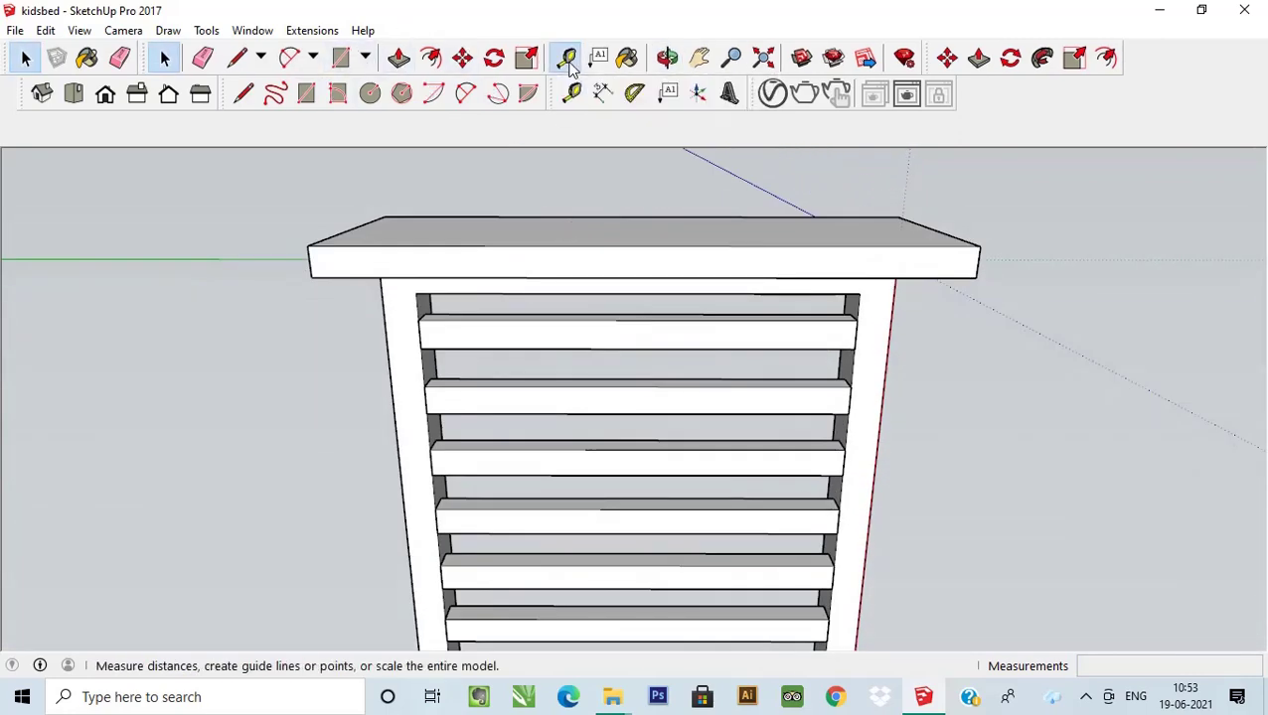
click(309, 261)
text(6")
key(Return)
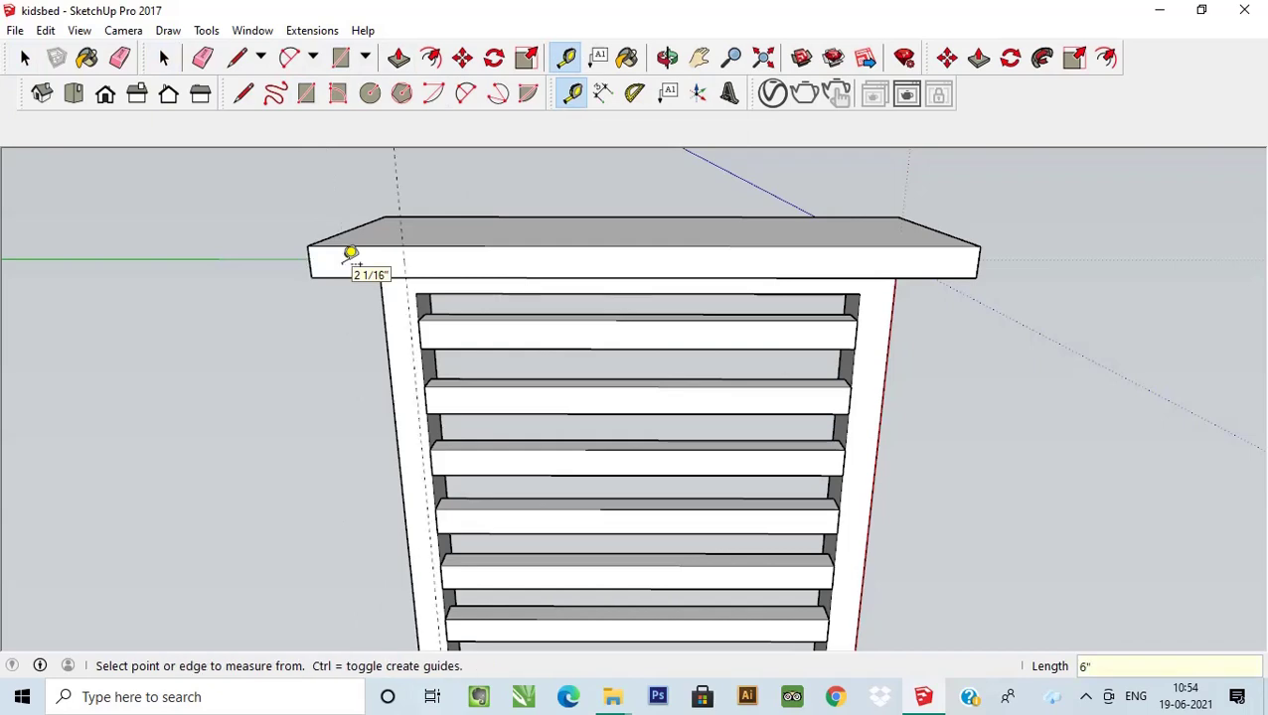
click(977, 263)
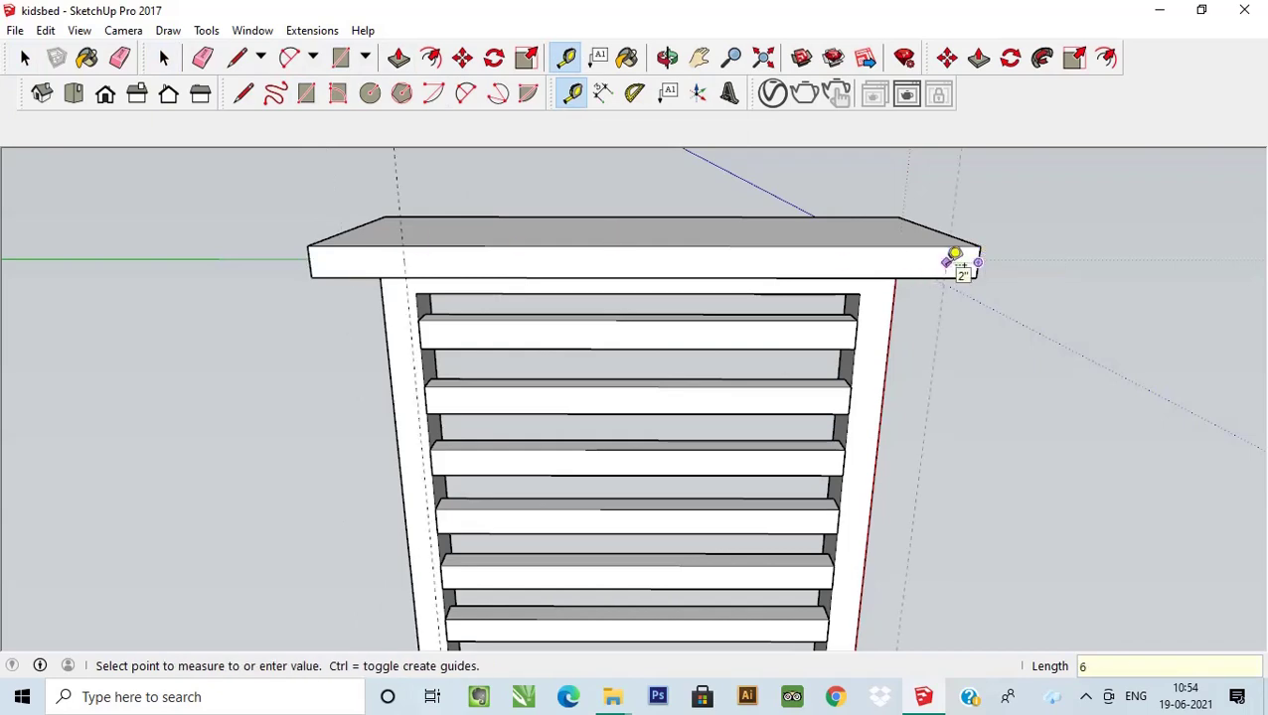
Set the second guide near the board's right end, then cancel a test push/pull on the top board.
click(953, 257)
scroll(586, 226, down, 2)
mouse_move(586, 226)
middle_down()
mouse_move(580, 353)
mouse_move(573, 227)
middle_up()
click(25, 57)
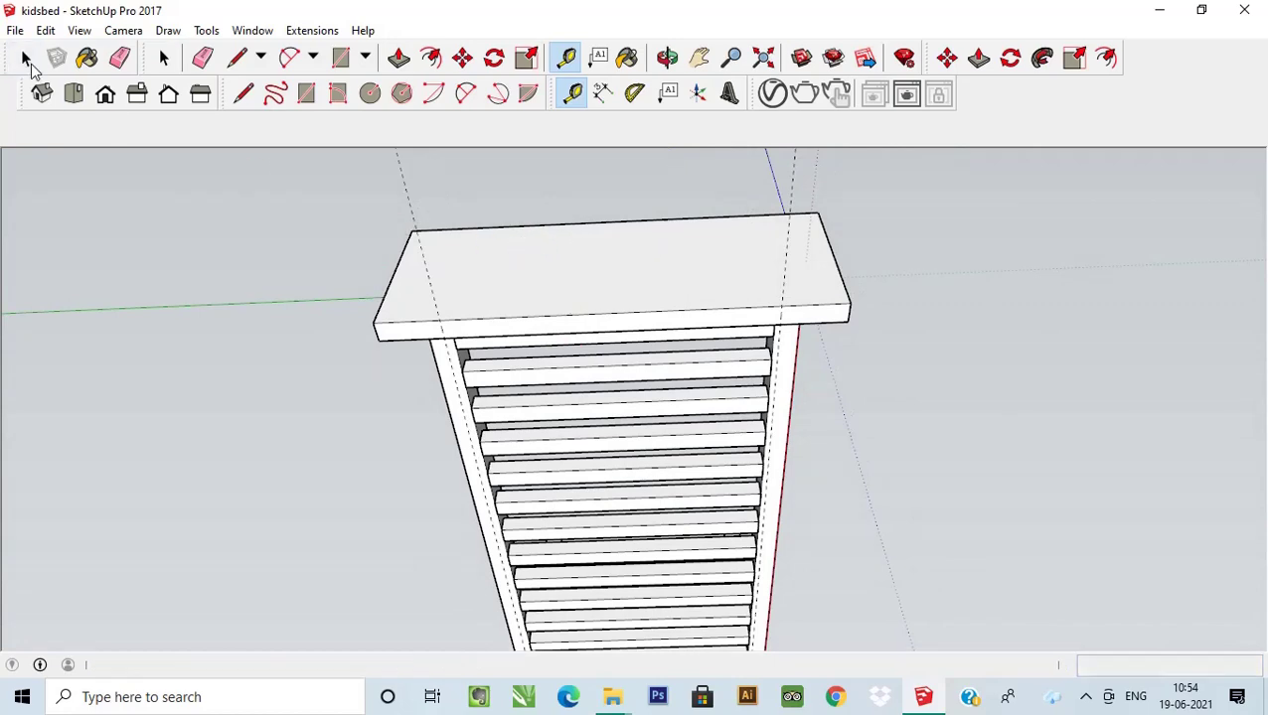
click(564, 262)
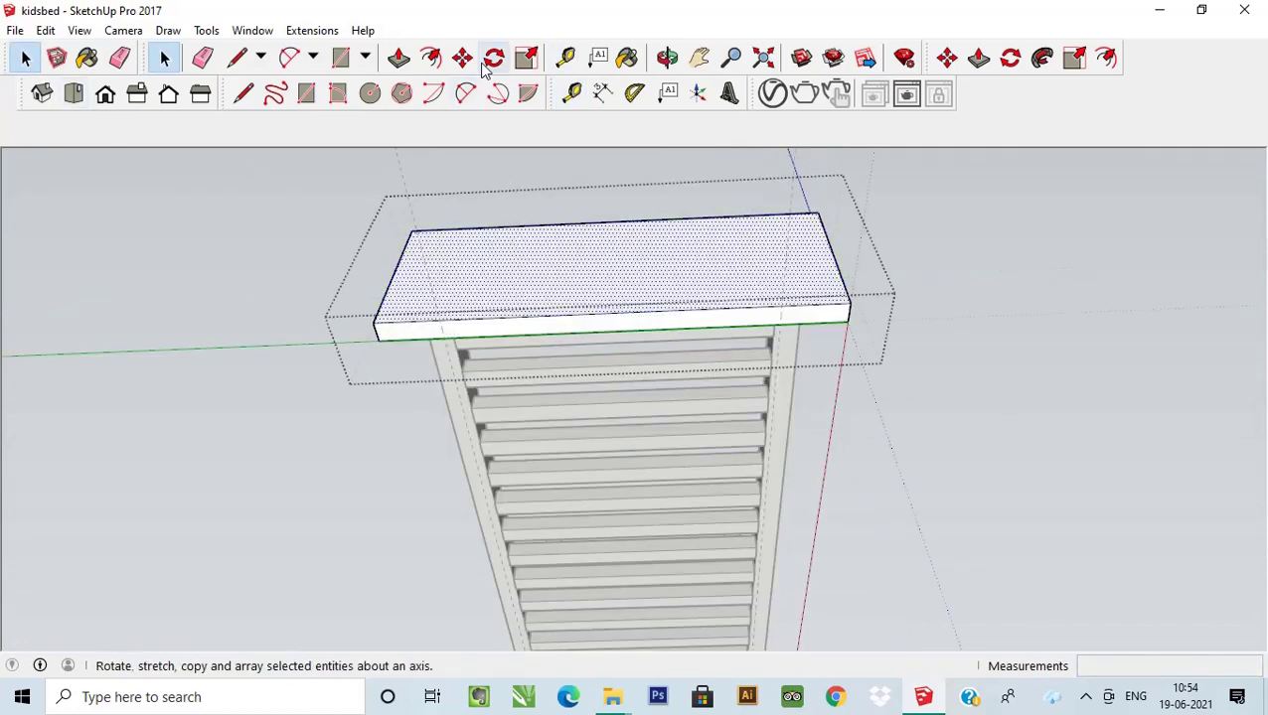
click(398, 58)
click(501, 248)
text(1')
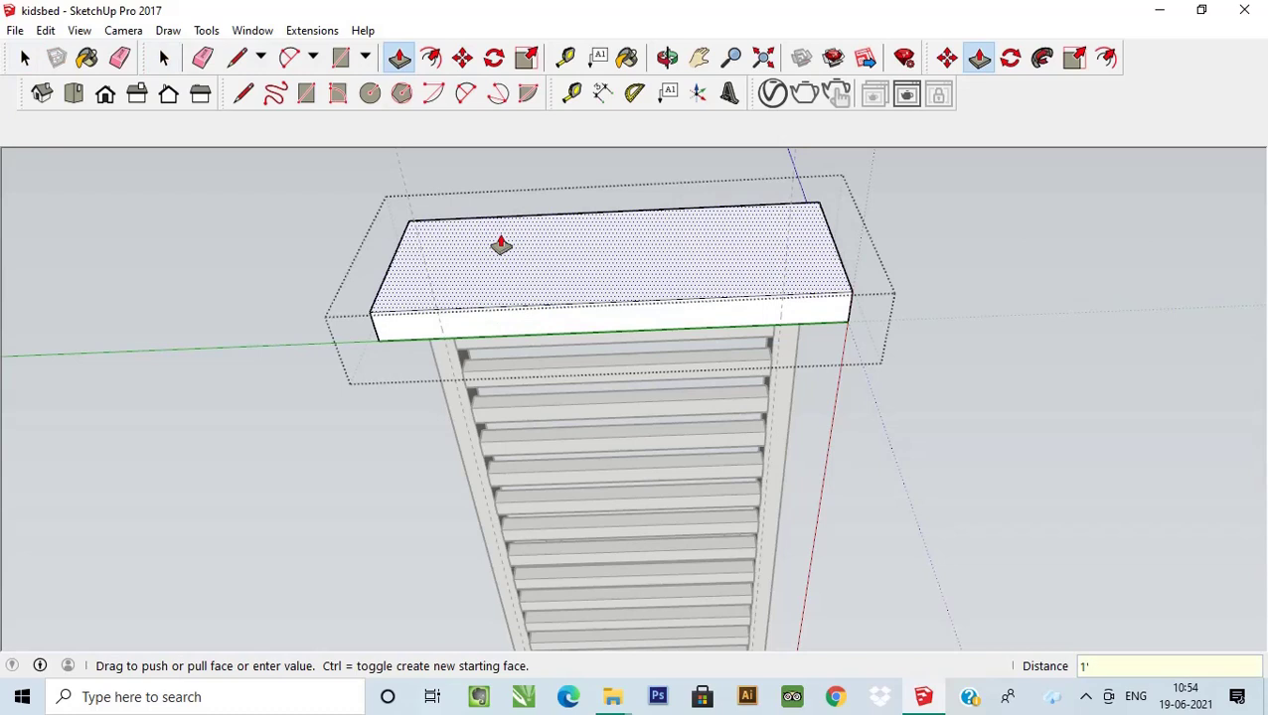
key(Return)
key(Escape)
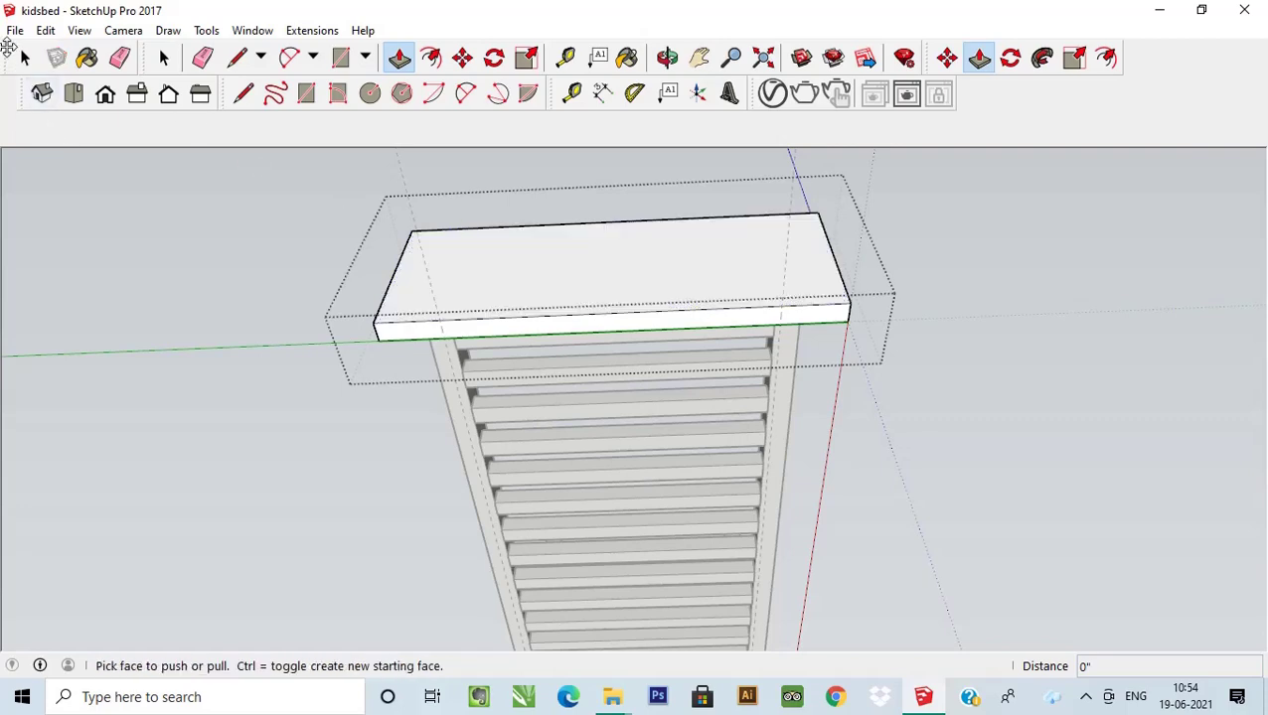
Edit the top board and pull its top face upward to thicken it.
click(25, 58)
click(502, 272)
right_click(575, 245)
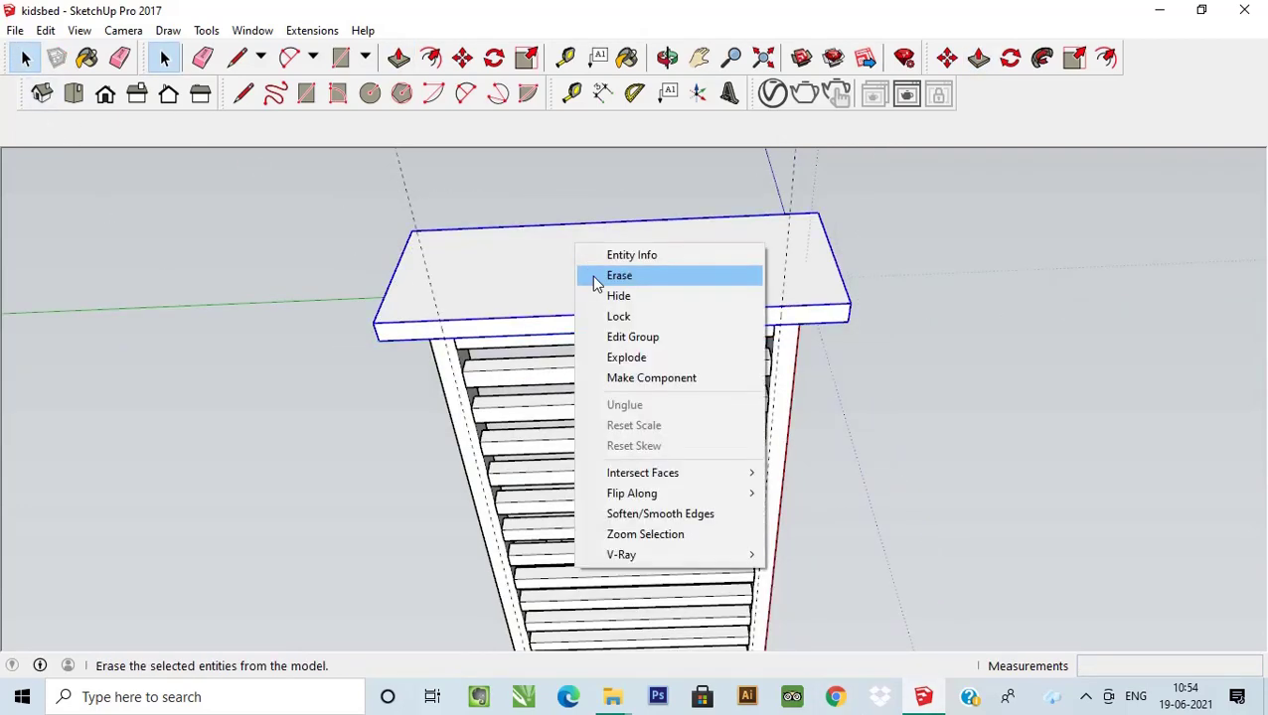
click(625, 357)
click(580, 268)
click(398, 57)
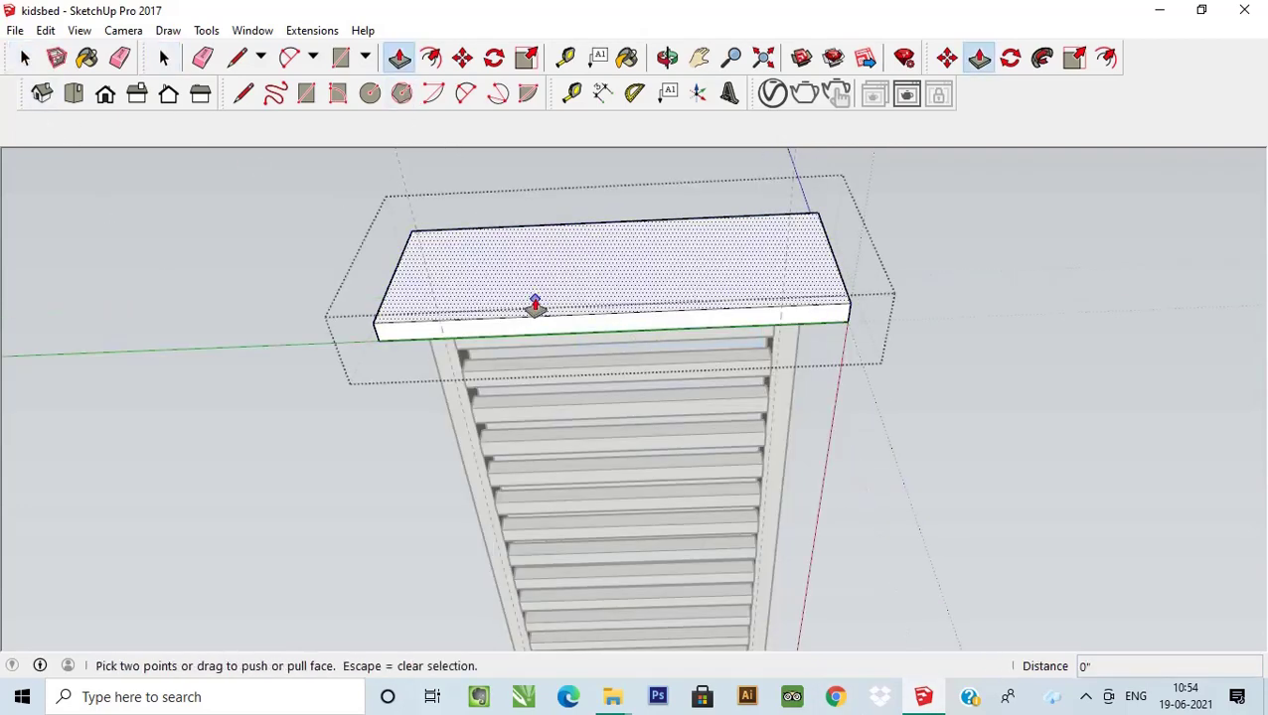
click(534, 306)
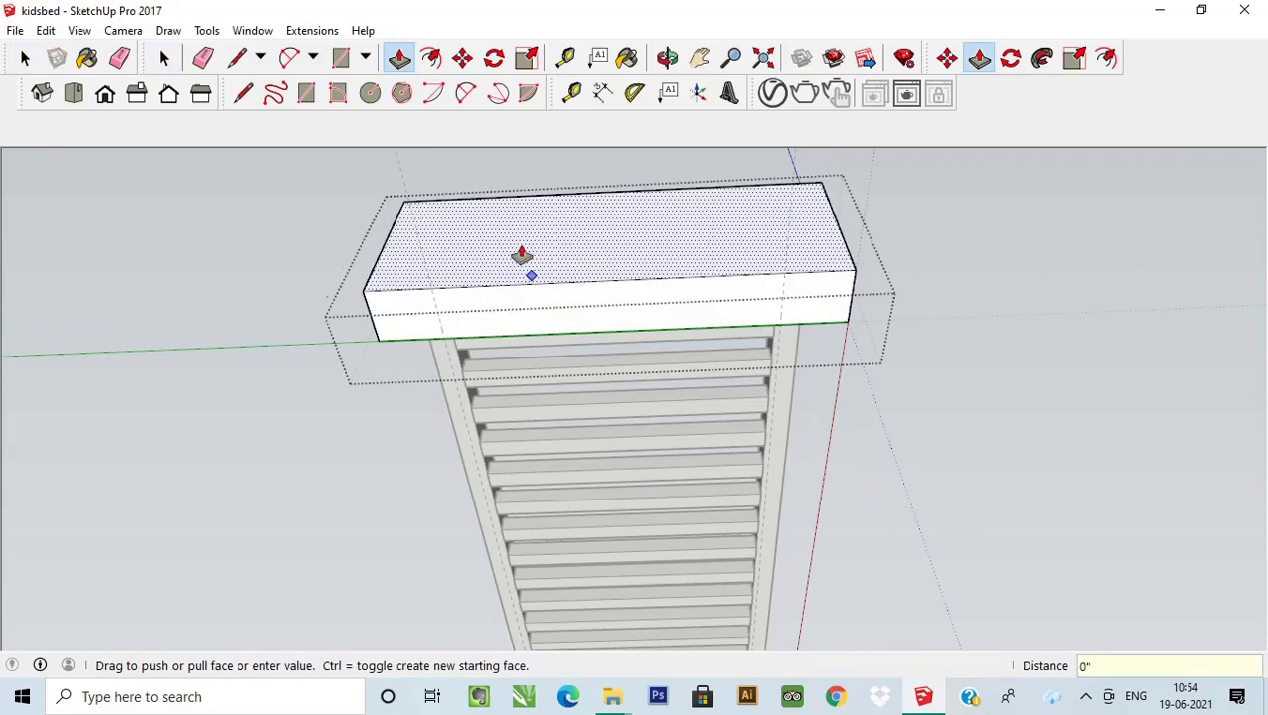
text(1)
Draw a 1-inch-radius circle on the top board's front face.
click(25, 57)
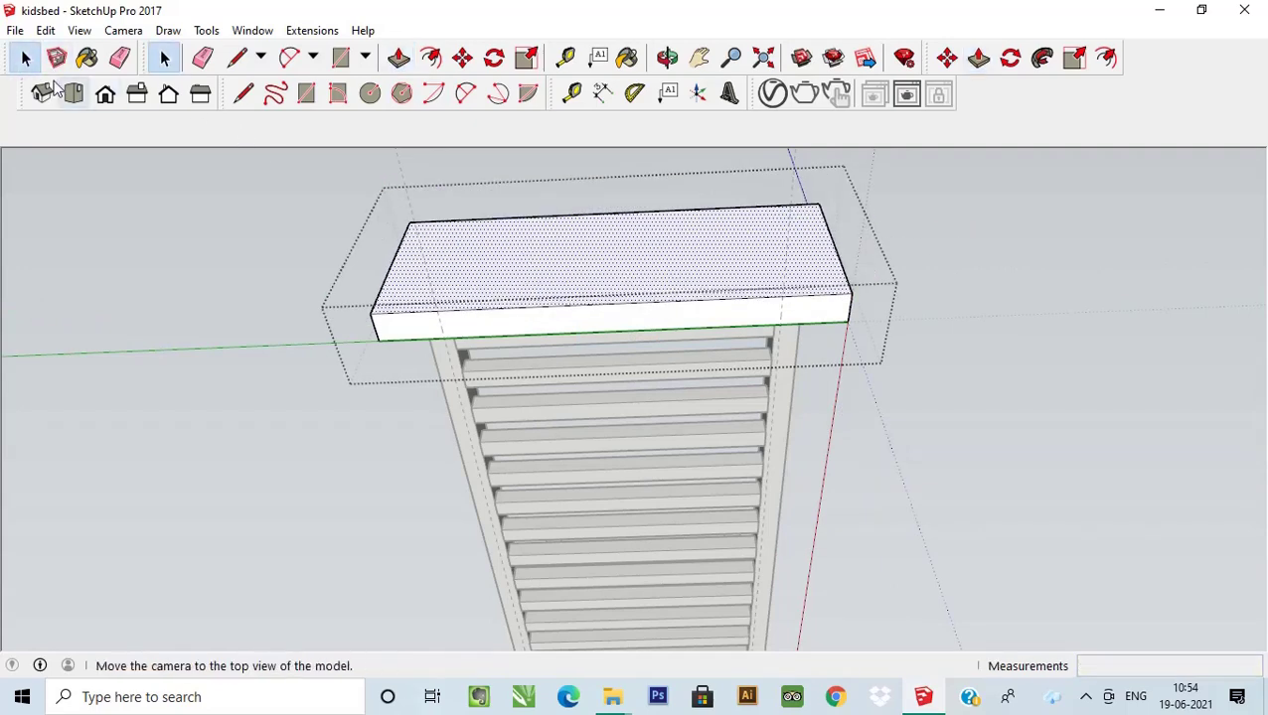
mouse_move(600, 314)
middle_down()
mouse_move(424, 573)
mouse_move(738, 320)
middle_up()
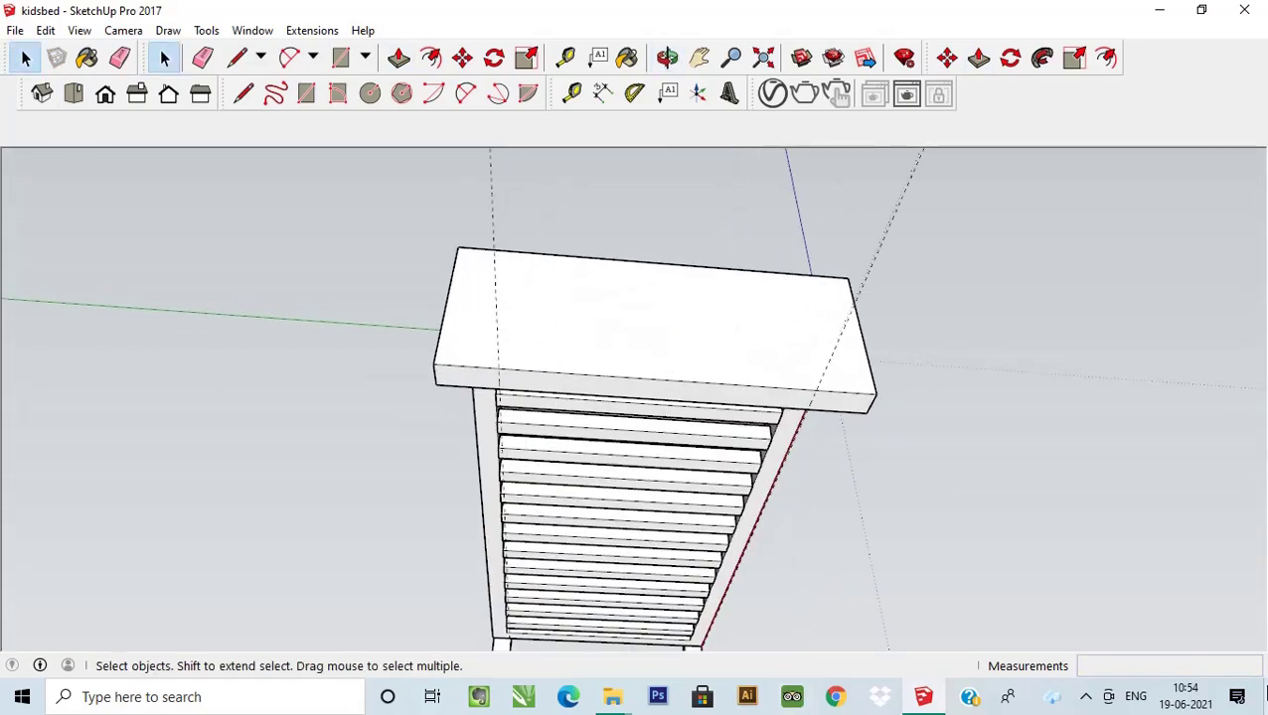
scroll(663, 274, down, 1)
mouse_move(663, 274)
middle_down()
mouse_move(796, 353)
mouse_move(650, 373)
middle_up()
scroll(797, 353, up, 3)
scroll(703, 345, down, 1)
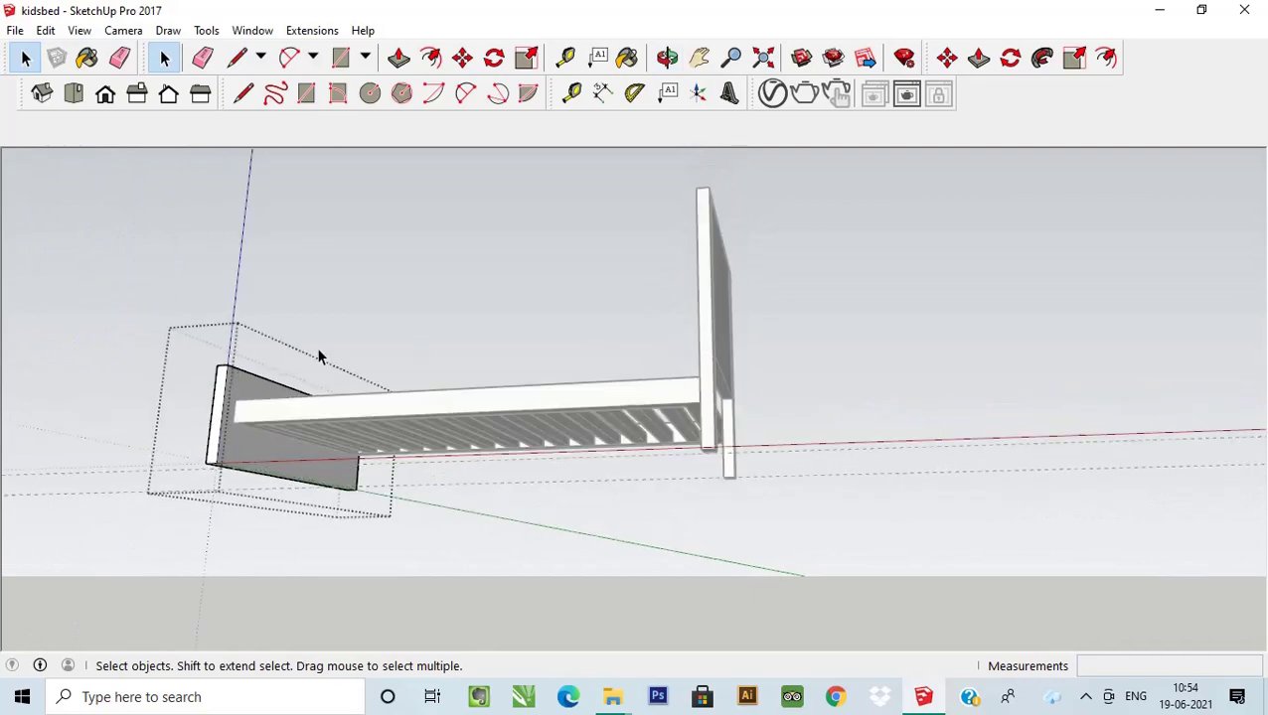
mouse_move(316, 347)
middle_down()
mouse_move(685, 308)
mouse_move(698, 251)
mouse_move(671, 286)
middle_up()
scroll(745, 224, up, 2)
scroll(744, 223, up, 2)
scroll(574, 193, up, 2)
scroll(574, 193, up, 2)
click(369, 93)
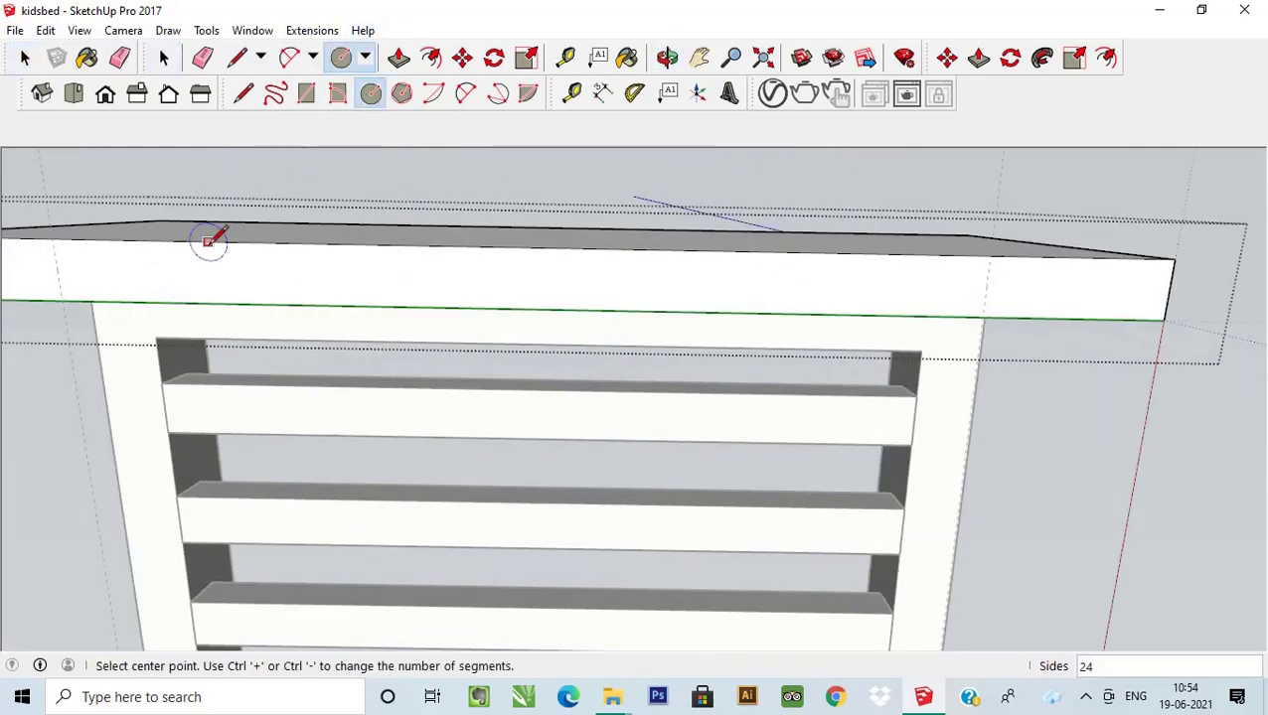
scroll(70, 266, up, 2)
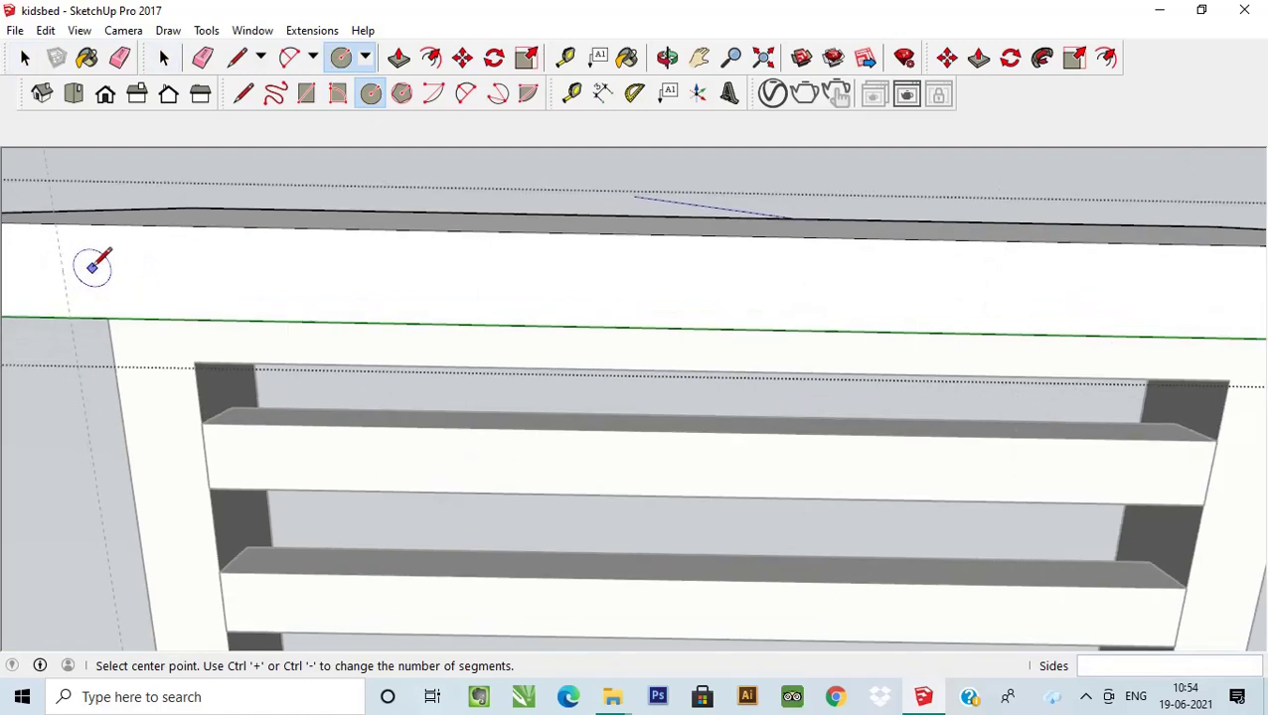
click(92, 267)
text(1)
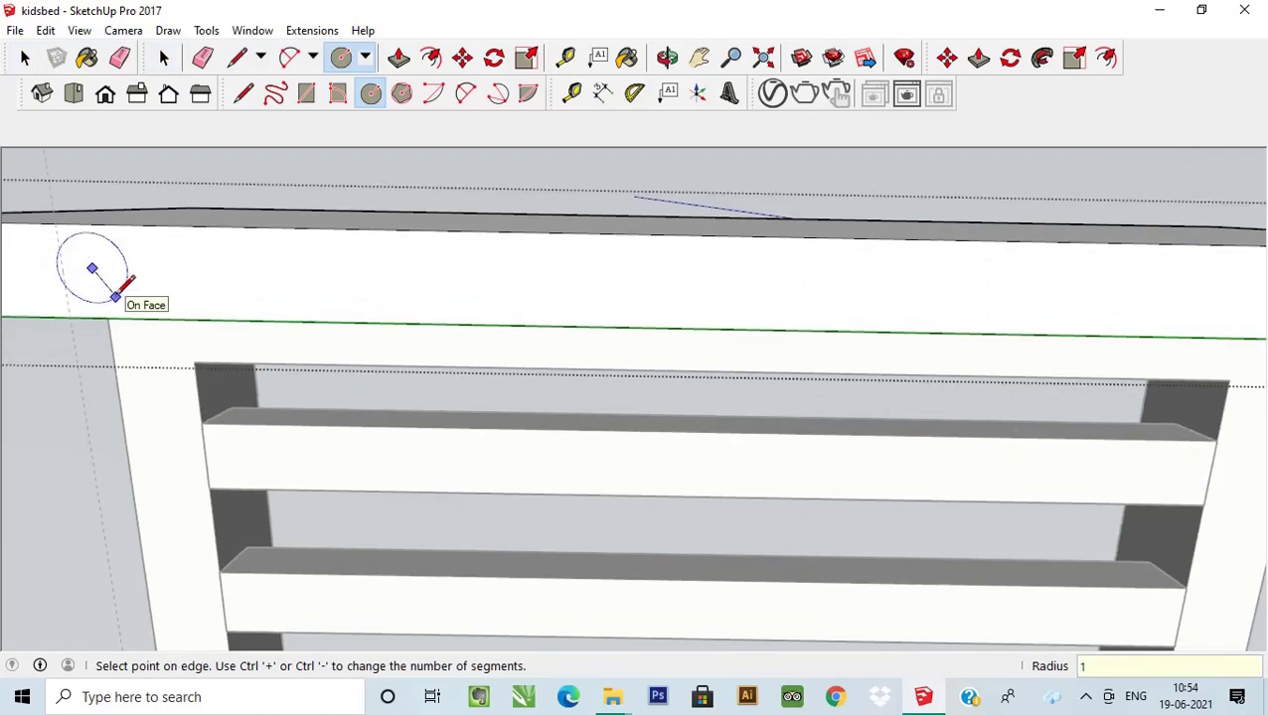
key(Return)
Draw a 1/2-inch-radius circle beside the left guide line.
scroll(283, 322, down, 1)
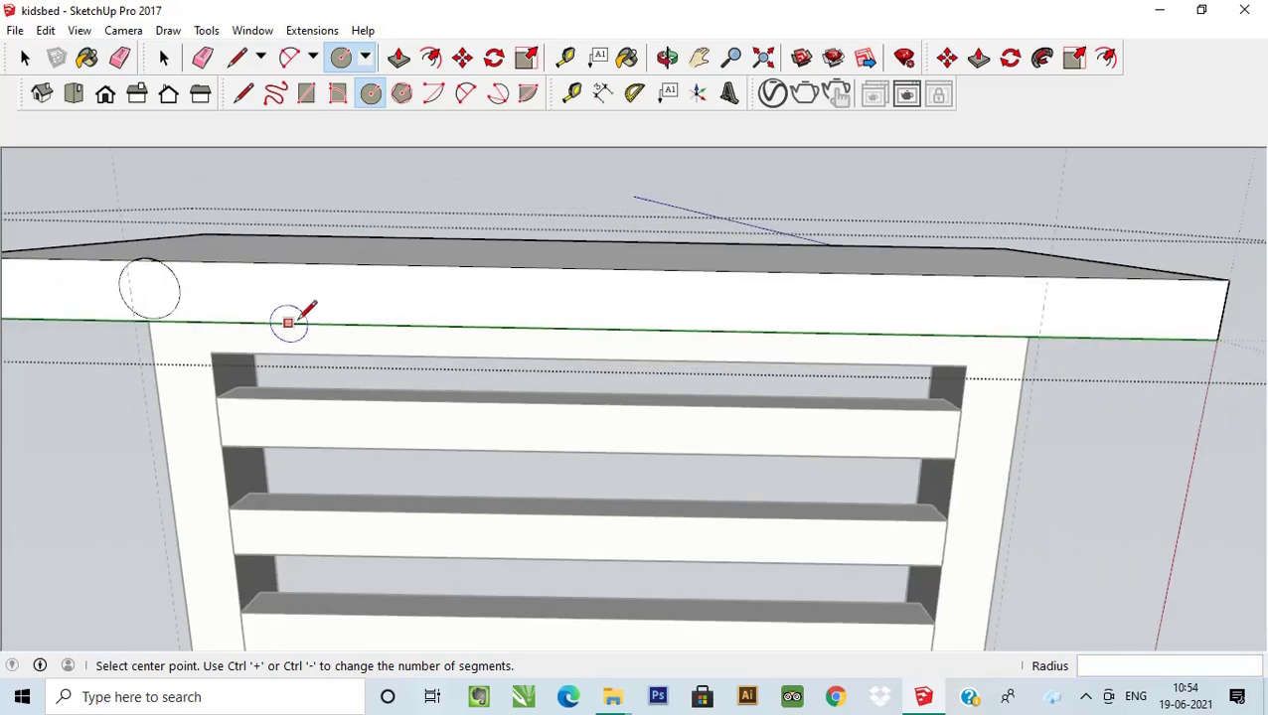
scroll(33, 248, up, 1)
scroll(213, 268, up, 1)
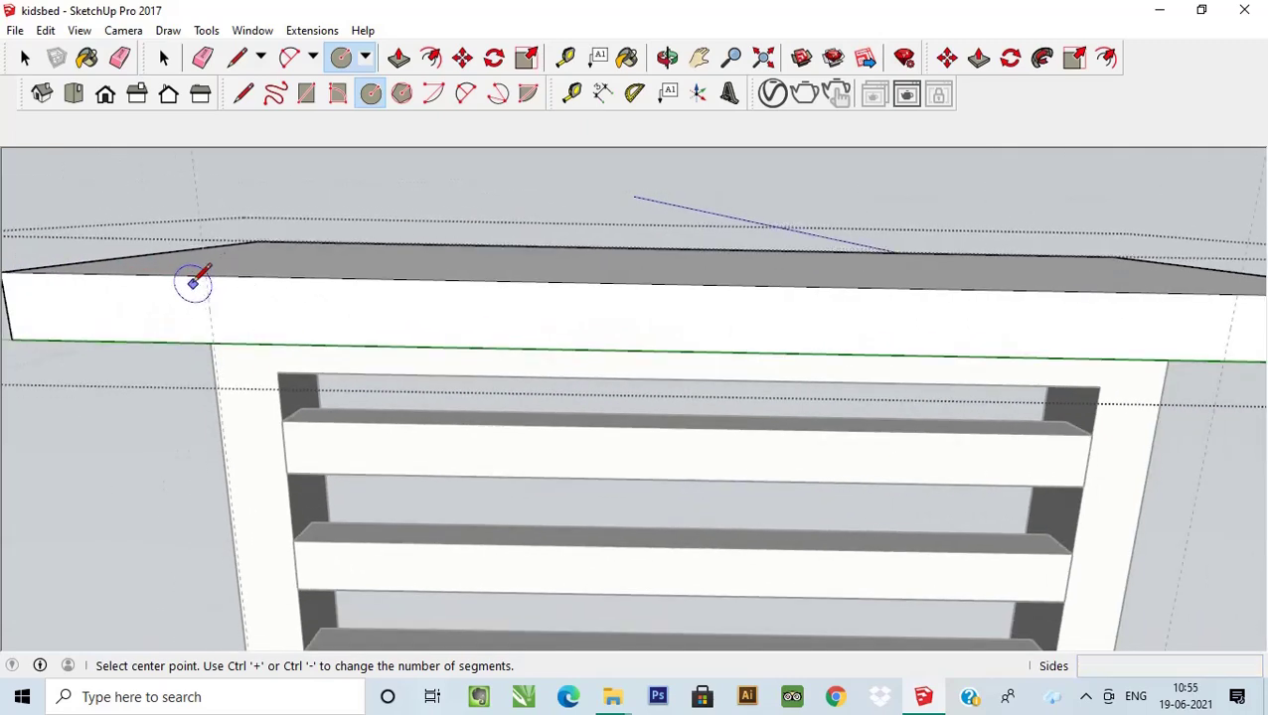
scroll(268, 318, up, 1)
click(266, 321)
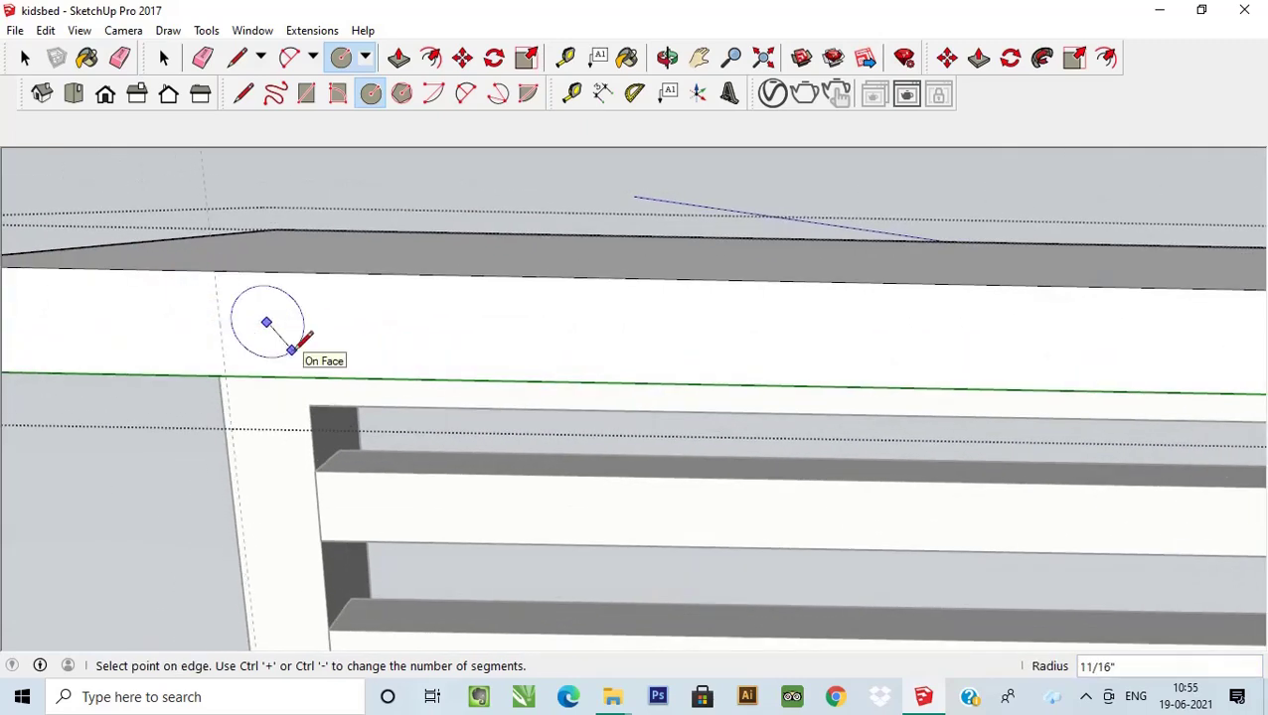
key(Return)
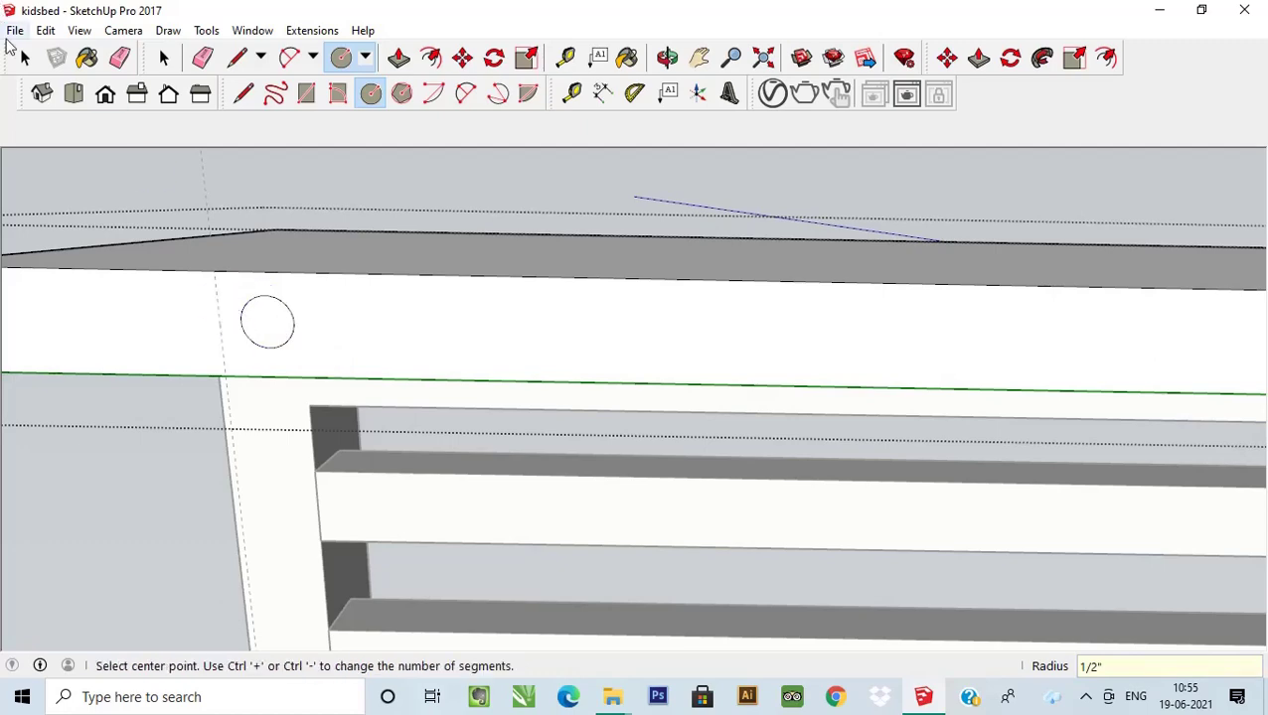
Scale the circle up by 1.36, then deselect it in isometric view.
click(24, 56)
scroll(153, 293, up, 2)
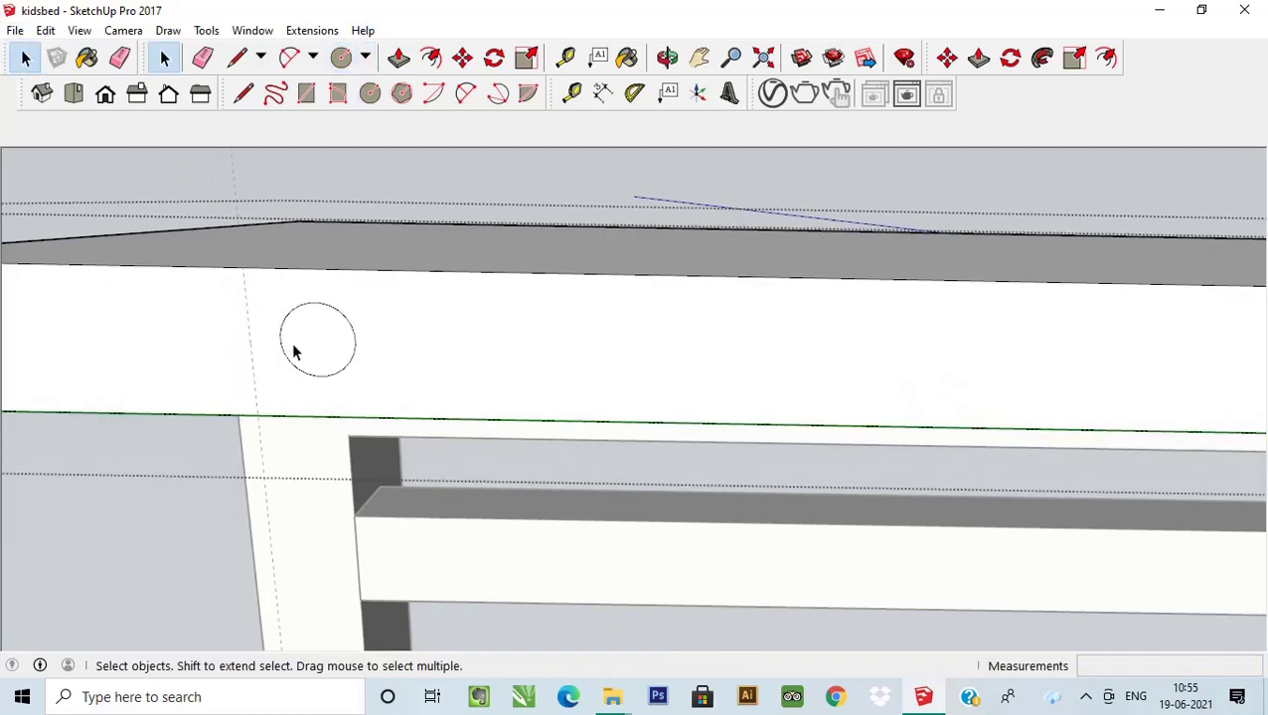
scroll(217, 345, up, 1)
drag(313, 277, 459, 416)
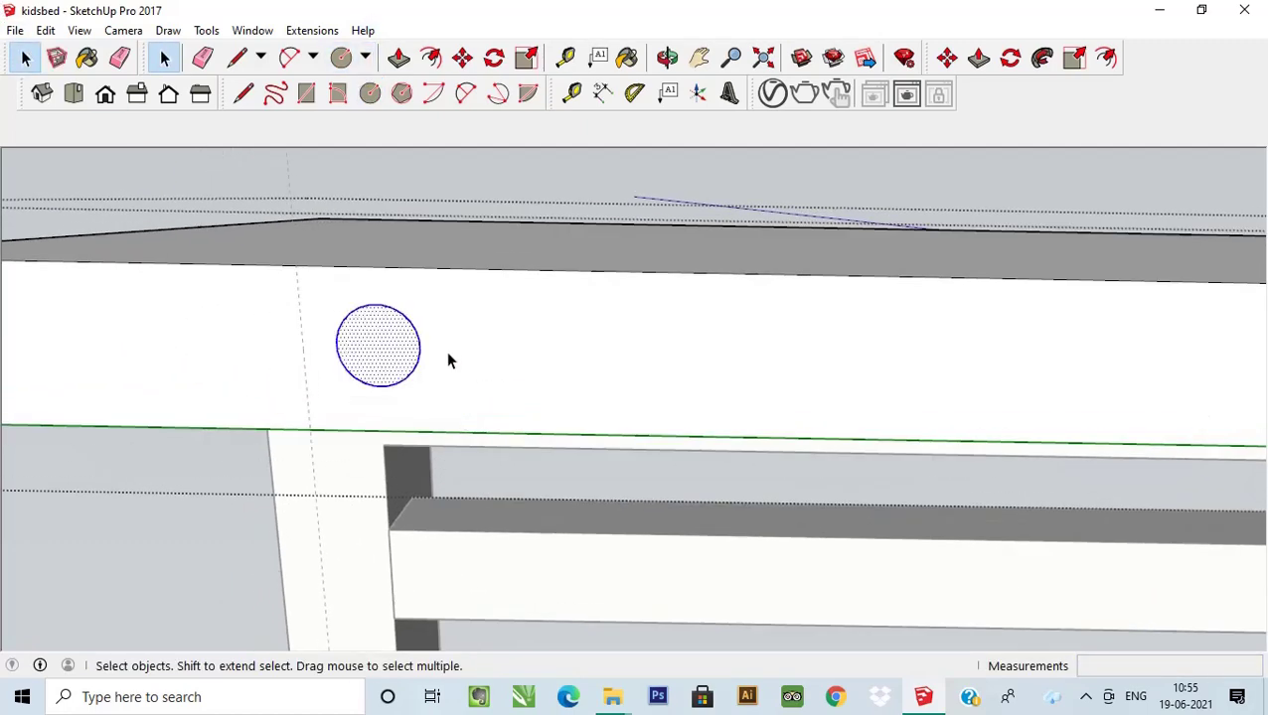
click(525, 58)
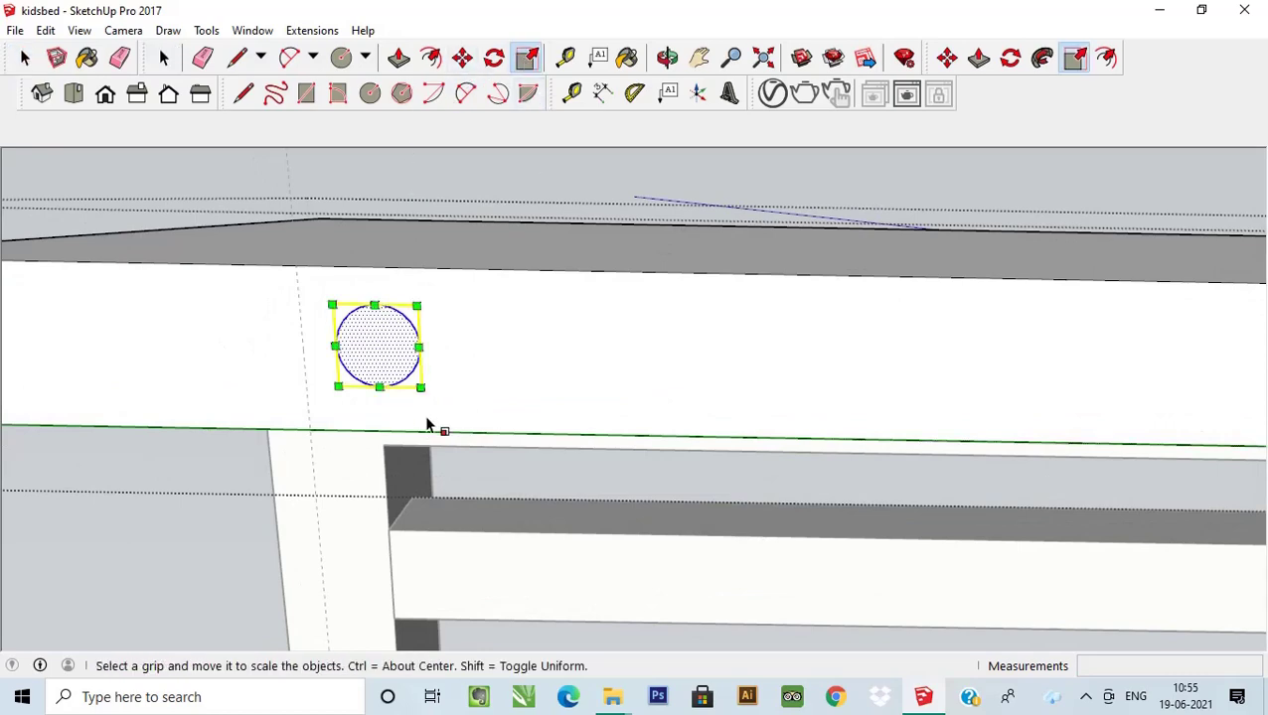
drag(420, 389, 439, 414)
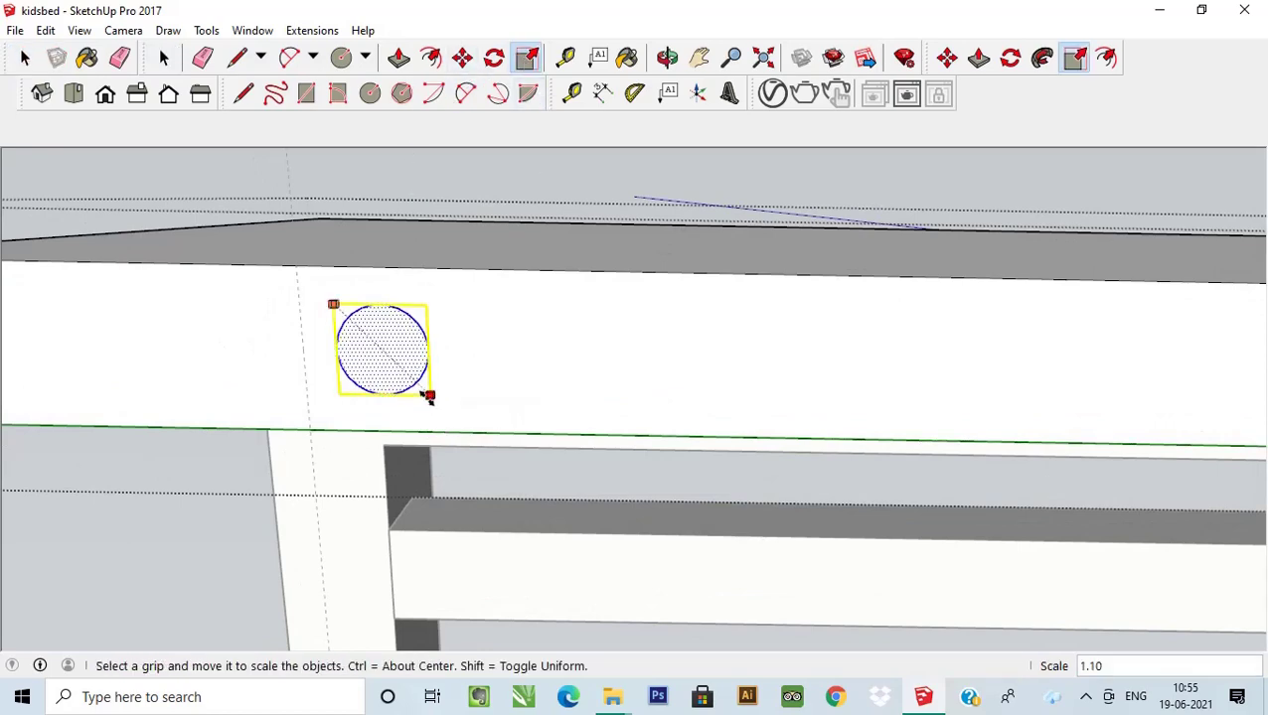
click(41, 94)
scroll(425, 432, up, 2)
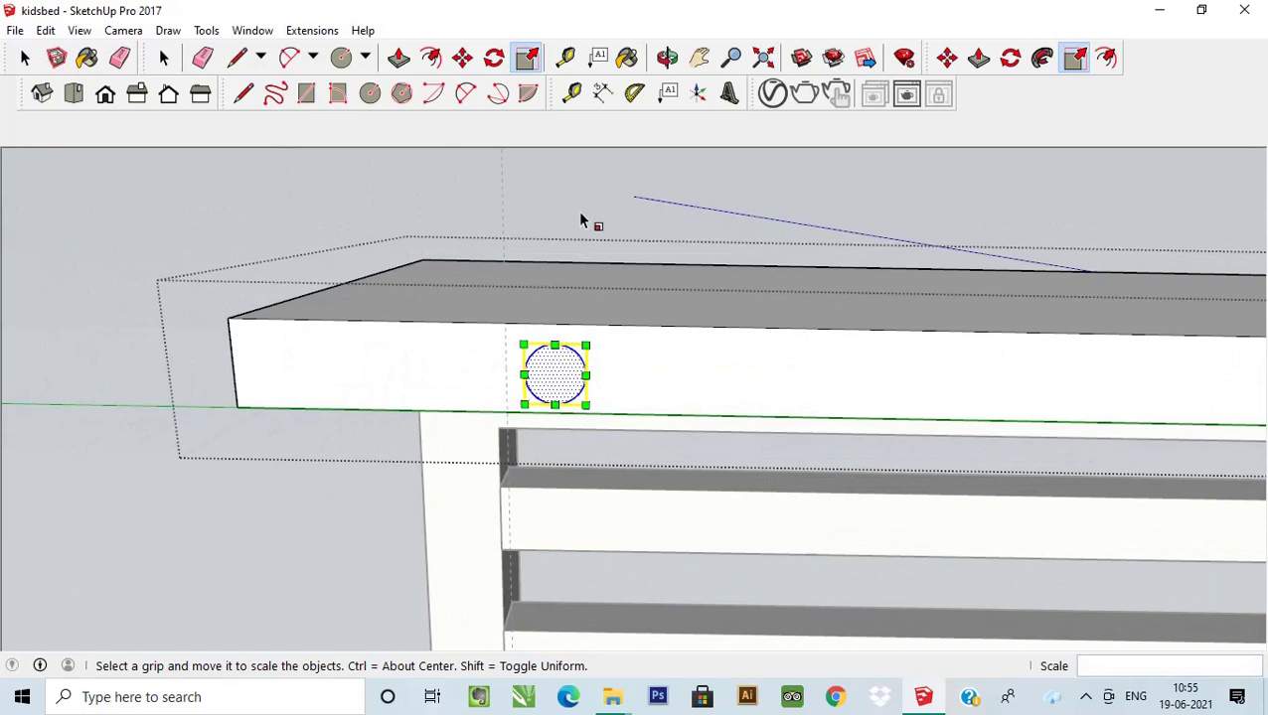
click(24, 58)
click(169, 206)
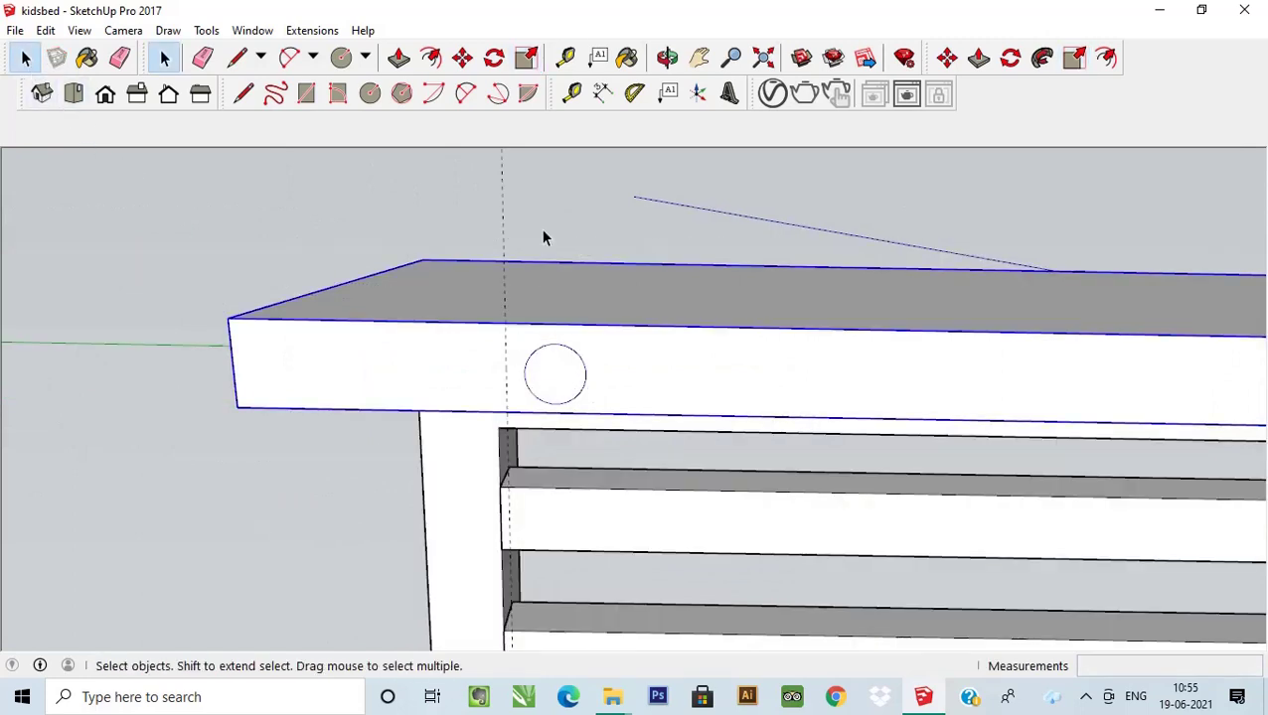
Group the circle and push/pull its face outward into a long cylinder.
triple_click(584, 377)
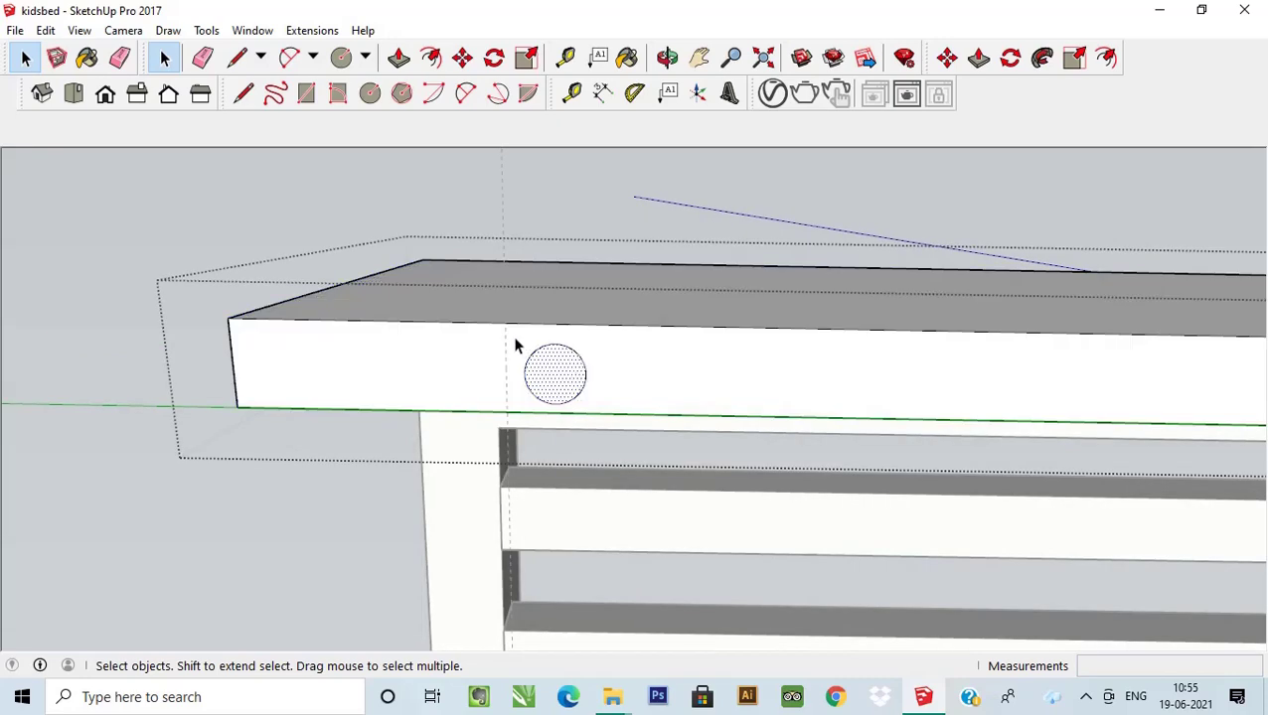
right_click(541, 363)
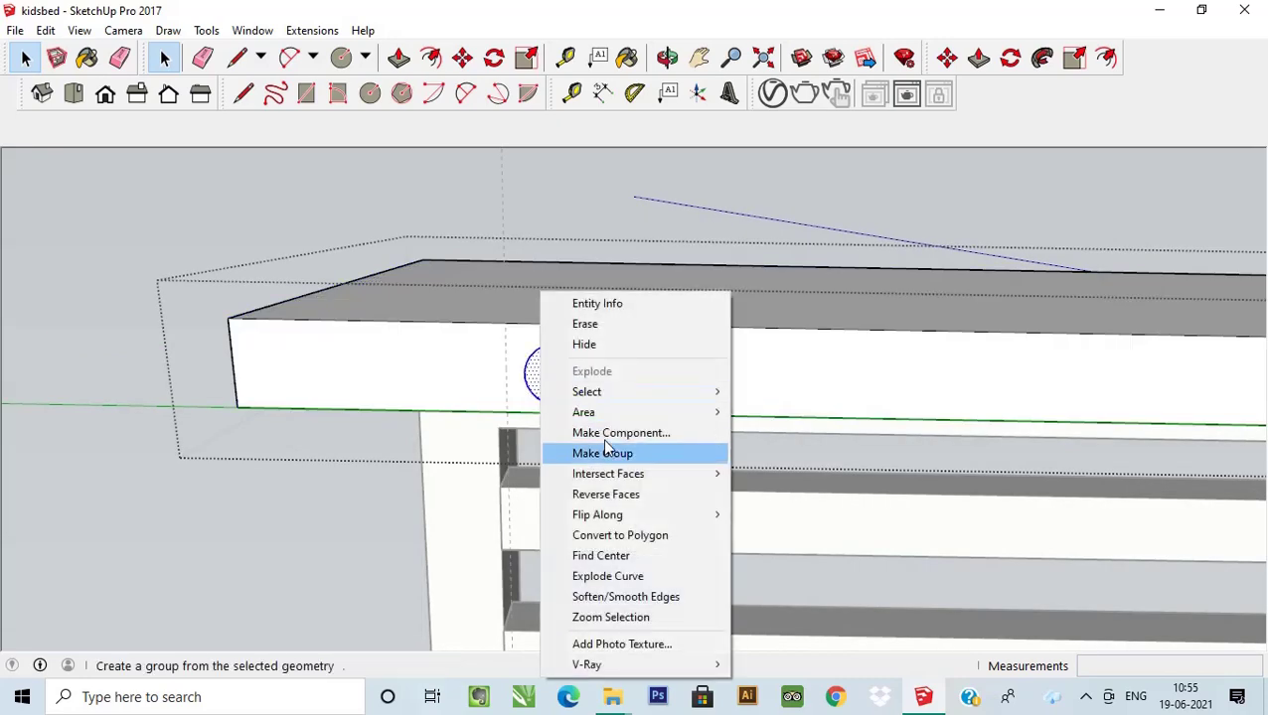
click(613, 451)
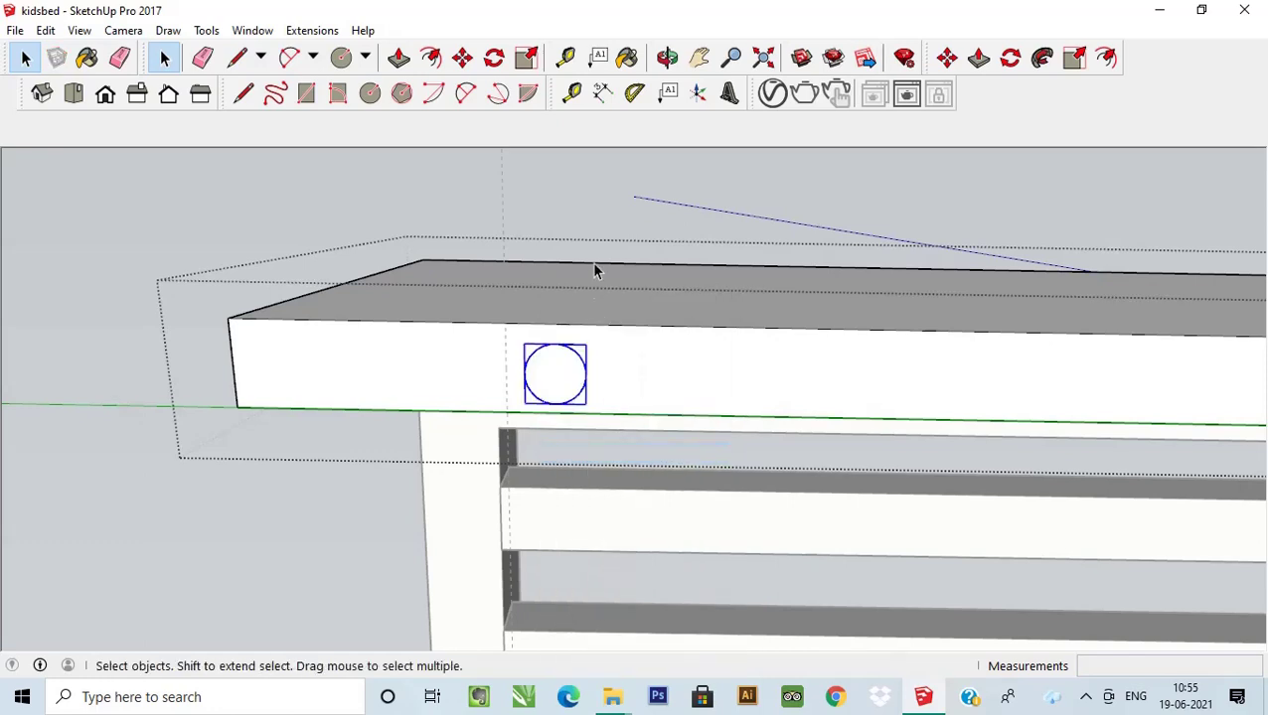
double_click(566, 382)
click(399, 57)
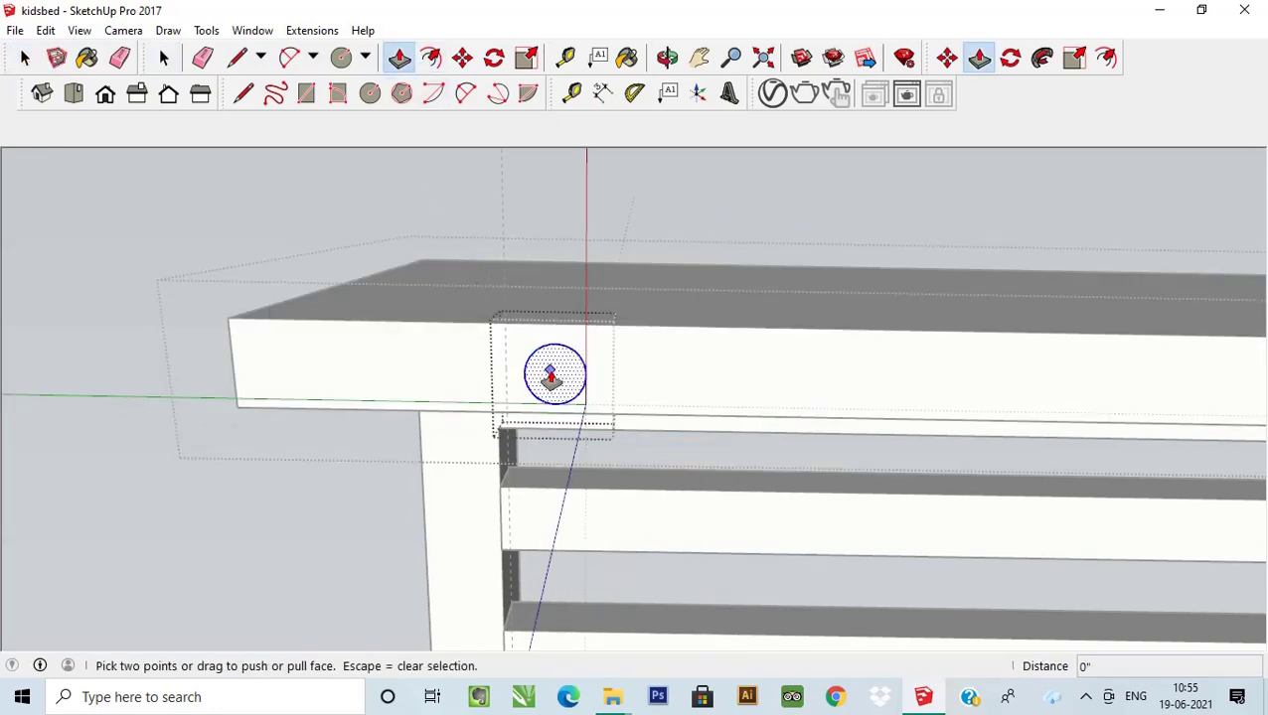
drag(551, 377, 397, 536)
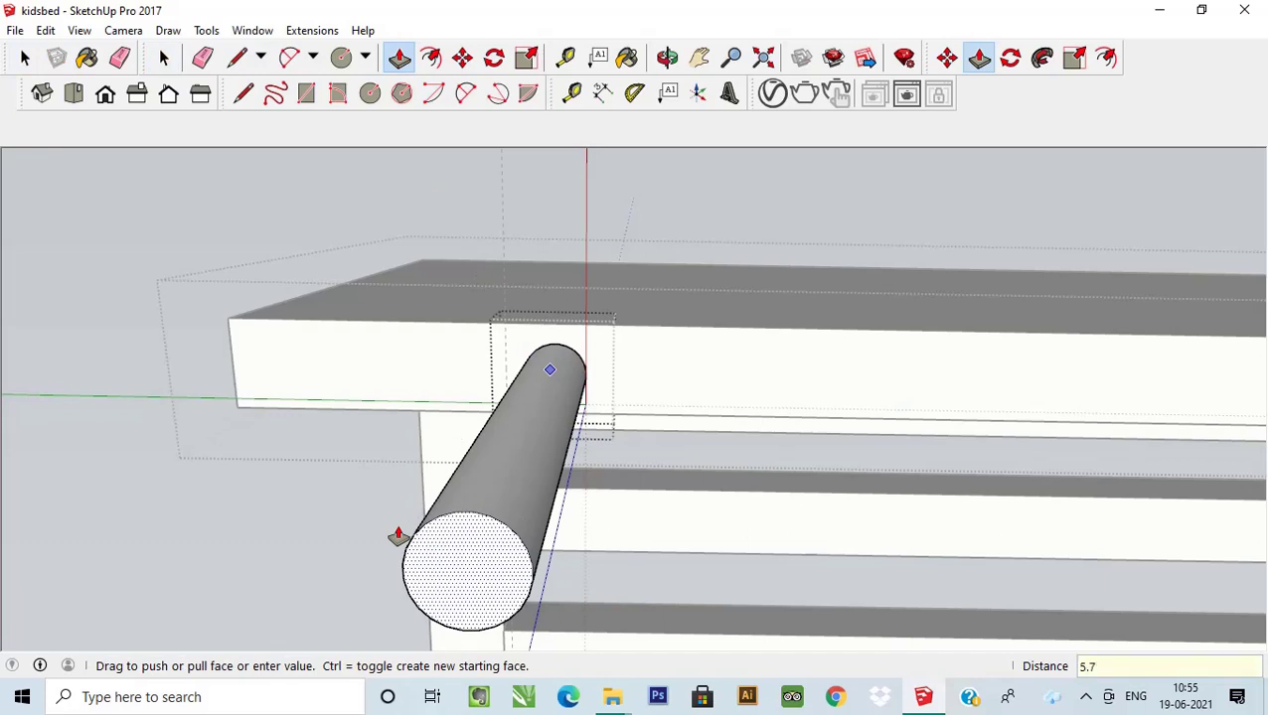
Move the cylindrical leg up under the rail corner.
click(25, 56)
click(199, 206)
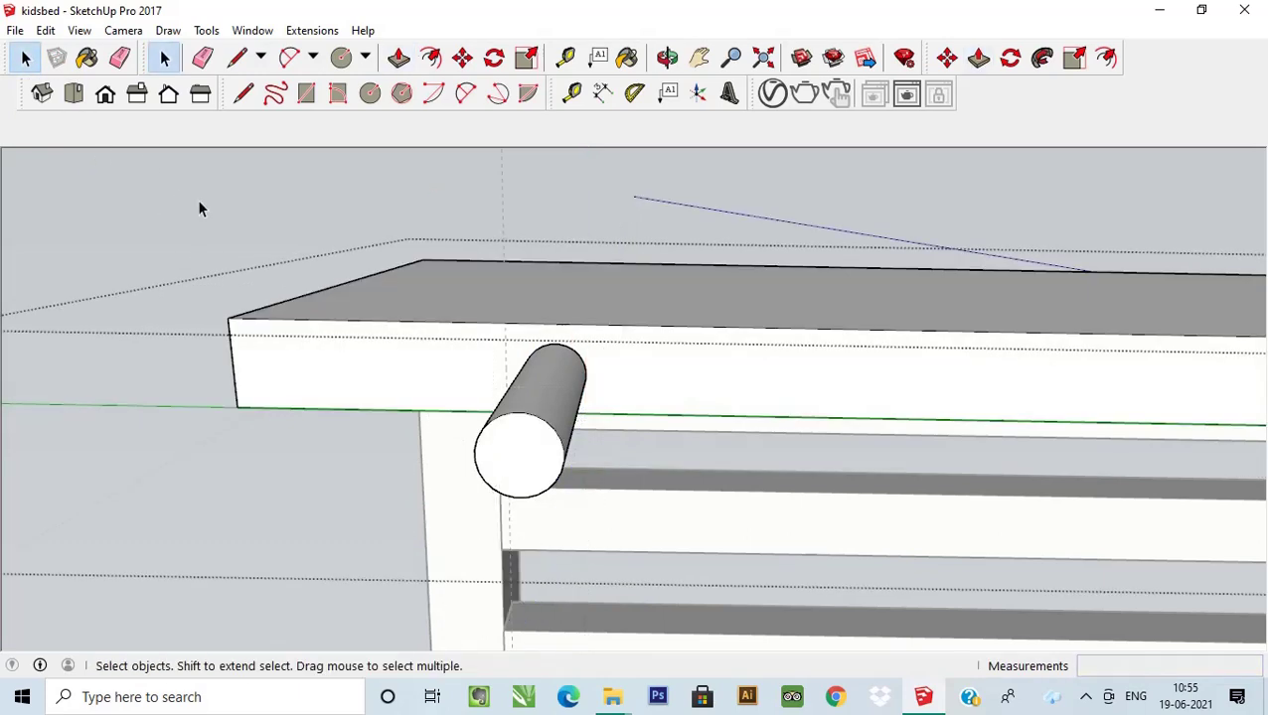
scroll(518, 417, down, 2)
click(519, 417)
middle_drag(519, 417, 597, 405)
scroll(598, 404, up, 2)
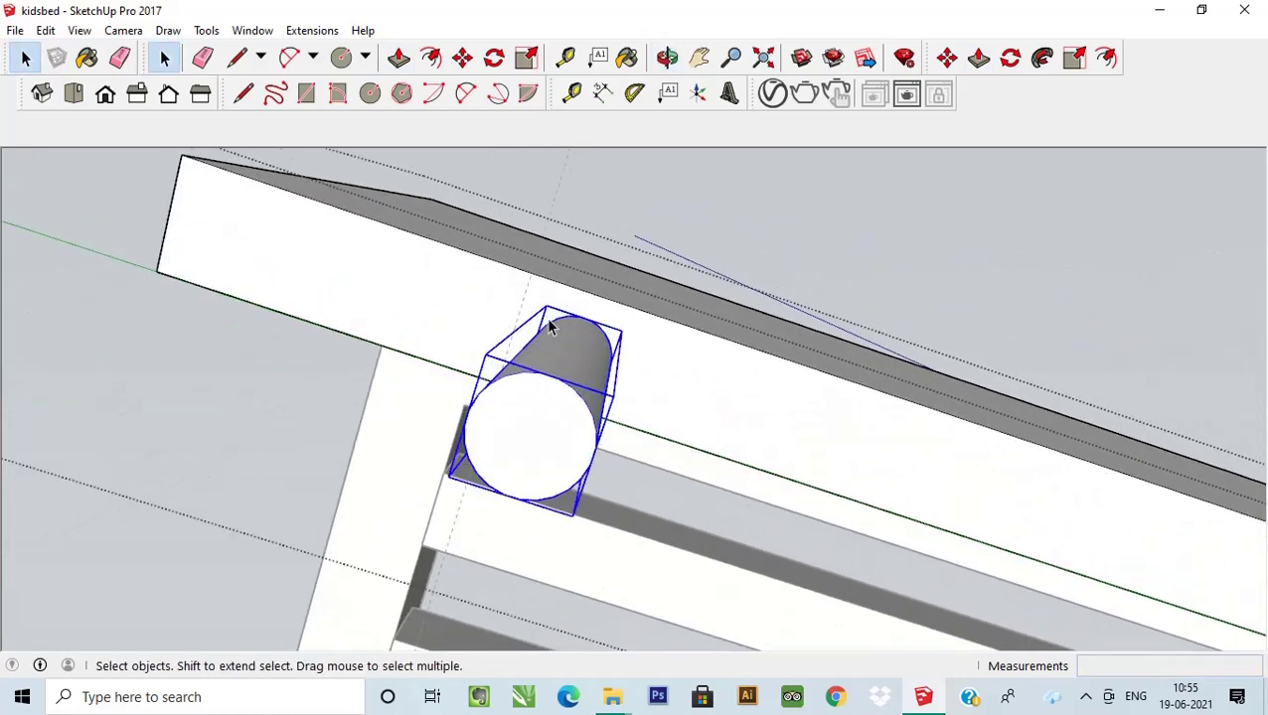
click(476, 63)
click(526, 356)
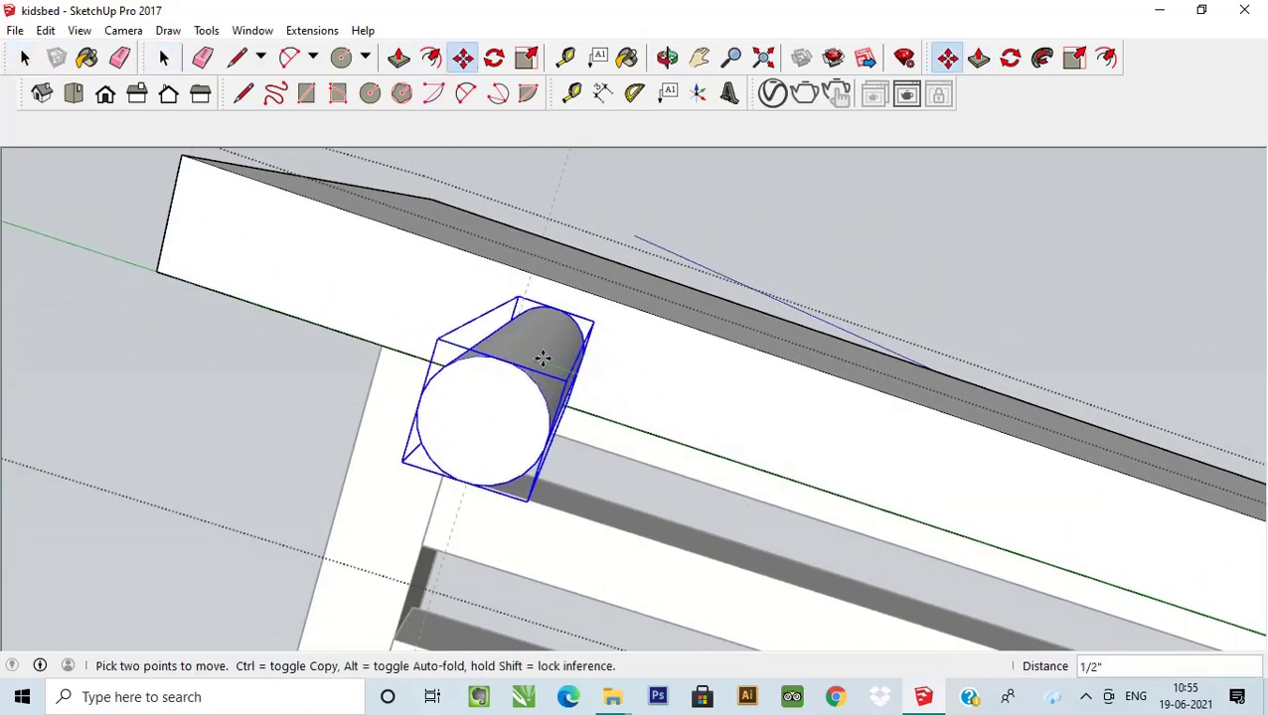
click(25, 56)
scroll(269, 372, down, 4)
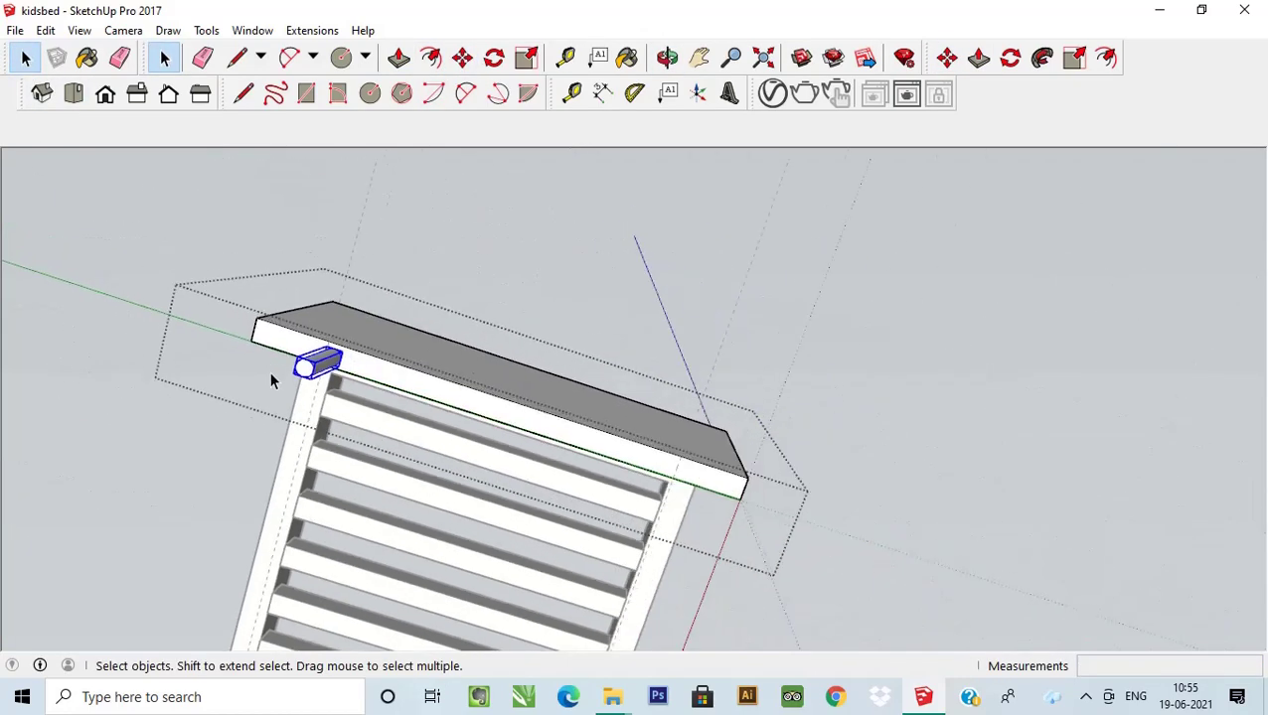
scroll(311, 378, up, 4)
Scale the cylinder's end face down to 0.80 to taper the leg.
double_click(455, 309)
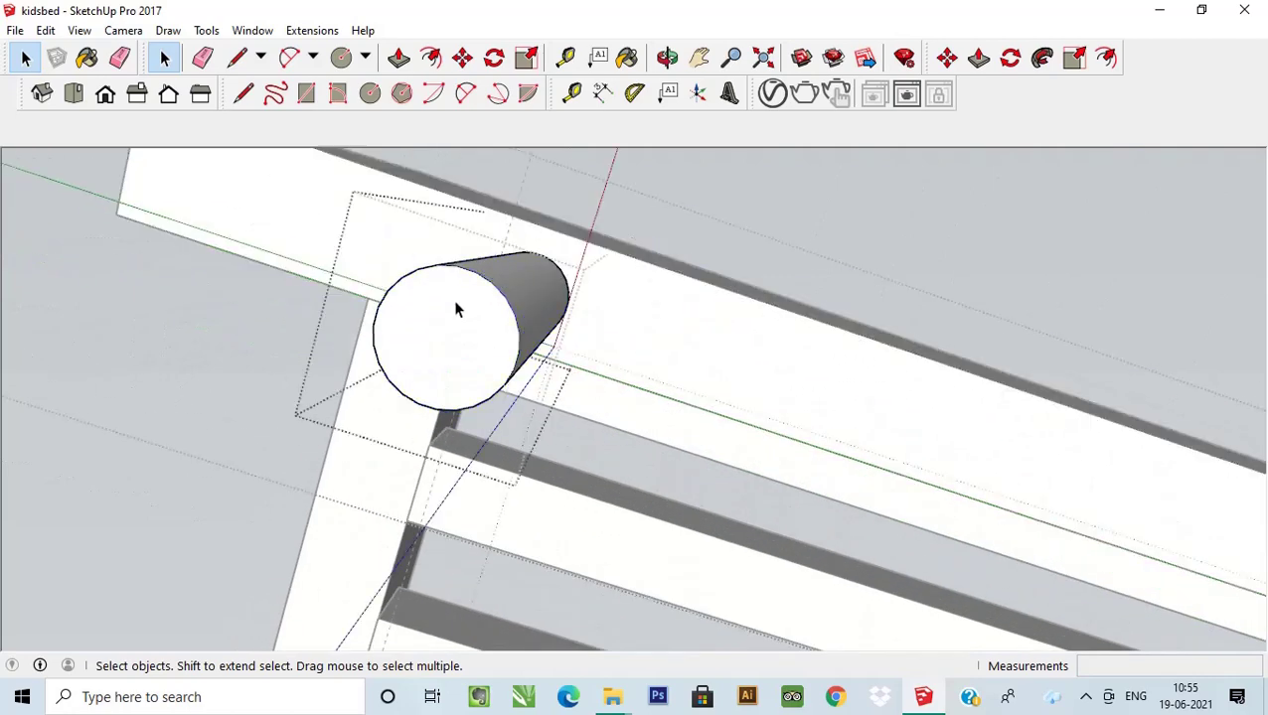
triple_click(455, 309)
click(455, 309)
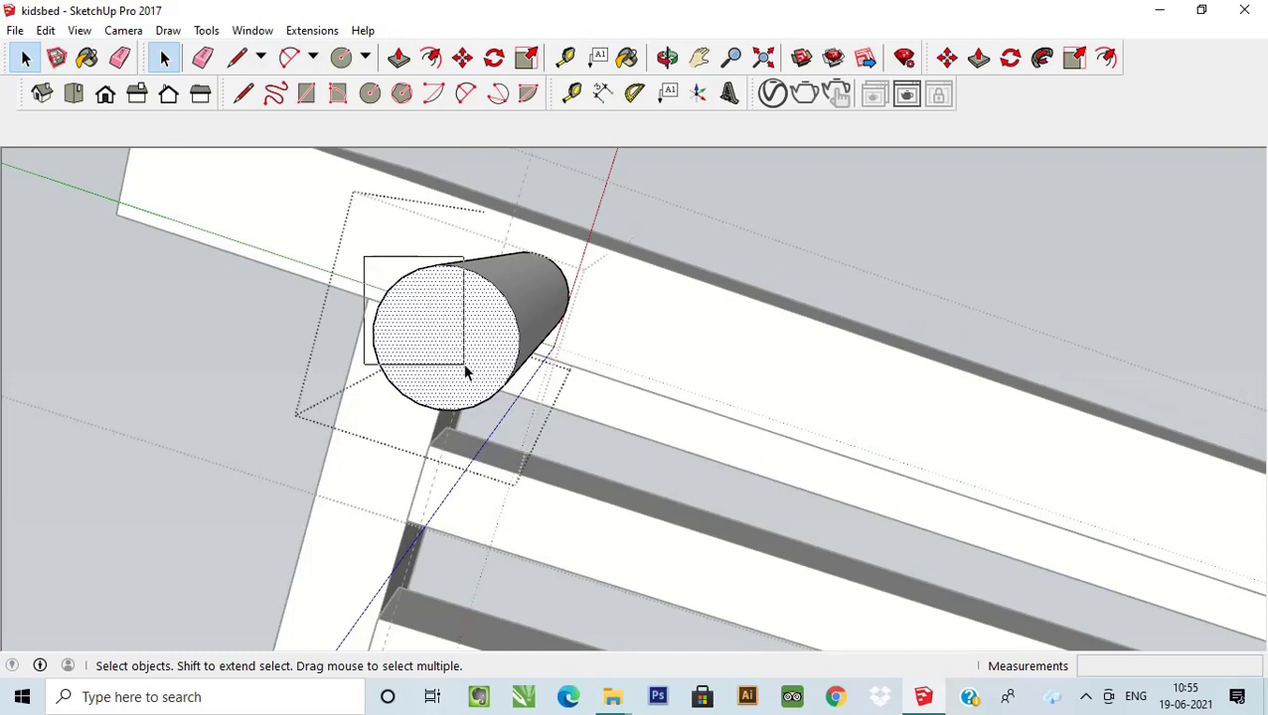
drag(364, 256, 465, 370)
click(526, 57)
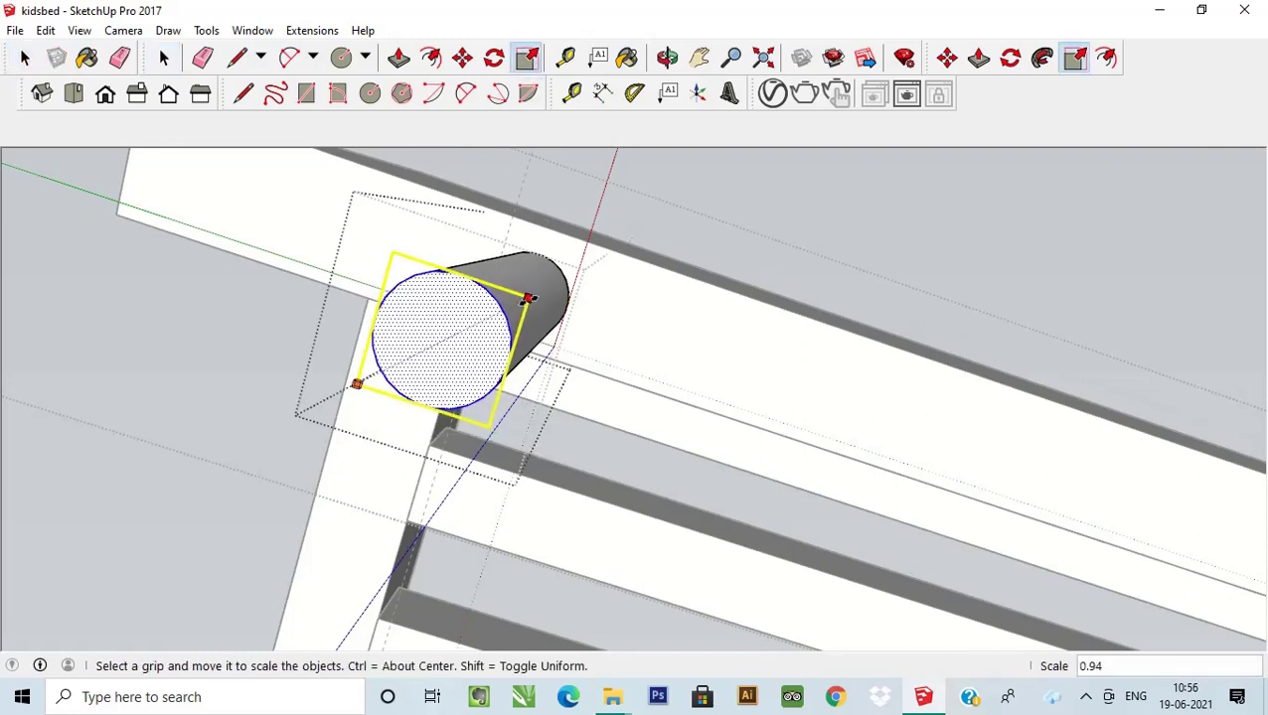
drag(528, 298, 511, 306)
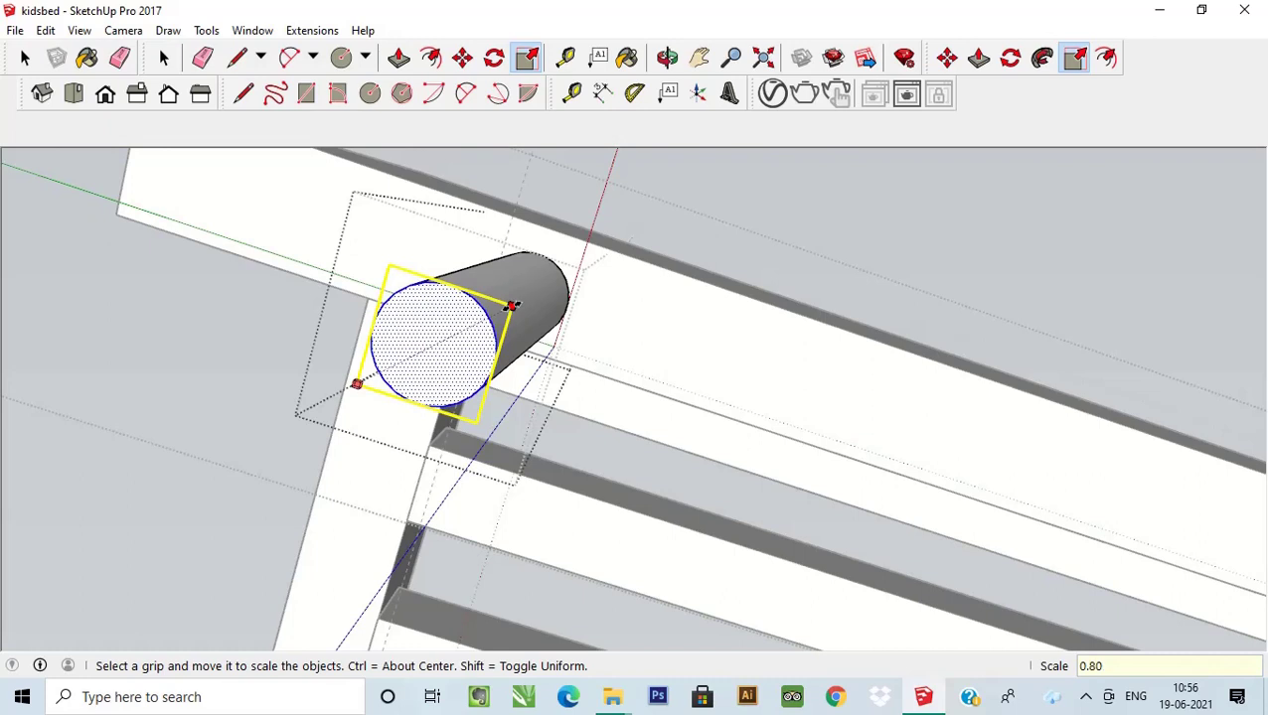
drag(510, 306, 462, 337)
click(25, 58)
mouse_move(82, 263)
middle_down()
mouse_move(424, 235)
mouse_move(382, 359)
mouse_move(504, 515)
mouse_move(922, 529)
mouse_move(331, 404)
middle_up()
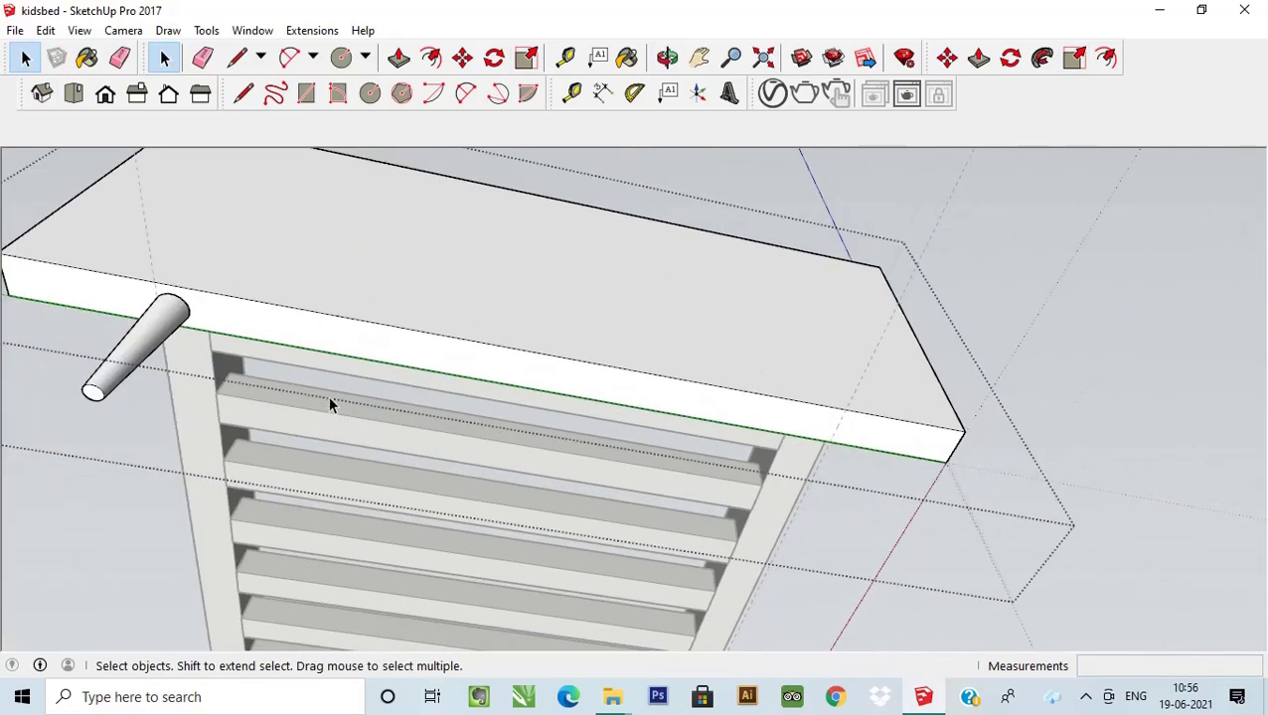
Copy the tapered leg with Ctrl-Move to the footboard's right corner.
click(149, 348)
click(462, 57)
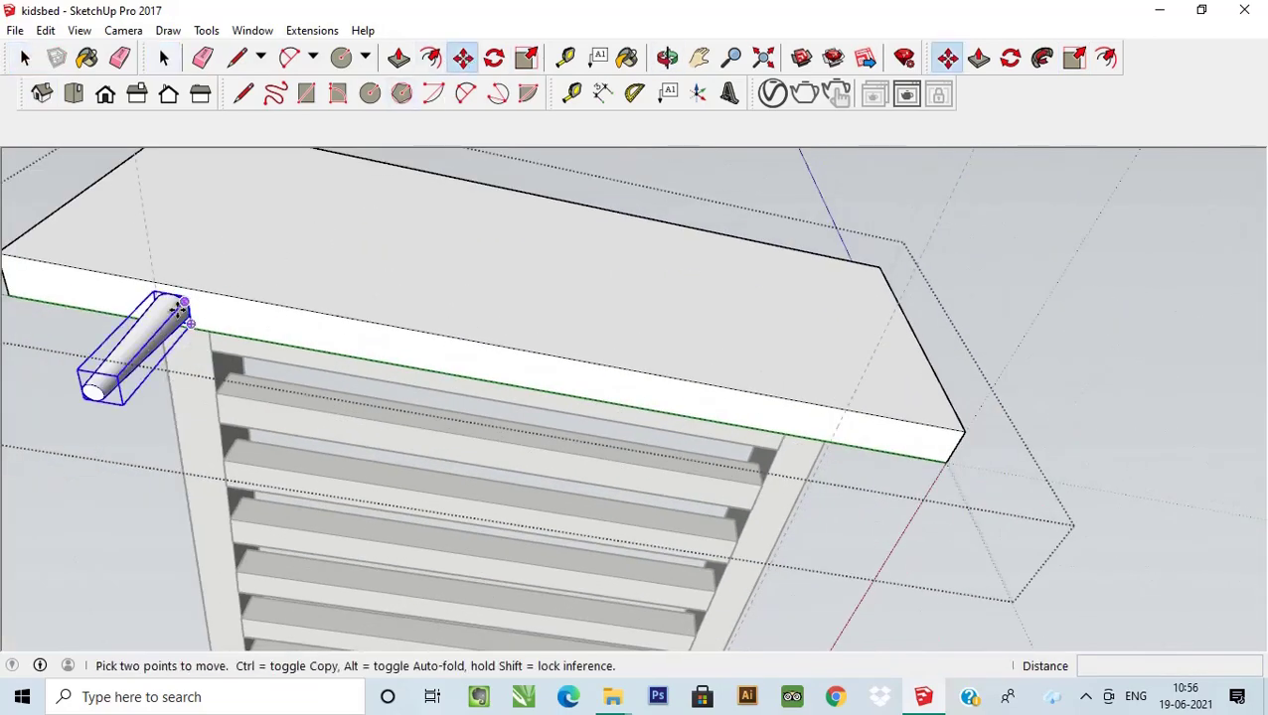
key(ctrl)
click(178, 310)
click(827, 425)
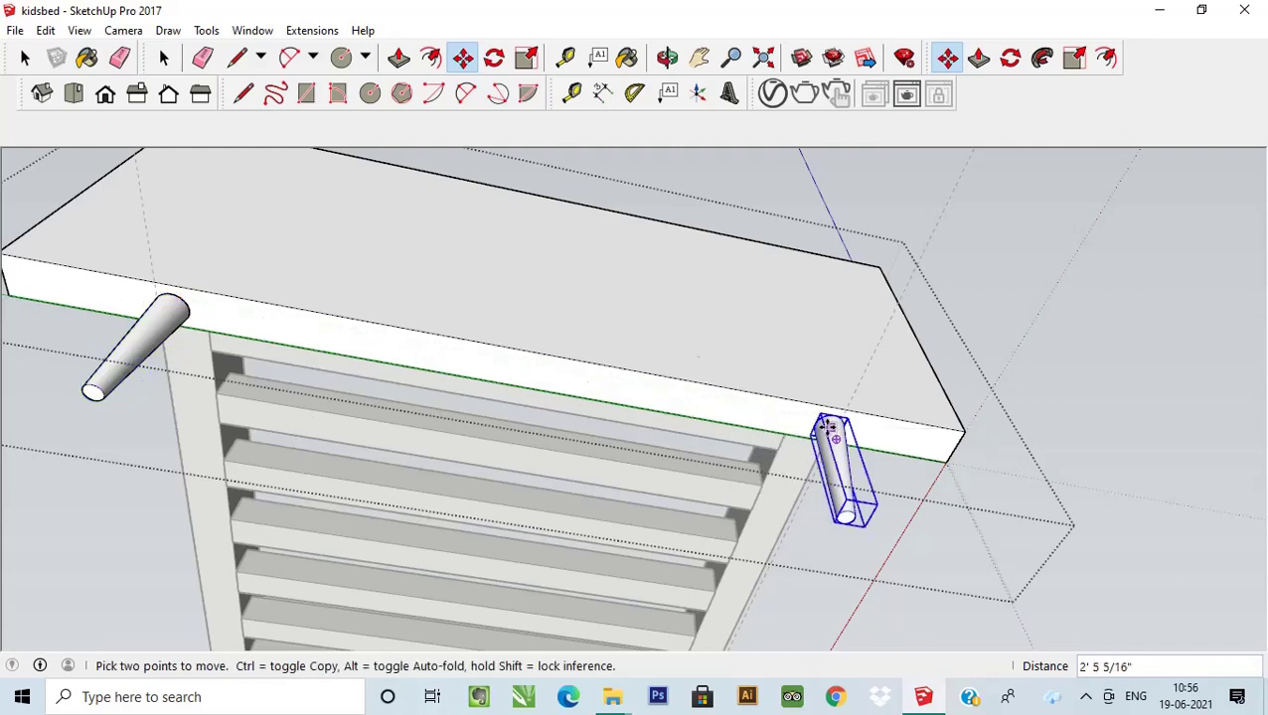
scroll(755, 343, down, 5)
middle_drag(691, 260, 675, 438)
click(26, 60)
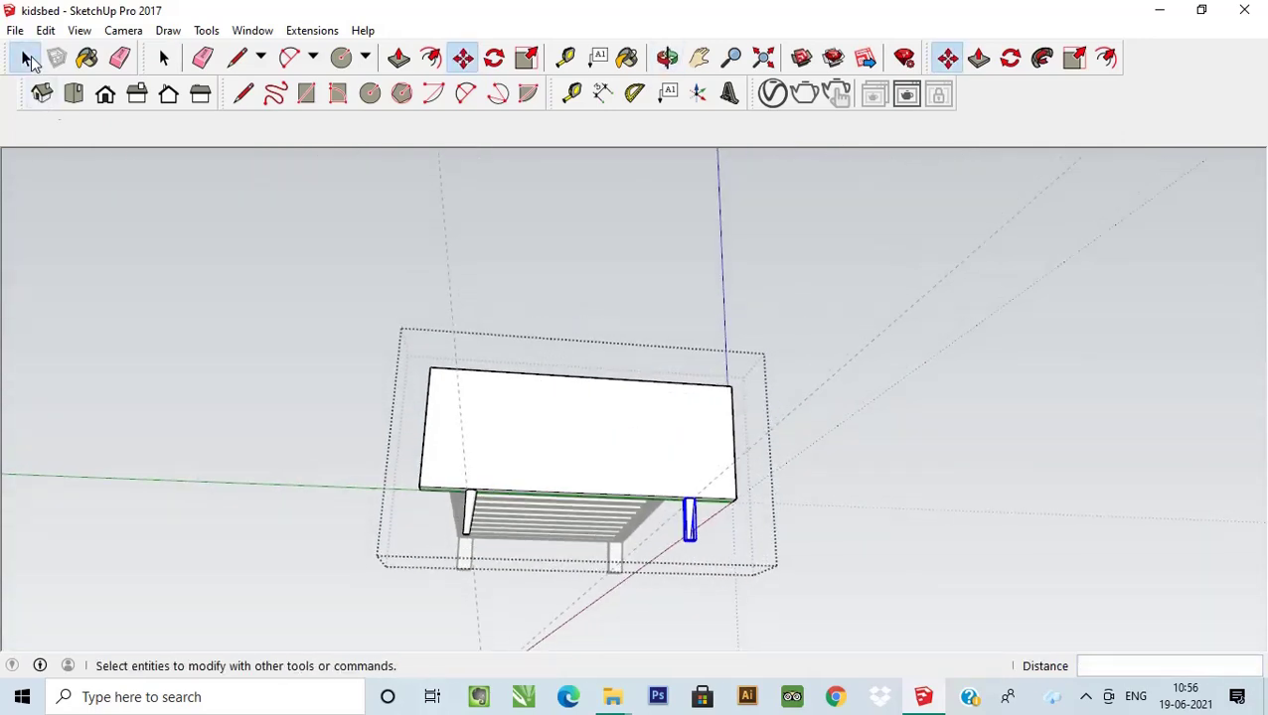
click(27, 60)
middle_drag(473, 351, 575, 502)
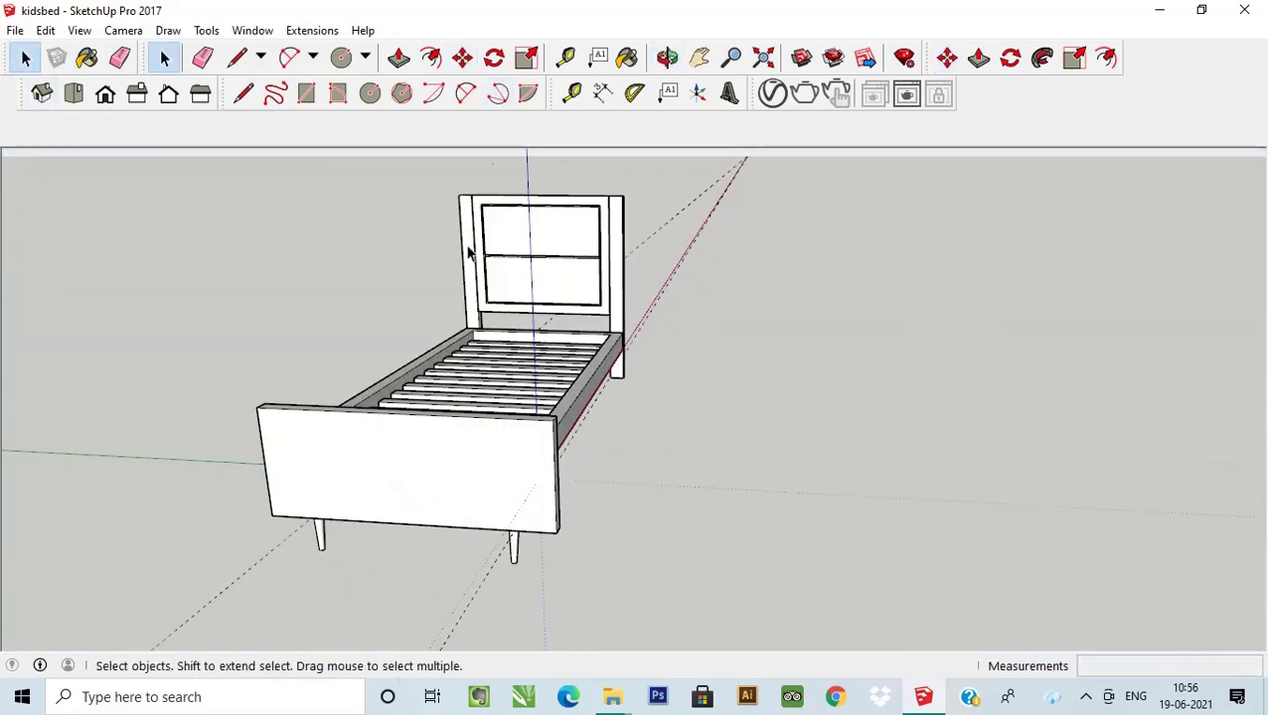
In Front view, add a Tape Measure guide from the rail edge to the headboard leg bottoms.
mouse_move(469, 253)
middle_down()
mouse_move(554, 433)
mouse_move(348, 467)
mouse_move(461, 481)
mouse_move(575, 534)
mouse_move(438, 439)
mouse_move(589, 421)
mouse_move(356, 396)
middle_up()
click(427, 465)
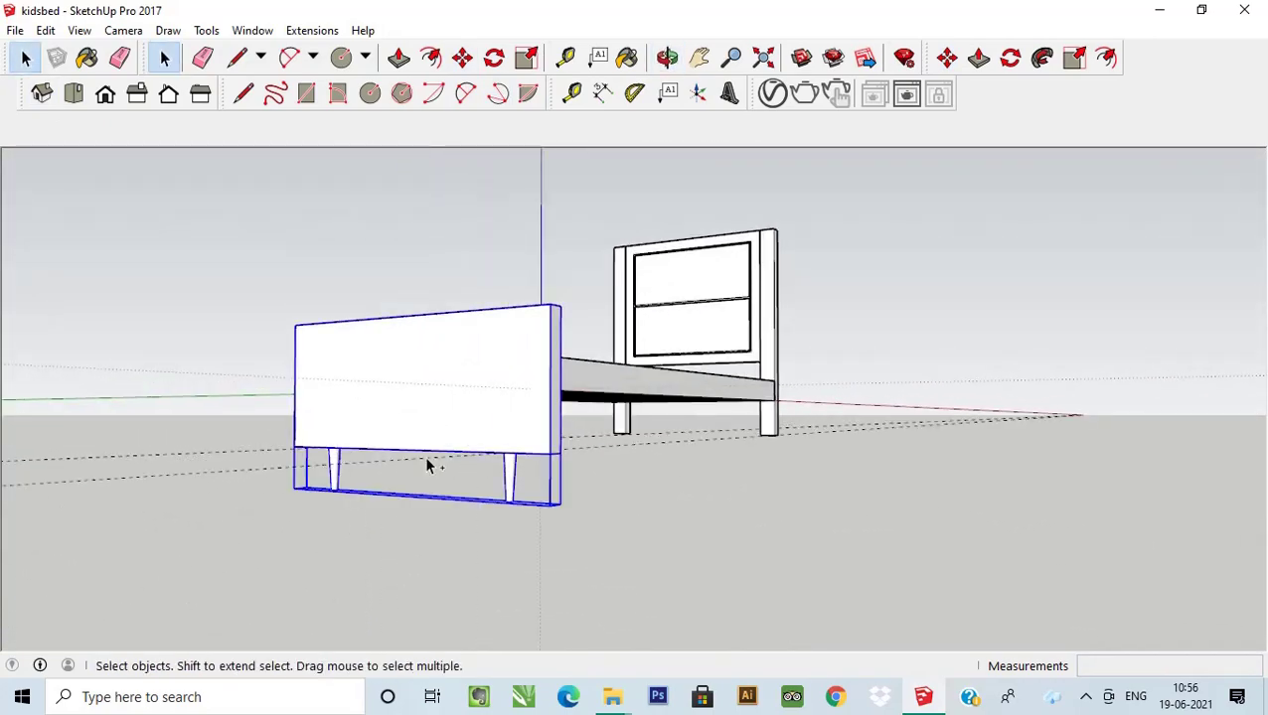
click(759, 492)
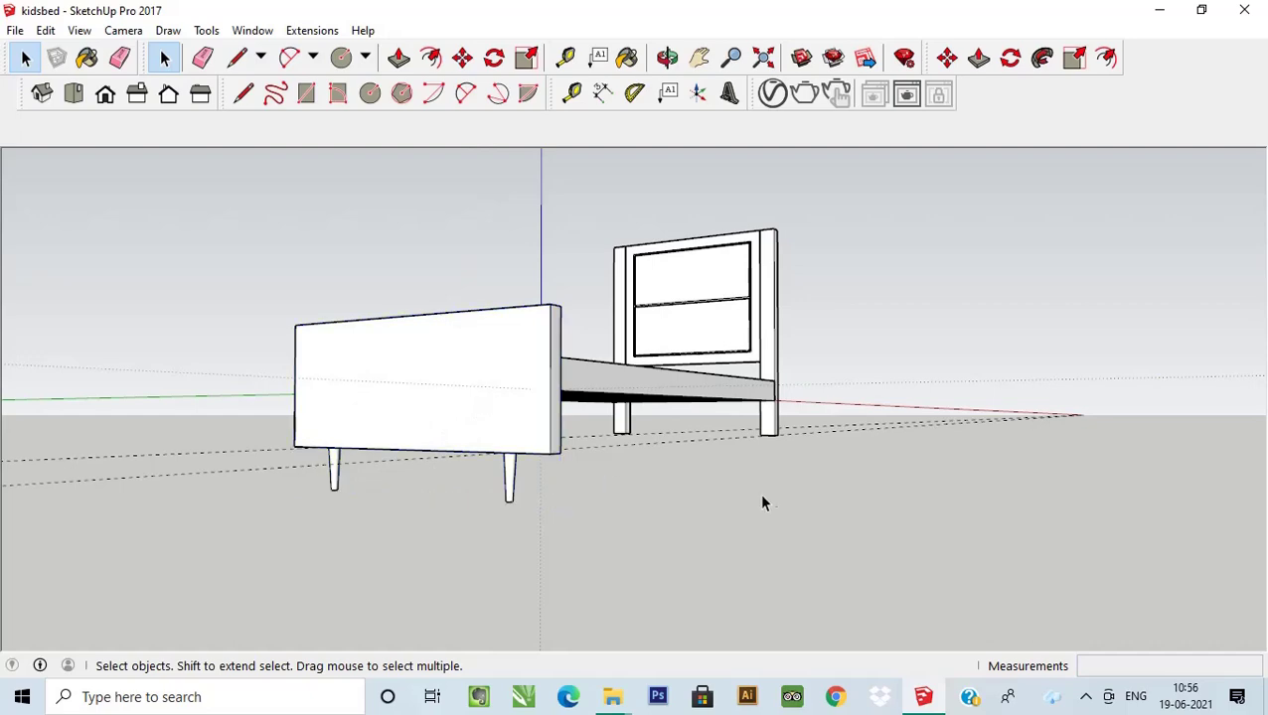
mouse_move(759, 492)
middle_down()
mouse_move(577, 487)
mouse_move(874, 399)
mouse_move(893, 494)
mouse_move(790, 543)
middle_up()
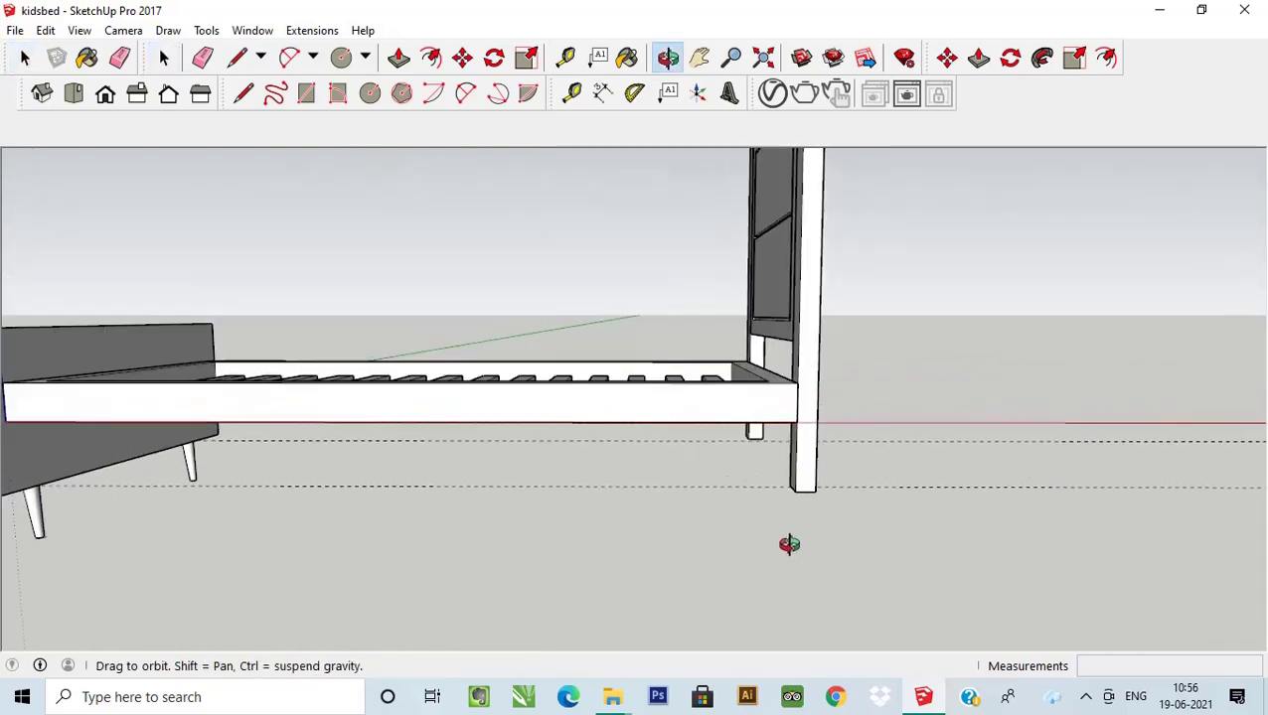
key(f)
click(202, 61)
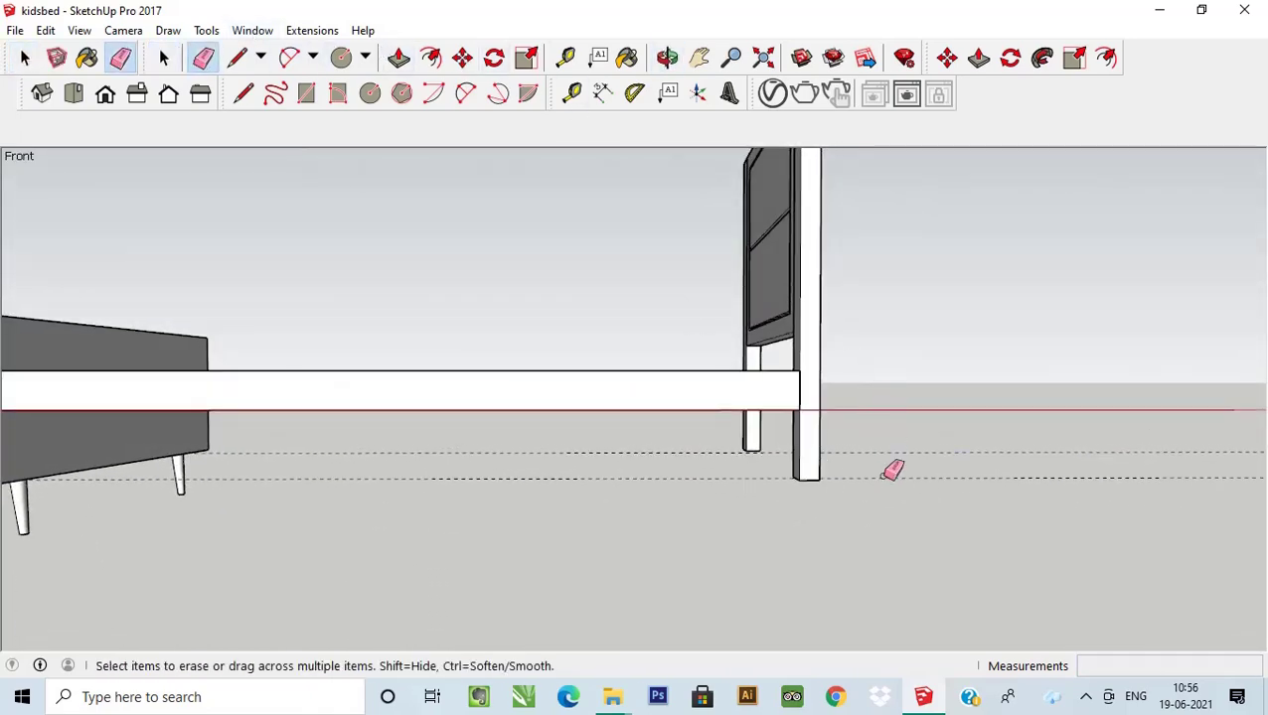
click(571, 93)
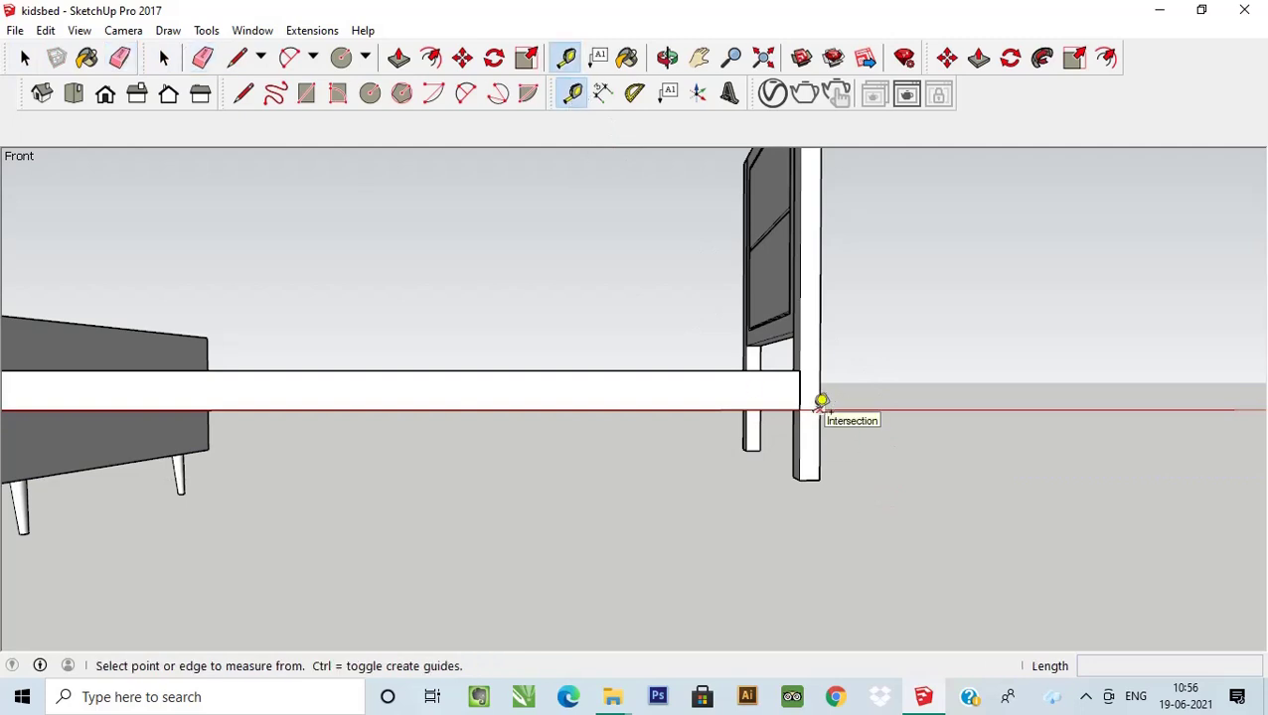
click(779, 370)
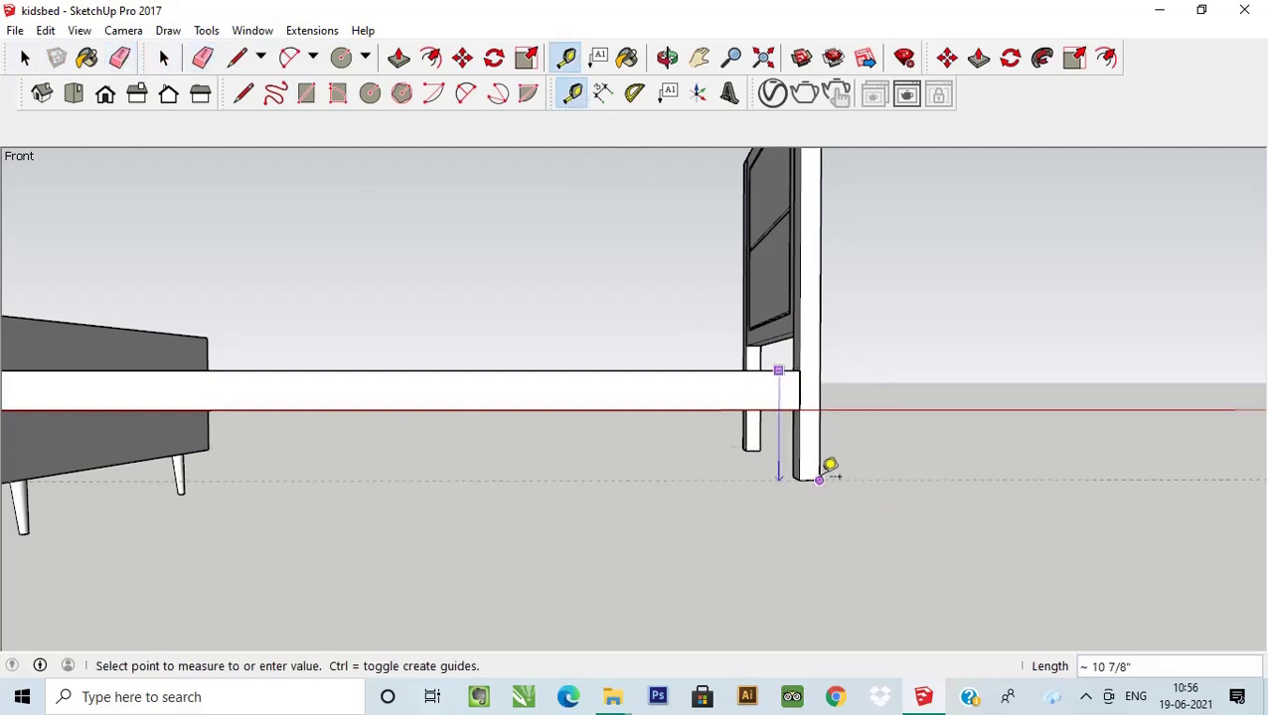
click(835, 481)
scroll(470, 473, down, 5)
scroll(510, 373, up, 3)
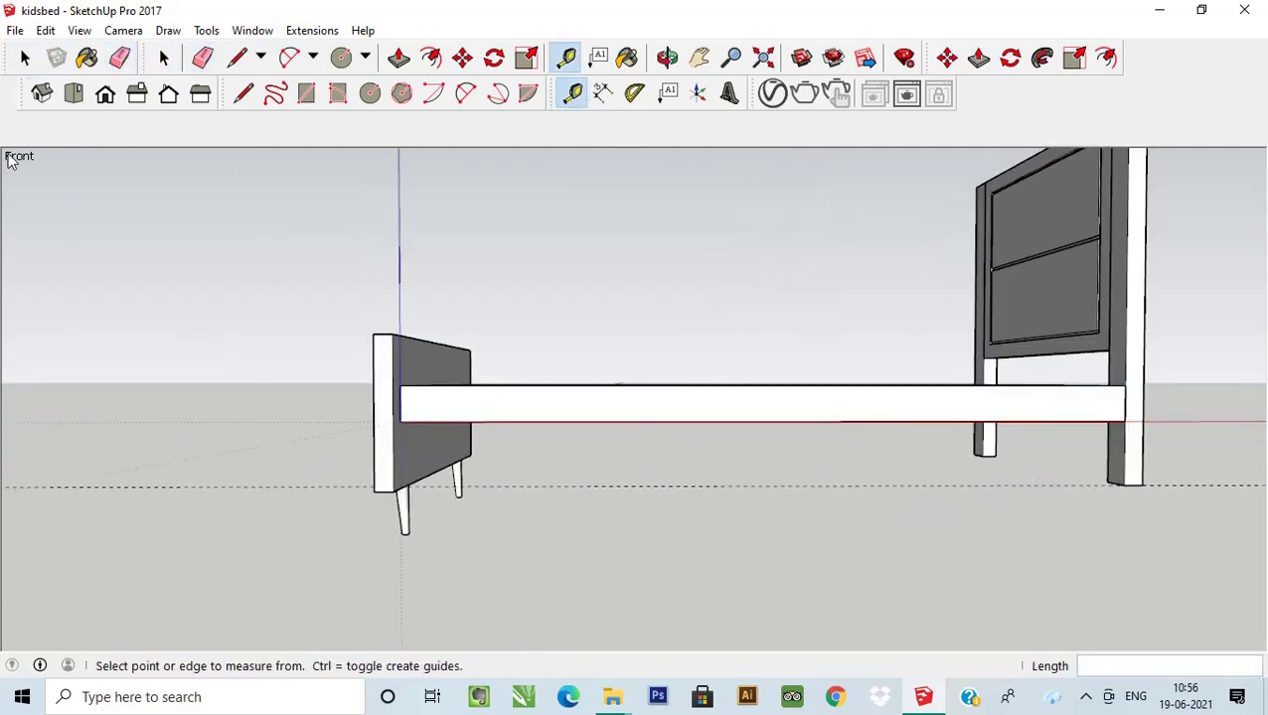
key(space)
mouse_move(537, 391)
middle_down()
mouse_move(524, 387)
mouse_move(661, 382)
mouse_move(527, 475)
middle_up()
Move the footboard up along the blue axis in line with the bed frame.
click(462, 58)
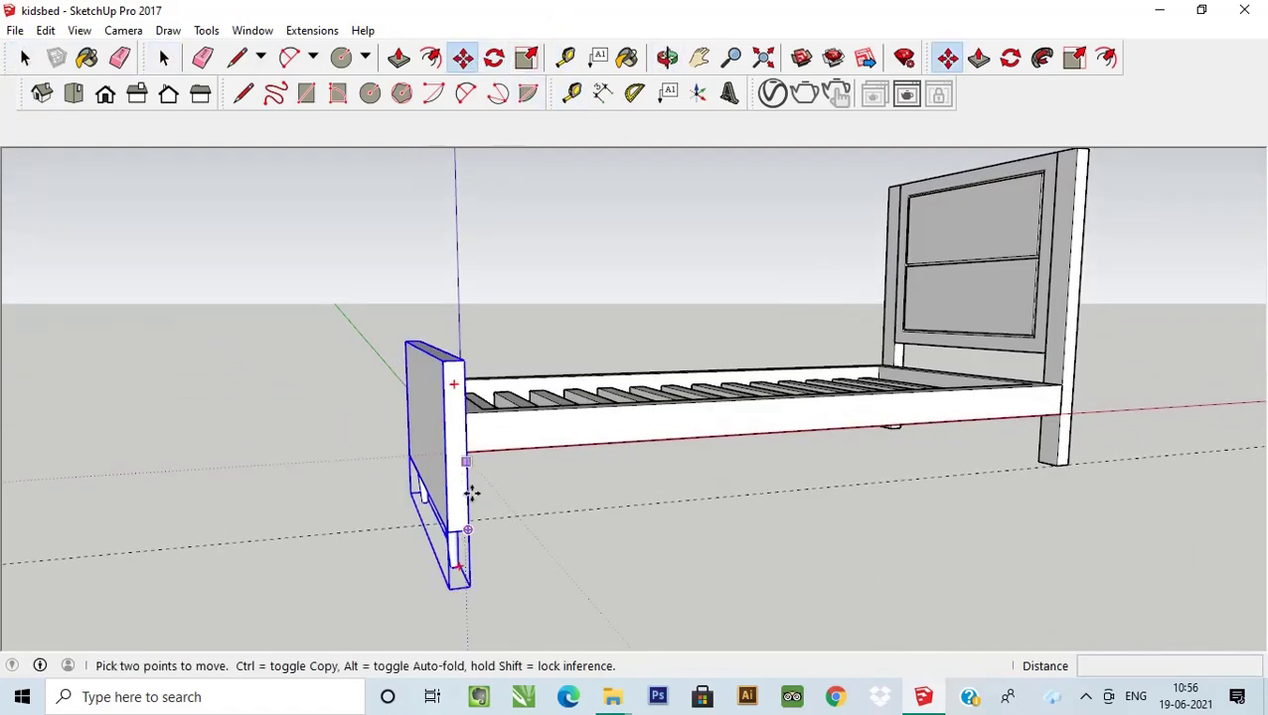
click(459, 528)
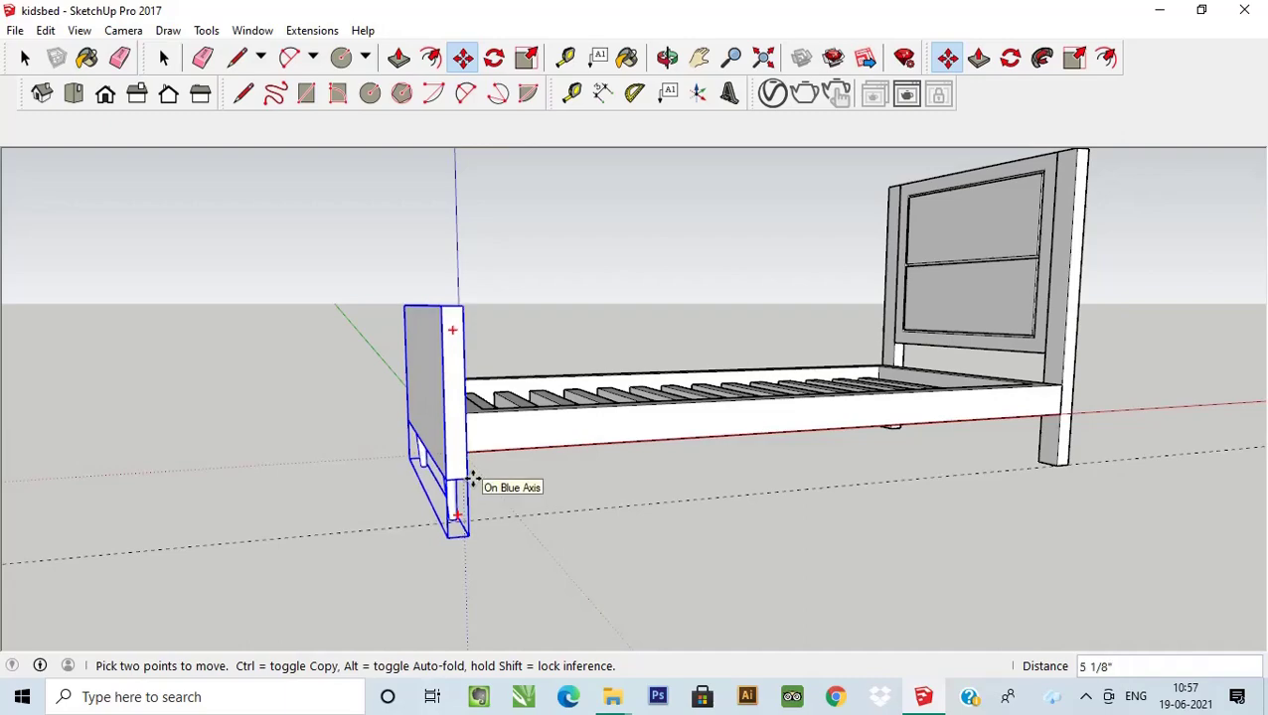
mouse_move(350, 544)
middle_down()
mouse_move(447, 489)
mouse_move(673, 586)
mouse_move(761, 572)
mouse_move(775, 557)
mouse_move(1104, 566)
mouse_move(1160, 597)
middle_up()
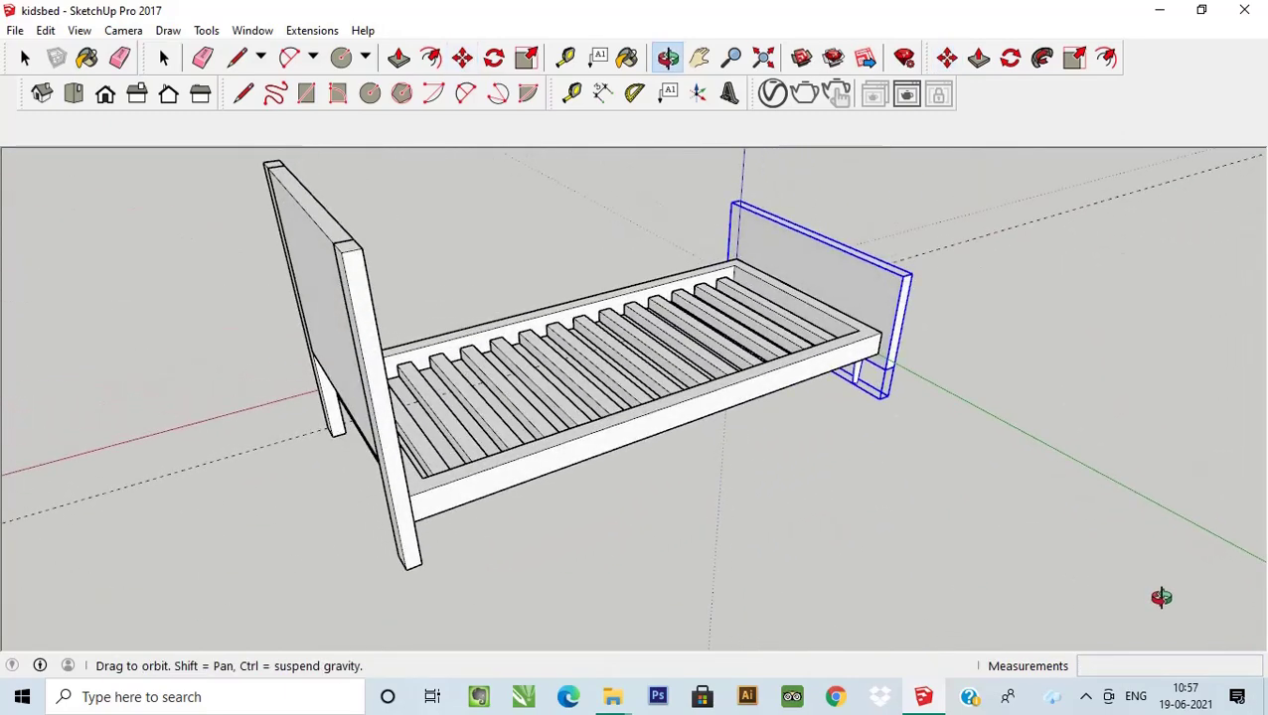
click(25, 58)
click(249, 283)
Orbit over the slats, then Zoom Extents to show the whole bed.
mouse_move(248, 283)
middle_down()
mouse_move(718, 354)
mouse_move(641, 255)
mouse_move(770, 339)
mouse_move(552, 371)
middle_up()
scroll(470, 286, up, 1)
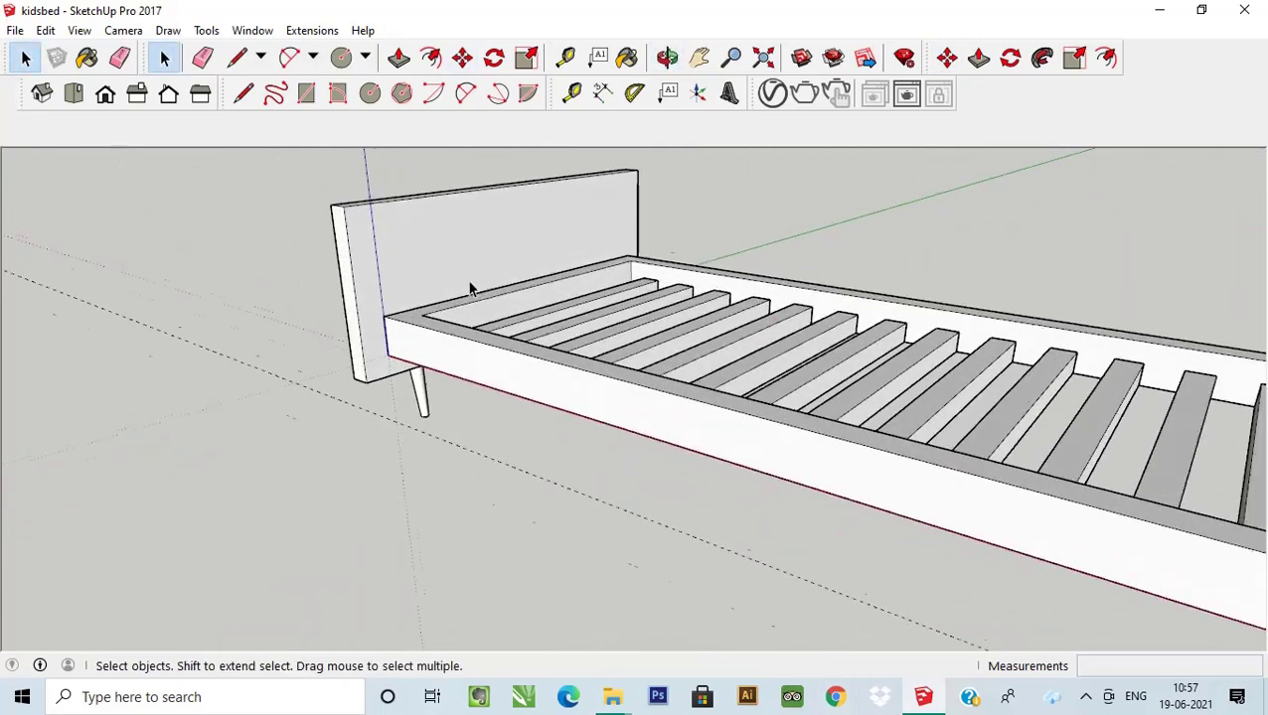
scroll(415, 408, up, 3)
mouse_move(415, 407)
middle_down()
mouse_move(507, 291)
mouse_move(430, 368)
mouse_move(107, 410)
mouse_move(184, 421)
mouse_move(498, 341)
mouse_move(470, 308)
middle_up()
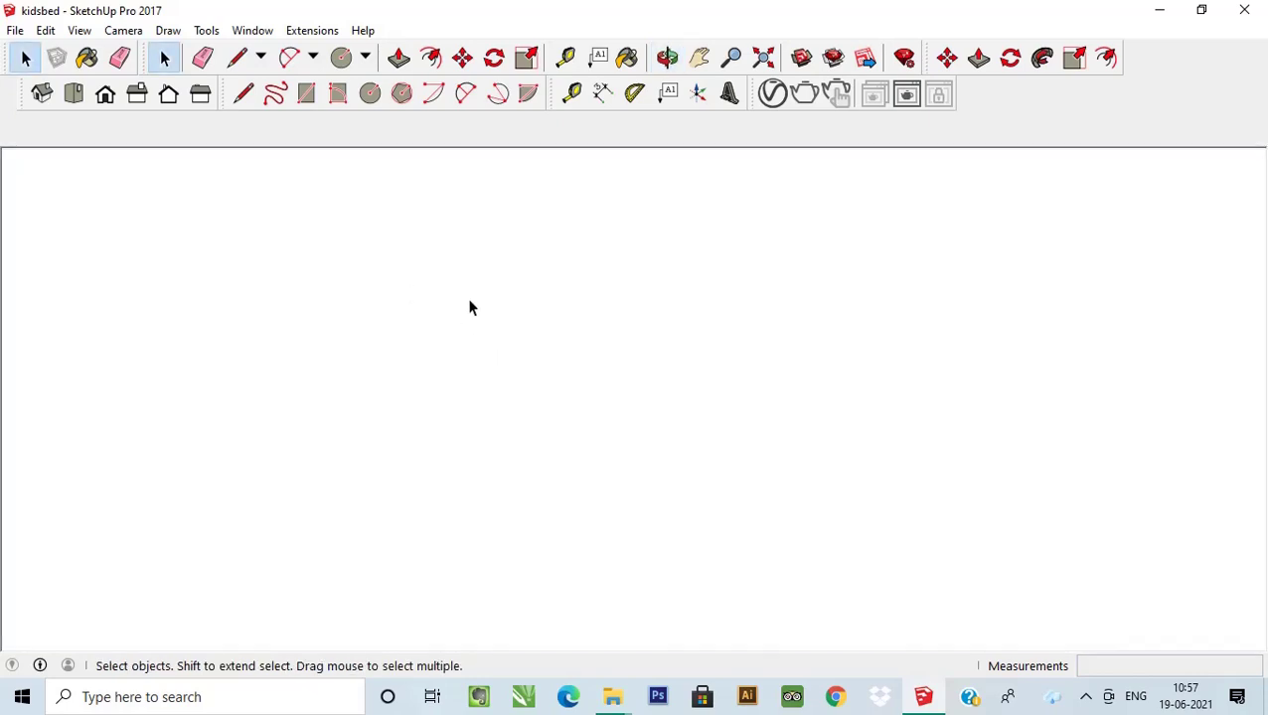
middle_drag(885, 423, 405, 352)
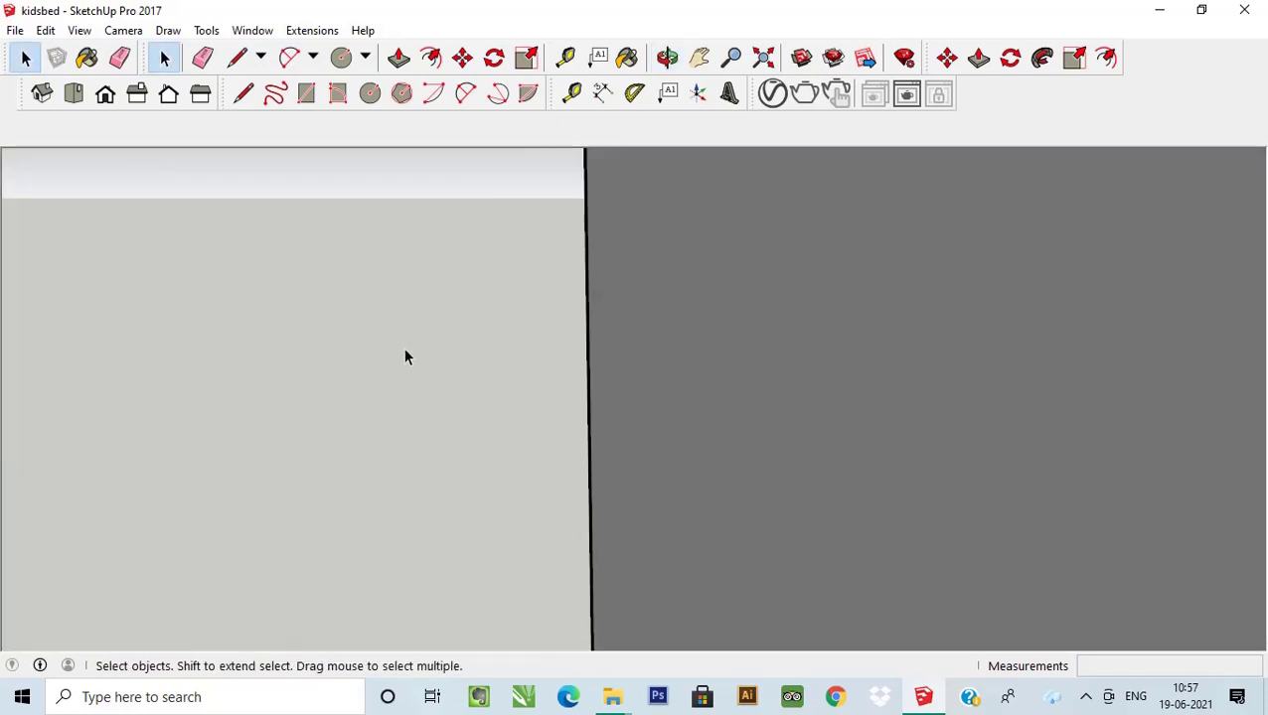
click(763, 58)
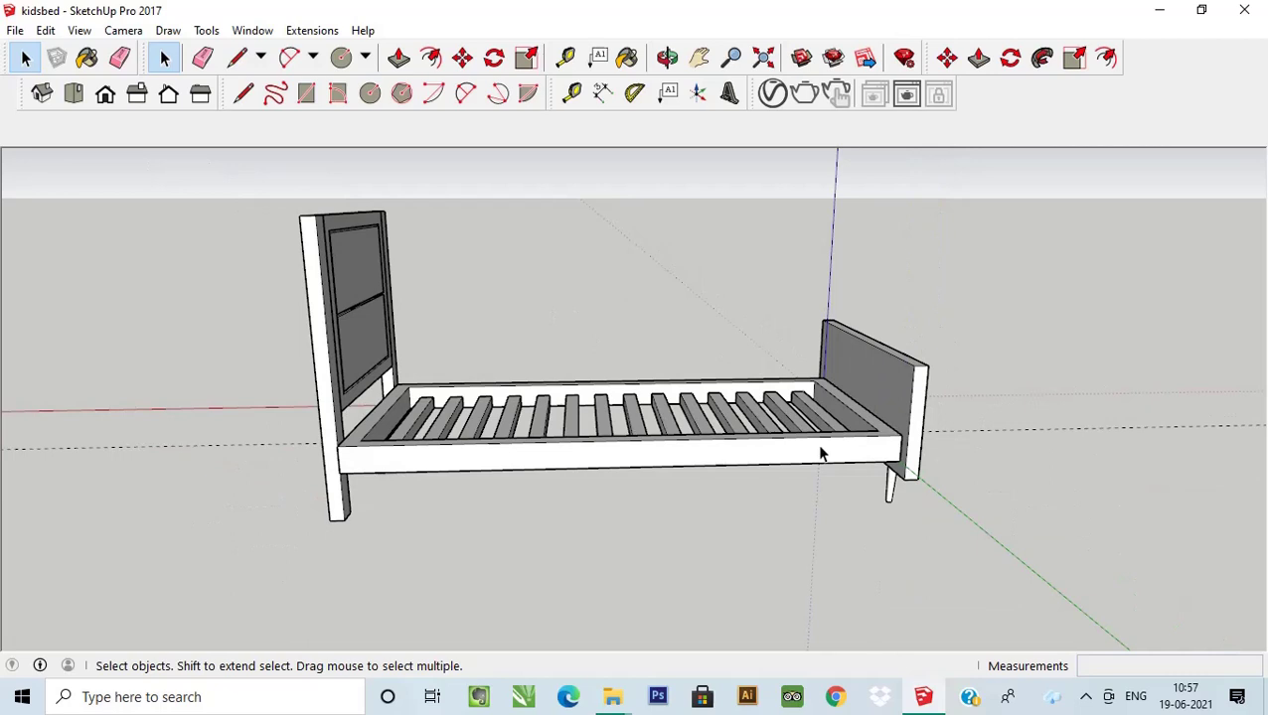
scroll(820, 453, up, 2)
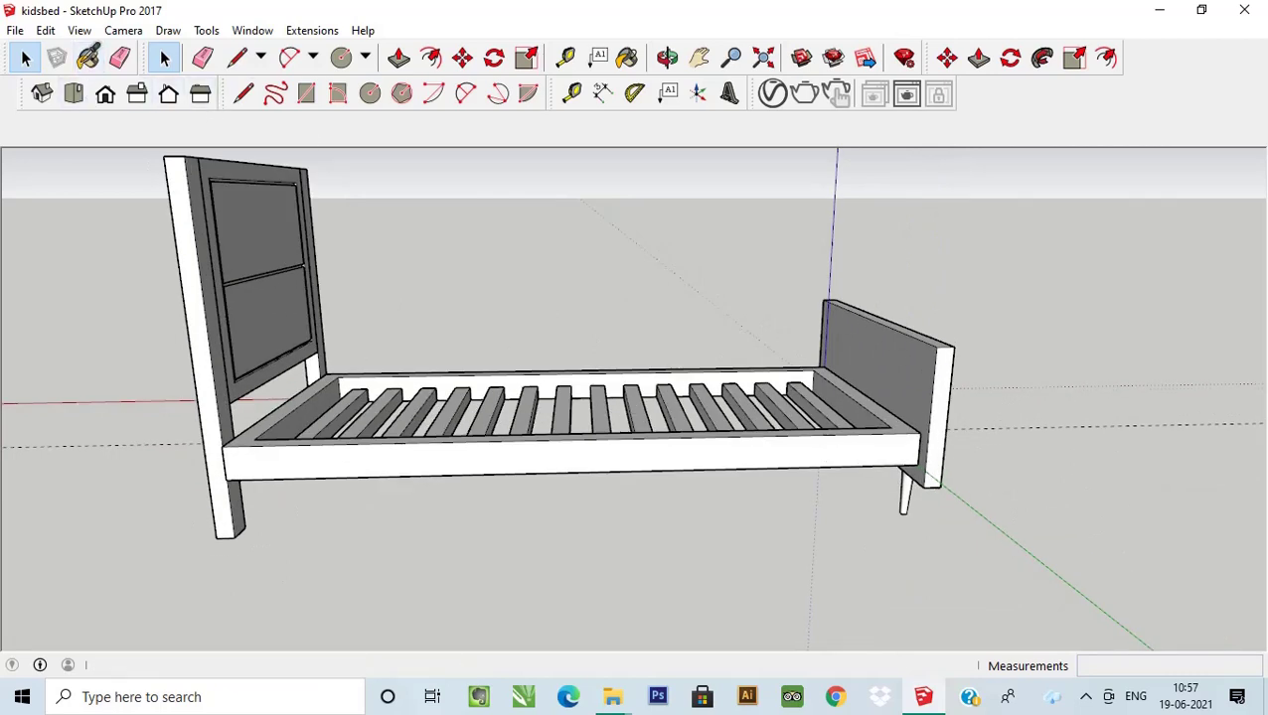
Paint the bed's side rails light pink.
click(87, 58)
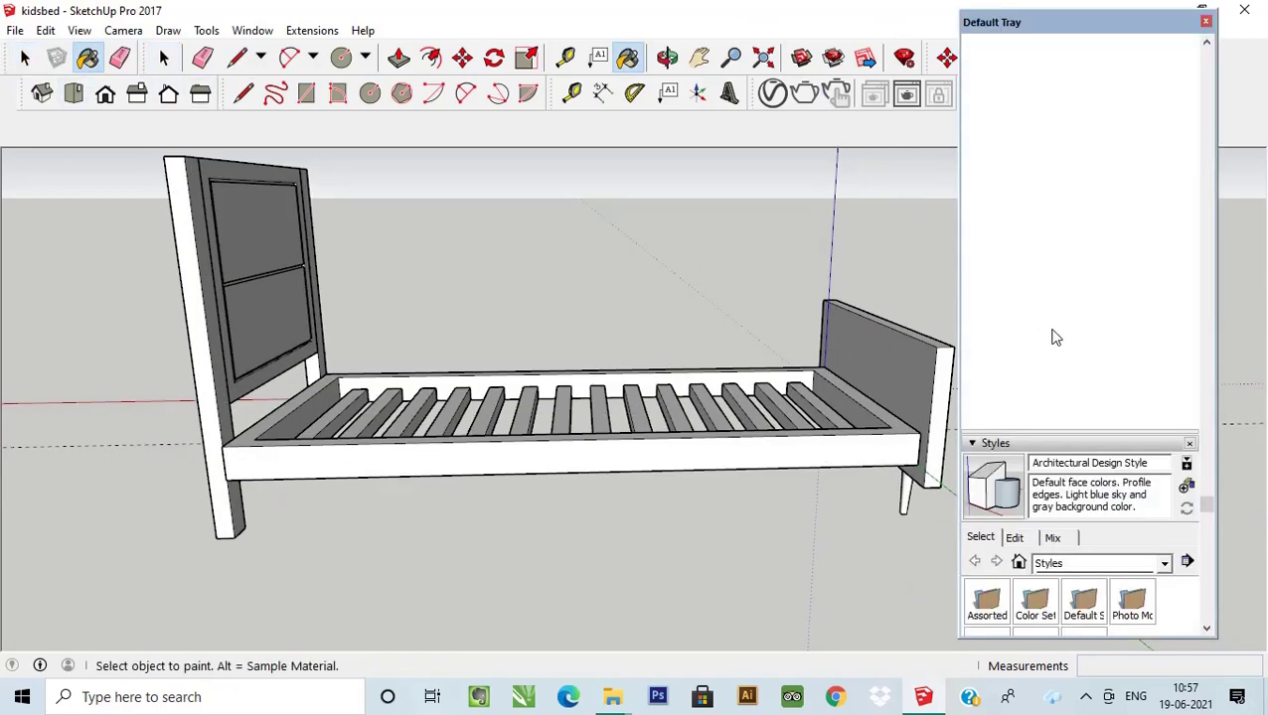
scroll(1040, 332, up, 5)
scroll(1013, 298, up, 5)
scroll(990, 248, up, 5)
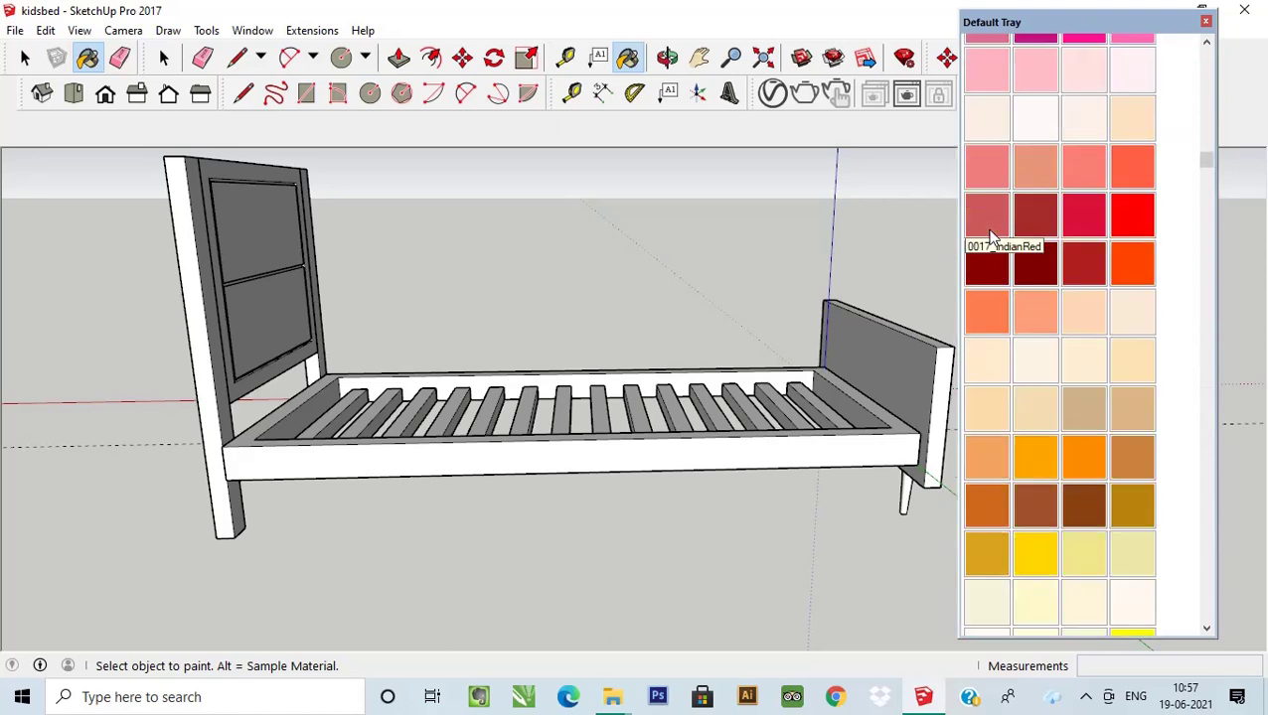
scroll(991, 235, up, 5)
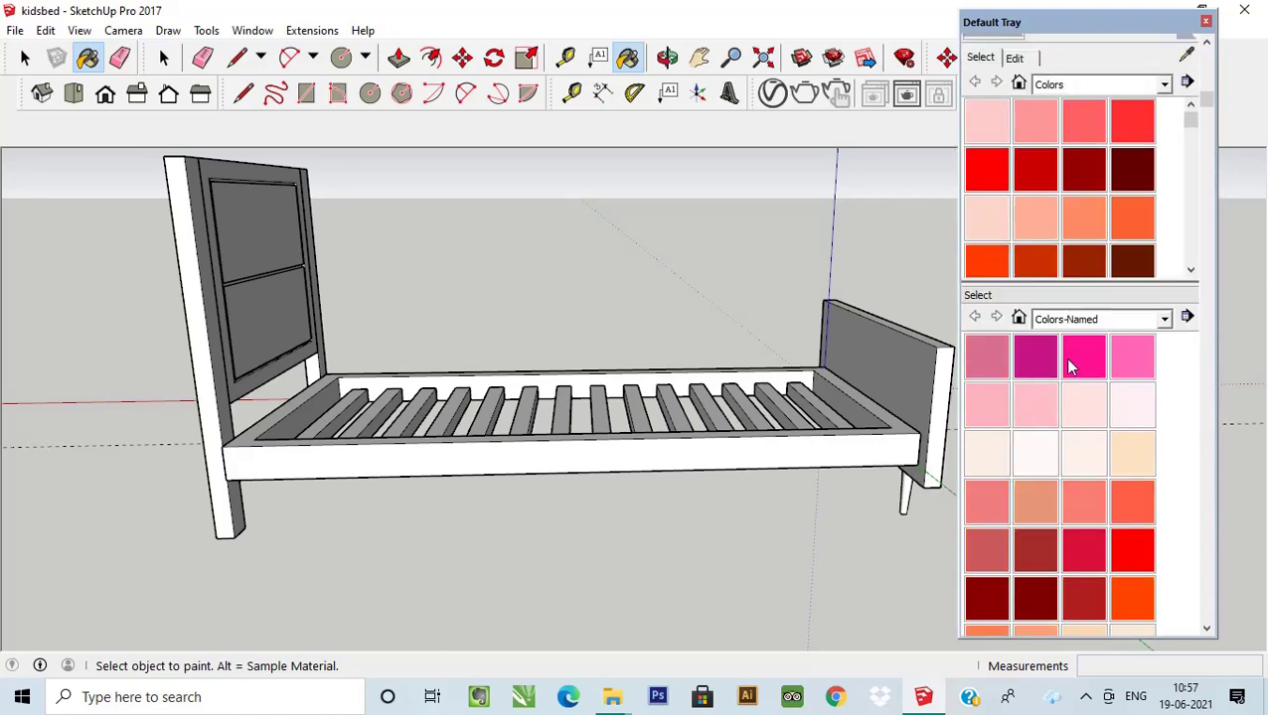
click(871, 437)
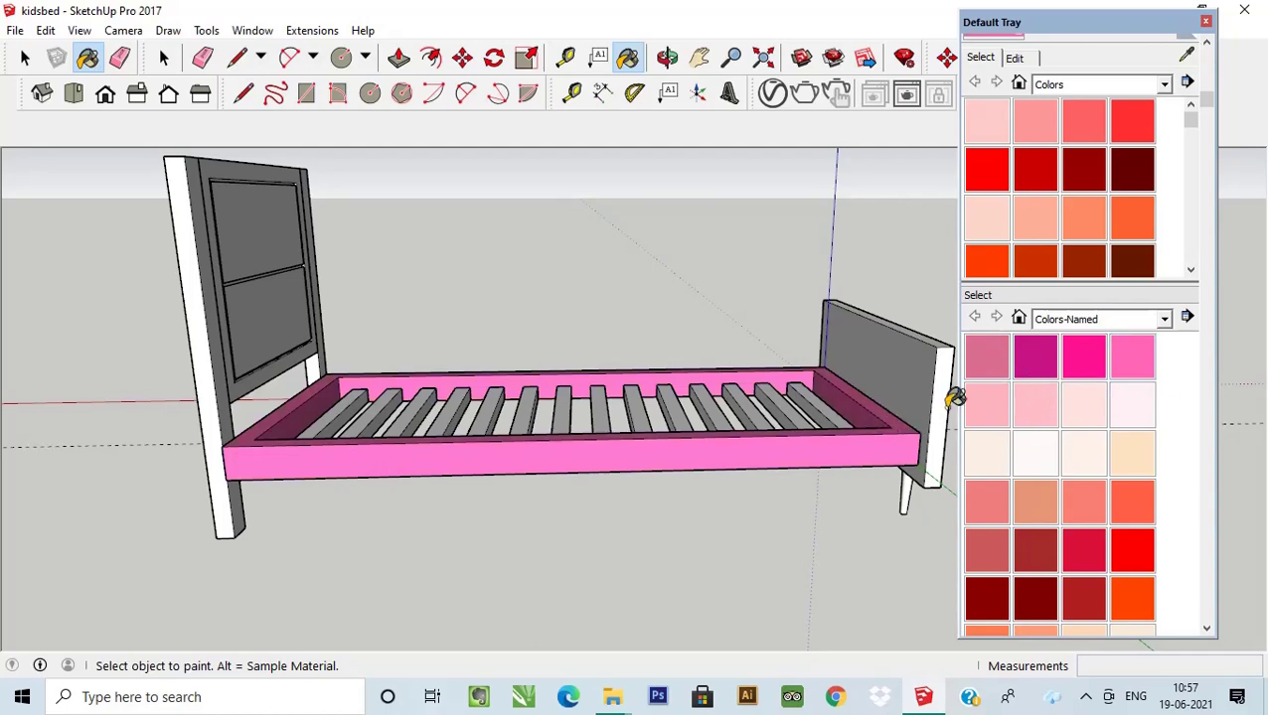
click(885, 429)
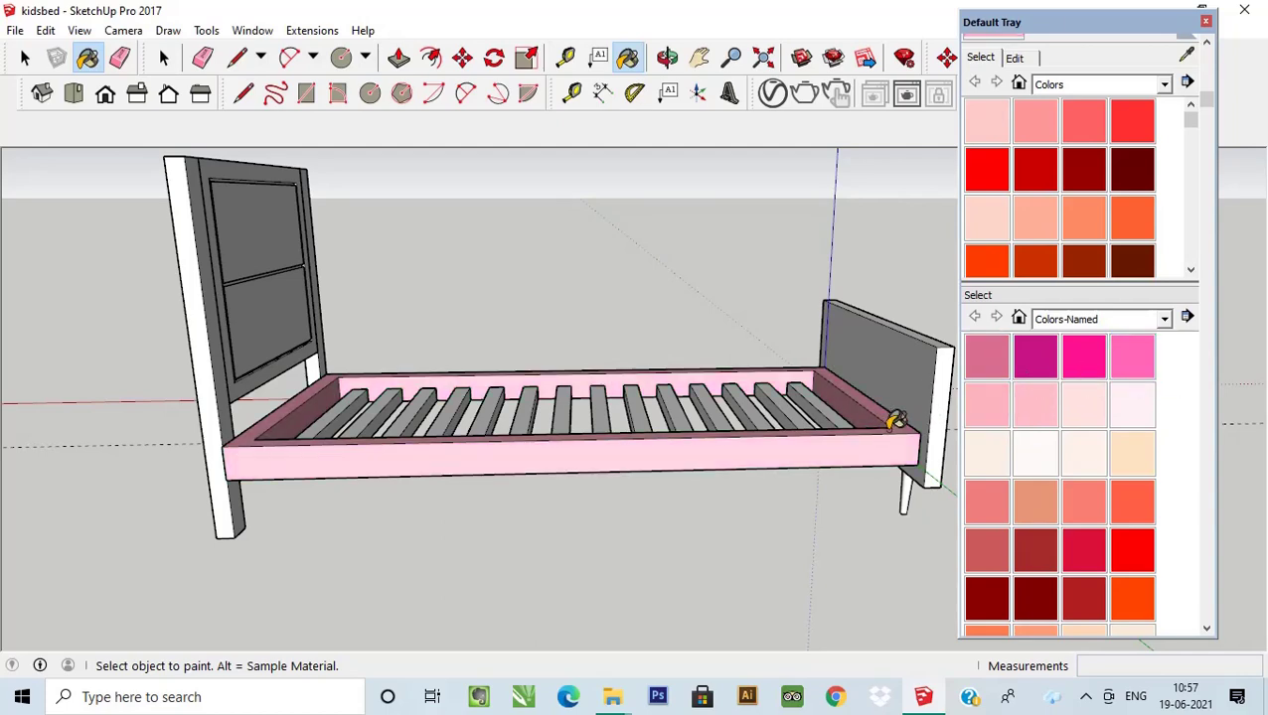
mouse_move(923, 373)
middle_down()
mouse_move(580, 410)
mouse_move(442, 375)
middle_up()
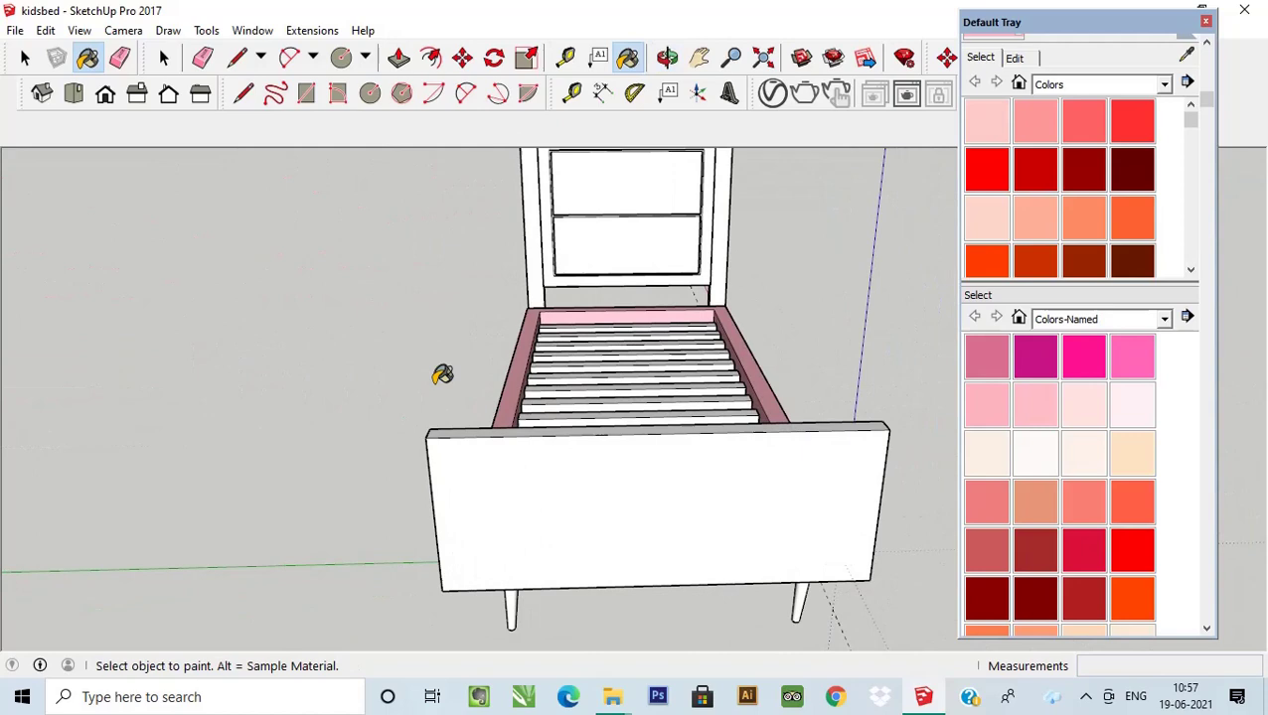
Paint the headboard panel, both headboard posts and the footboard light pink.
click(626, 254)
click(541, 238)
click(732, 226)
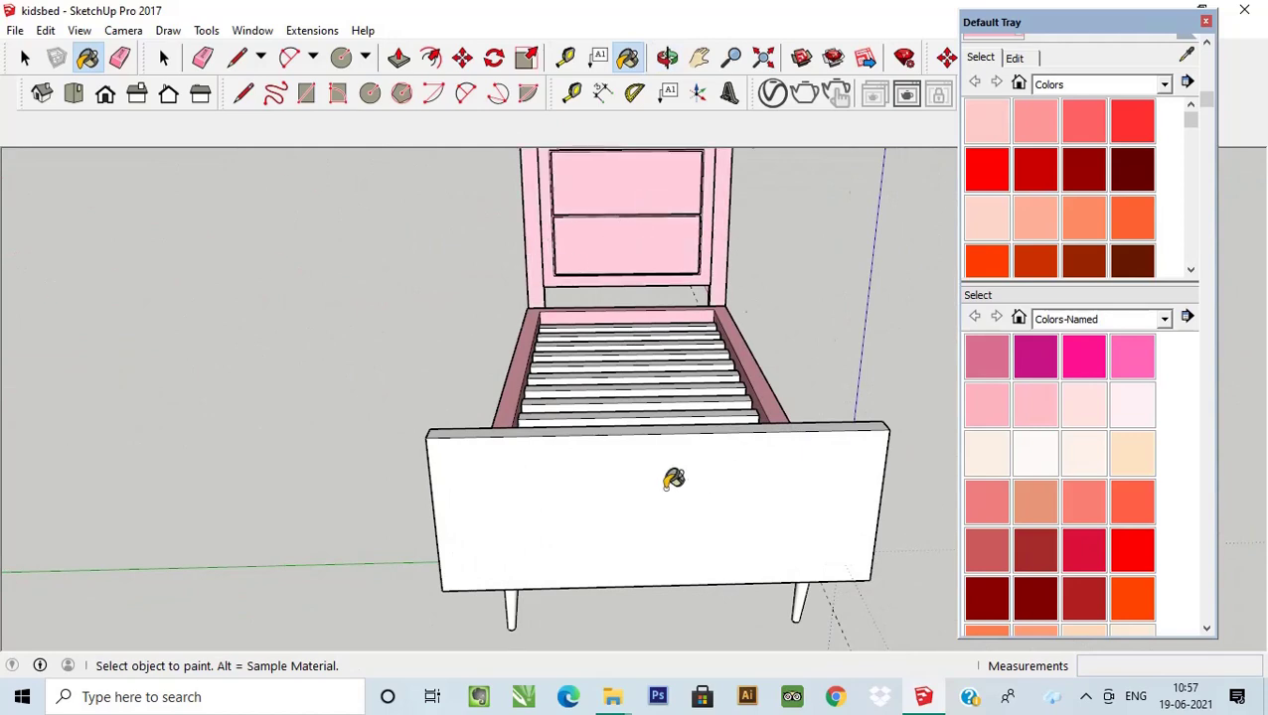
middle_drag(674, 481, 481, 444)
click(510, 434)
mouse_move(533, 564)
middle_down()
mouse_move(755, 484)
mouse_move(733, 484)
middle_up()
Offset the footboard's front face twice, creating an inner outline and a thin border.
click(25, 56)
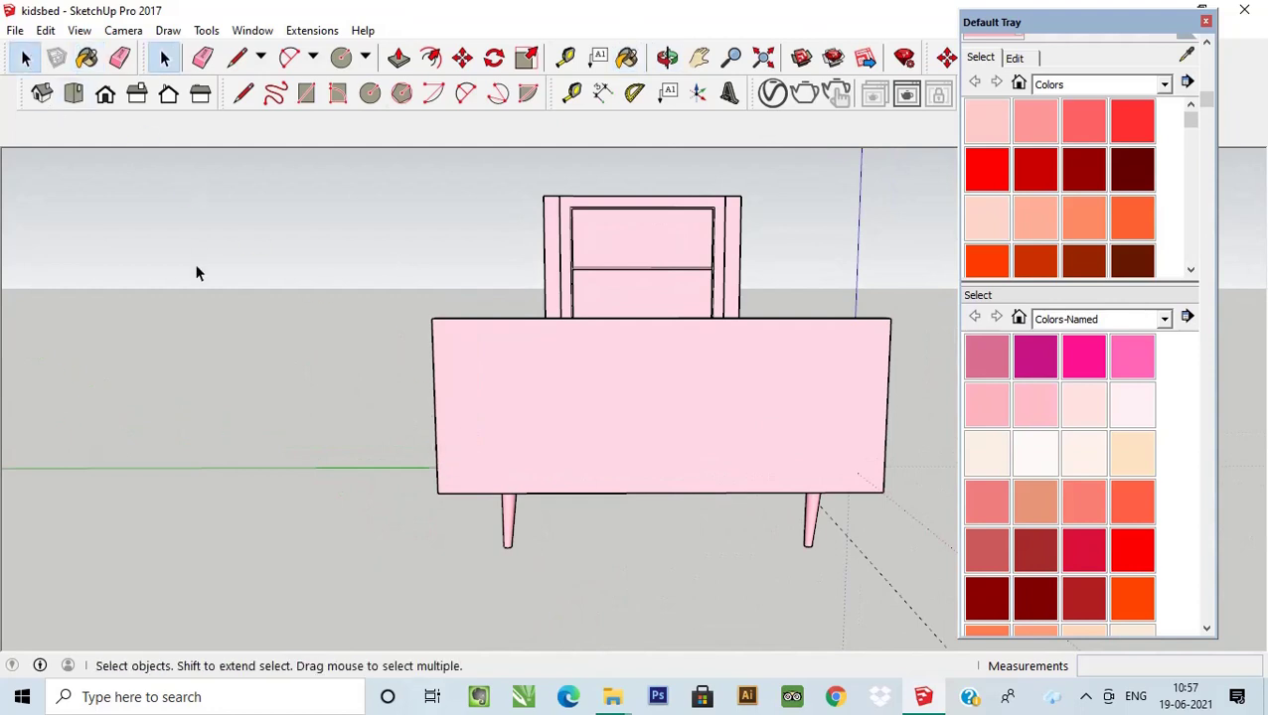
scroll(198, 271, down, 2)
scroll(503, 363, up, 2)
middle_drag(504, 364, 523, 349)
click(513, 342)
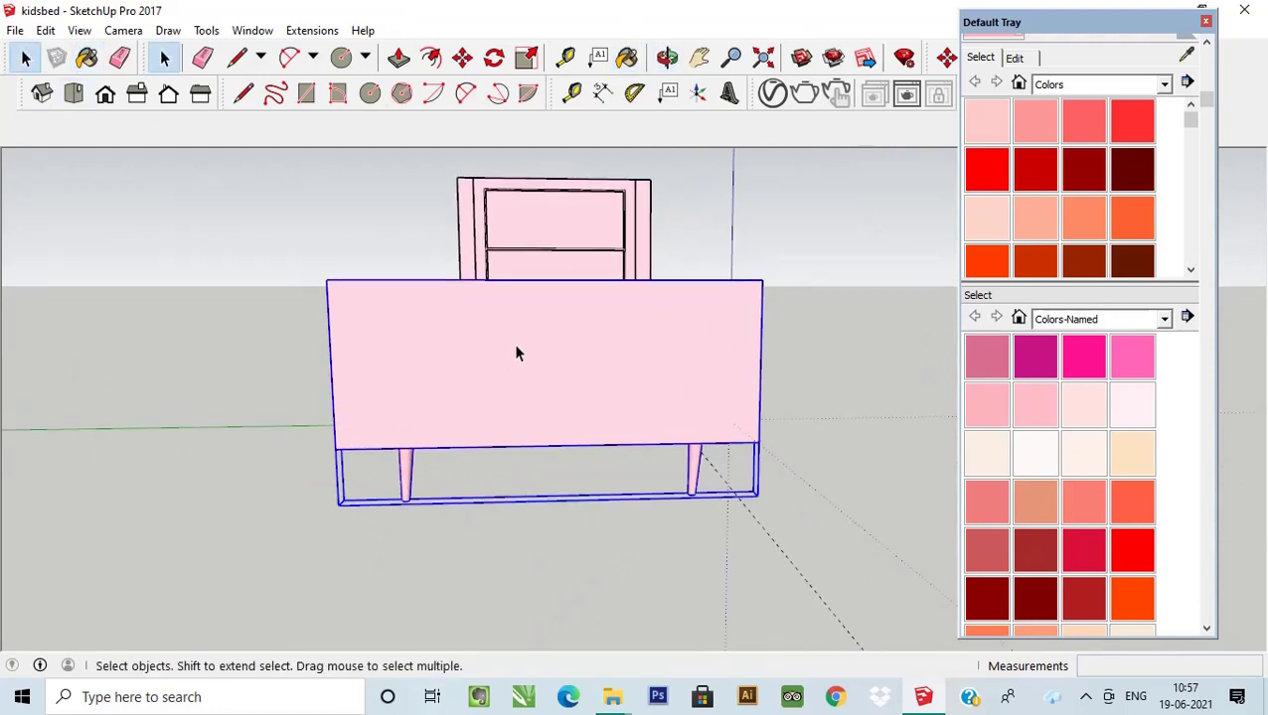
double_click(511, 342)
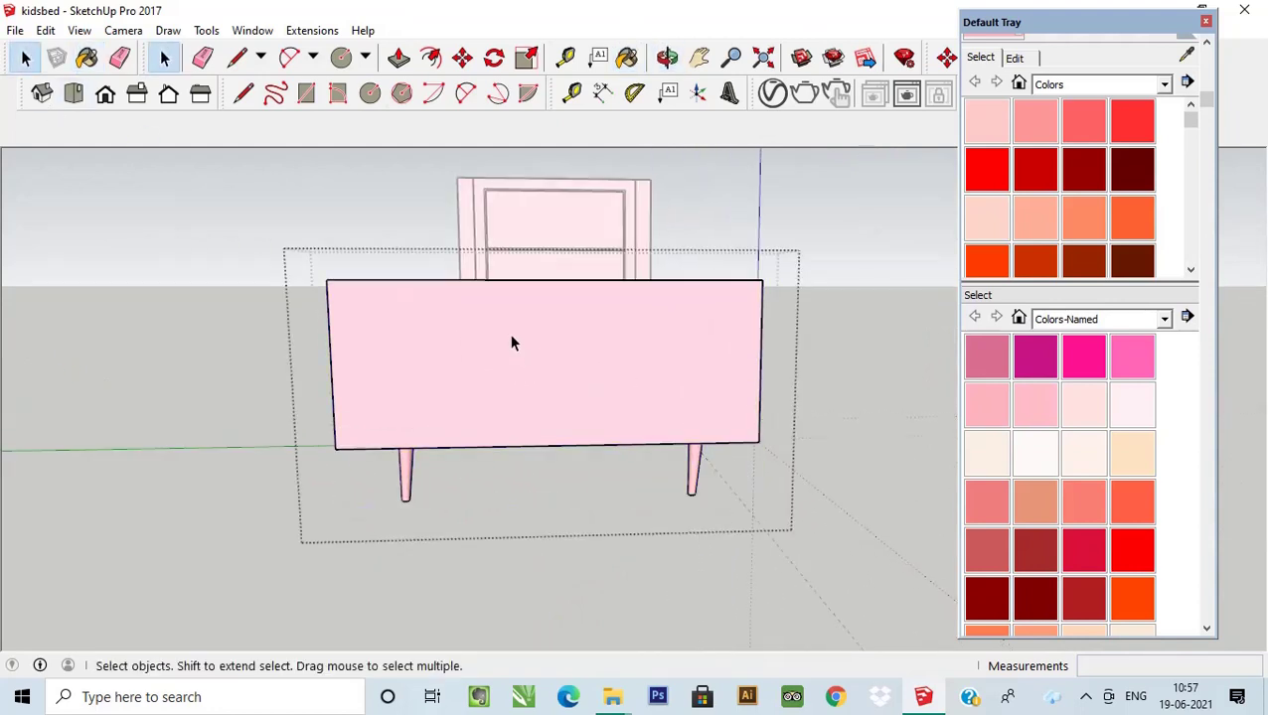
click(430, 57)
click(442, 282)
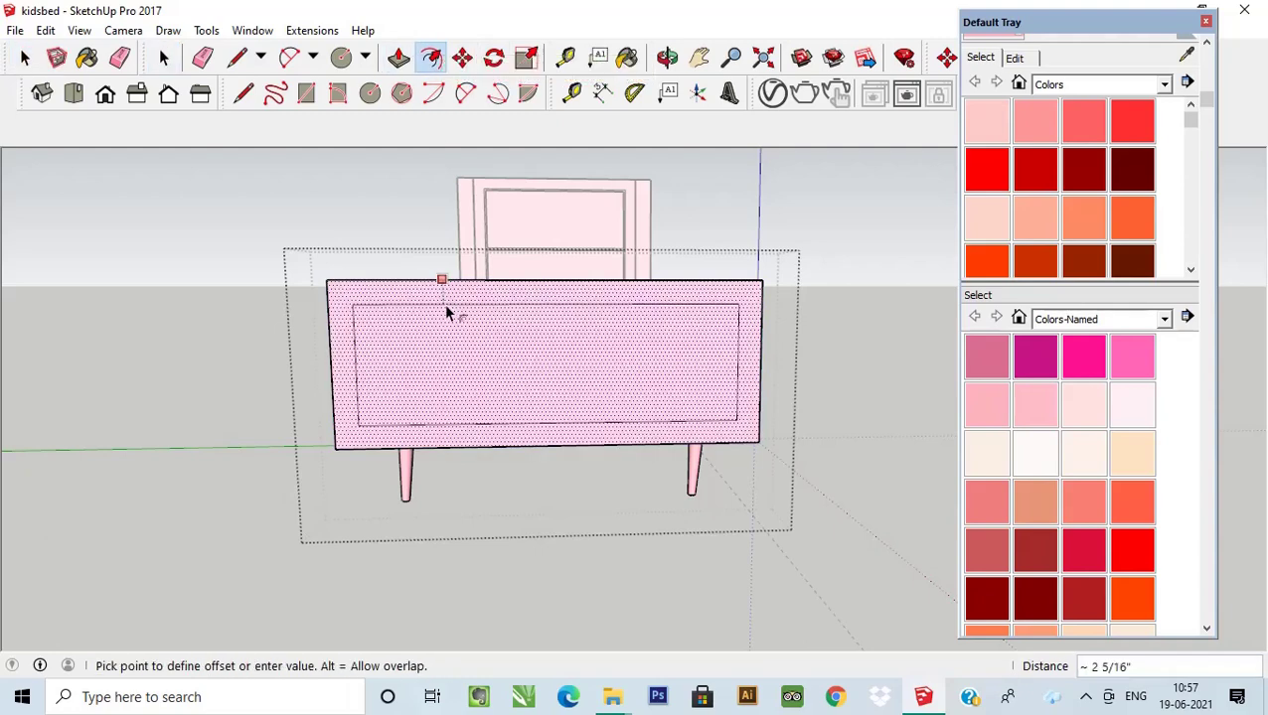
key(Return)
scroll(407, 303, up, 1)
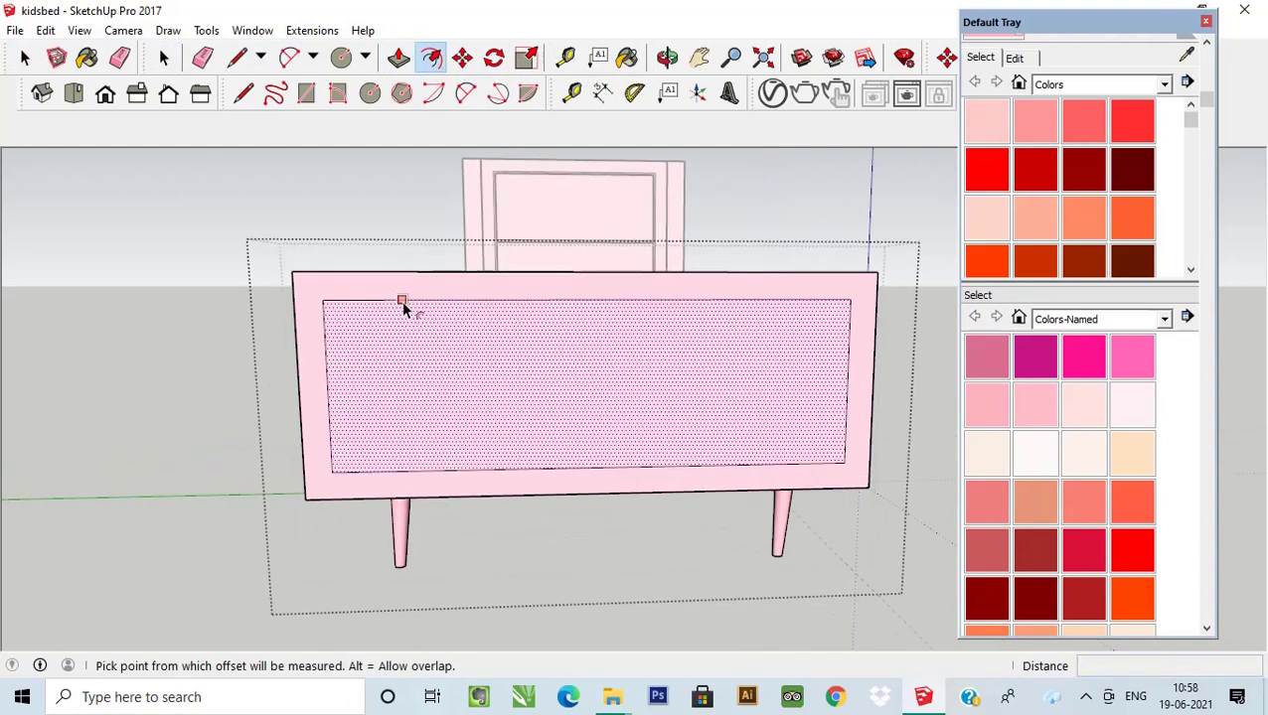
click(409, 300)
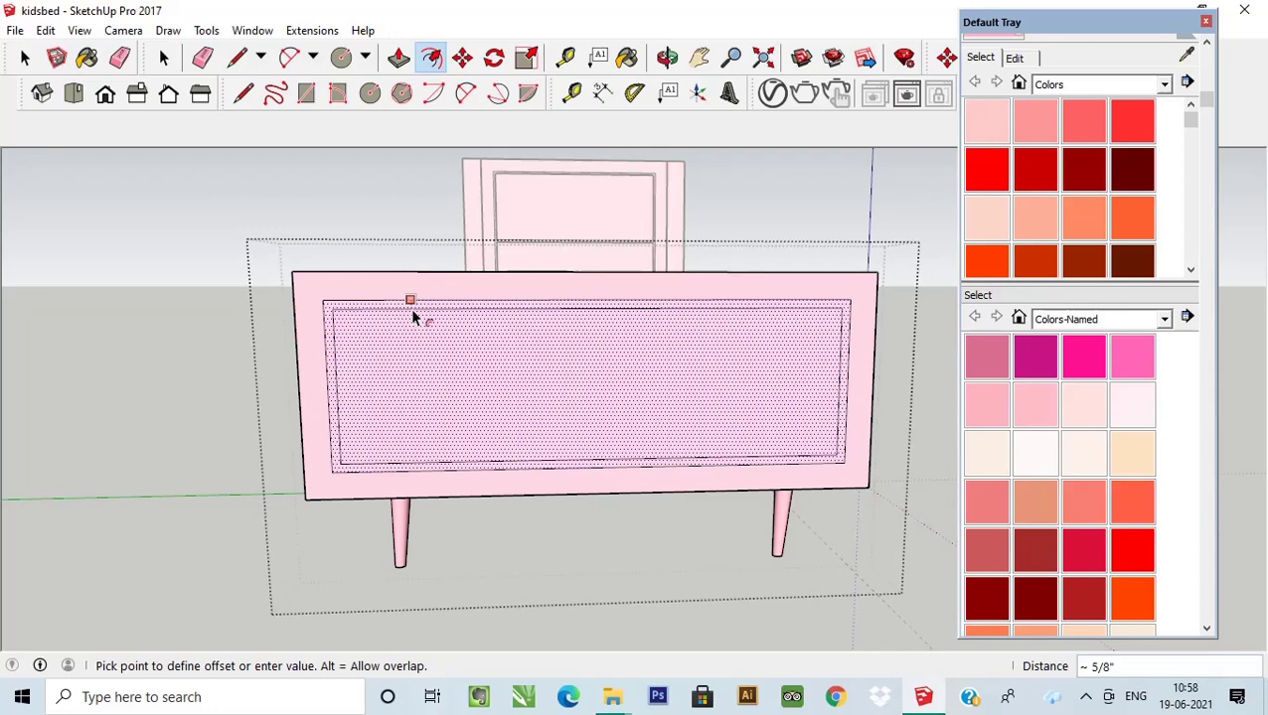
key(Return)
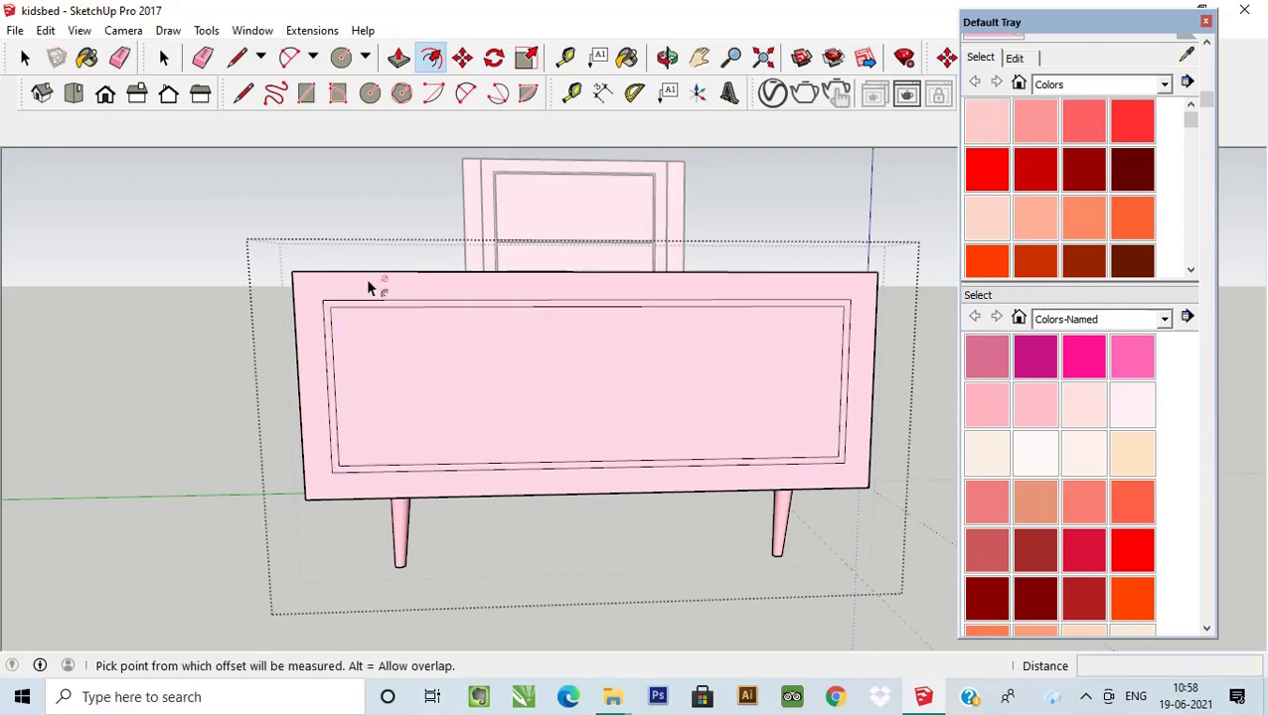
Push the thin border strip 7/8" into the footboard.
click(25, 58)
scroll(568, 307, up, 1)
mouse_move(568, 307)
middle_down()
mouse_move(501, 381)
mouse_move(268, 377)
middle_up()
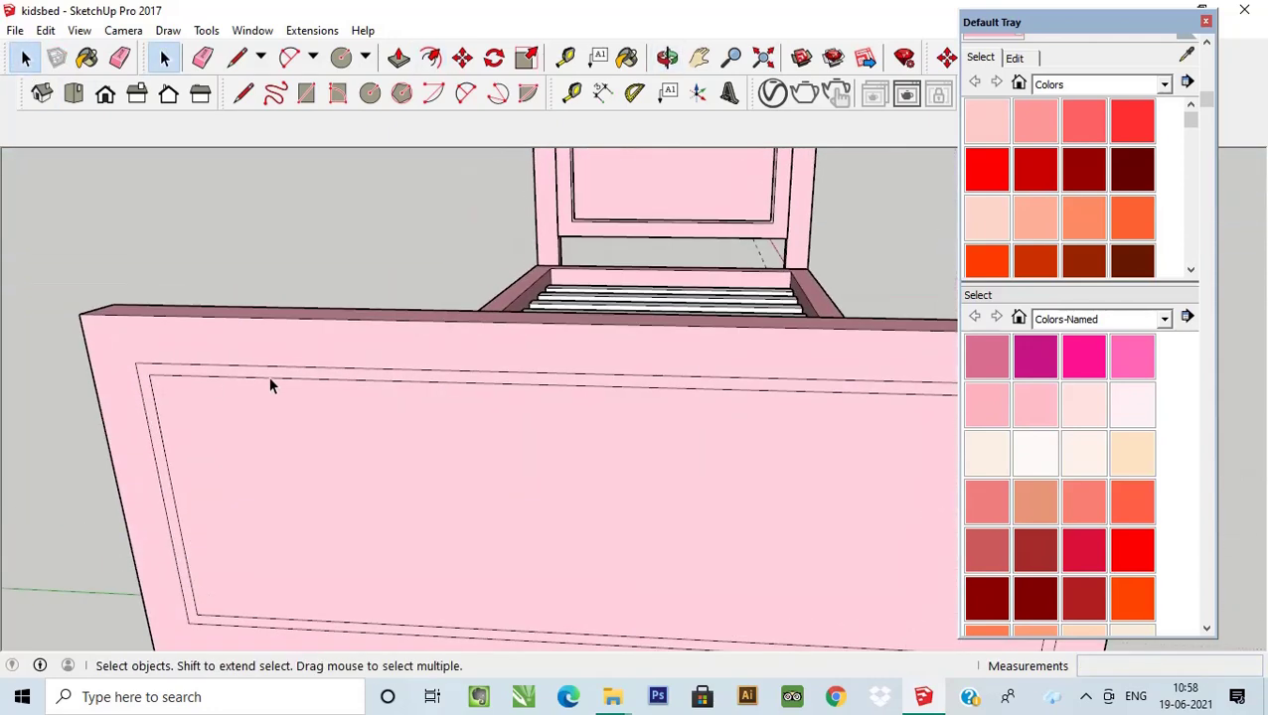
double_click(269, 373)
double_click(268, 374)
click(269, 372)
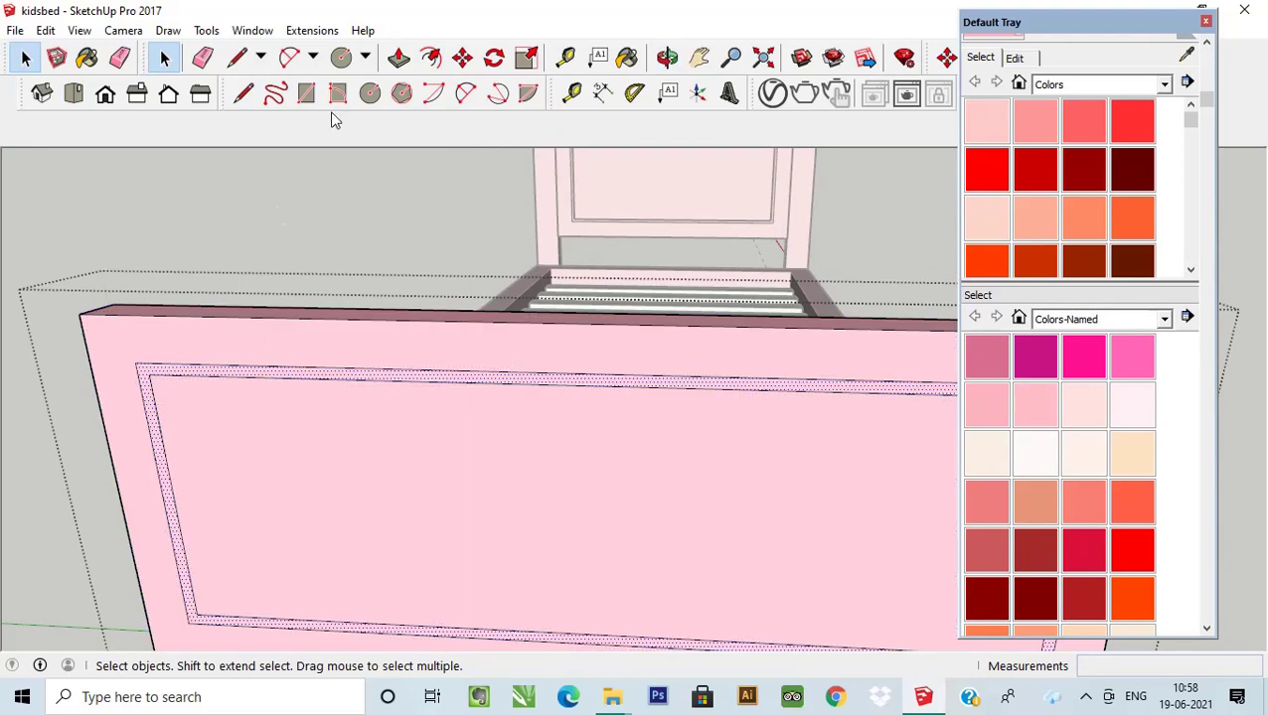
click(398, 58)
drag(348, 358, 350, 369)
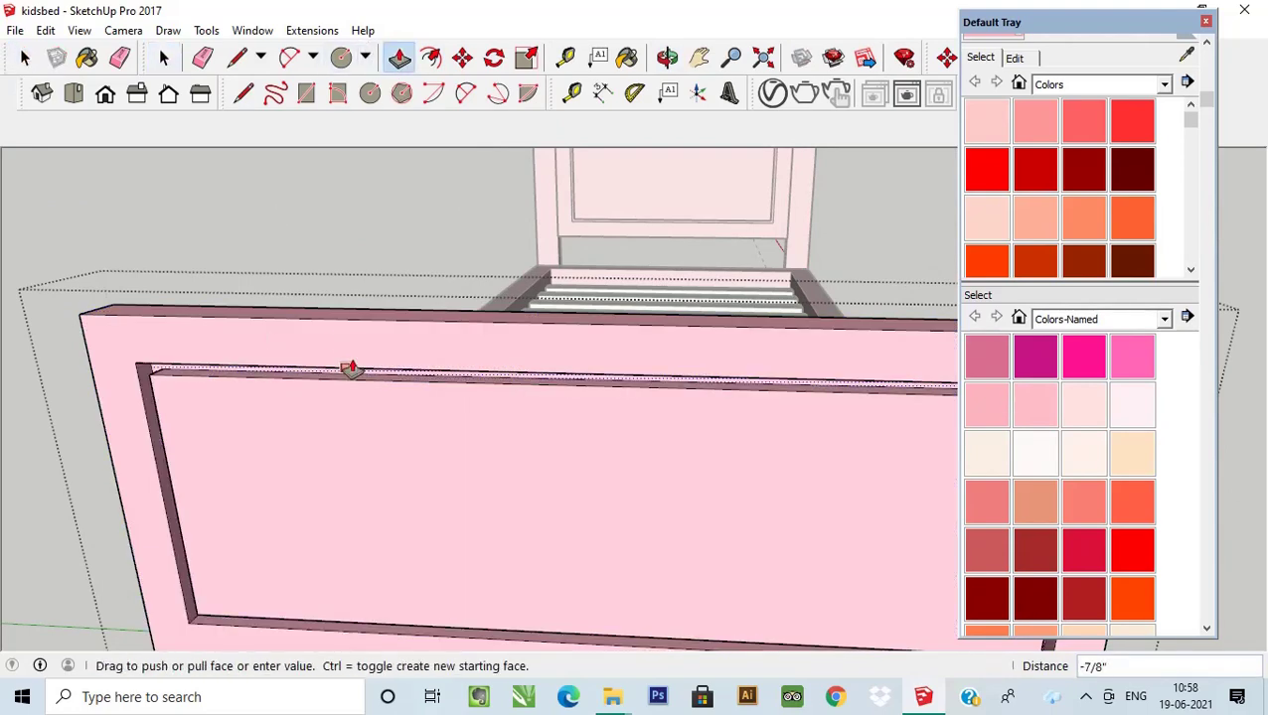
click(350, 368)
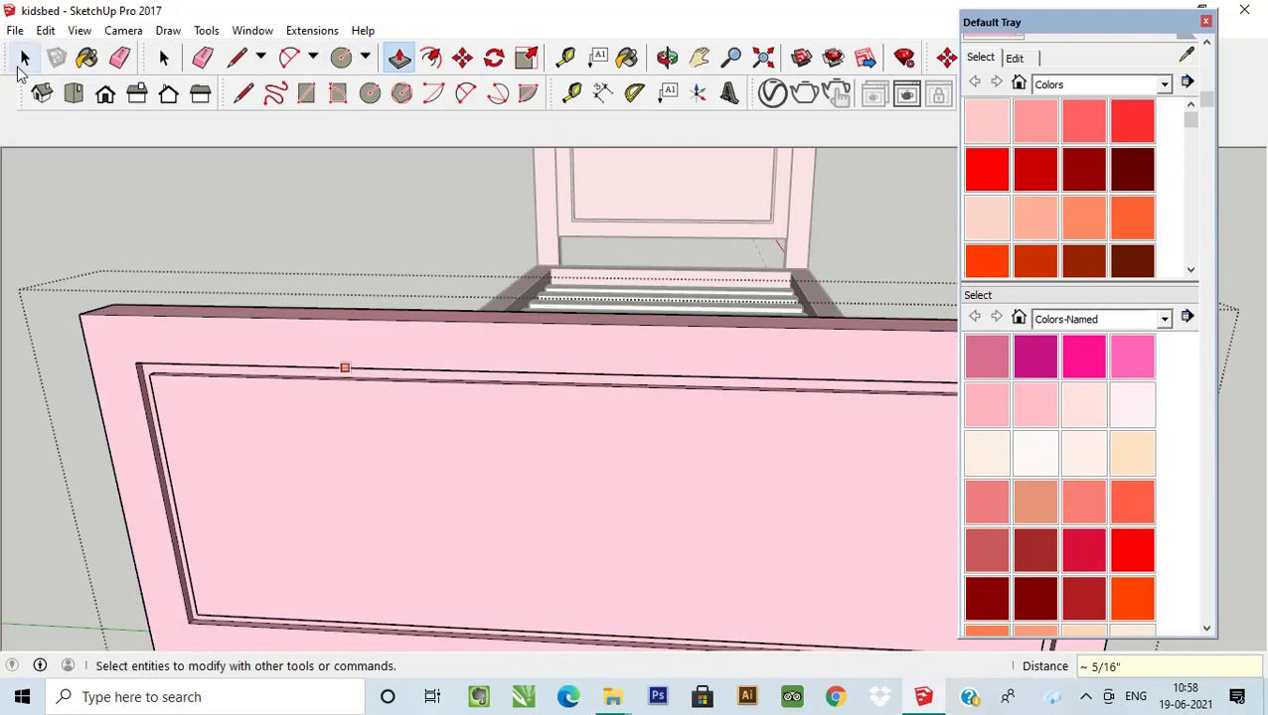
click(25, 58)
scroll(286, 220, down, 3)
scroll(116, 144, down, 2)
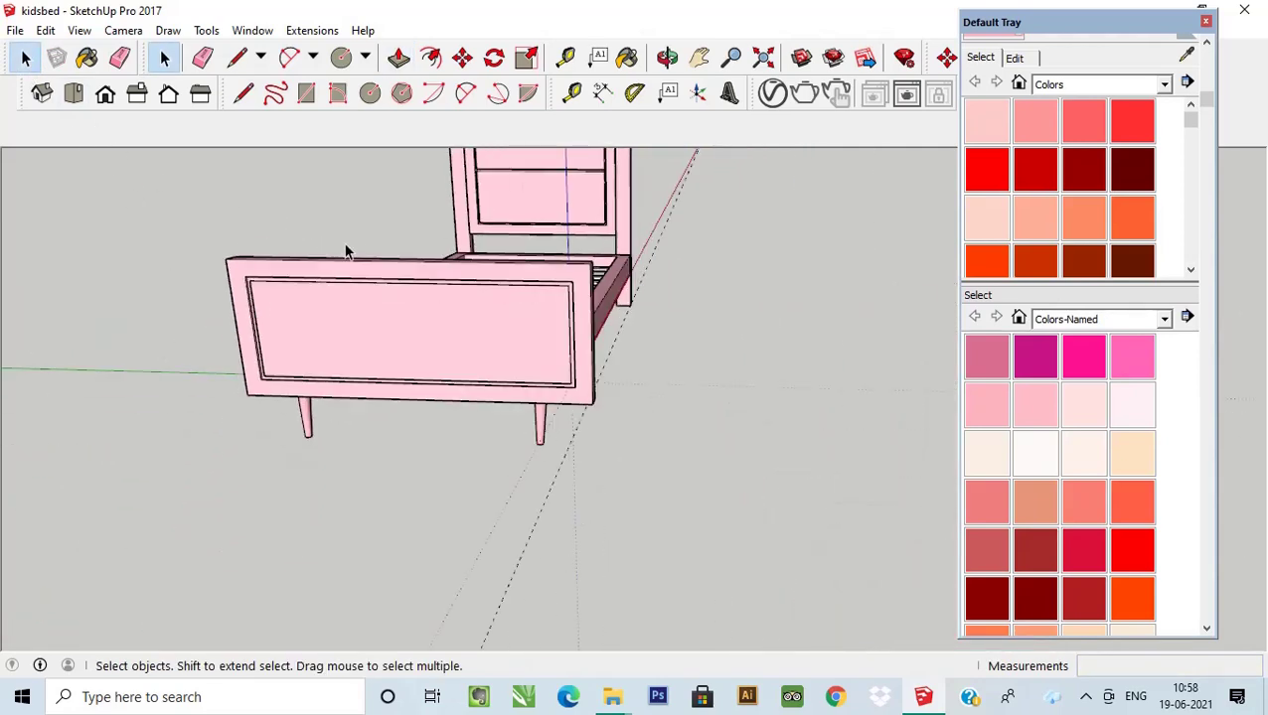
Pick a tan swatch and paint the first slats, reverting a salmon-tried slat to light peach.
mouse_move(345, 252)
middle_down()
mouse_move(482, 327)
mouse_move(748, 382)
middle_up()
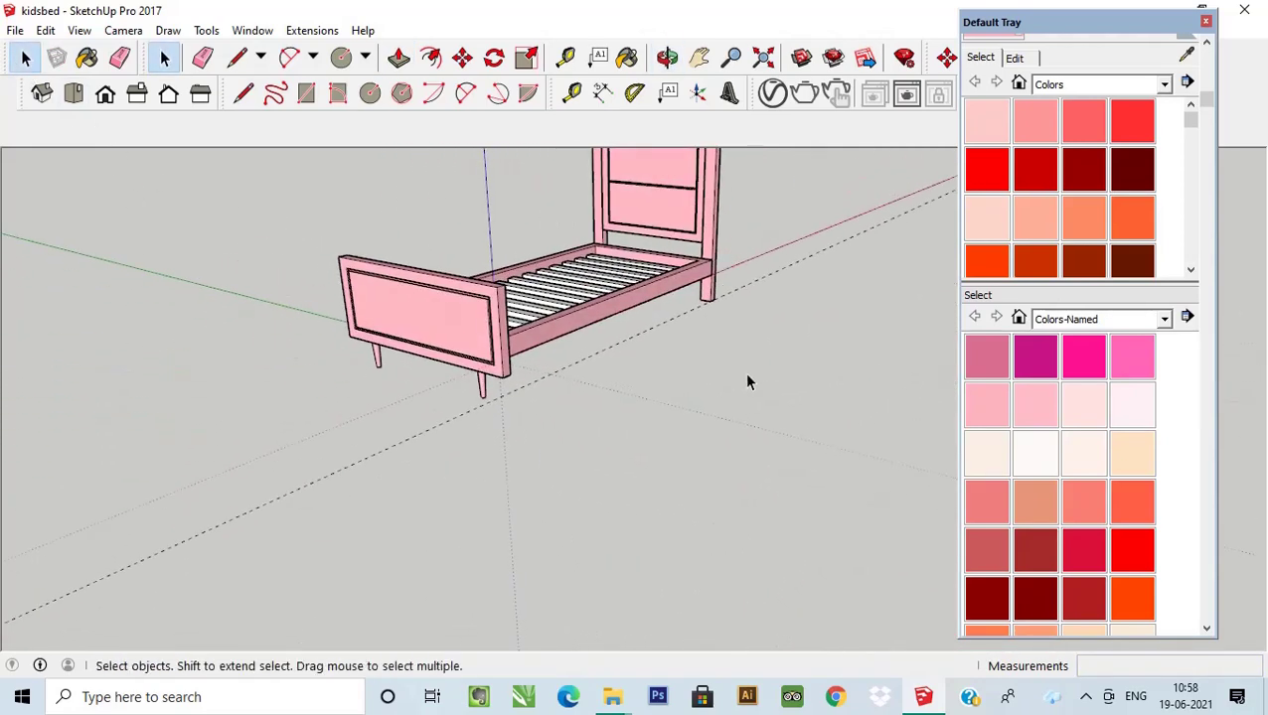
scroll(844, 383, up, 2)
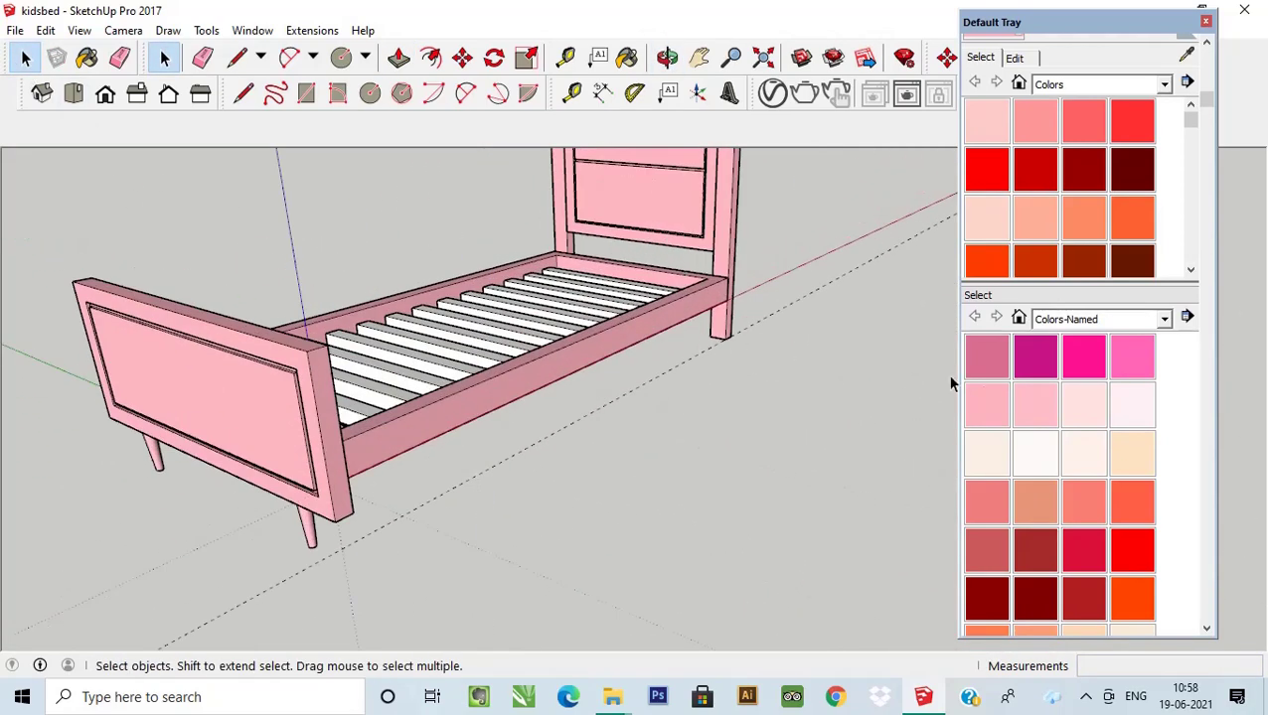
click(1139, 463)
click(572, 290)
middle_drag(660, 317, 504, 391)
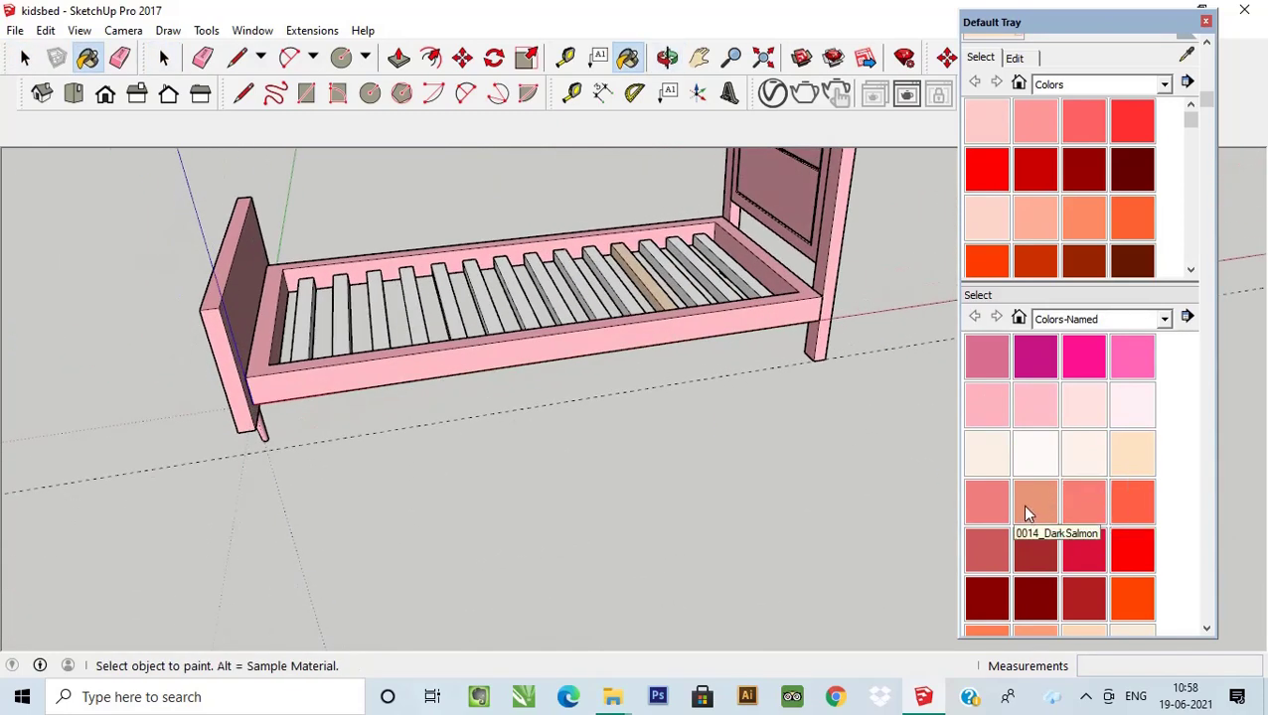
scroll(1024, 504, down, 3)
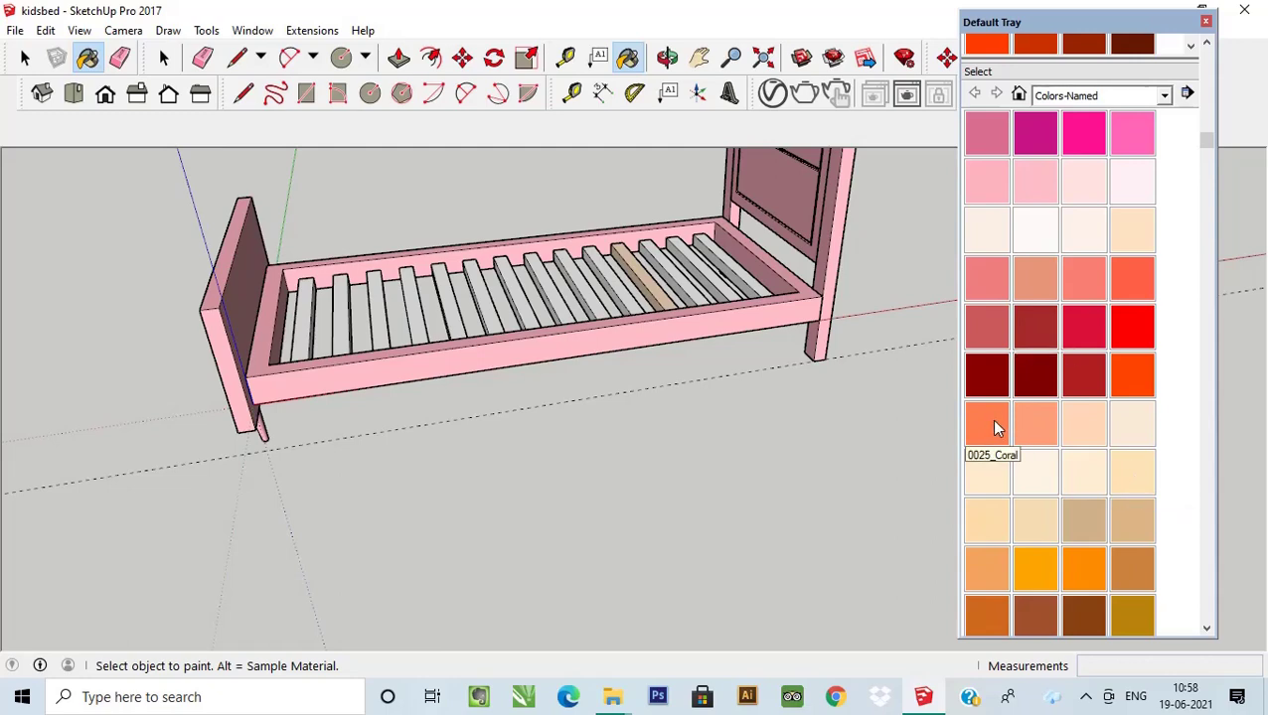
click(711, 270)
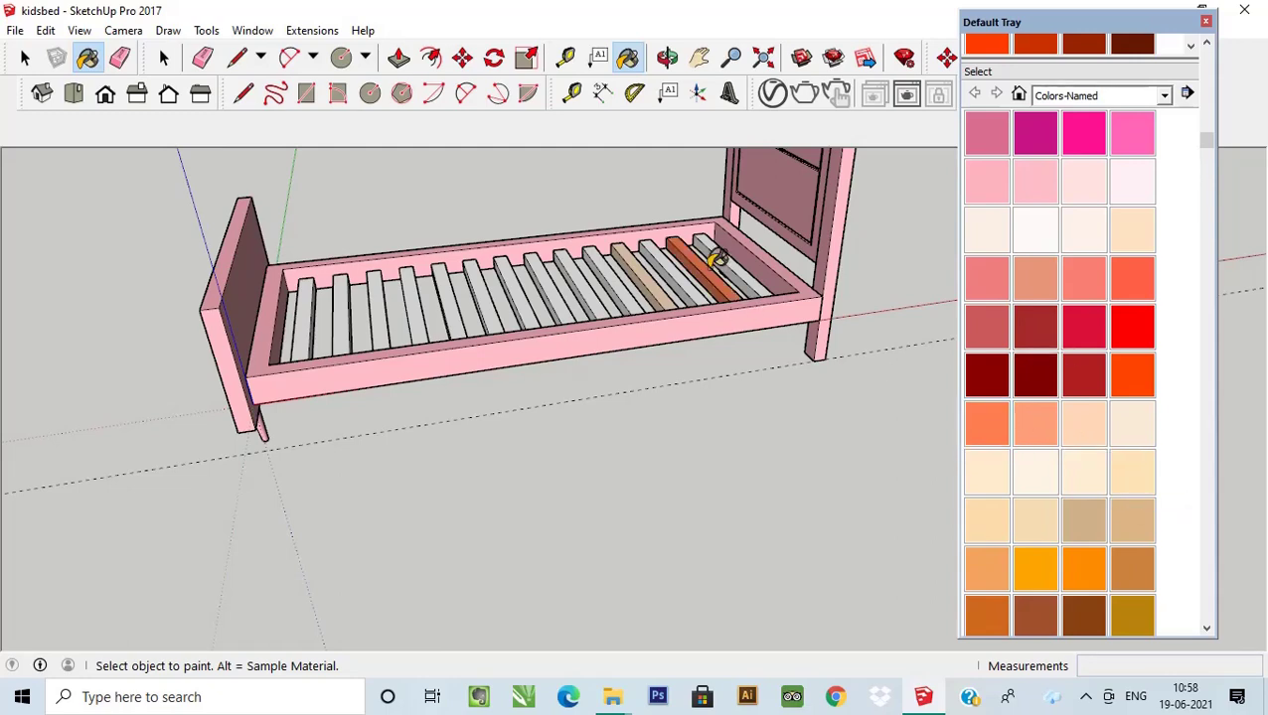
click(1039, 432)
click(716, 268)
scroll(715, 268, up, 3)
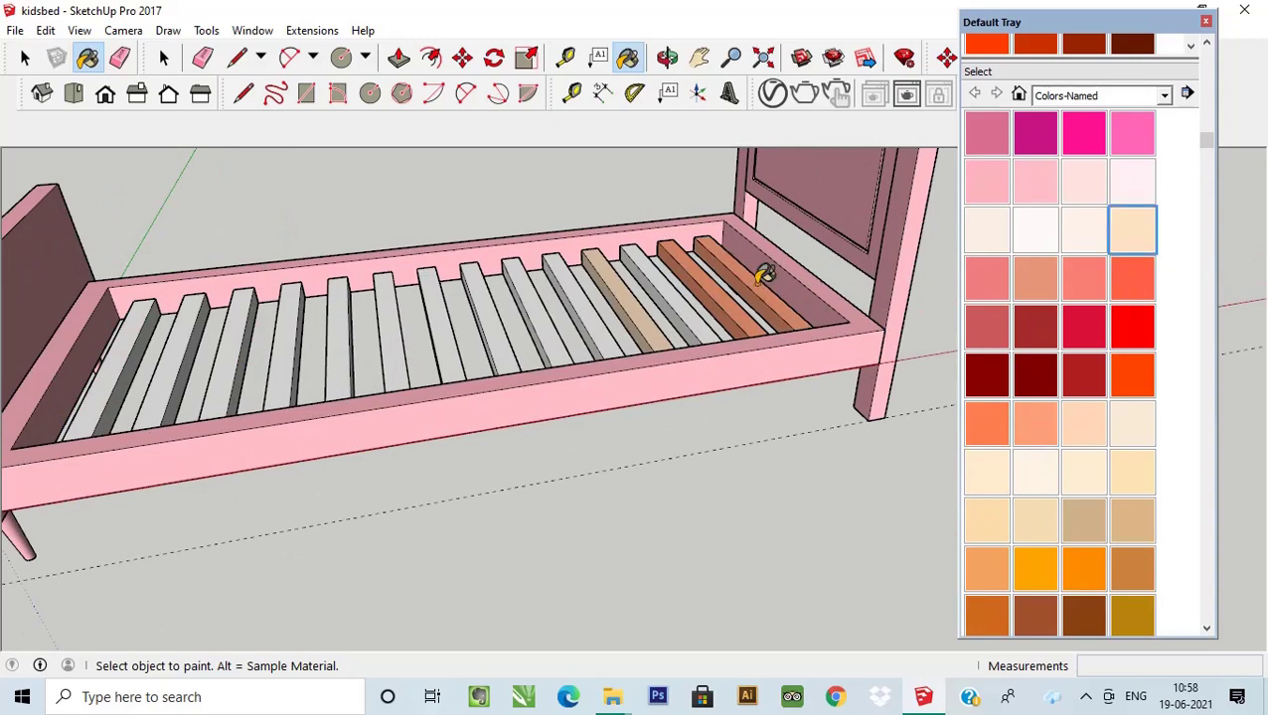
click(763, 277)
click(702, 283)
Paint the remaining grey slats along the row tan, then close the Default Tray.
click(579, 286)
click(534, 276)
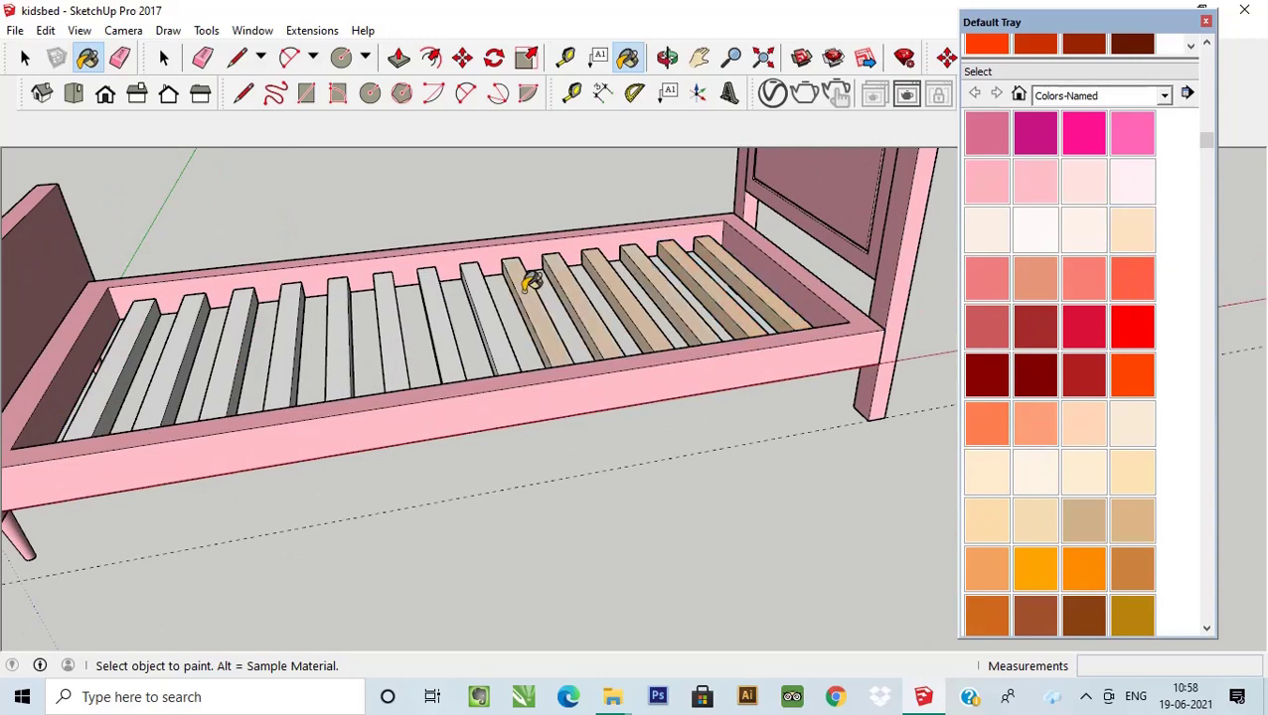
click(487, 298)
middle_drag(495, 297, 241, 303)
click(159, 313)
click(206, 316)
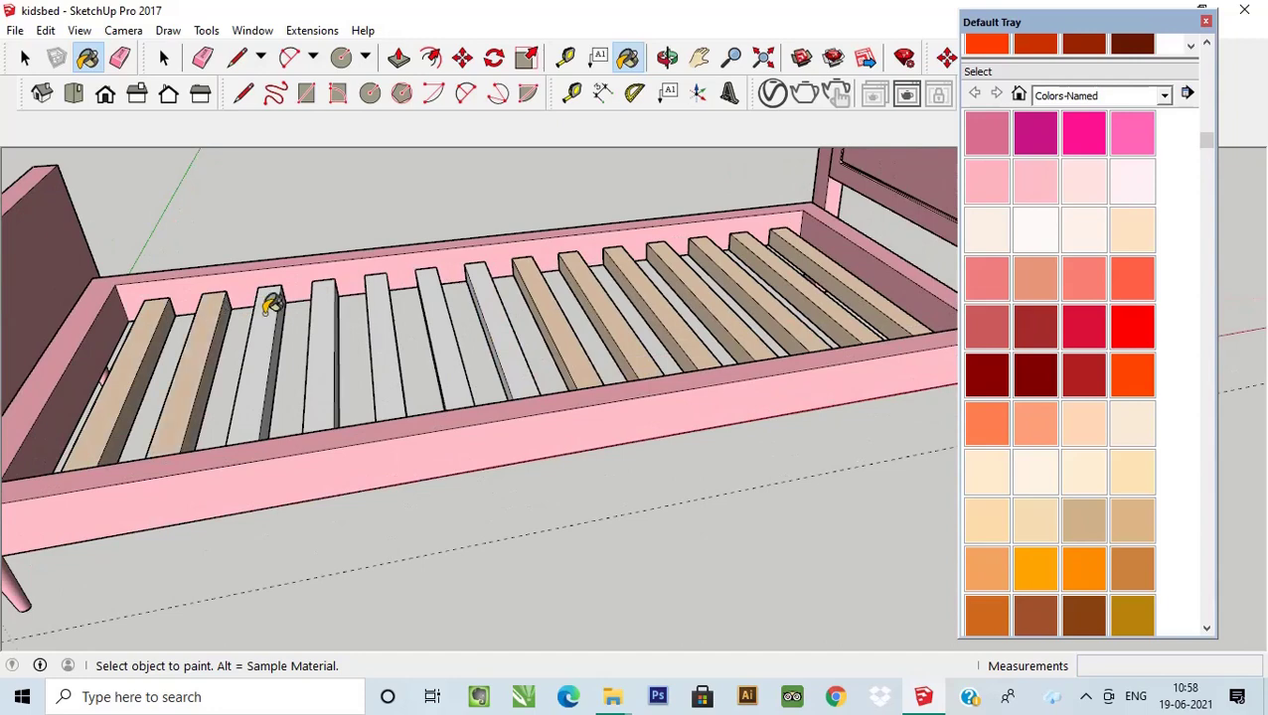
click(266, 300)
click(338, 291)
click(393, 288)
click(442, 285)
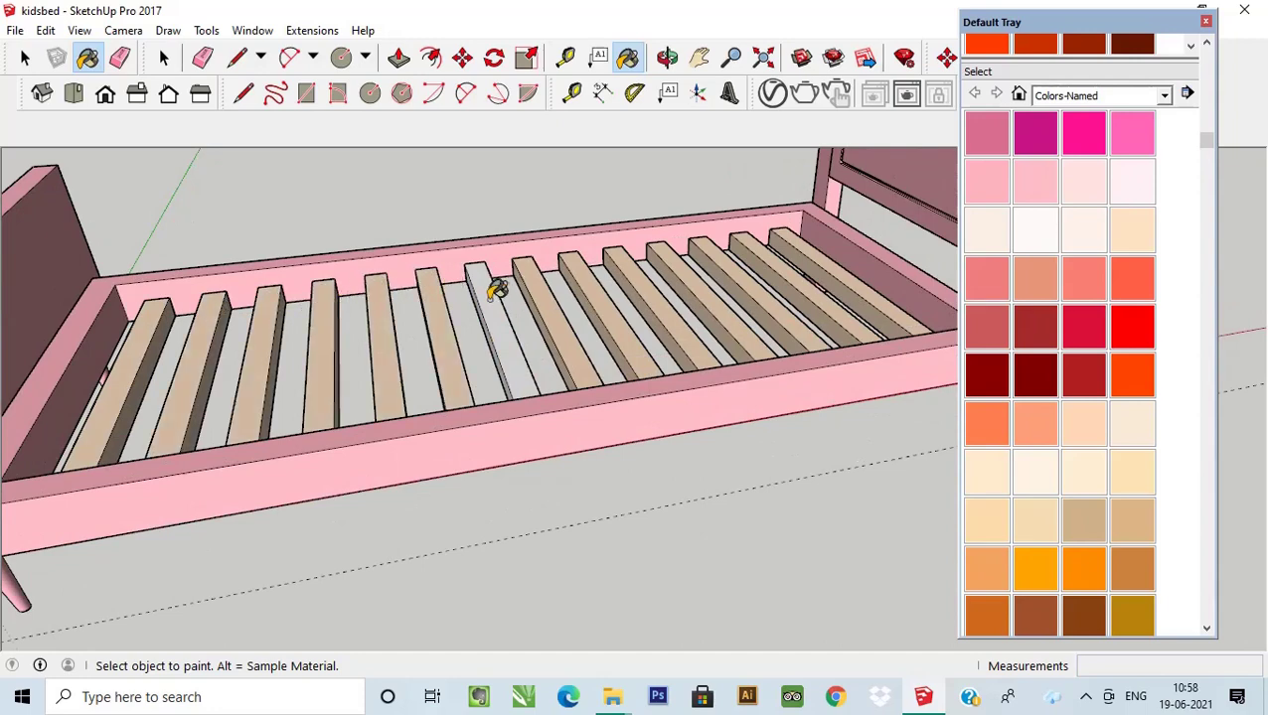
click(494, 289)
scroll(494, 289, down, 5)
scroll(681, 231, down, 2)
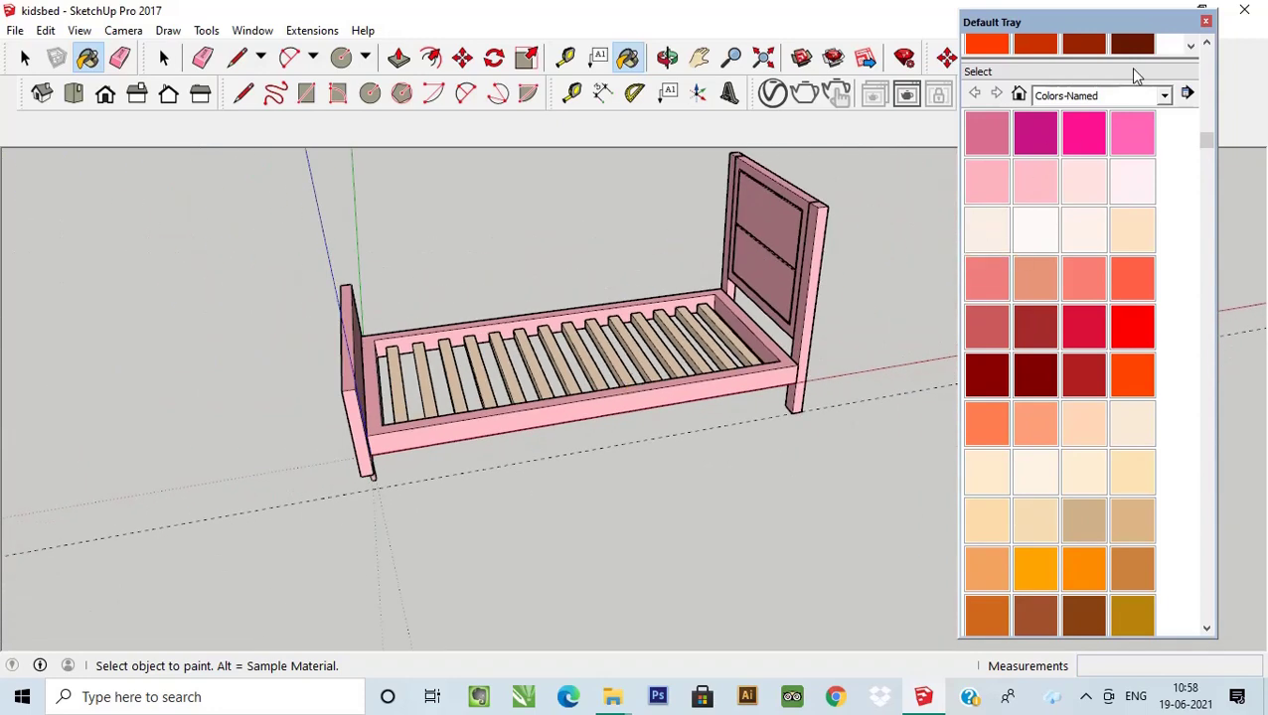
click(1206, 21)
Switch to the Select tool and frame the pink bed with tan slats in side perspective.
click(120, 58)
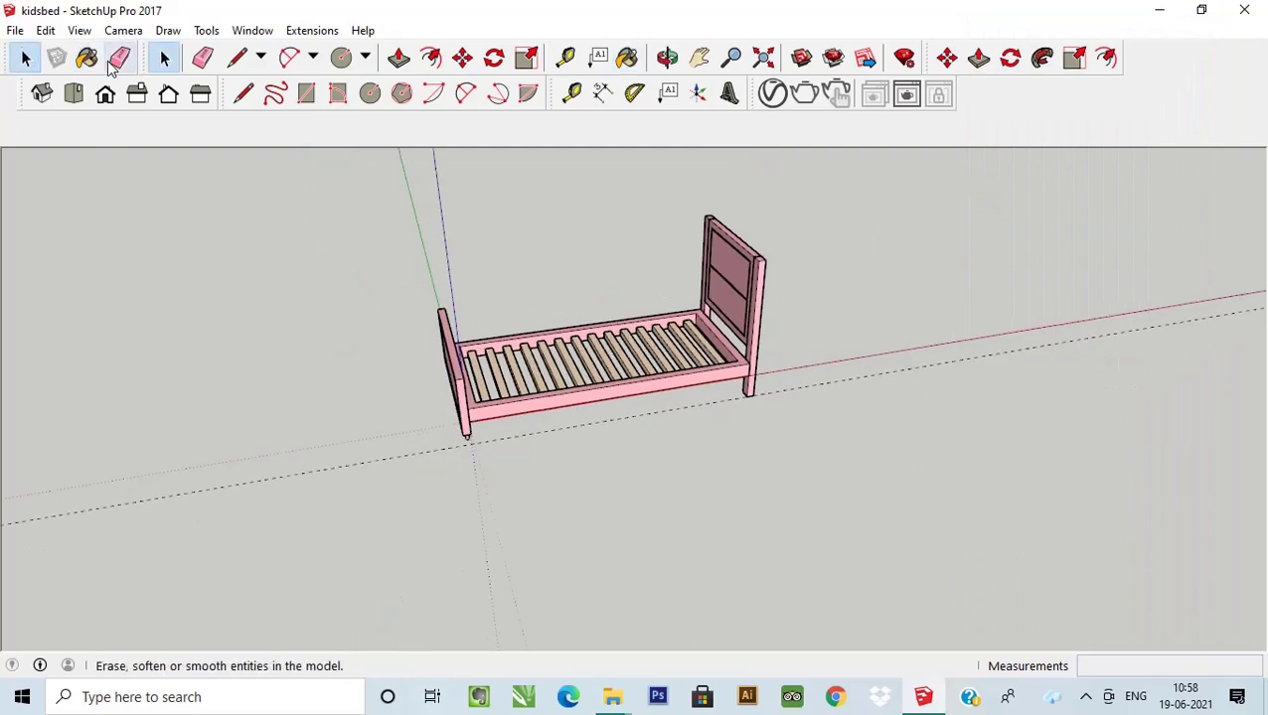
click(24, 58)
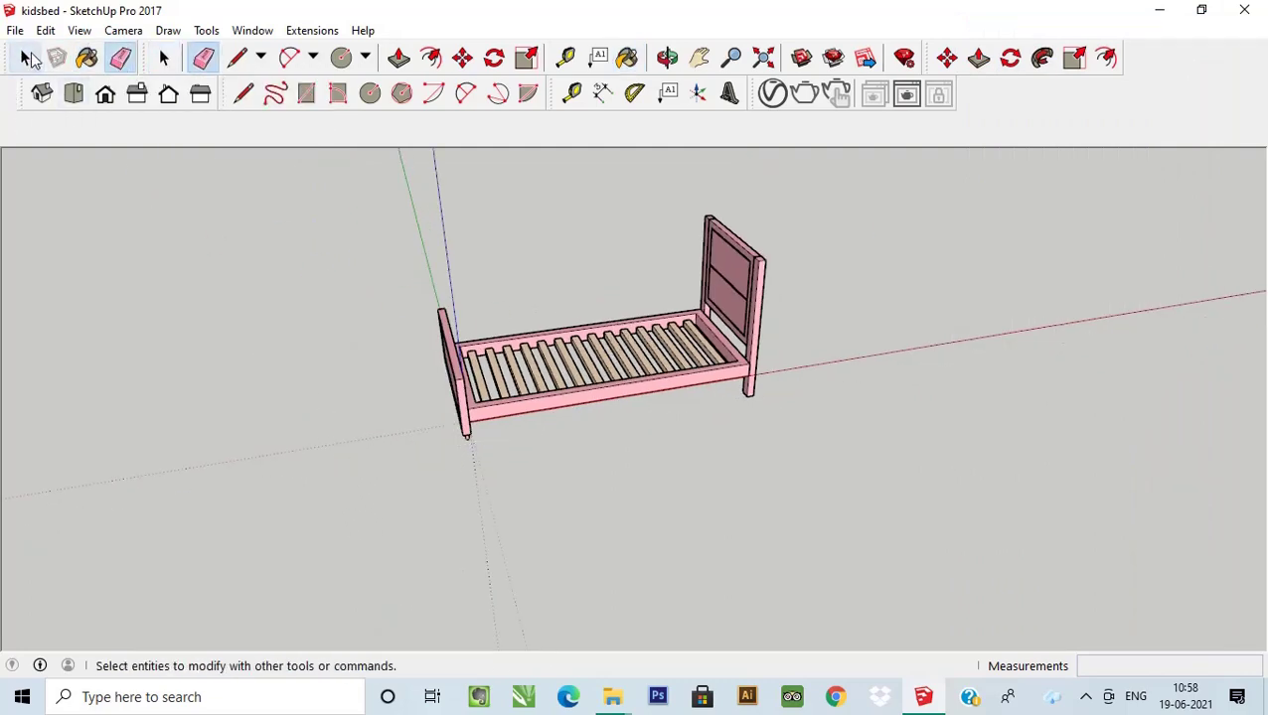
scroll(418, 232, up, 2)
scroll(574, 501, up, 2)
mouse_move(851, 384)
middle_down()
mouse_move(3, 481)
mouse_move(699, 582)
mouse_move(813, 516)
middle_up()
scroll(761, 501, down, 2)
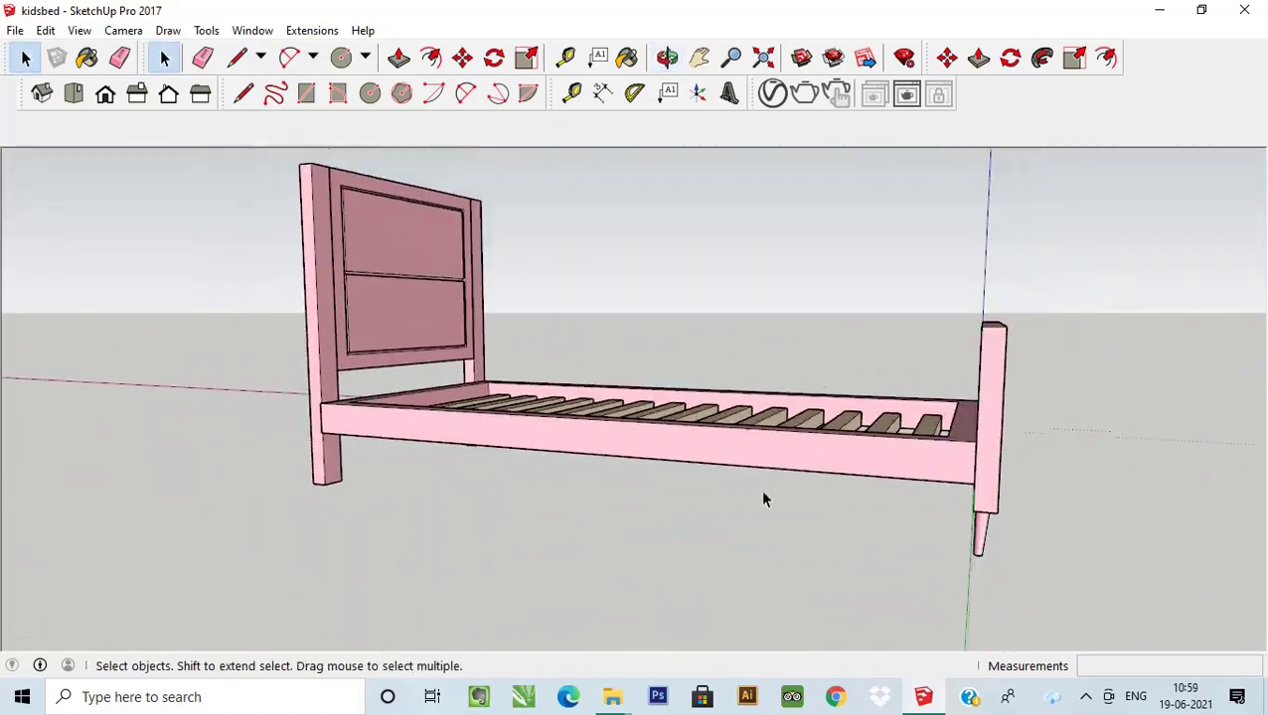